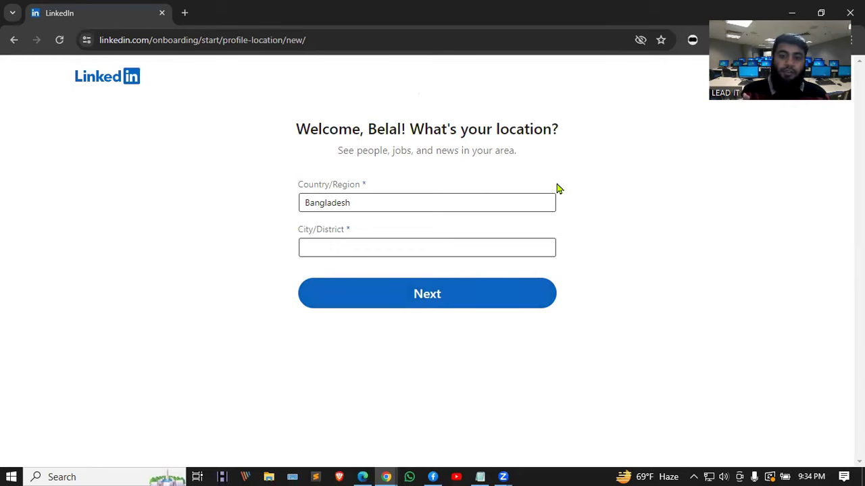
# - Set City/District to Gopalganj District, Dhaka, Bangladesh and continue to the job title step
pyautogui.click(431, 242)
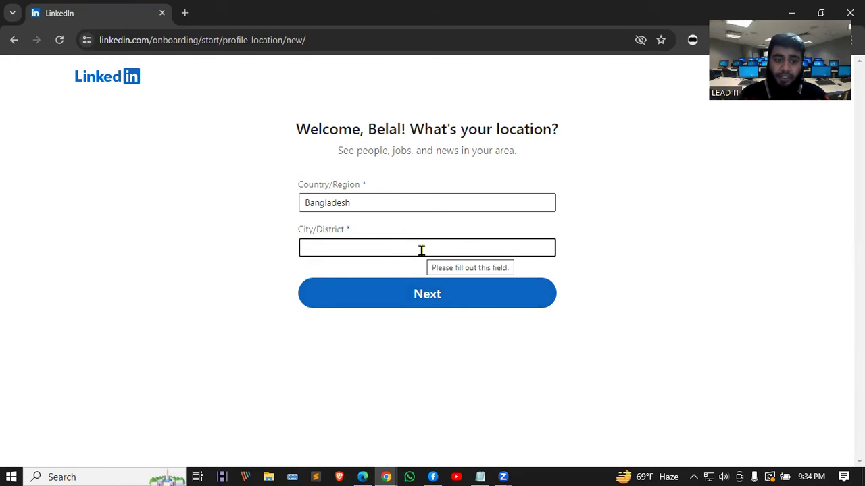
pyautogui.click(393, 246)
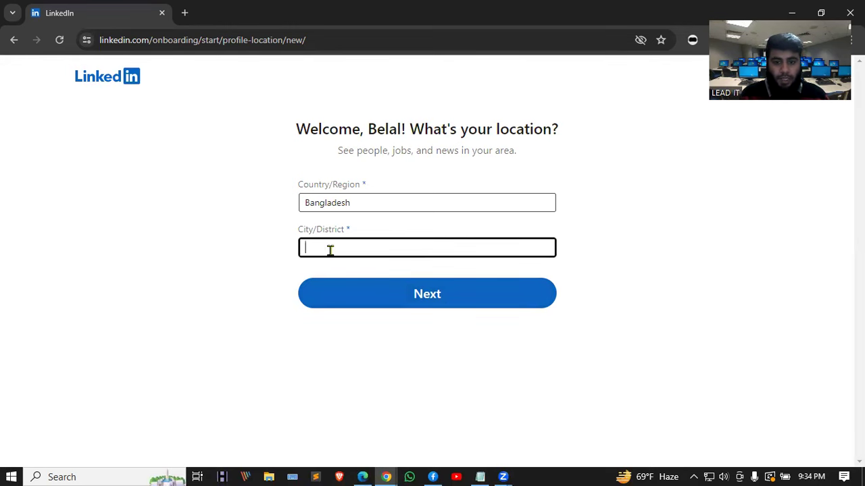
pyautogui.write('go')
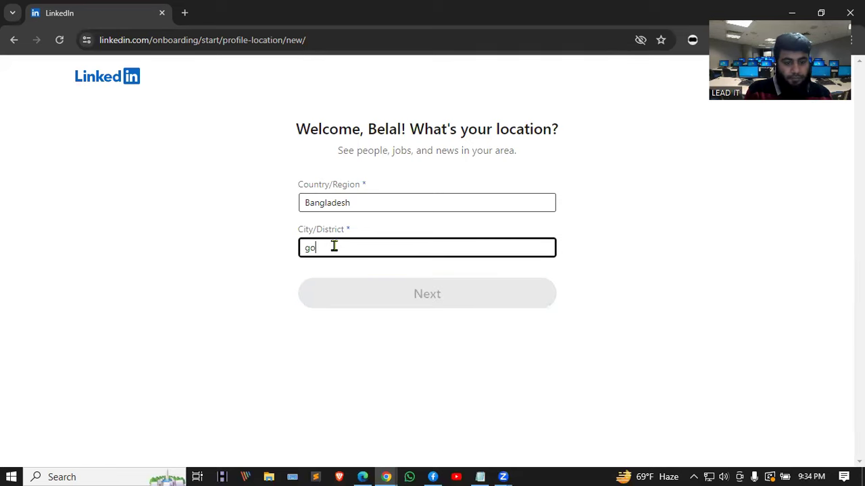
pyautogui.write('p[a')
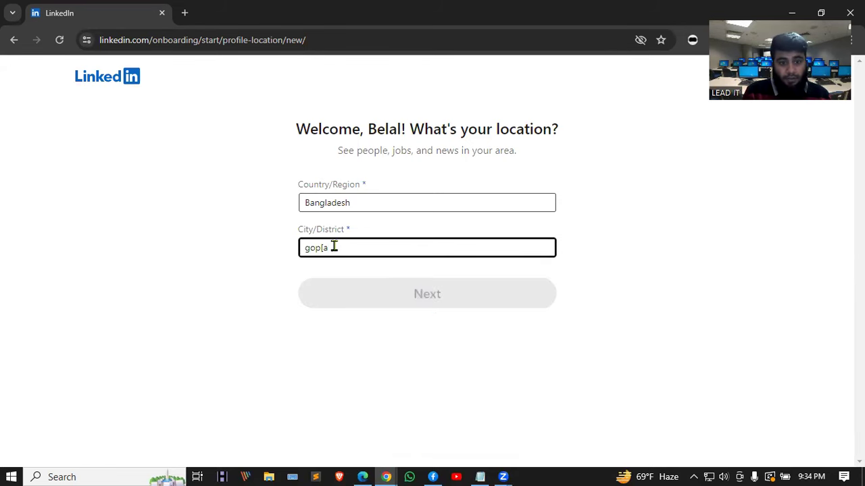
pyautogui.press('BackSpace')
pyautogui.press('BackSpace')
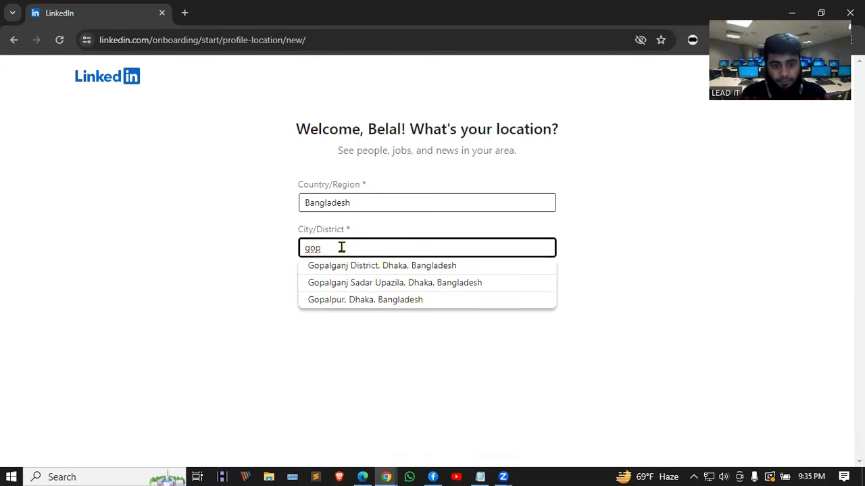
pyautogui.click(406, 267)
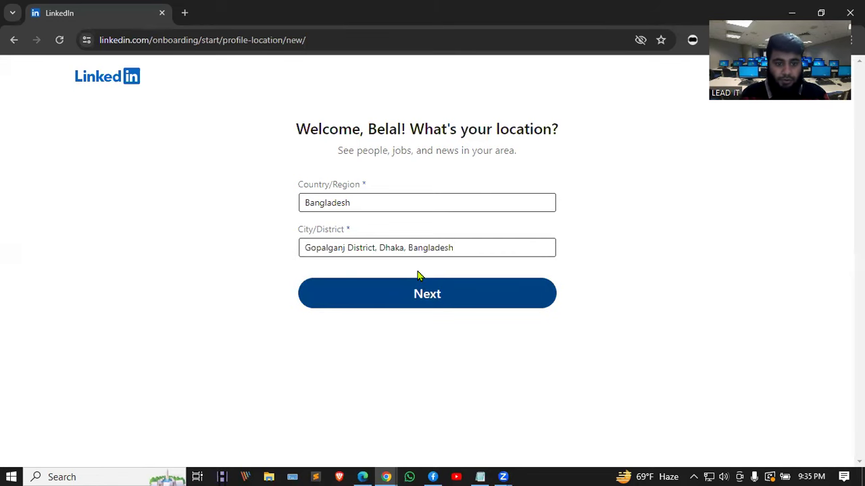
pyautogui.click(418, 279)
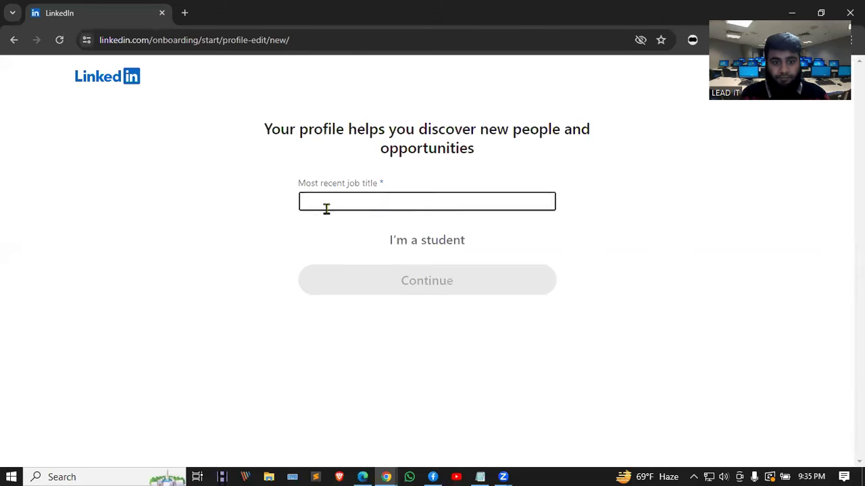
# - Enter Social Media Marketing Specialist as the most recent job title
pyautogui.click(411, 203)
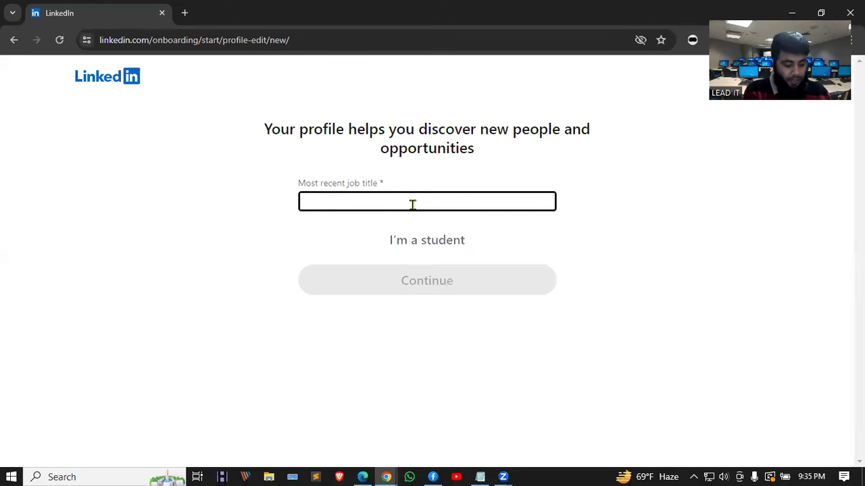
pyautogui.write('sOCIAL')
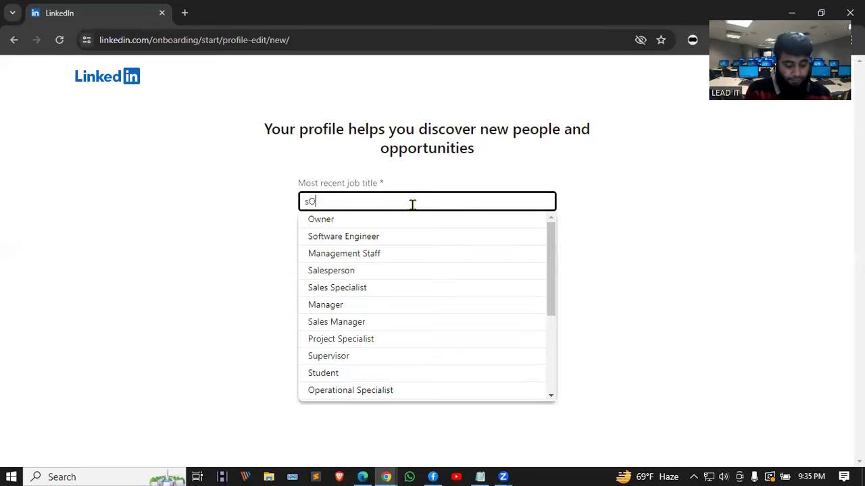
pyautogui.press('BackSpace')
pyautogui.press('BackSpace')
pyautogui.press('BackSpace')
pyautogui.press('BackSpace')
pyautogui.press('BackSpace')
pyautogui.press('BackSpace')
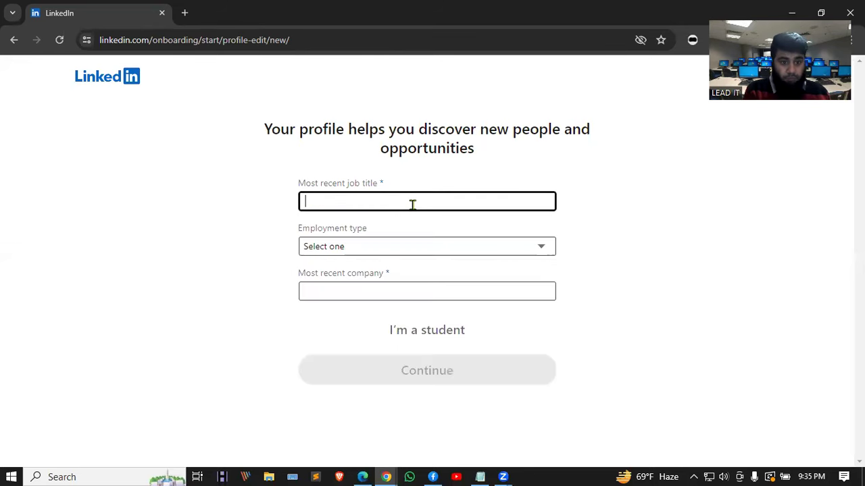
pyautogui.write('Socila')
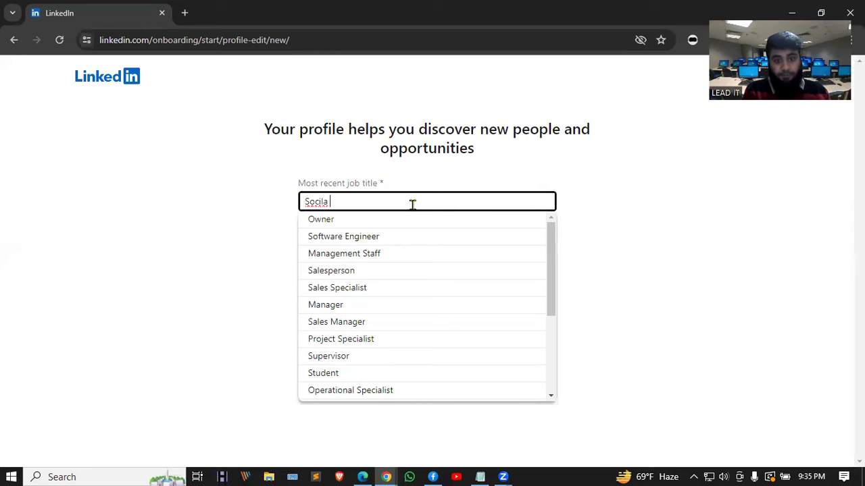
pyautogui.press('BackSpace')
pyautogui.press('BackSpace')
pyautogui.press('BackSpace')
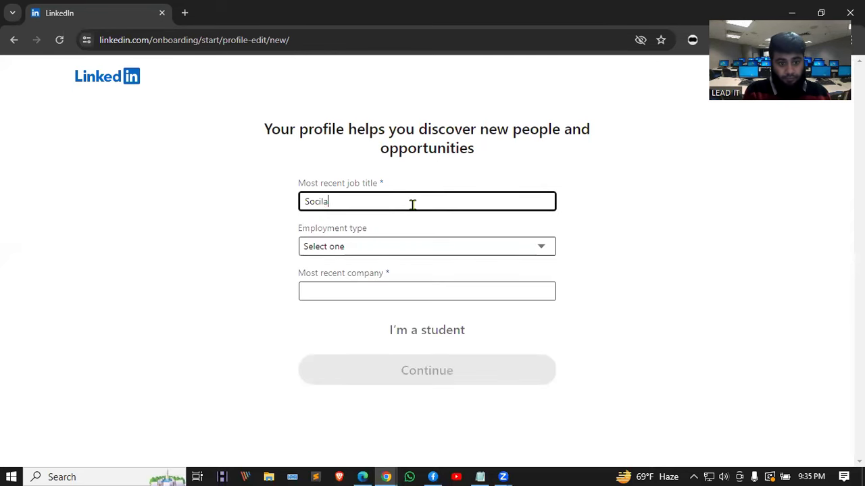
pyautogui.write('al me')
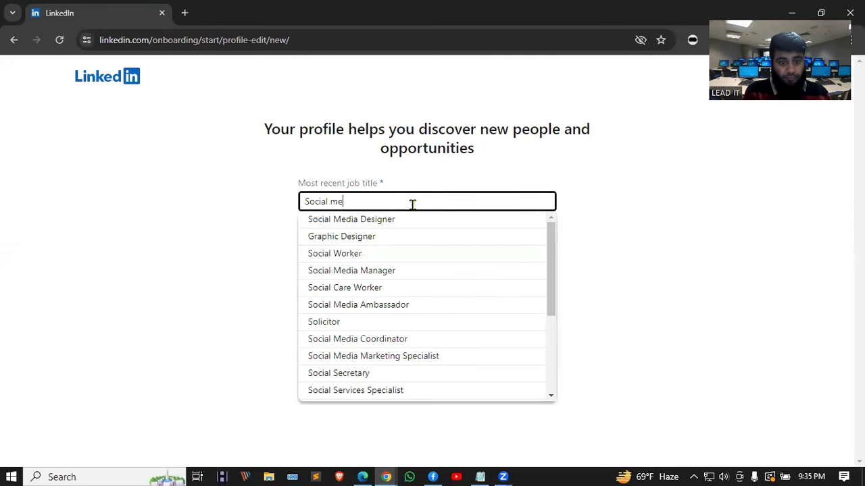
pyautogui.click(416, 305)
# - Set employment type to Full-time and company to Fiverr, then submit the job details
pyautogui.click(390, 247)
pyautogui.click(344, 277)
pyautogui.click(371, 290)
pyautogui.write('Fiverr')
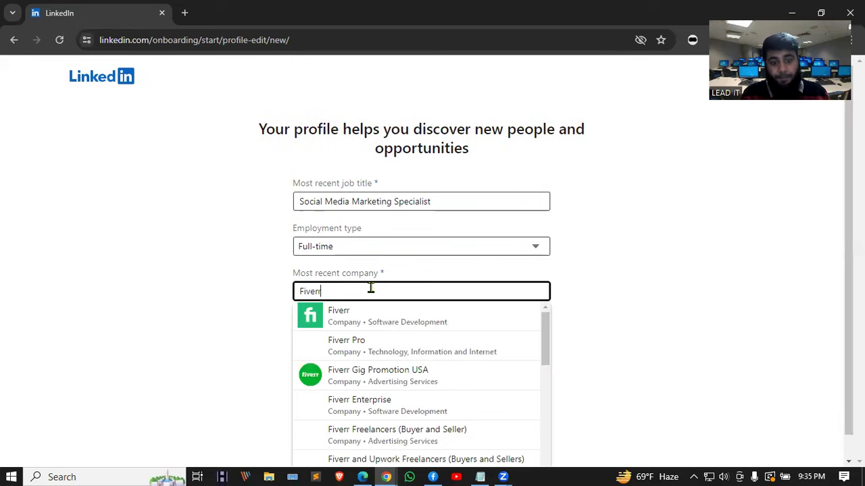
pyautogui.click(380, 309)
pyautogui.click(460, 371)
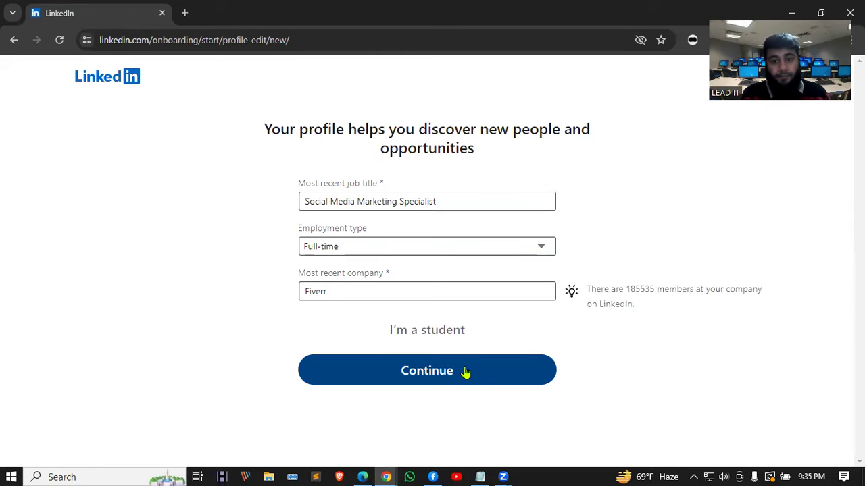
pyautogui.click(466, 372)
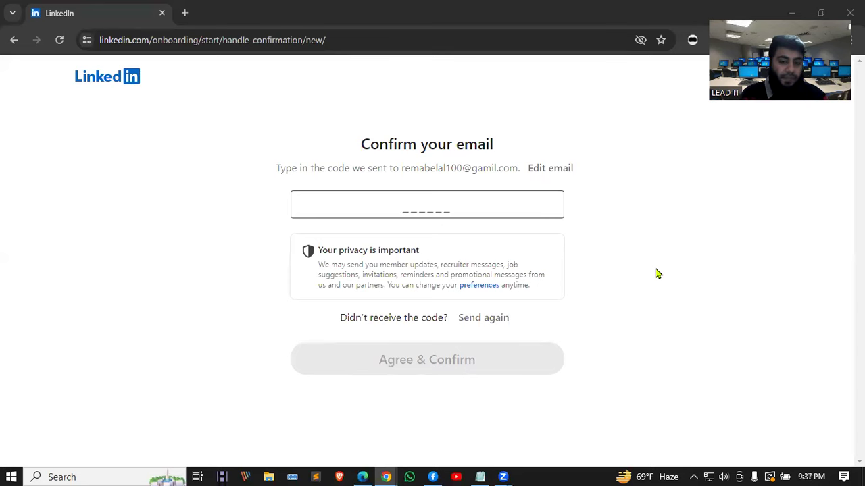
# - Have the six-digit email confirmation code sent again
pyautogui.click(419, 207)
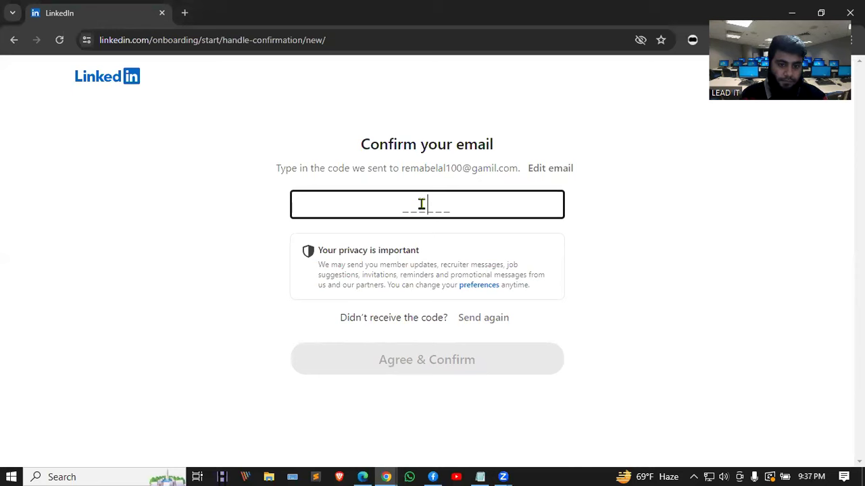
pyautogui.click(478, 325)
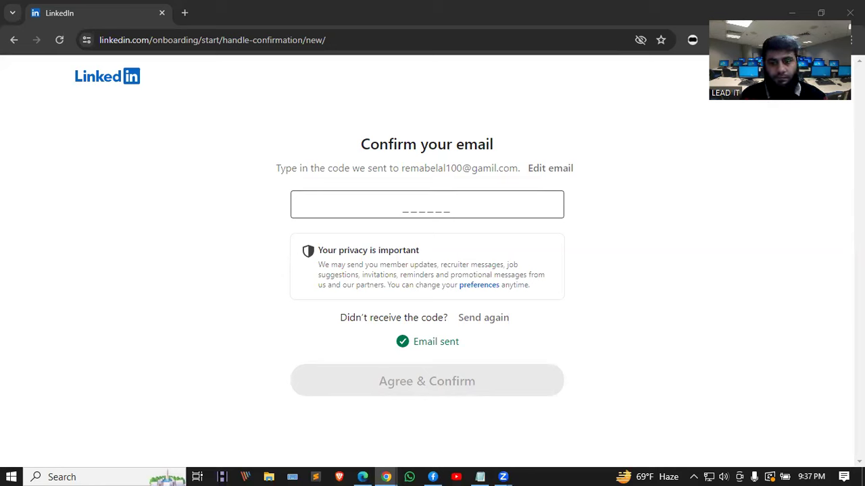
# - Resend the confirmation code, select the recipient email address, and open a new incognito tab
pyautogui.click(441, 214)
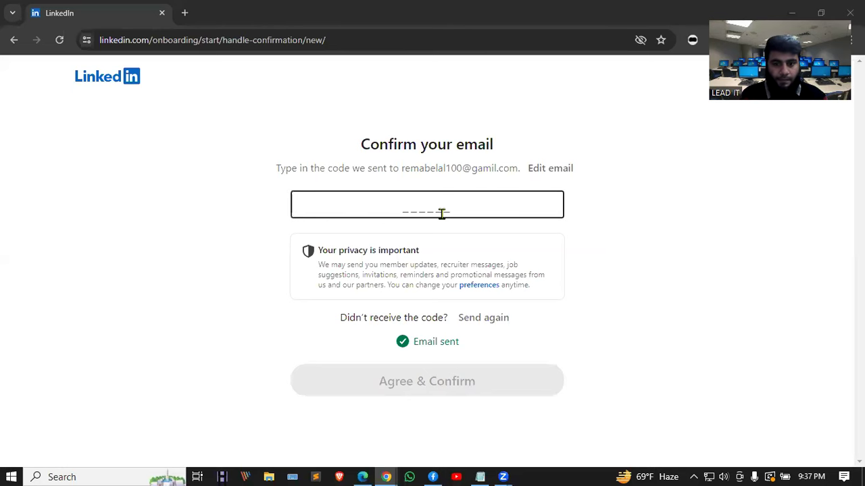
pyautogui.click(441, 214)
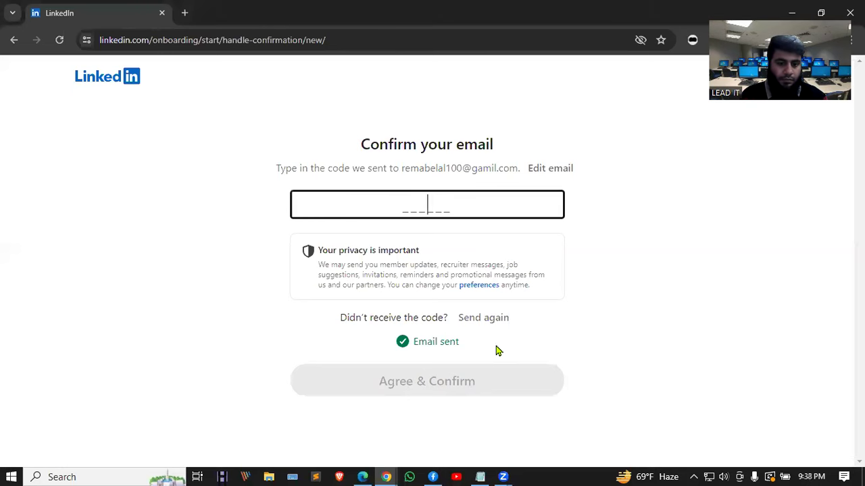
pyautogui.moveTo(401, 169); pyautogui.dragTo(519, 169)
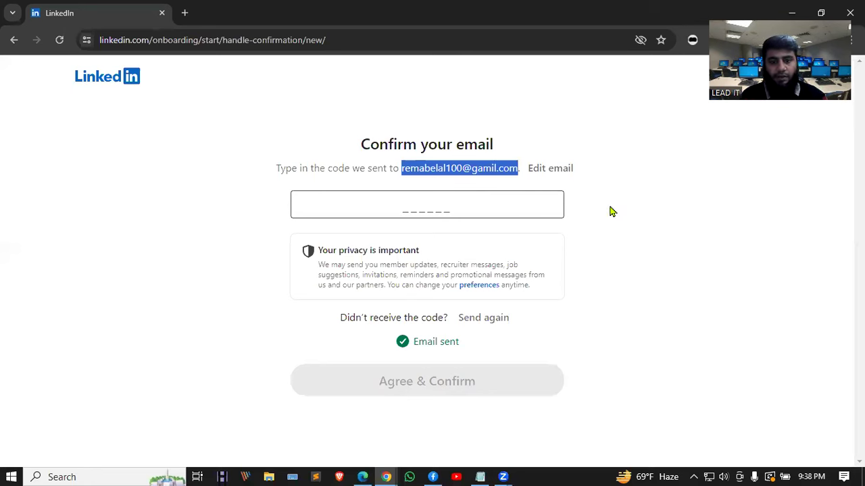
pyautogui.click(392, 211)
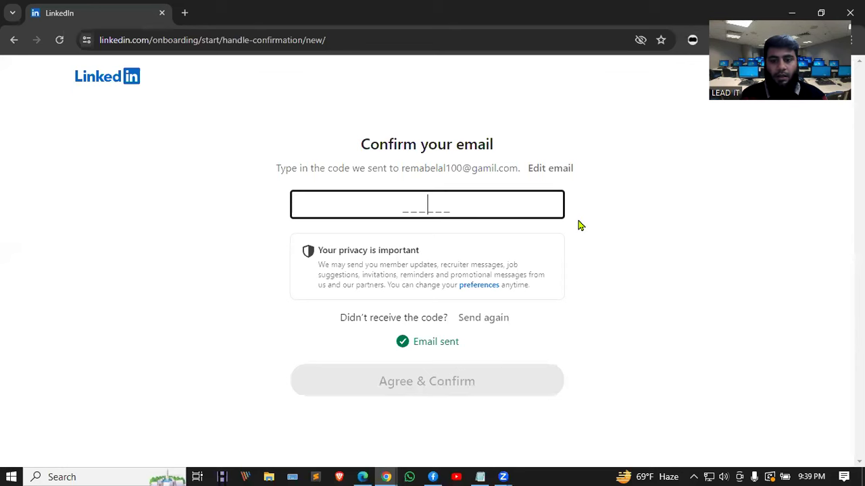
pyautogui.click(494, 318)
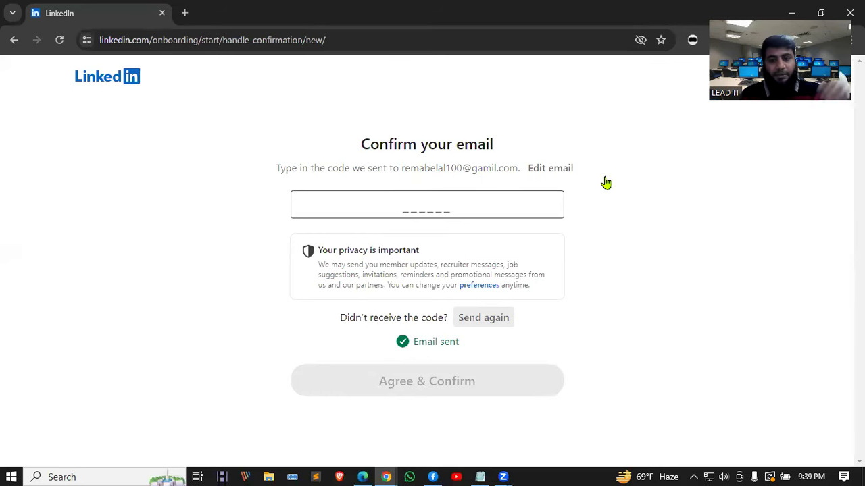
pyautogui.moveTo(401, 169); pyautogui.dragTo(516, 167)
pyautogui.hotkey('ctrl', 'c')
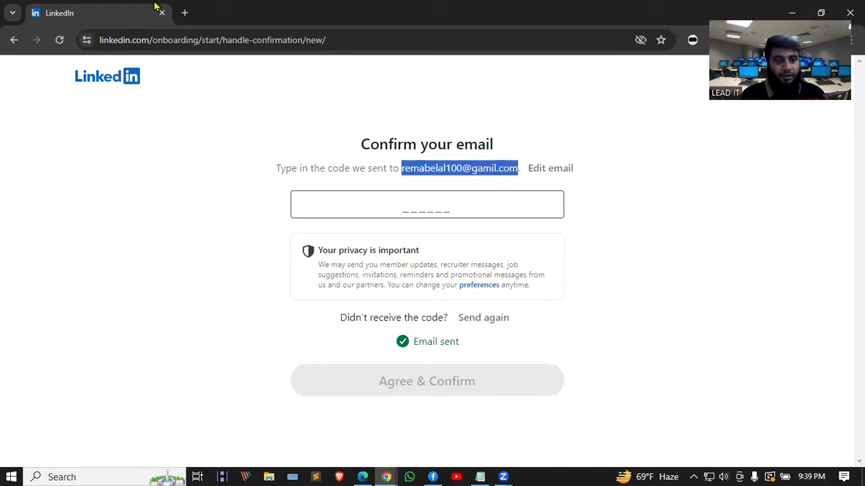
pyautogui.click(185, 12)
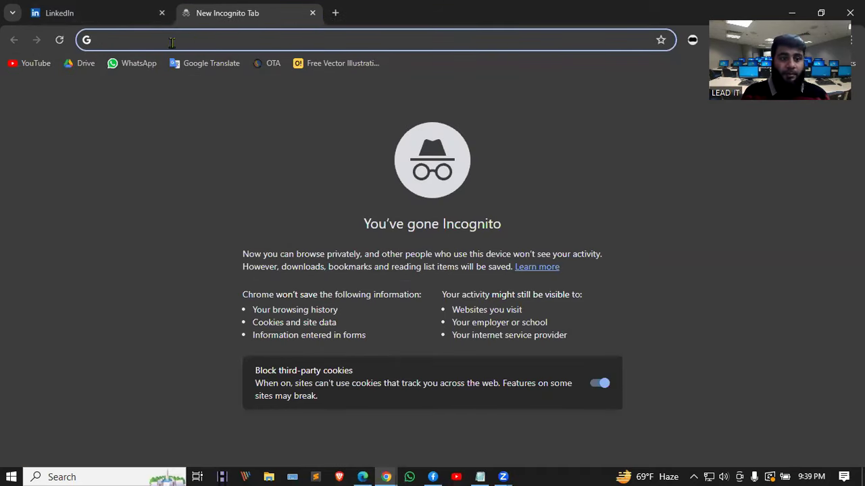
# - Search for Gmail, go to its sign-in page, and submit the pasted account email
pyautogui.write('gmail')
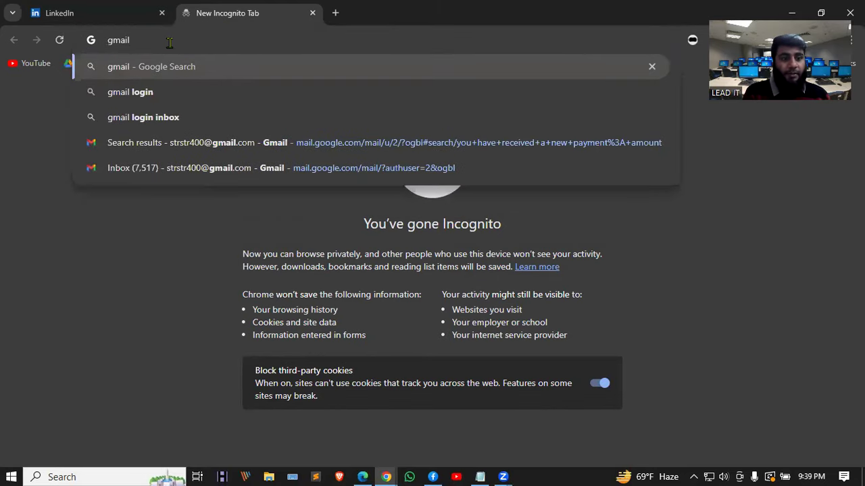
pyautogui.press('Return')
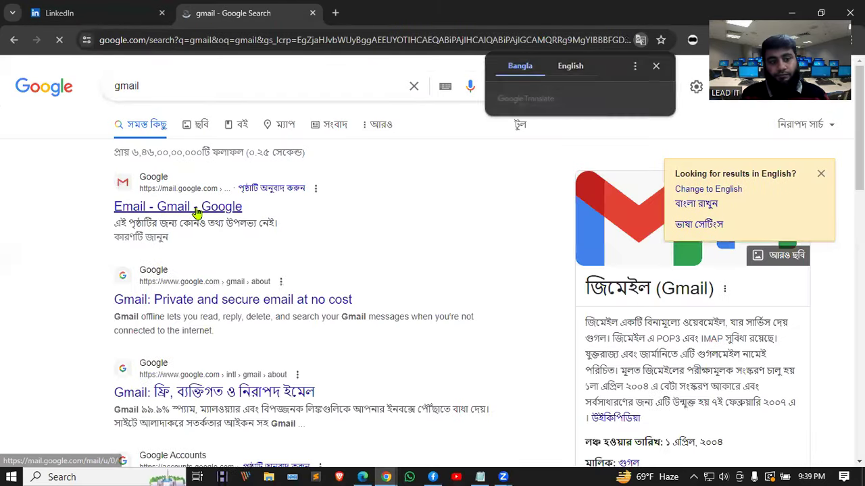
pyautogui.click(195, 209)
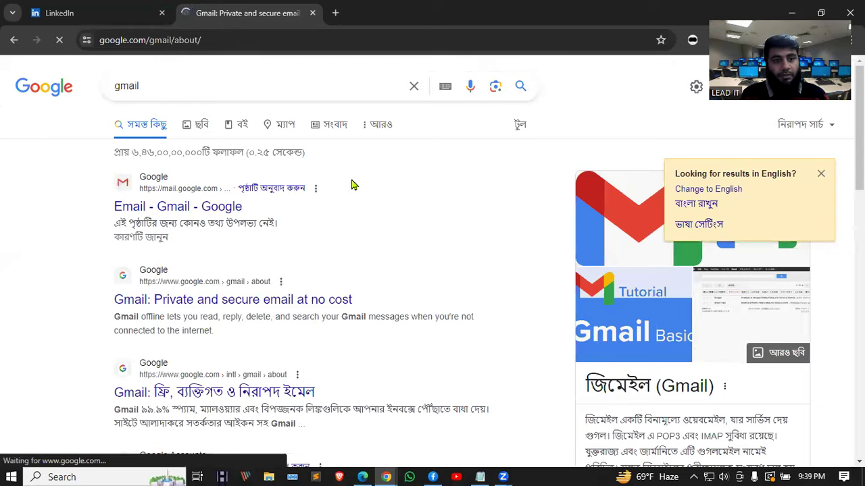
pyautogui.click(629, 72)
pyautogui.click(403, 229)
pyautogui.hotkey('ctrl', 'v')
pyautogui.click(527, 368)
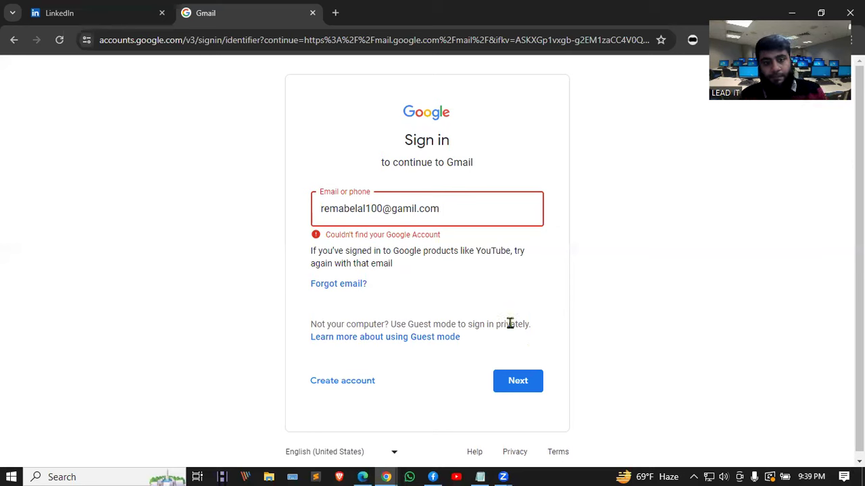
pyautogui.click(518, 395)
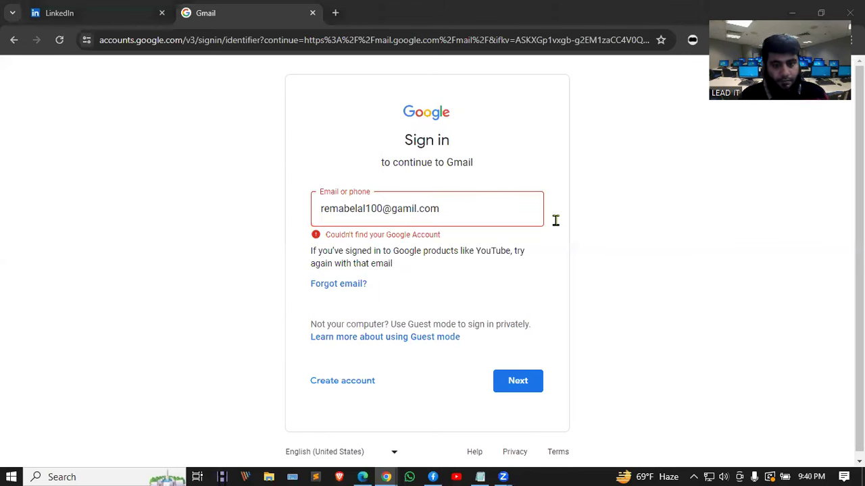
pyautogui.moveTo(466, 207); pyautogui.dragTo(216, 216)
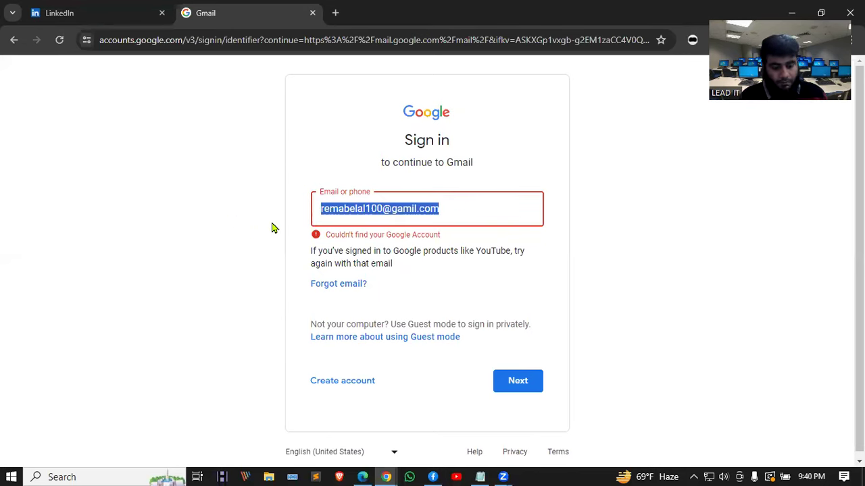
pyautogui.click(518, 381)
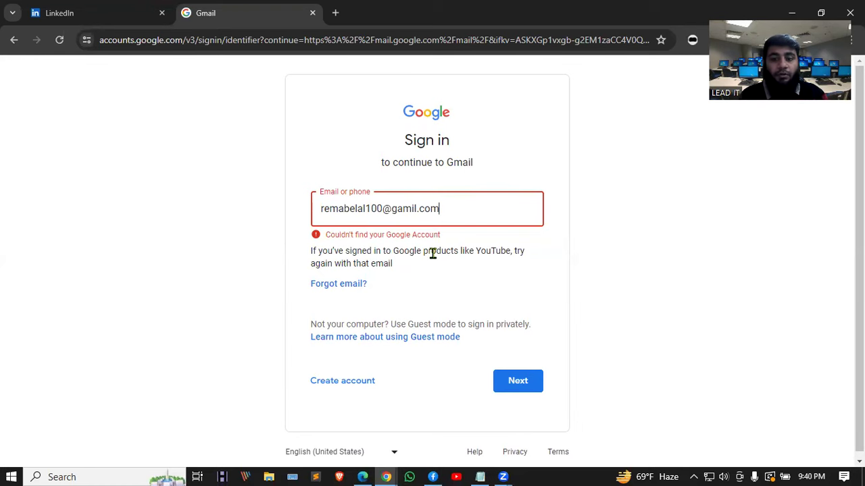
pyautogui.click(335, 13)
# - Correct the mistyped address and run a Google search for 'gmail'
pyautogui.write('gmail')
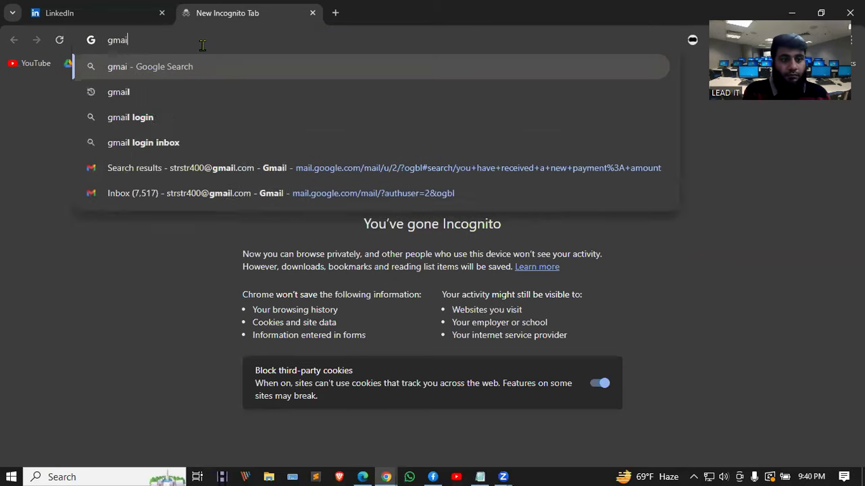
pyautogui.press('Return')
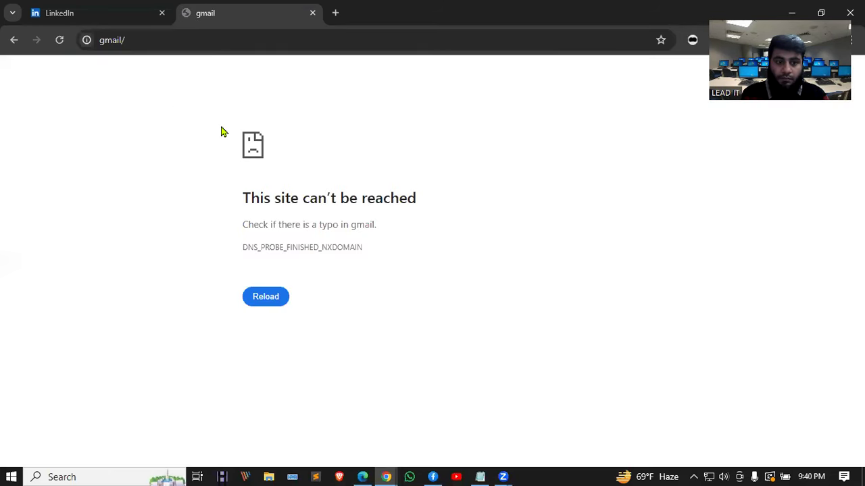
pyautogui.click(140, 40)
pyautogui.press('Right')
pyautogui.press('BackSpace')
pyautogui.press('BackSpace')
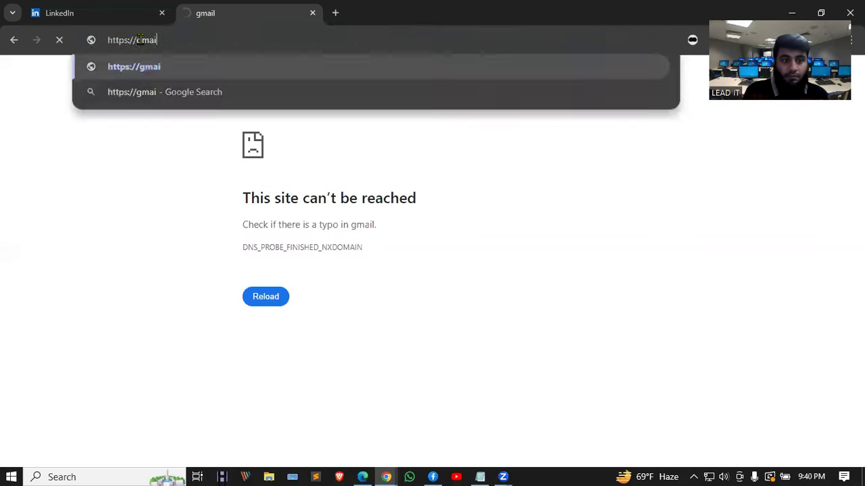
pyautogui.press('Return')
pyautogui.click(140, 40)
pyautogui.press('Right')
pyautogui.press('BackSpace')
pyautogui.press('BackSpace')
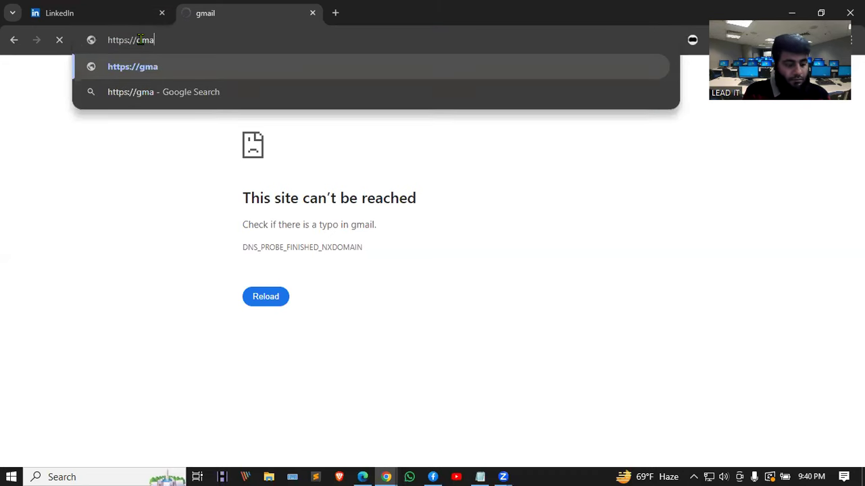
pyautogui.press('BackSpace')
pyautogui.press('BackSpace')
pyautogui.press('BackSpace')
pyautogui.press('BackSpace')
pyautogui.press('BackSpace')
pyautogui.press('BackSpace')
pyautogui.press('BackSpace')
pyautogui.press('BackSpace')
pyautogui.press('BackSpace')
pyautogui.press('BackSpace')
pyautogui.press('BackSpace')
pyautogui.write('gmail.')
pyautogui.press('BackSpace')
pyautogui.press('Return')
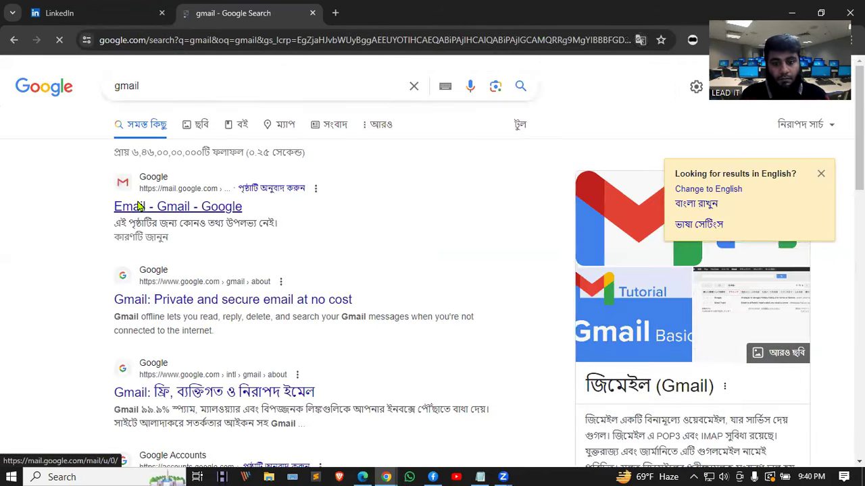
# - Open Gmail's sign-in page and submit the pasted account email
pyautogui.click(138, 206)
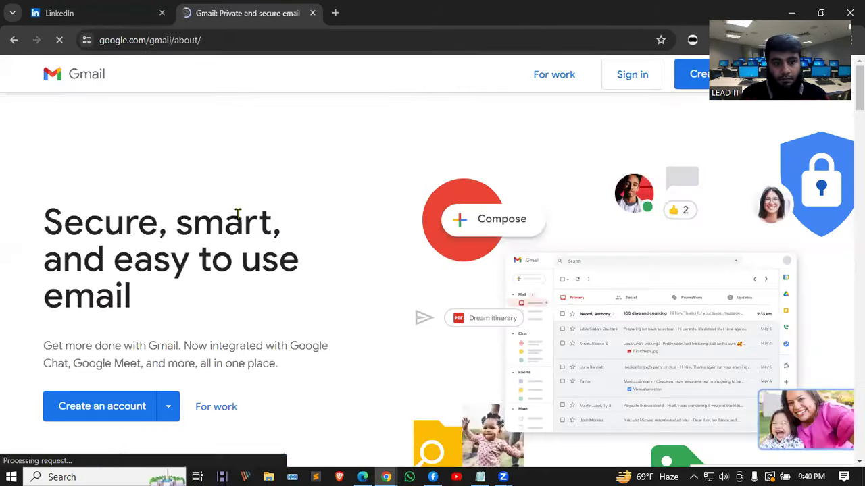
pyautogui.click(623, 77)
pyautogui.click(365, 231)
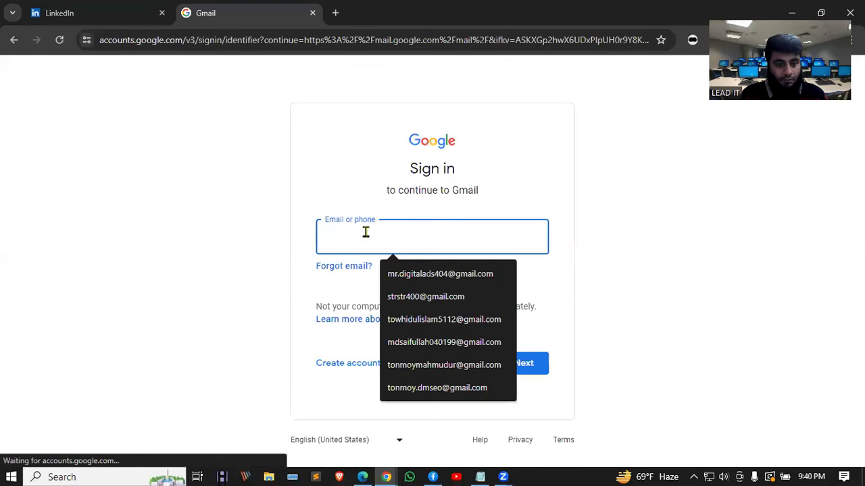
pyautogui.hotkey('ctrl', 'v')
pyautogui.click(523, 362)
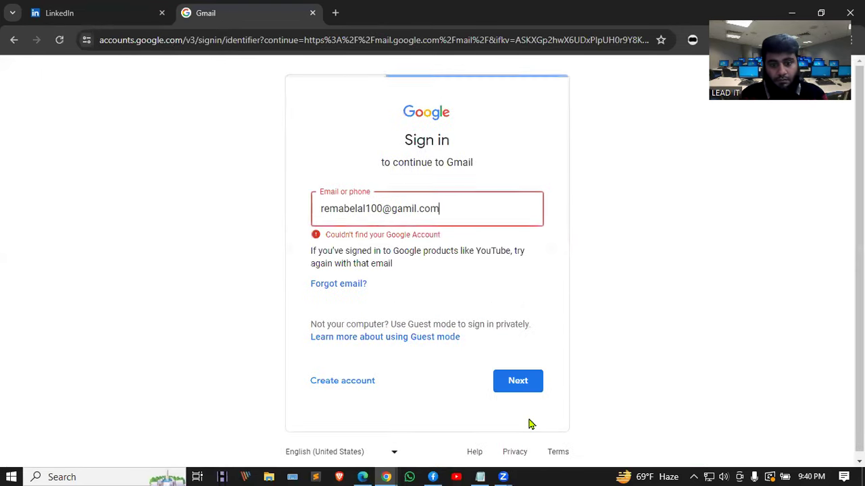
# - Fix the misspelled mail domain, resubmit the email, and return to the LinkedIn tab
pyautogui.click(331, 239)
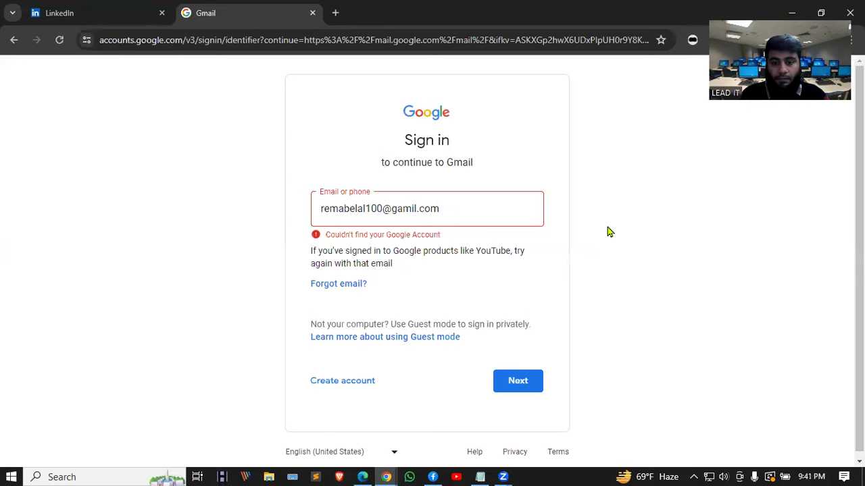
pyautogui.click(416, 204)
pyautogui.press('BackSpace')
pyautogui.press('BackSpace')
pyautogui.press('BackSpace')
pyautogui.press('BackSpace')
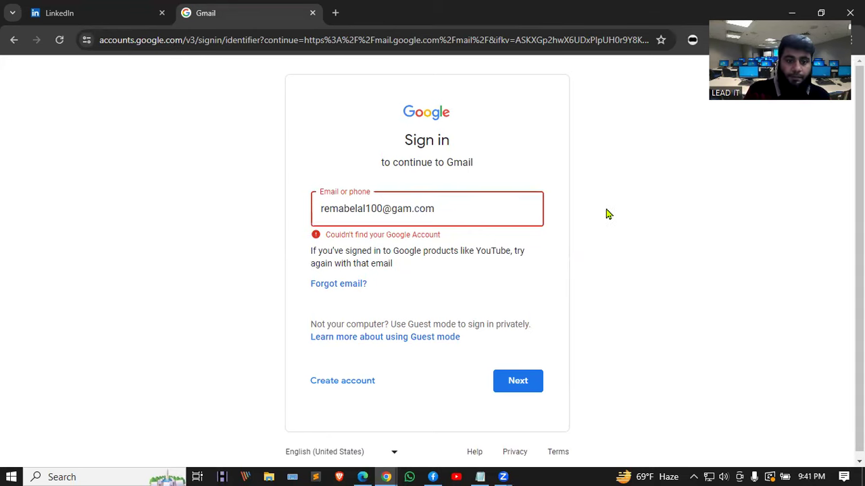
pyautogui.write('mail')
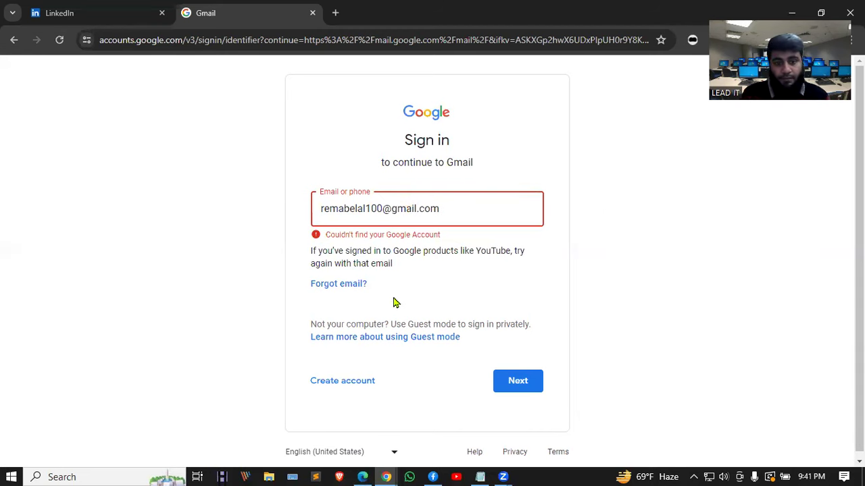
pyautogui.click(520, 380)
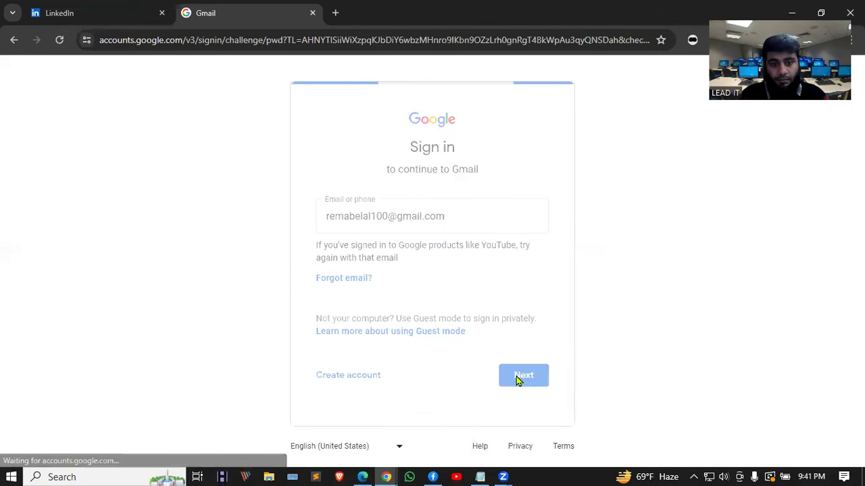
pyautogui.click(127, 12)
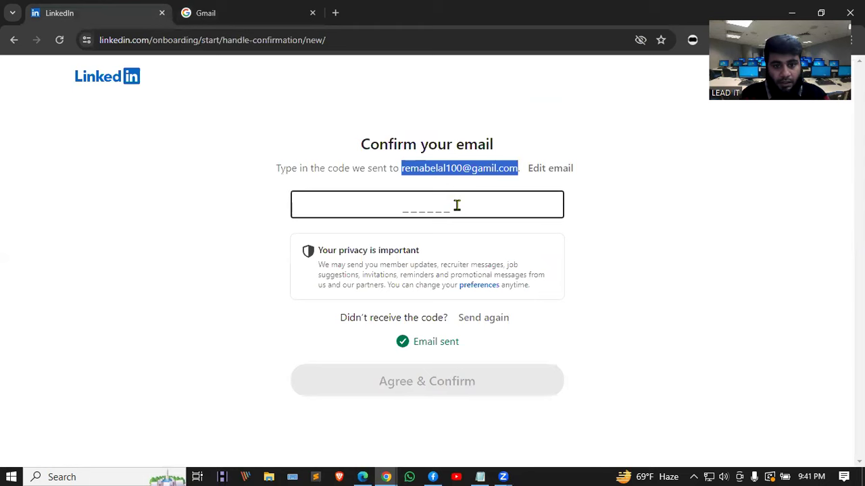
# - Reselect the confirmation email address, go back through LinkedIn pages, and leave the incognito window
pyautogui.click(473, 168)
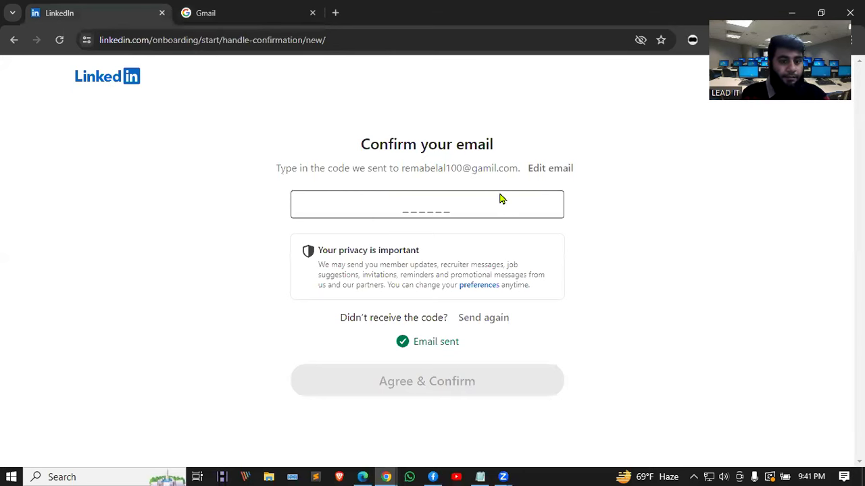
pyautogui.moveTo(401, 169); pyautogui.dragTo(519, 169)
pyautogui.hotkey('ctrl', 'c')
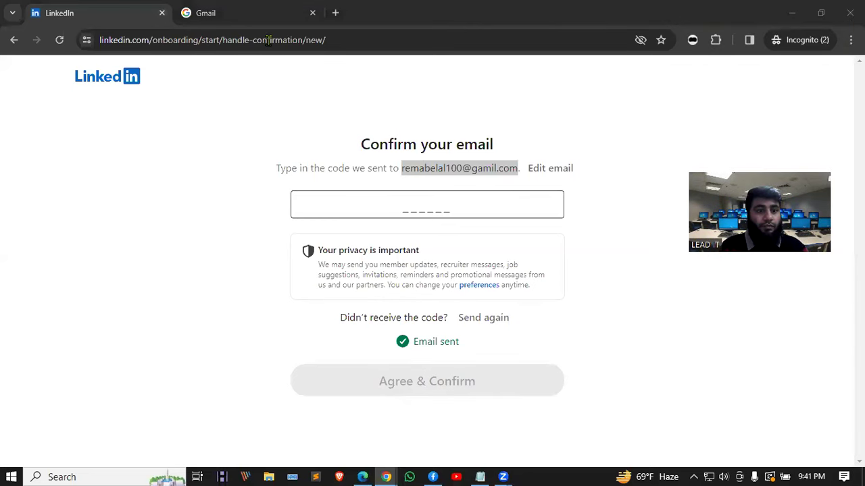
pyautogui.click(15, 40)
pyautogui.click(11, 39)
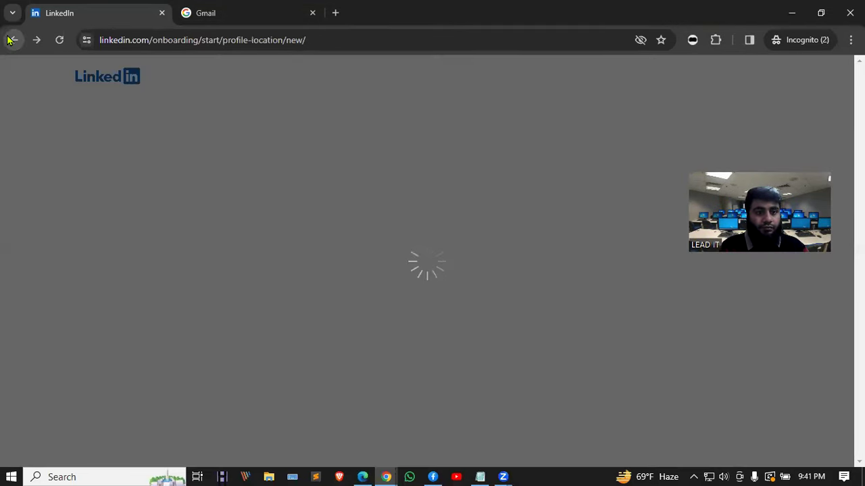
pyautogui.click(11, 39)
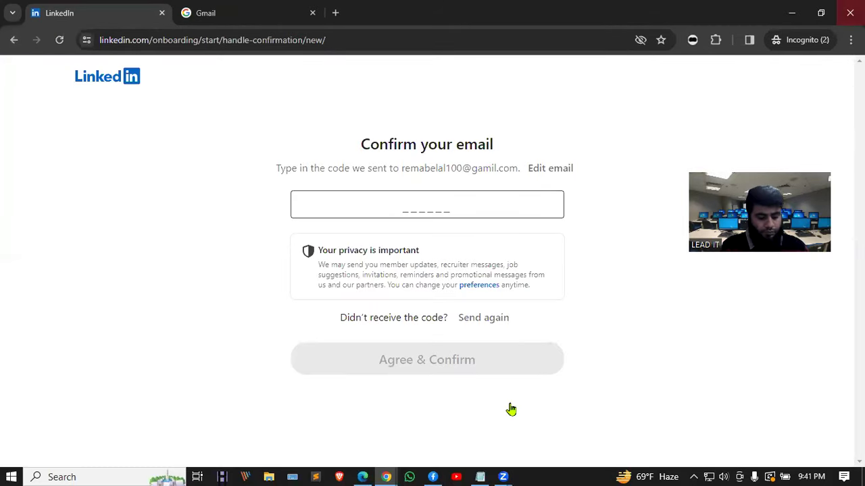
pyautogui.hotkey('alt', 'Tab')
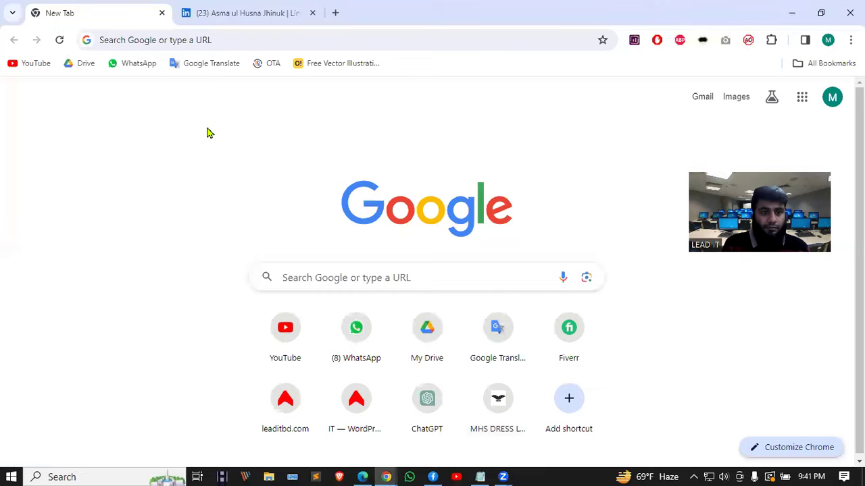
# - Close all Chrome windows, relaunch Chrome, and load linkedin.com in a new incognito window
pyautogui.hotkey('ctrl', 'shift', 'n')
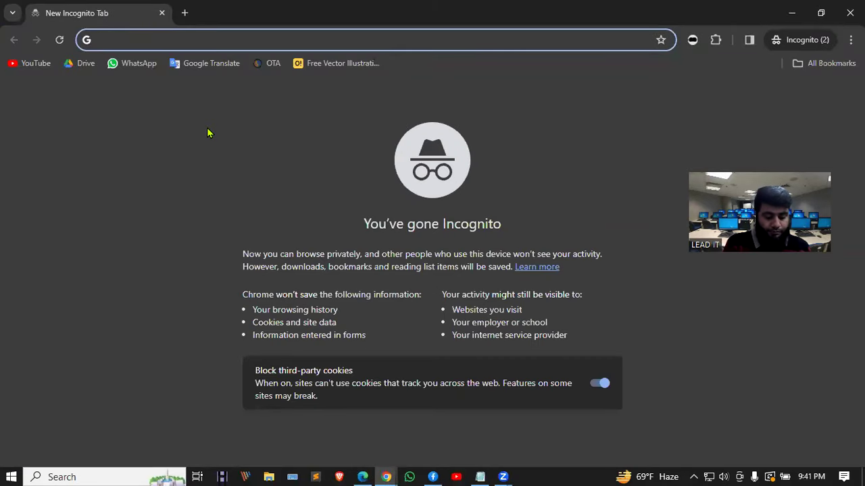
pyautogui.write('link')
pyautogui.press('Return')
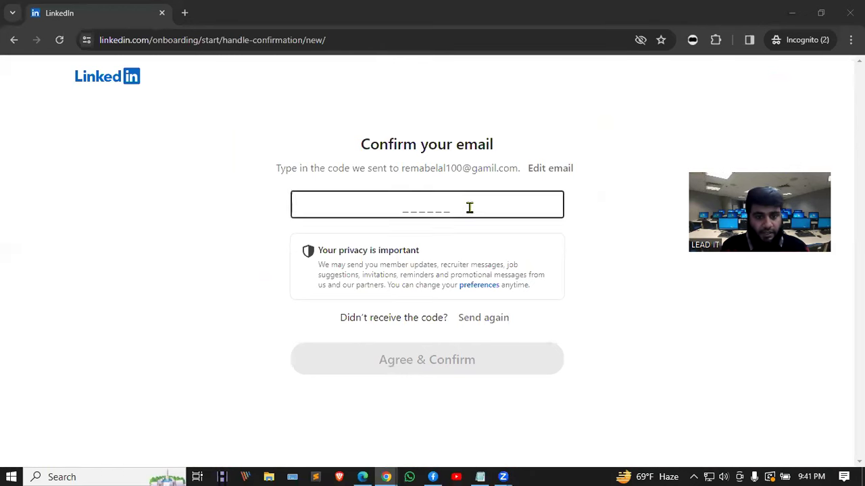
pyautogui.click(850, 13)
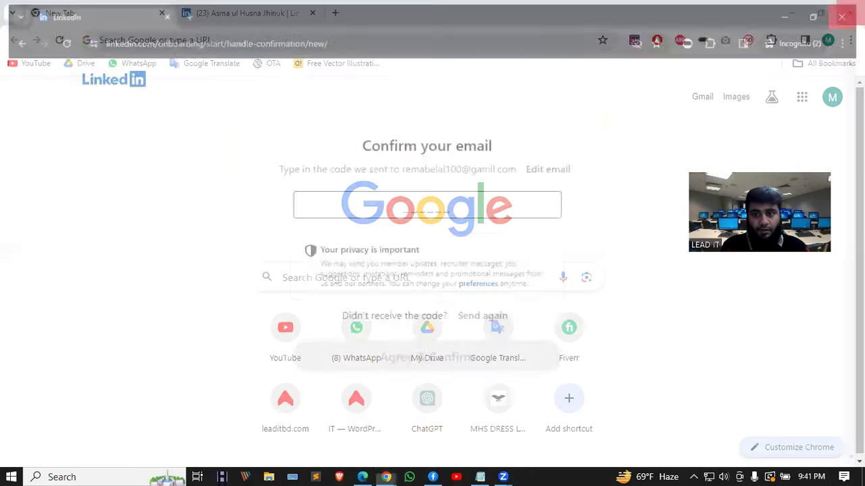
pyautogui.click(849, 13)
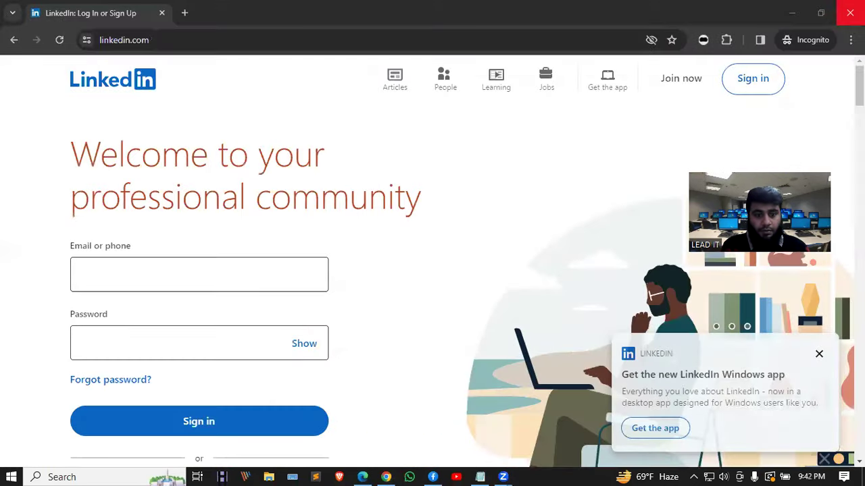
pyautogui.click(850, 12)
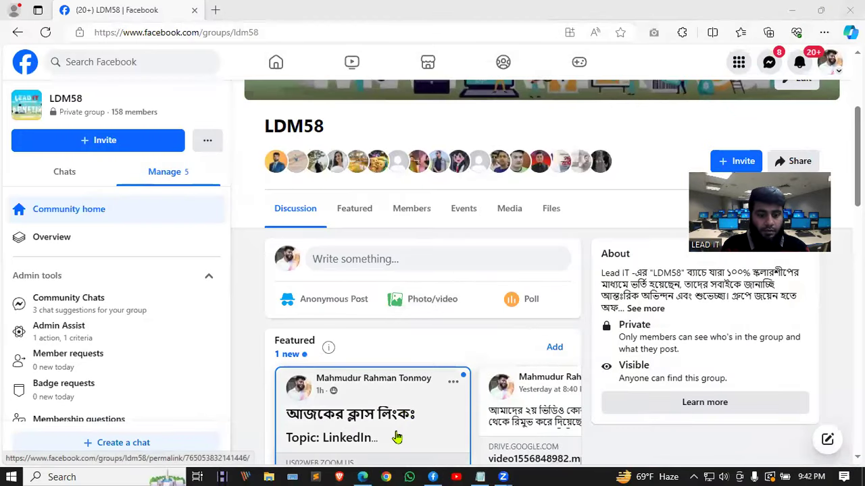
pyautogui.click(385, 477)
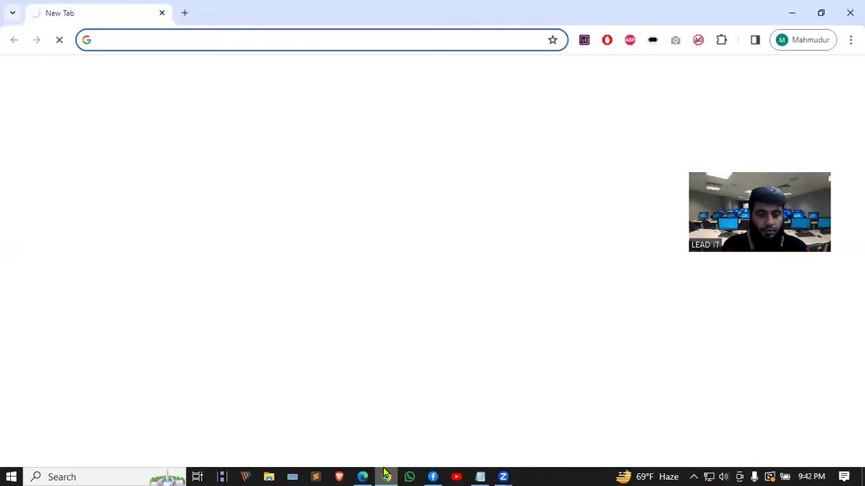
pyautogui.hotkey('ctrl', 'shift', 'n')
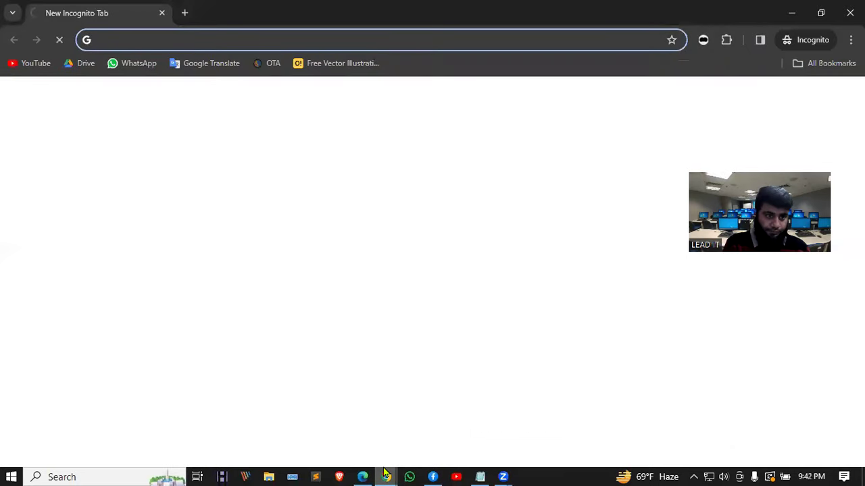
pyautogui.write('l')
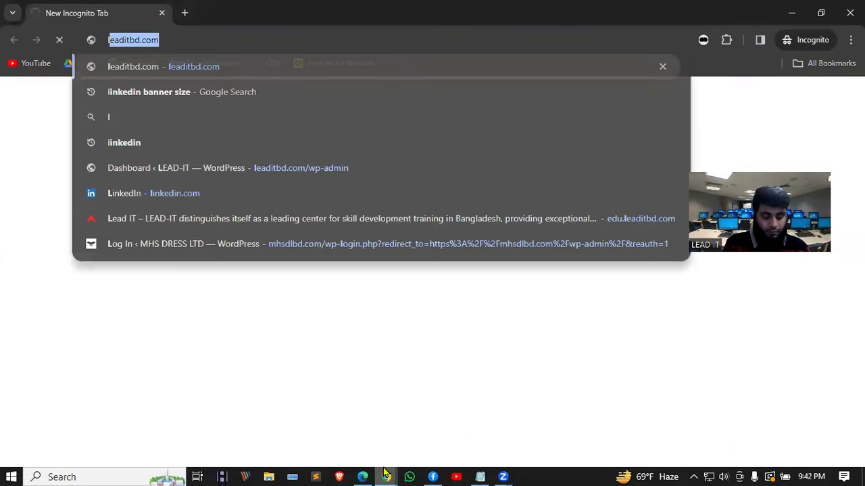
pyautogui.write('i')
pyautogui.press('Return')
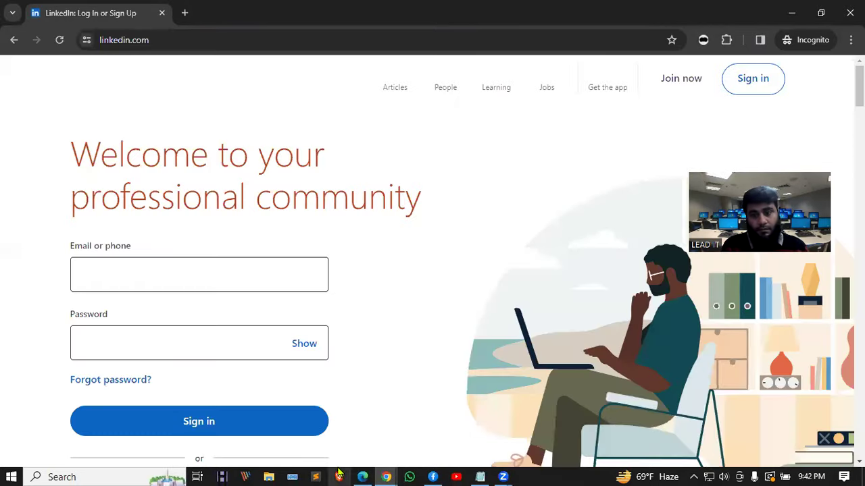
# - Request a password reset for the account e-mail with the gmail typo fixed, and solve the puzzle
pyautogui.click(123, 383)
pyautogui.click(358, 223)
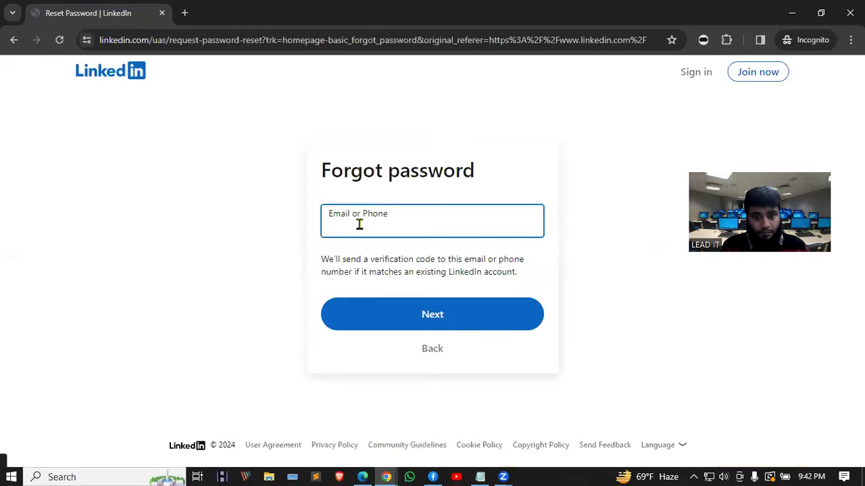
pyautogui.hotkey('ctrl', 'v')
pyautogui.click(436, 228)
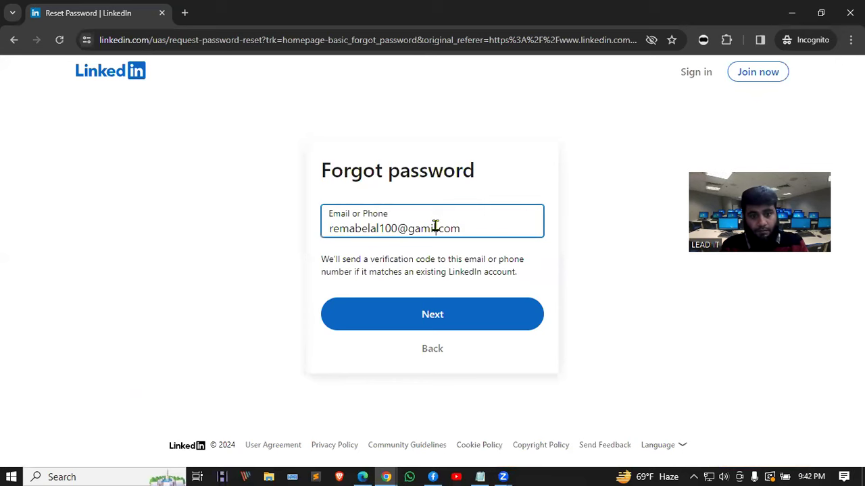
pyautogui.press('BackSpace')
pyautogui.press('BackSpace')
pyautogui.press('BackSpace')
pyautogui.press('Delete')
pyautogui.write('mail')
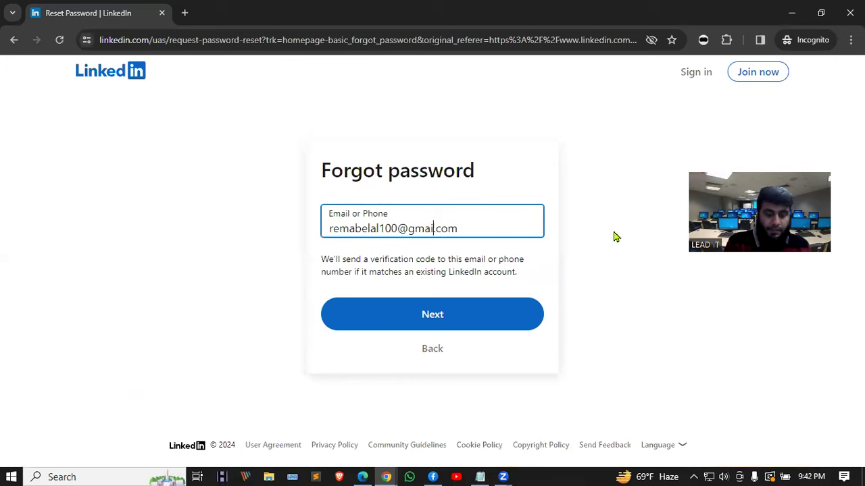
pyautogui.click(456, 325)
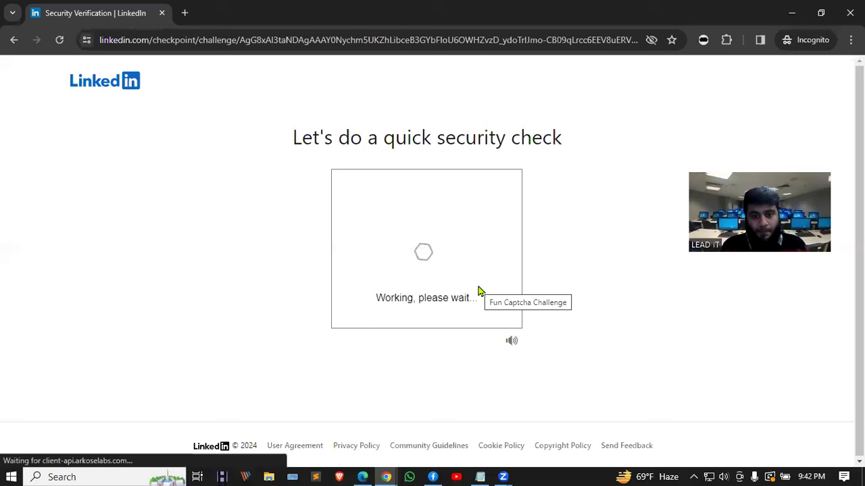
pyautogui.click(427, 294)
pyautogui.click(375, 294)
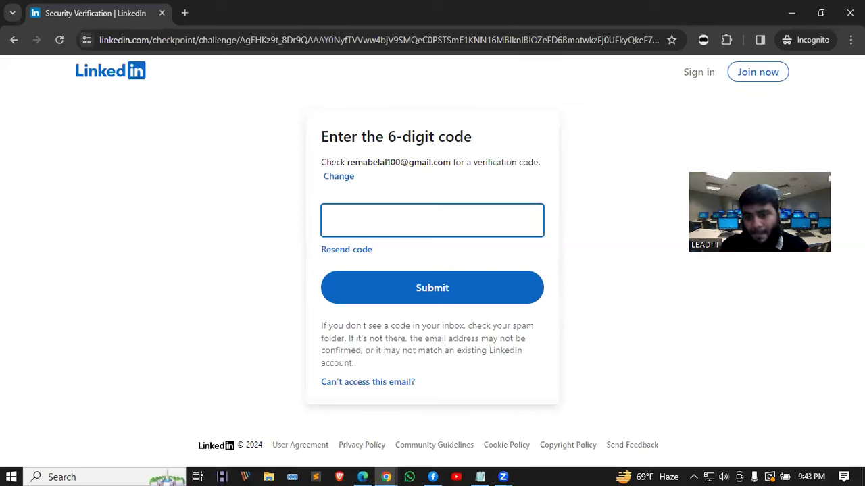
# - Submit the emailed 6-digit code, reach the identity-verification QR page, and close the private window
pyautogui.click(345, 211)
pyautogui.click(455, 289)
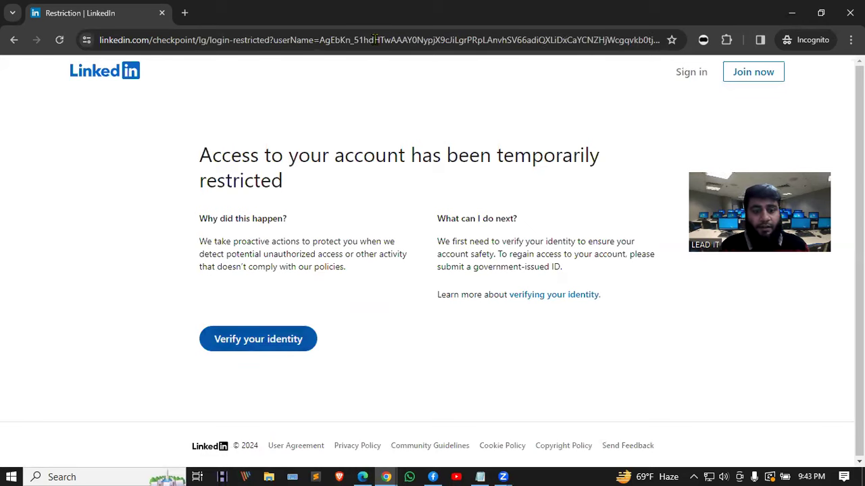
pyautogui.click(289, 341)
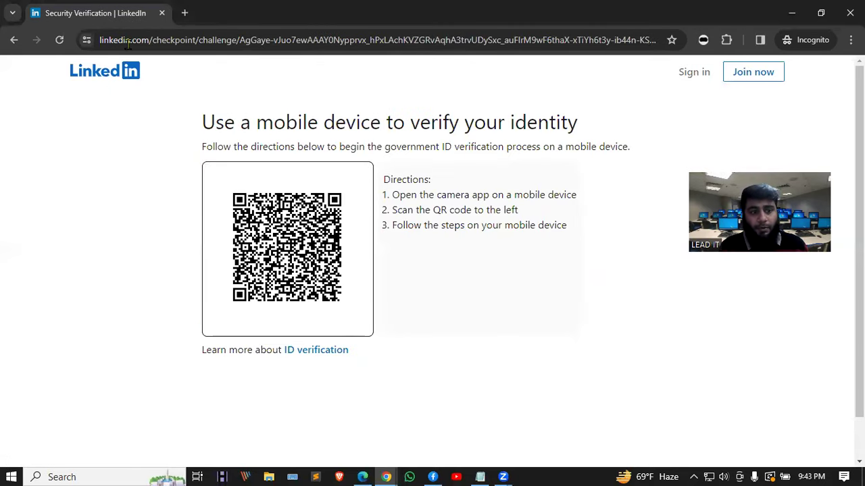
pyautogui.click(850, 12)
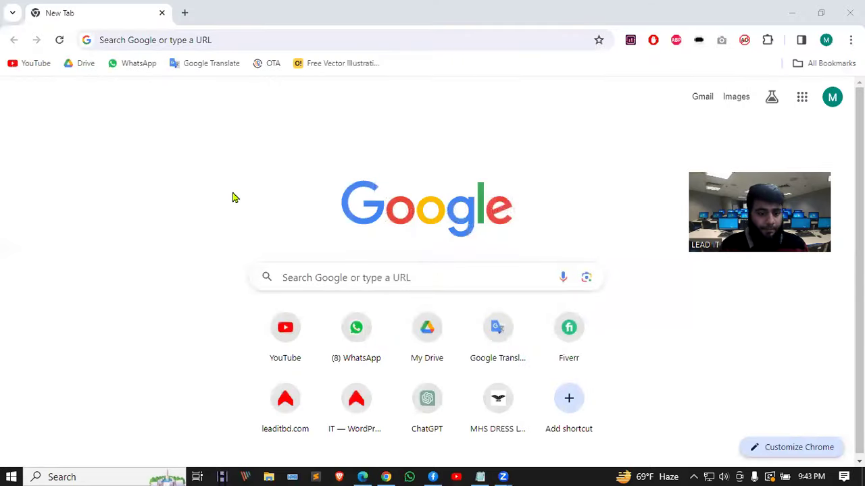
# - Load linkedin.com in a new incognito Chrome window
pyautogui.hotkey('ctrl', 'shift', 'n')
pyautogui.write('li')
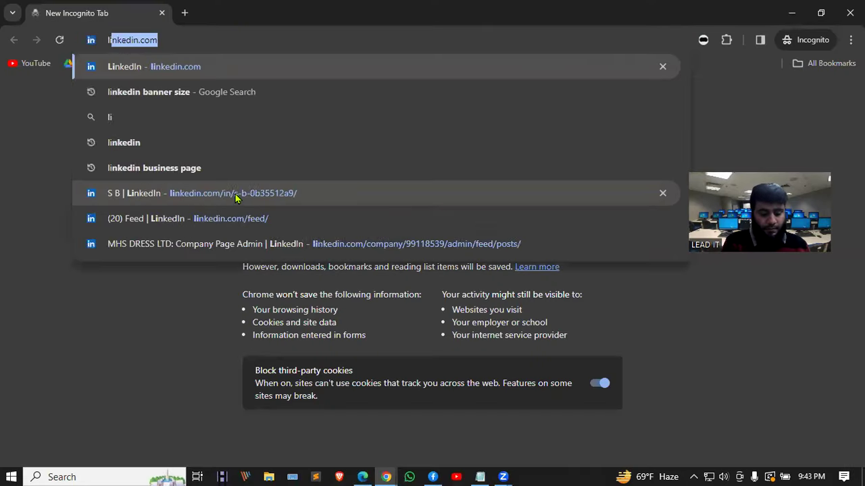
pyautogui.press('Return')
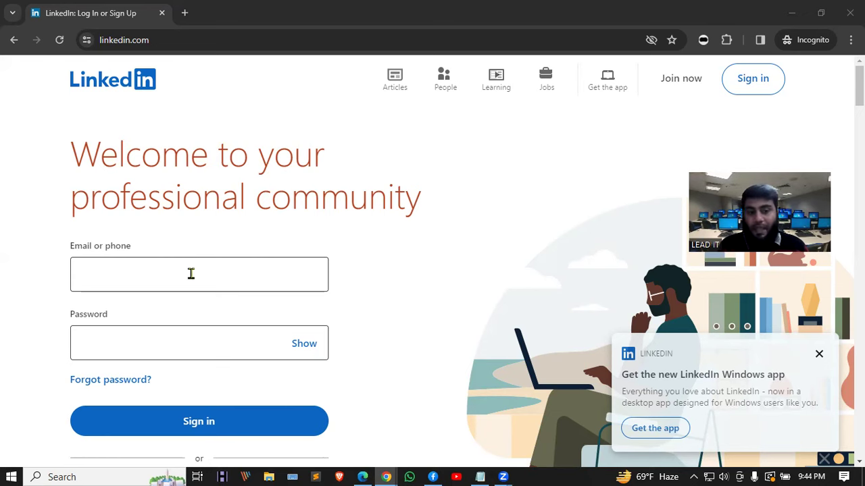
pyautogui.click(210, 291)
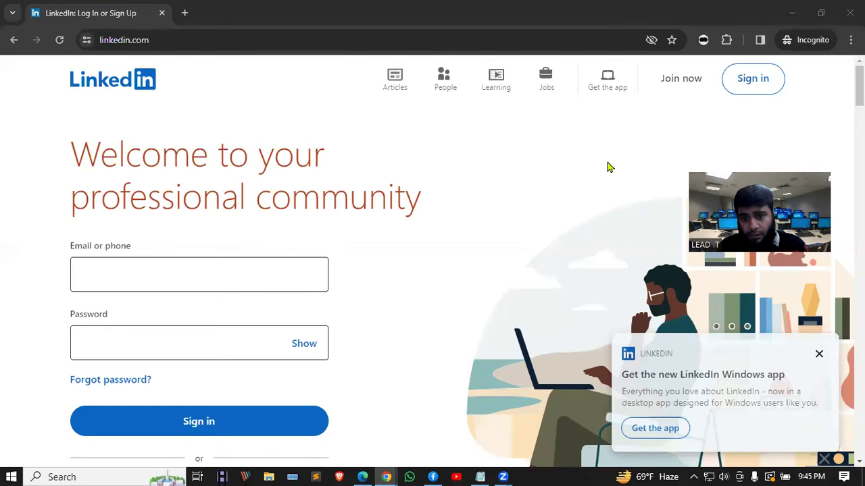
pyautogui.scroll(-1, 765, 131)
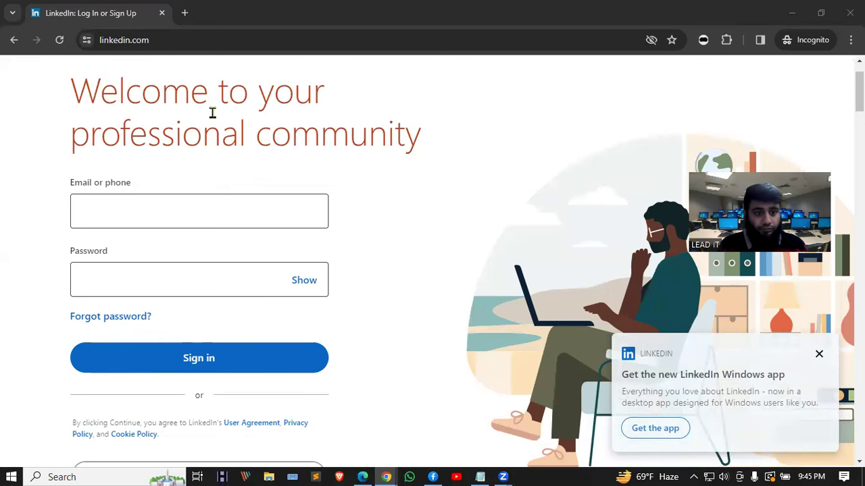
# - Open Forgot password in a new tab and request a reset for the second account's e-mail
pyautogui.rightClick(120, 317)
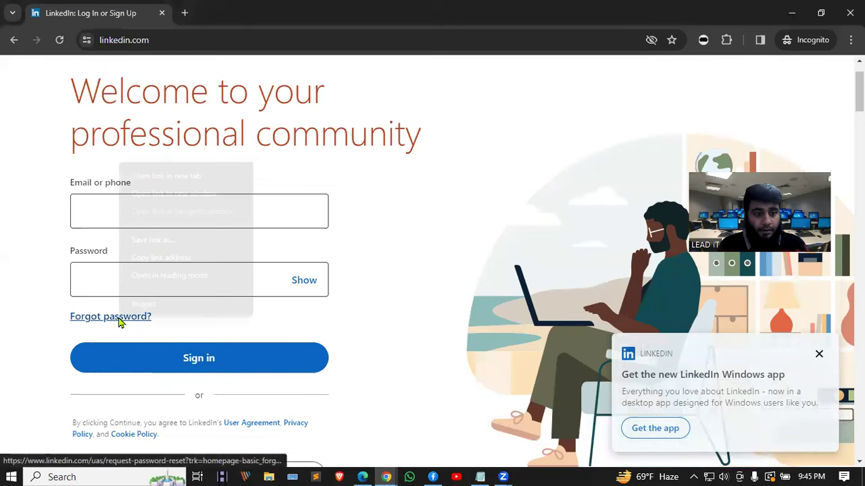
pyautogui.click(165, 177)
pyautogui.click(222, 18)
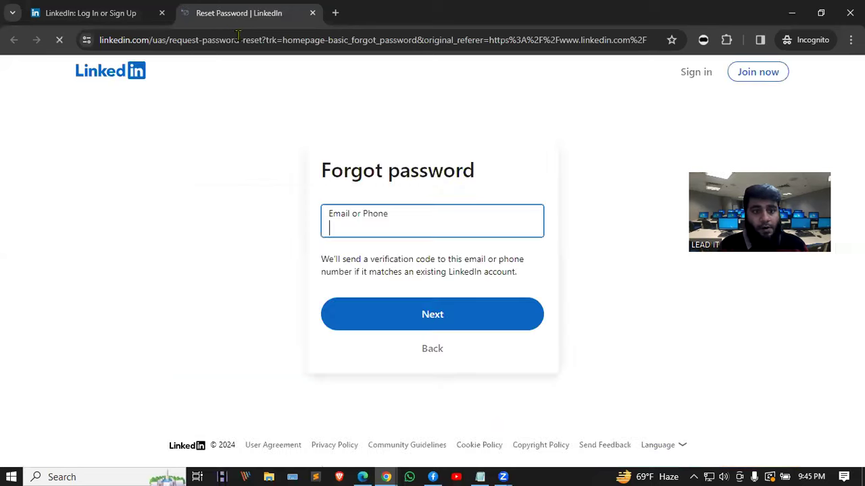
pyautogui.hotkey('ctrl', 'v')
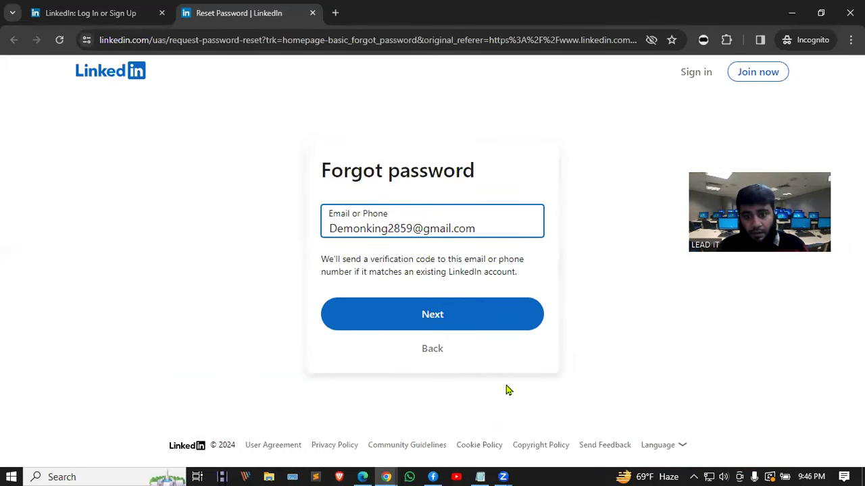
pyautogui.click(433, 325)
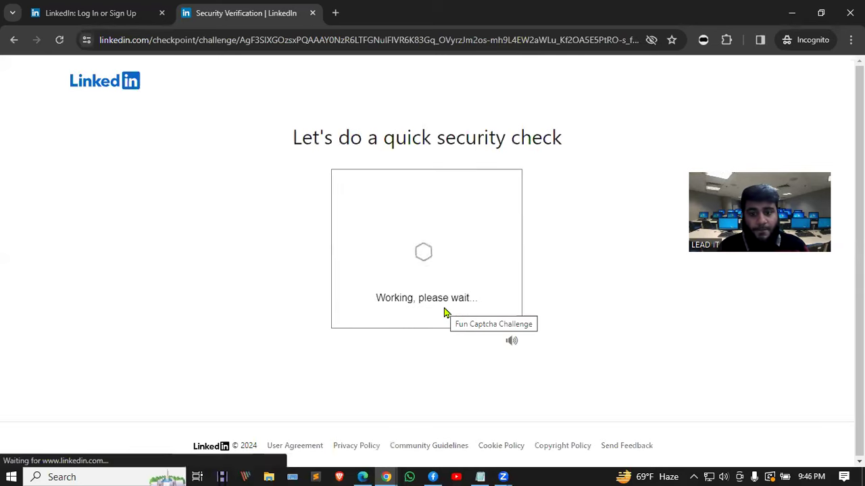
# - Solve the upright-animal security puzzle and check which e-mail address the 6-digit code went to
pyautogui.click(431, 295)
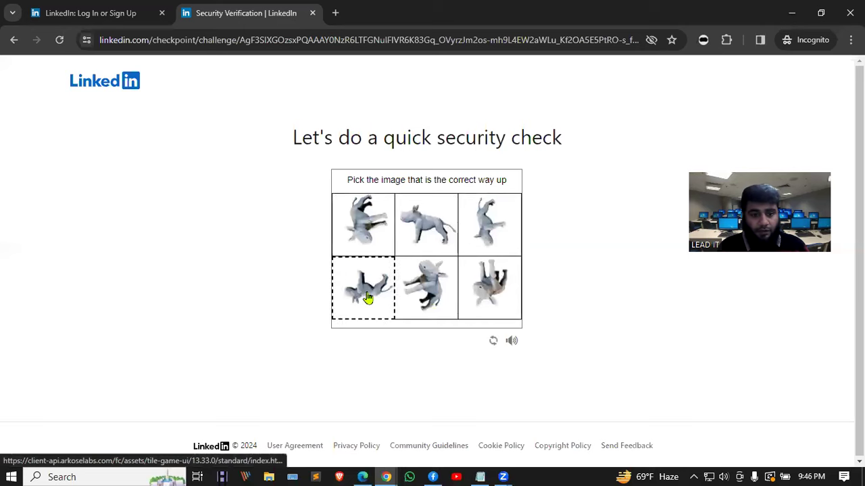
pyautogui.click(417, 228)
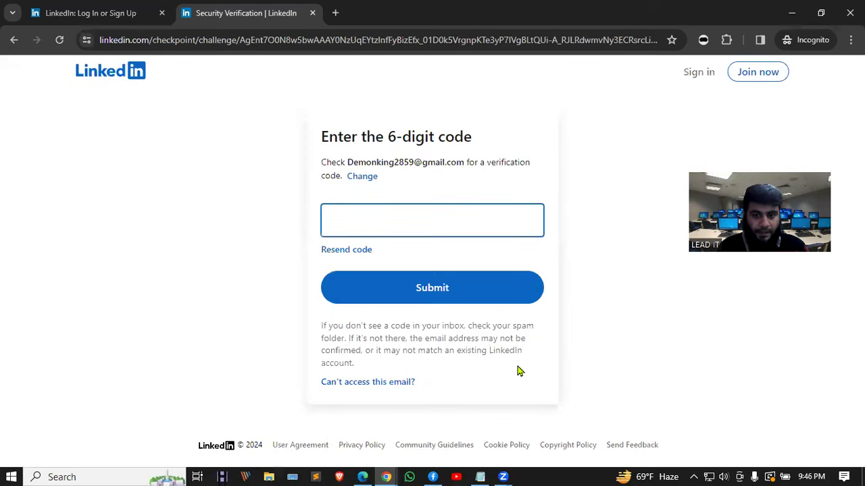
pyautogui.moveTo(322, 166); pyautogui.dragTo(342, 177)
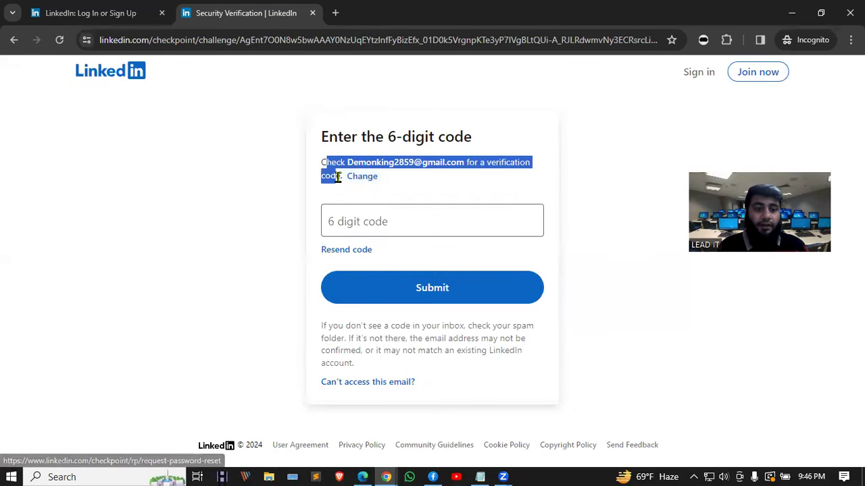
pyautogui.click(444, 194)
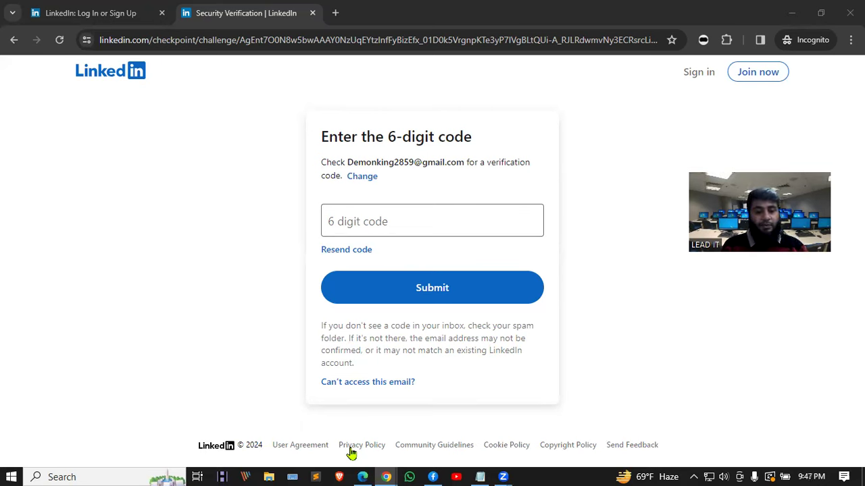
pyautogui.click(369, 219)
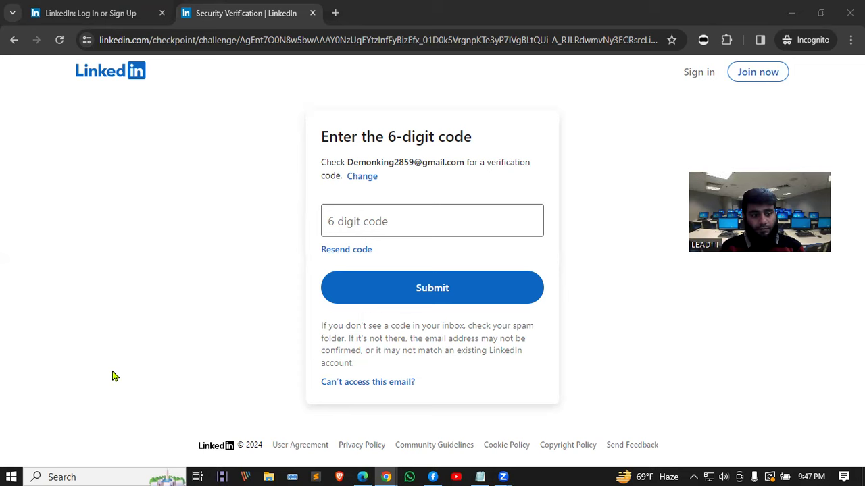
pyautogui.click(353, 162)
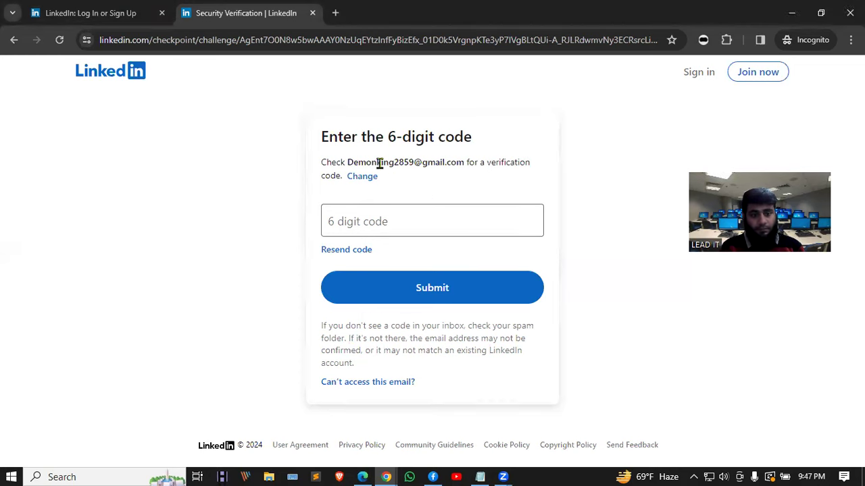
pyautogui.moveTo(347, 161); pyautogui.dragTo(464, 162)
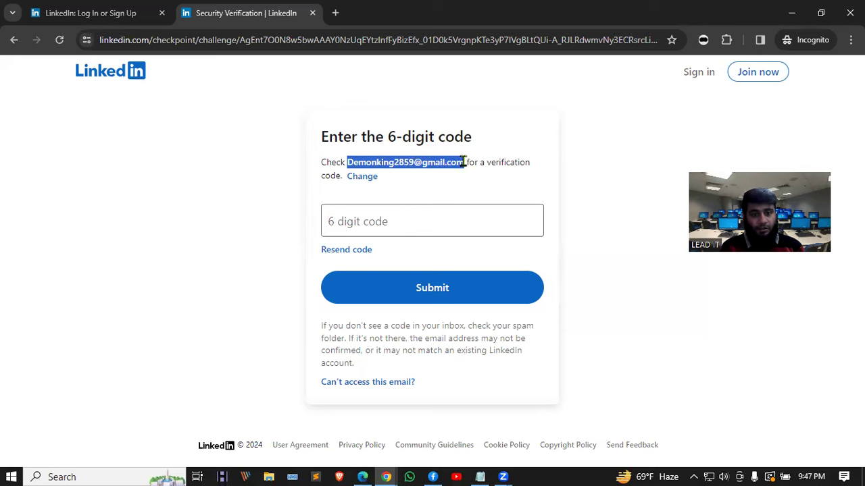
# - Request another verification code and begin entering the 6-digit code
pyautogui.click(352, 251)
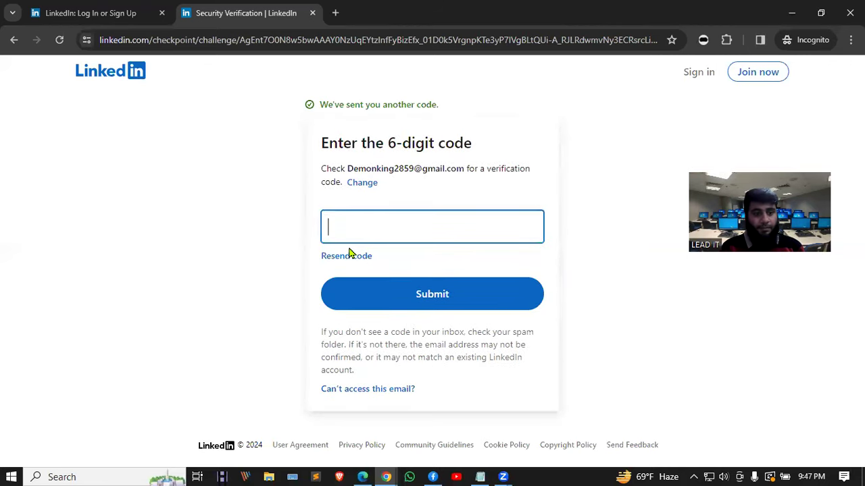
pyautogui.moveTo(348, 168); pyautogui.dragTo(463, 169)
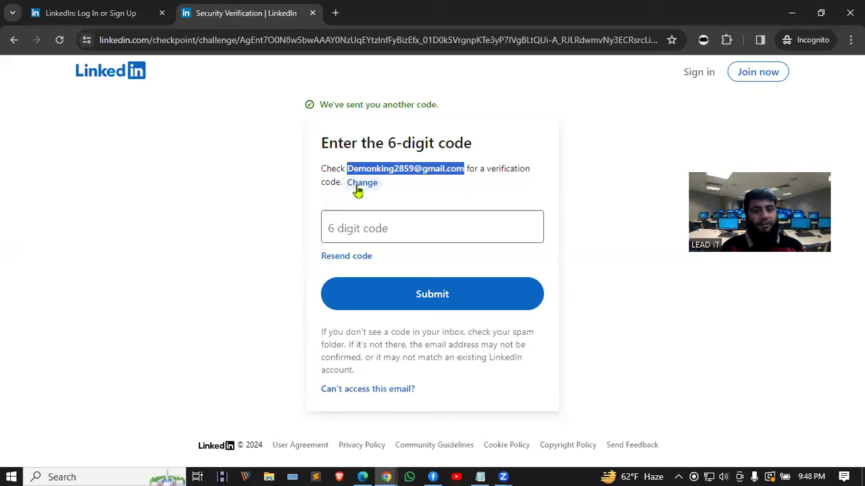
pyautogui.click(339, 230)
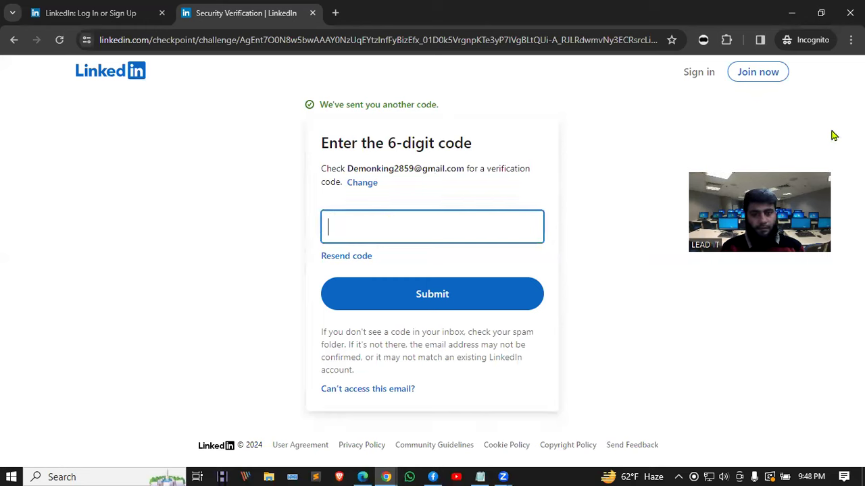
# - Open LinkedIn's Sign in page in a new tab and switch to it
pyautogui.rightClick(695, 73)
pyautogui.click(739, 86)
pyautogui.click(396, 15)
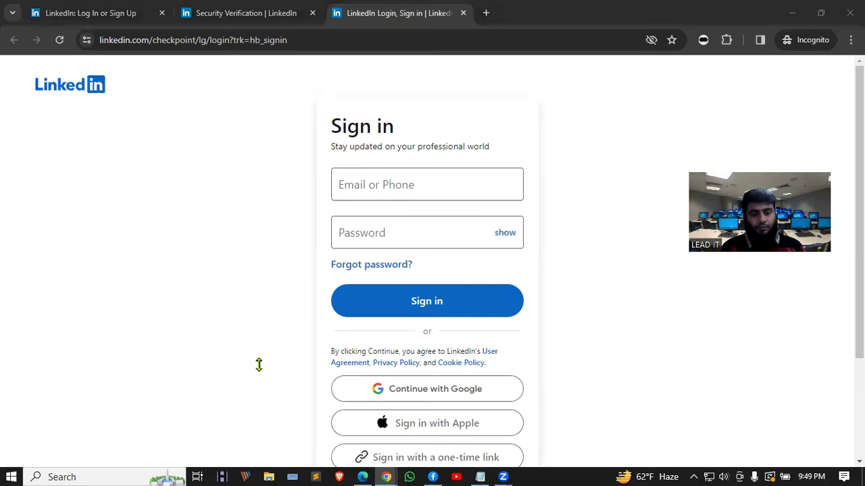
# - Check the verification tab, then close all three LinkedIn tabs and the empty leftover window
pyautogui.click(269, 6)
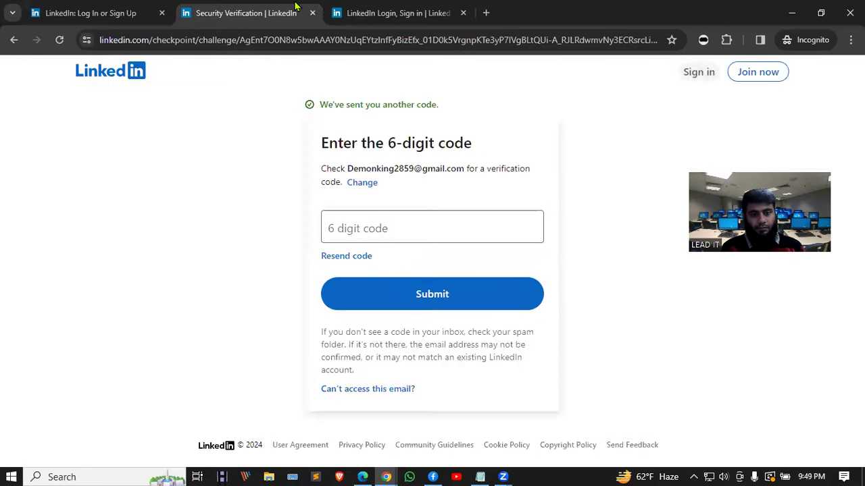
pyautogui.click(396, 11)
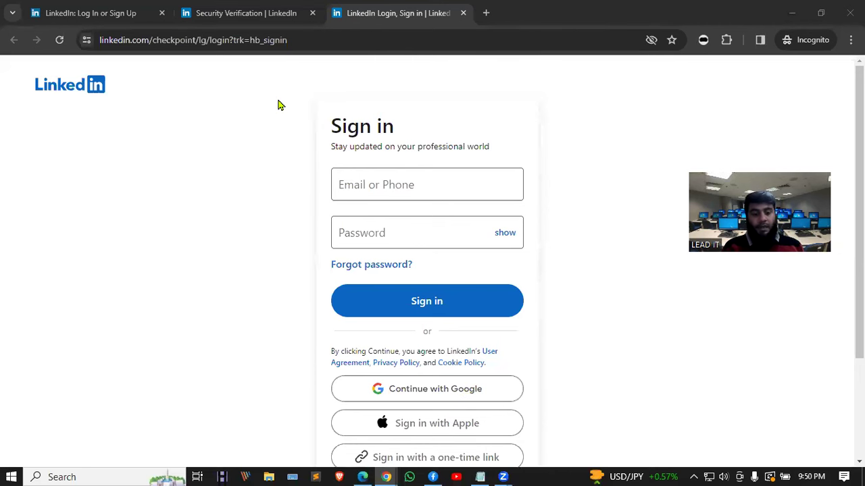
pyautogui.click(163, 13)
pyautogui.click(162, 13)
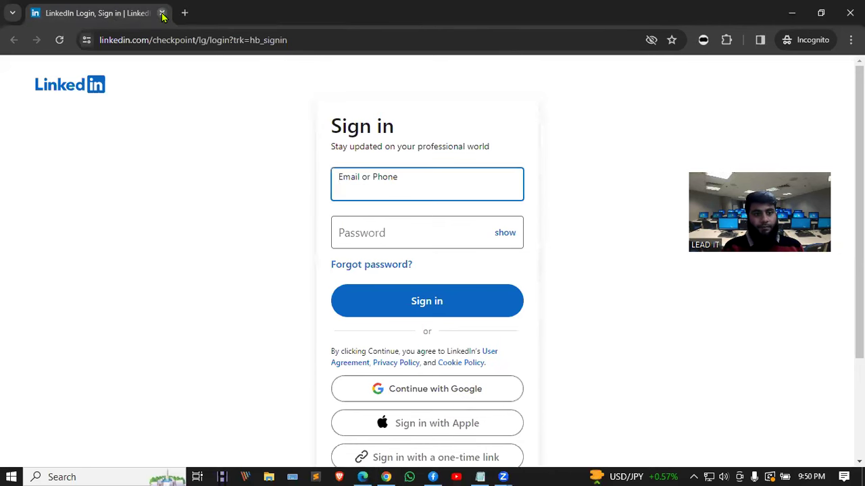
pyautogui.click(163, 13)
pyautogui.click(850, 13)
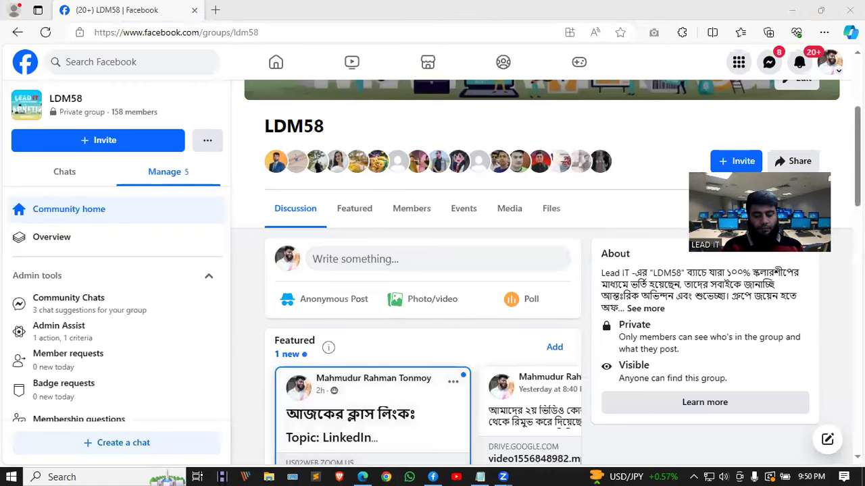
# - Scroll the LDM58 feed to the Class 02 post and open its Google Drive video link
pyautogui.hotkey('alt', 'Tab')
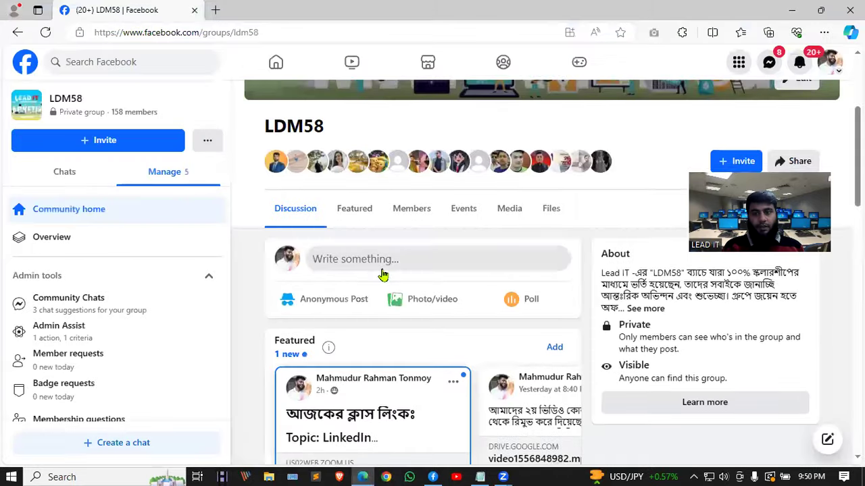
pyautogui.scroll(-3, 383, 272)
pyautogui.scroll(-2, 383, 272)
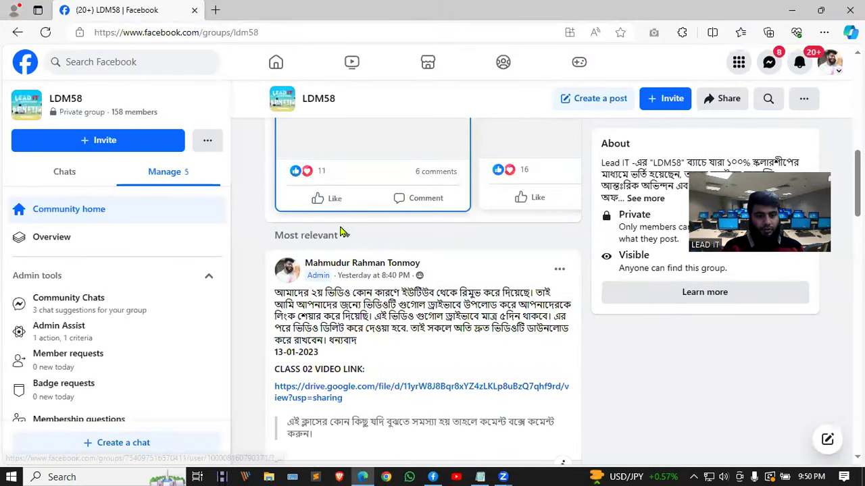
pyautogui.scroll(-3, 340, 232)
pyautogui.moveTo(284, 163); pyautogui.dragTo(429, 322)
pyautogui.click(314, 166)
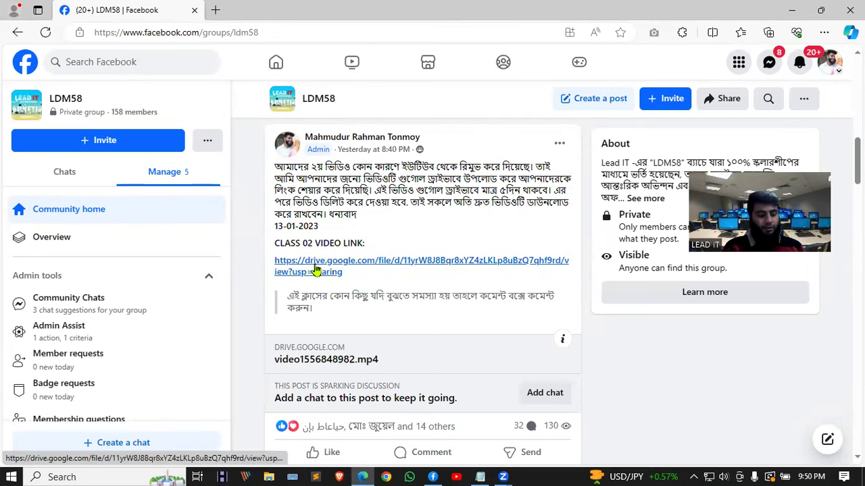
pyautogui.moveTo(271, 260); pyautogui.dragTo(354, 271)
pyautogui.hotkey('ctrl', 'c')
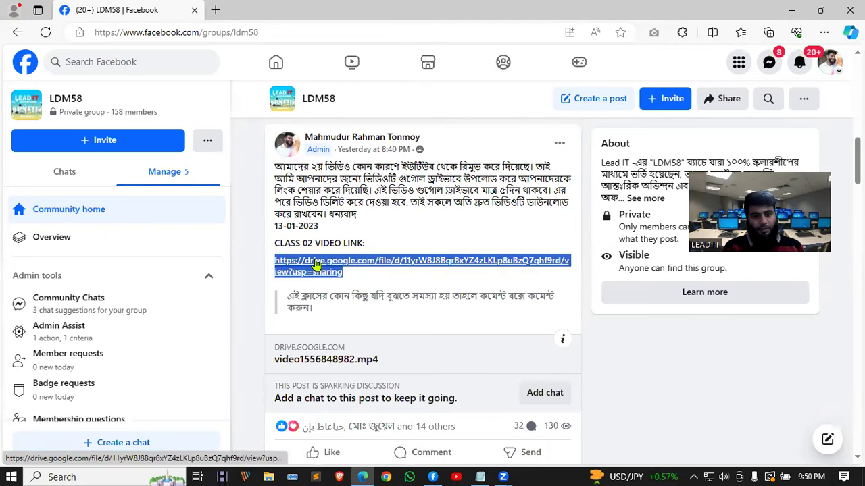
pyautogui.click(318, 261)
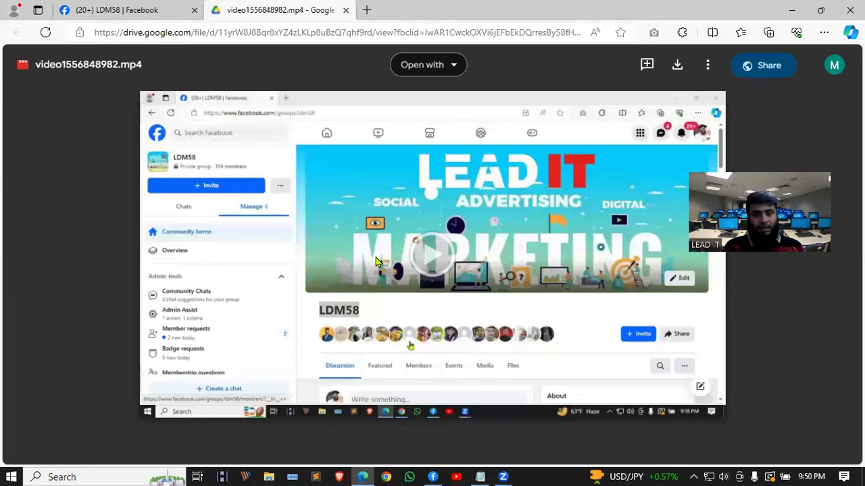
# - Try downloading video1556848982.mp4 past the virus-scan warning, then close it and return to Facebook
pyautogui.click(679, 67)
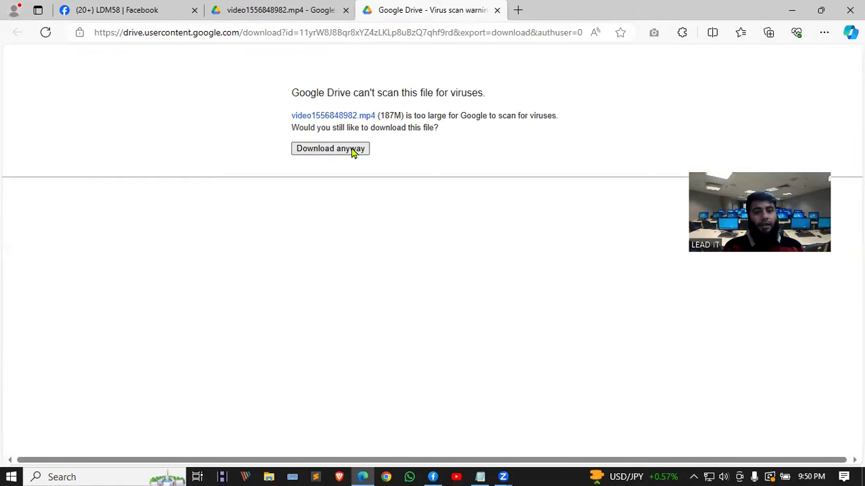
pyautogui.click(315, 150)
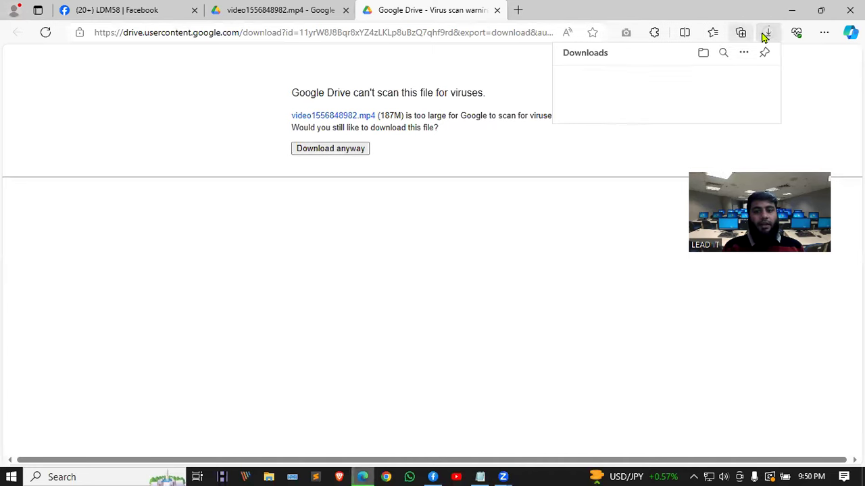
pyautogui.click(750, 81)
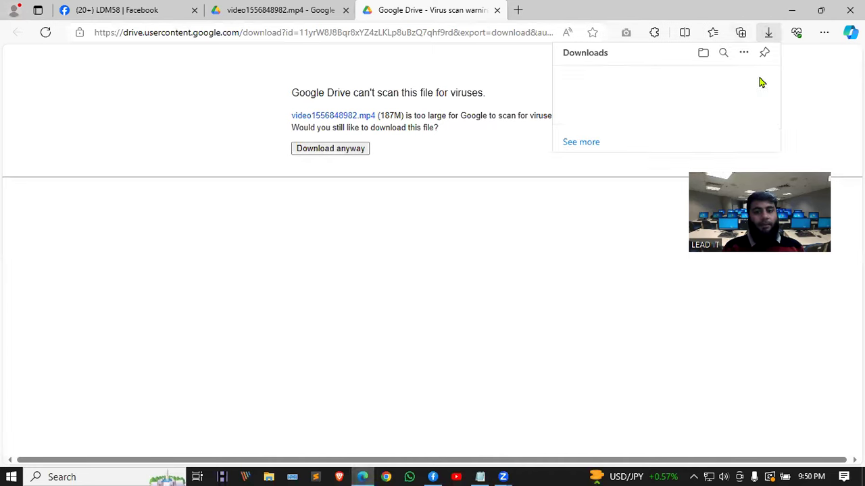
pyautogui.click(361, 148)
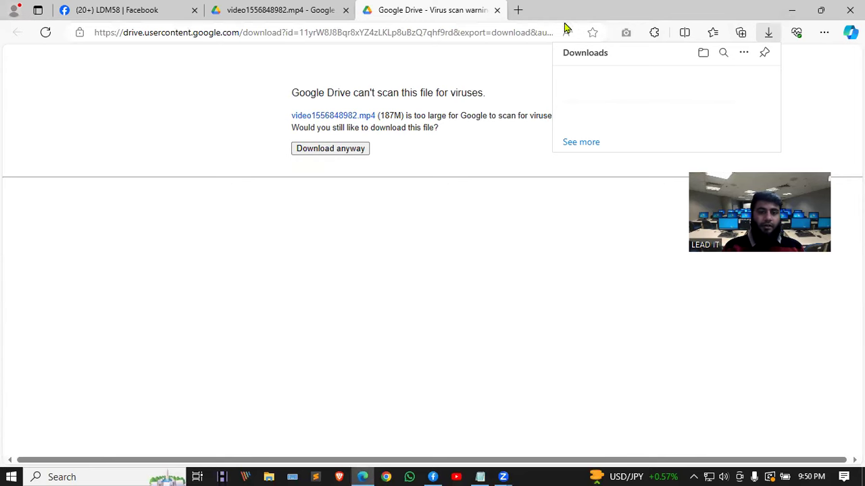
pyautogui.click(497, 10)
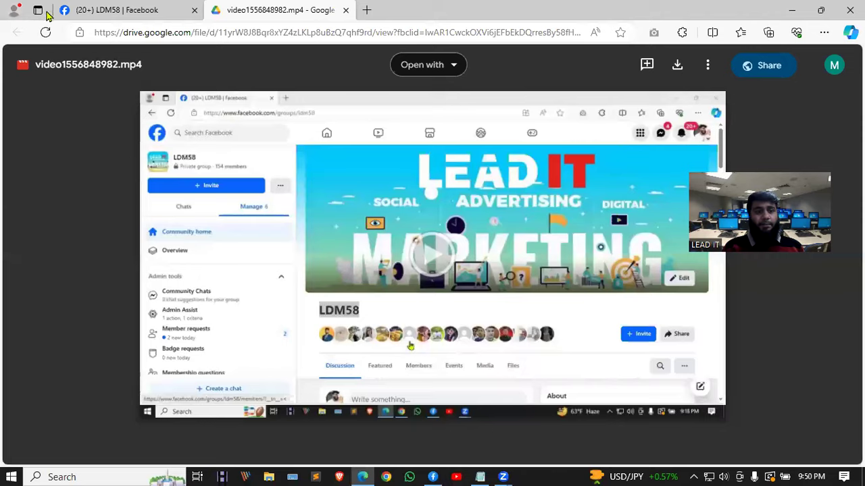
pyautogui.click(108, 8)
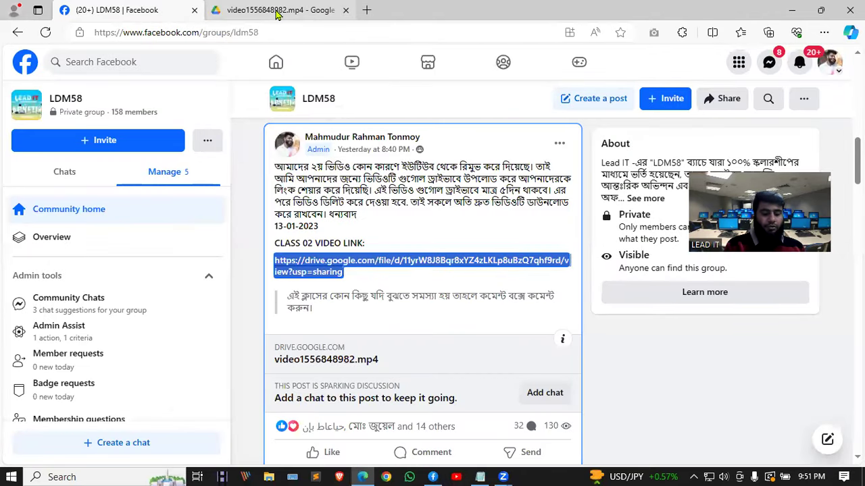
# - Repeat the Drive video download in a private window, close it, and scroll Facebook back up
pyautogui.hotkey('ctrl', 'shift', 'n')
pyautogui.hotkey('ctrl', 'v')
pyautogui.press('Return')
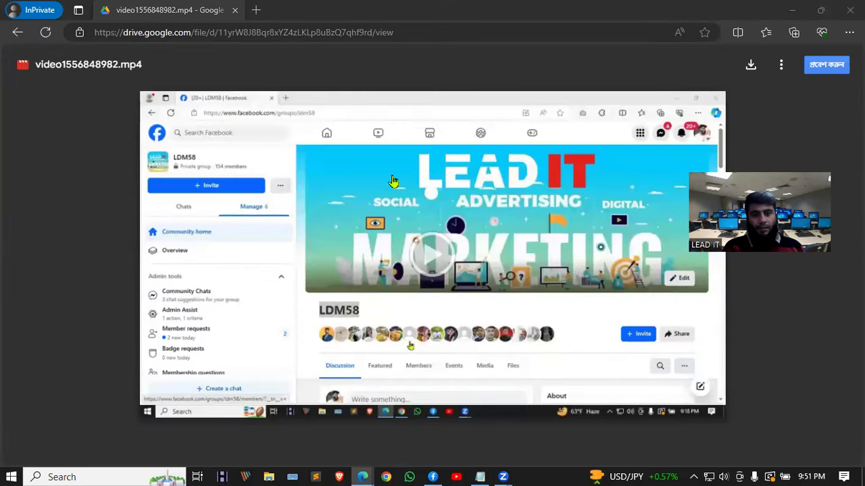
pyautogui.click(748, 64)
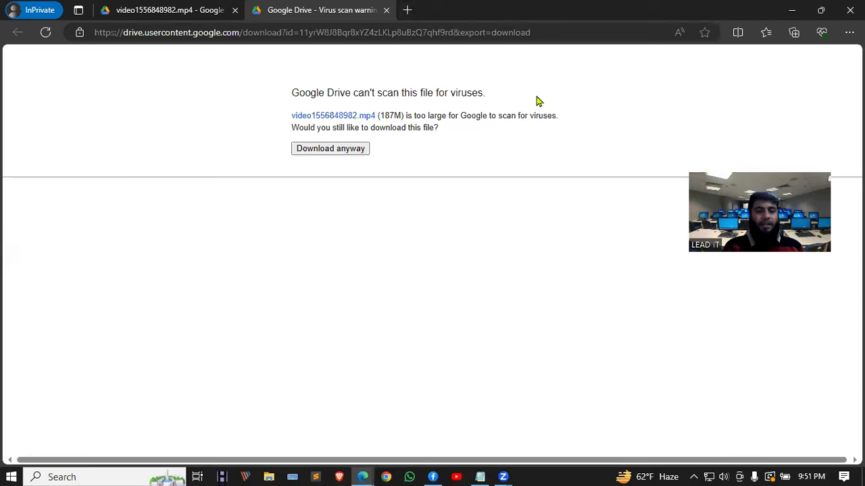
pyautogui.moveTo(291, 92); pyautogui.dragTo(500, 94)
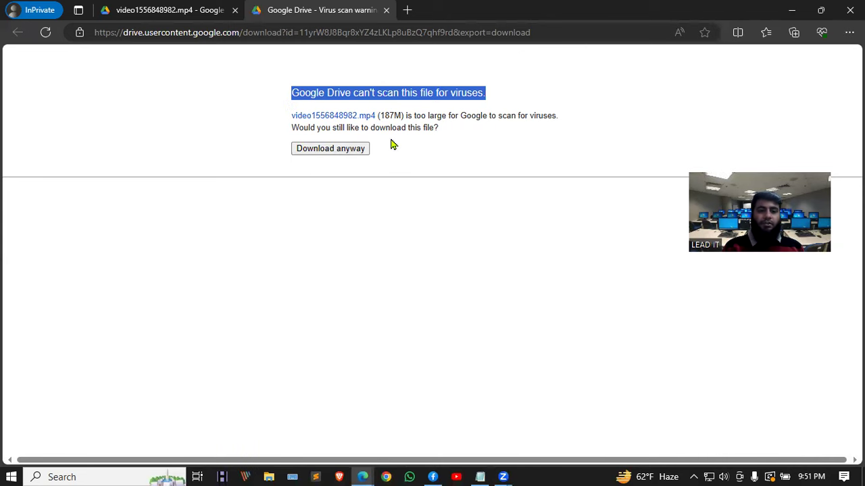
pyautogui.click(386, 10)
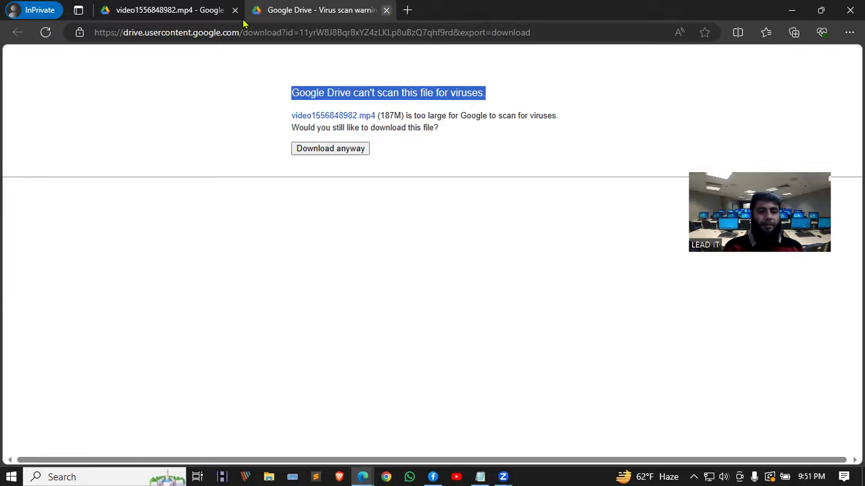
pyautogui.click(235, 10)
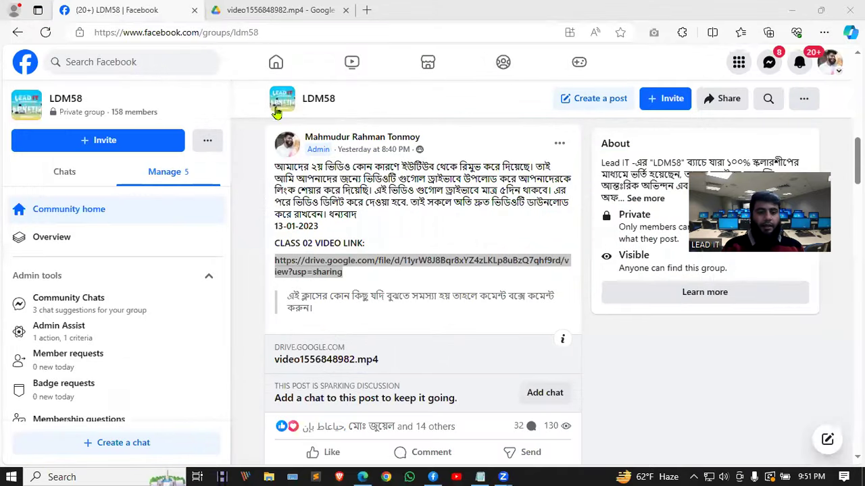
pyautogui.scroll(10, 280, 228)
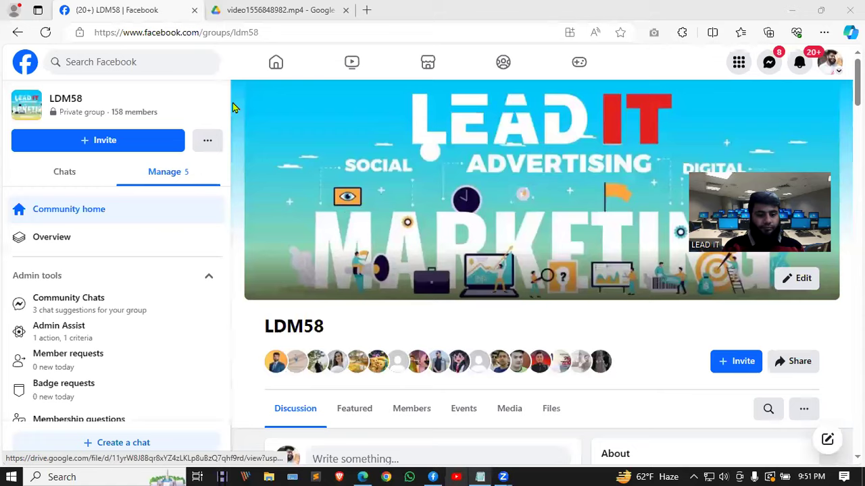
# - Open linkedin.com in a new Chrome incognito window and dismiss the Windows app promotion
pyautogui.hotkey('alt', 'Tab')
pyautogui.hotkey('ctrl', 'shift', 'n')
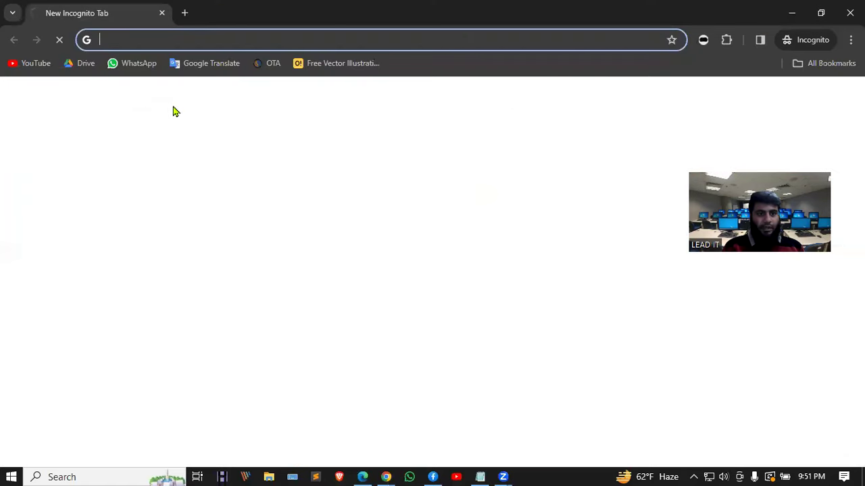
pyautogui.write('link')
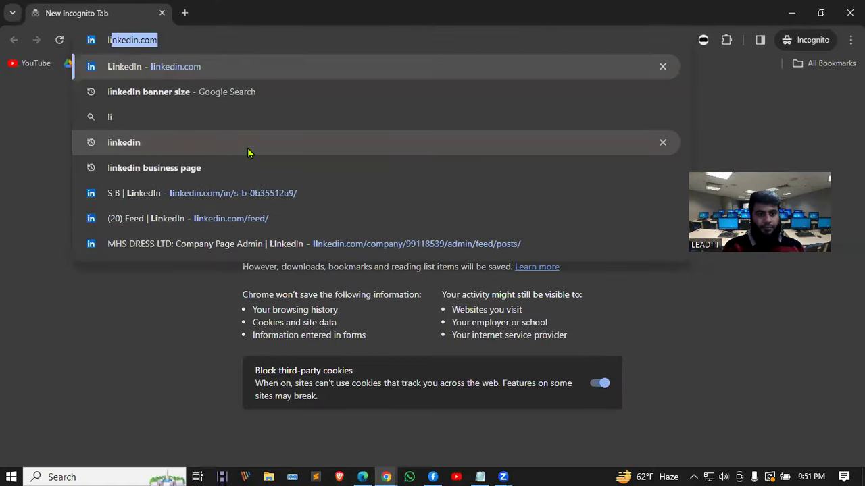
pyautogui.press('BackSpace')
pyautogui.press('BackSpace')
pyautogui.press('BackSpace')
pyautogui.press('BackSpace')
pyautogui.press('BackSpace')
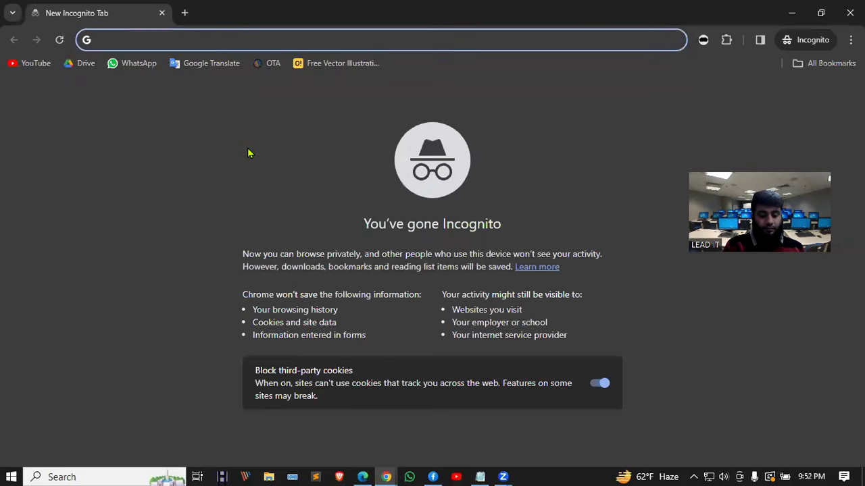
pyautogui.write('linkedin.com')
pyautogui.press('Return')
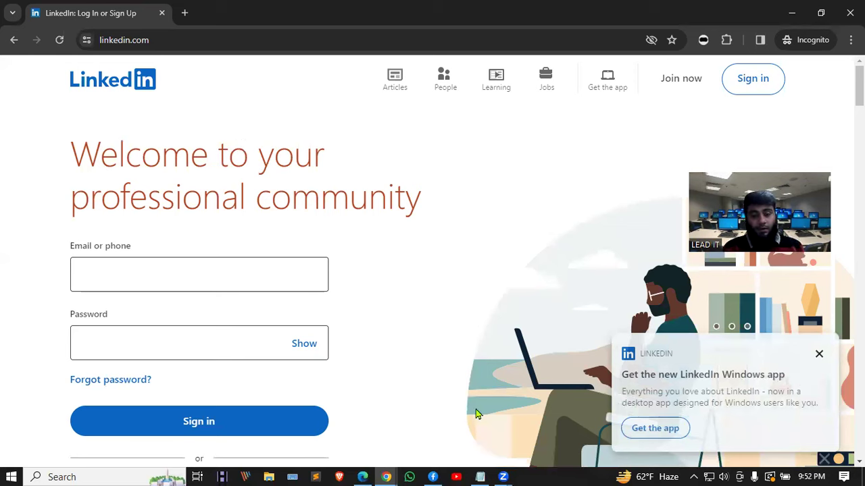
pyautogui.click(819, 354)
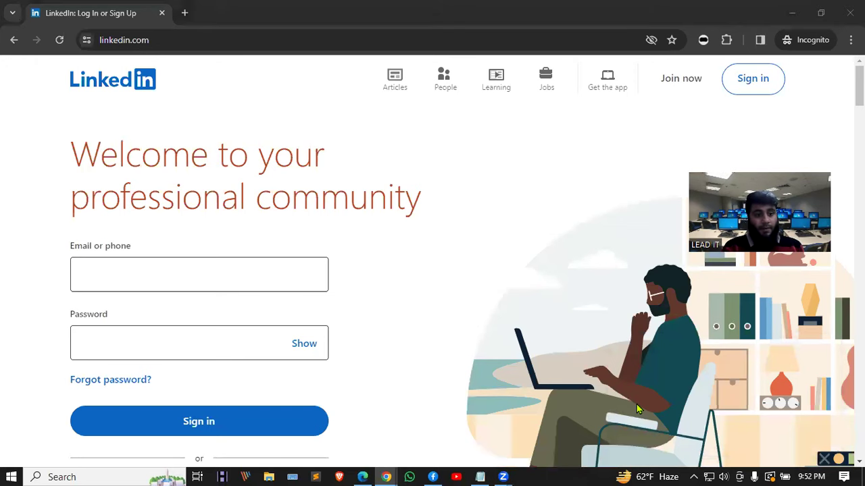
pyautogui.scroll(-1, 152, 273)
pyautogui.scroll(1, 630, 257)
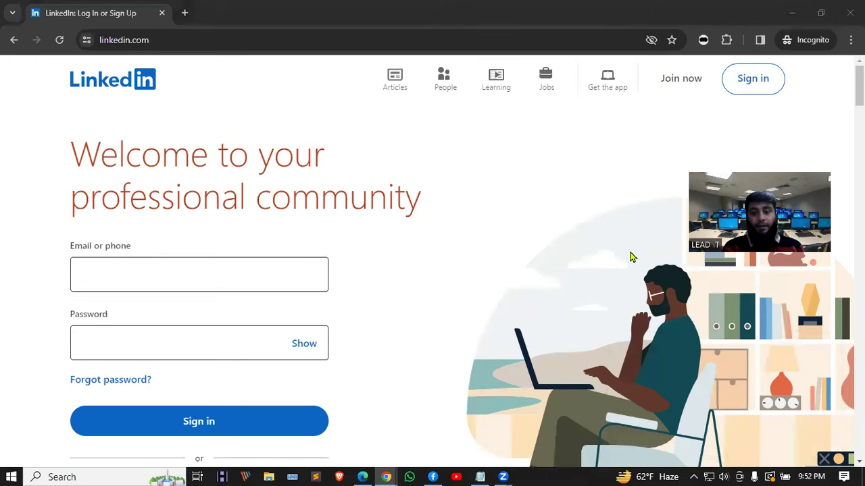
# - Open the Join now sign-up page in a new tab and step through its email and password fields
pyautogui.rightClick(684, 81)
pyautogui.click(696, 89)
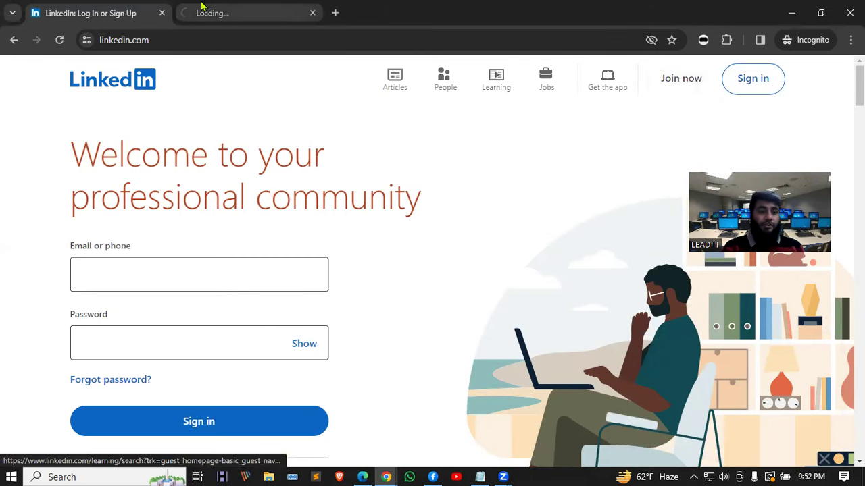
pyautogui.click(204, 13)
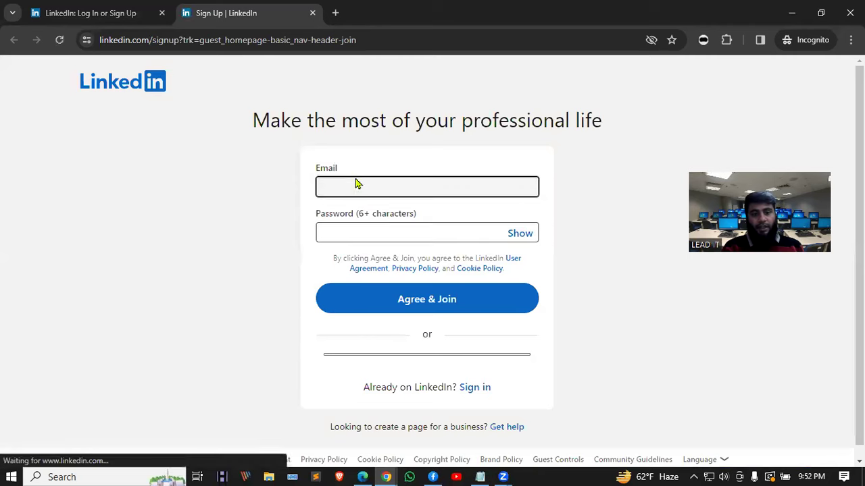
pyautogui.click(357, 192)
pyautogui.click(363, 230)
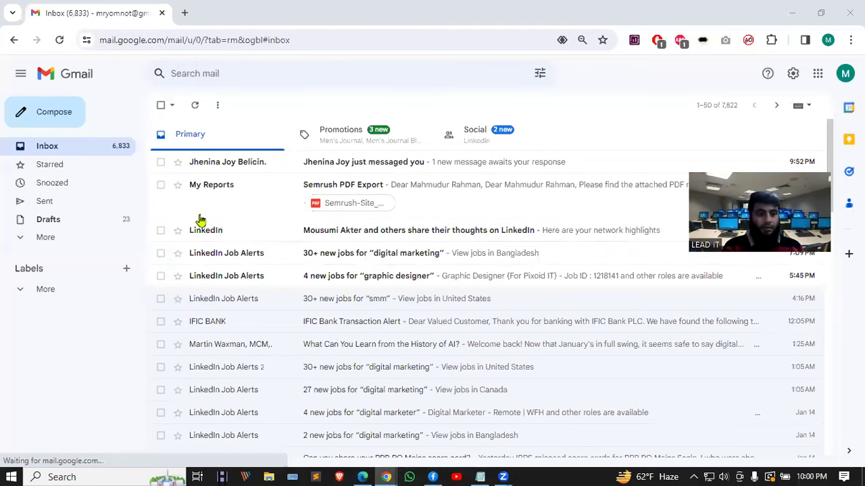
# - Reload Gmail, expand the folder list, and view the Important emails
pyautogui.click(49, 150)
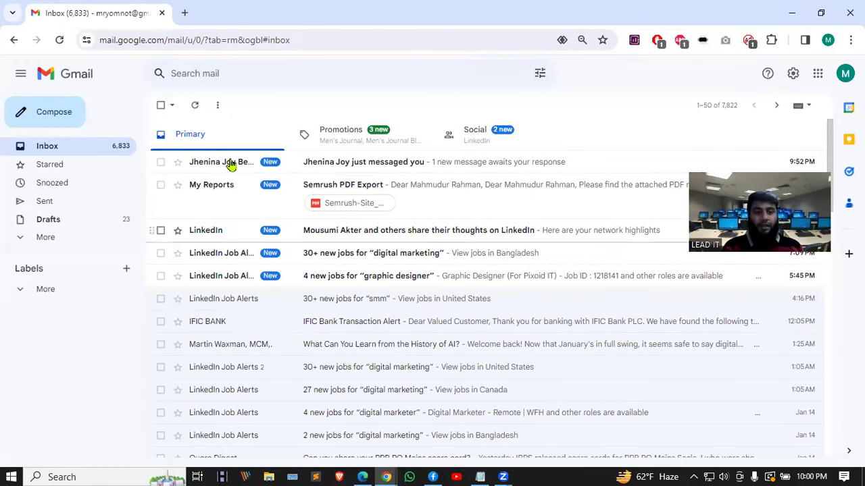
pyautogui.click(59, 40)
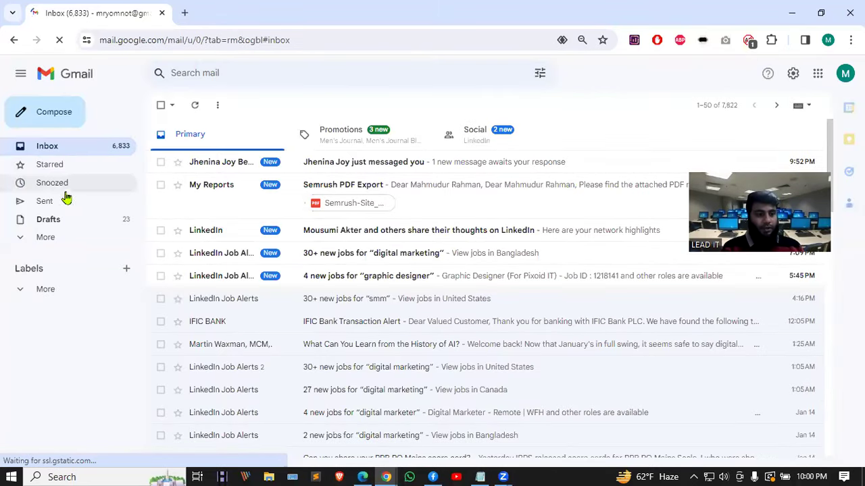
pyautogui.click(44, 241)
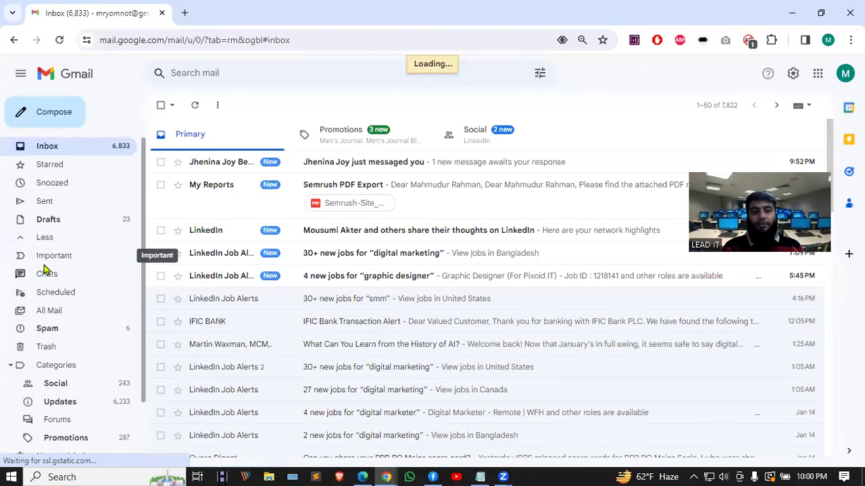
pyautogui.click(64, 258)
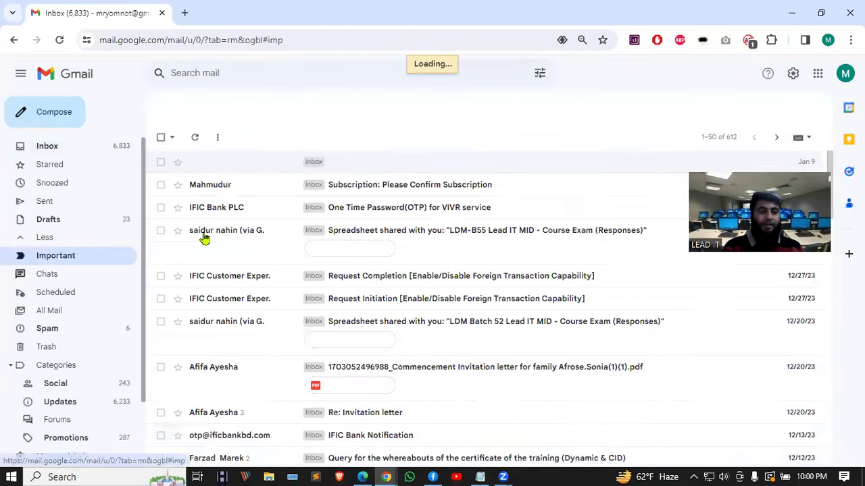
pyautogui.scroll(-5, 248, 216)
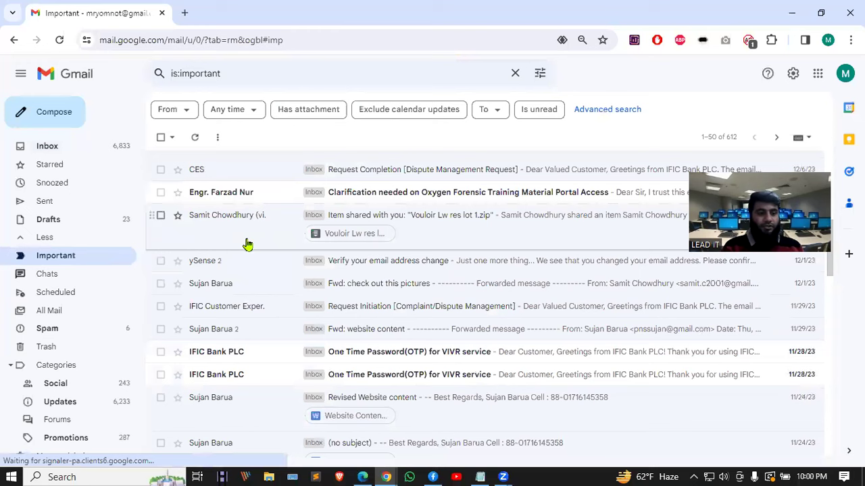
# - Look through the 6 messages in Spam, then go back to the Inbox
pyautogui.click(48, 328)
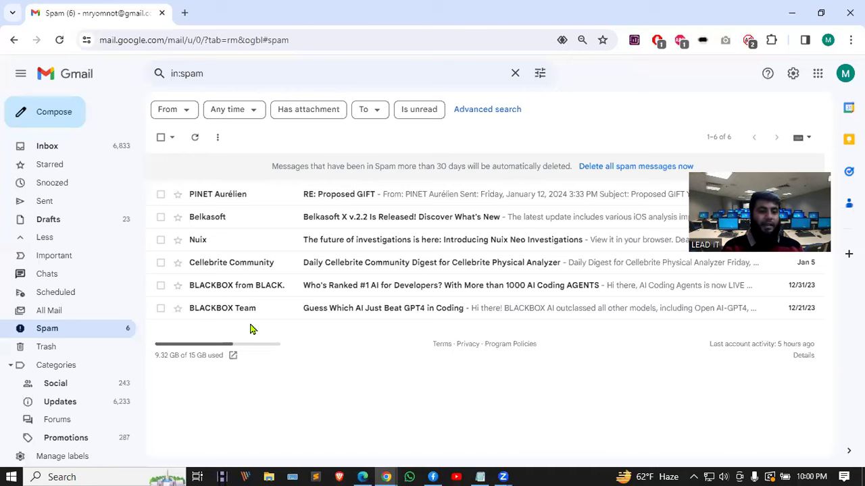
pyautogui.scroll(-1, 80, 284)
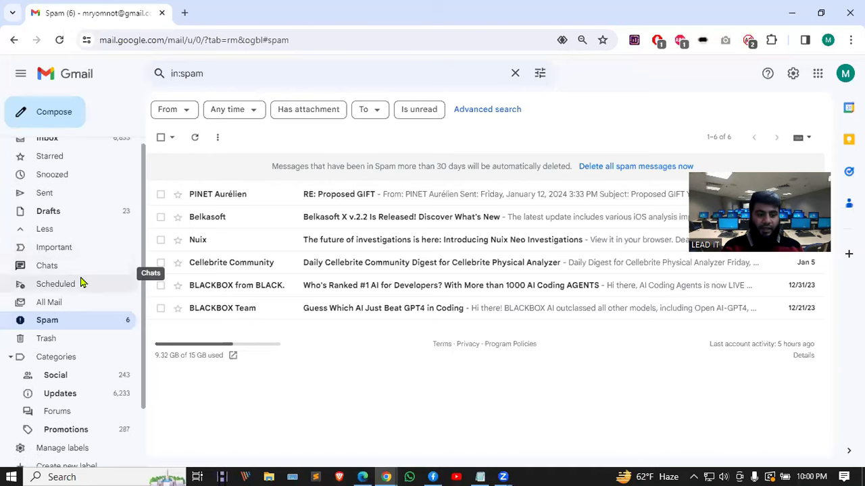
pyautogui.scroll(-2, 80, 284)
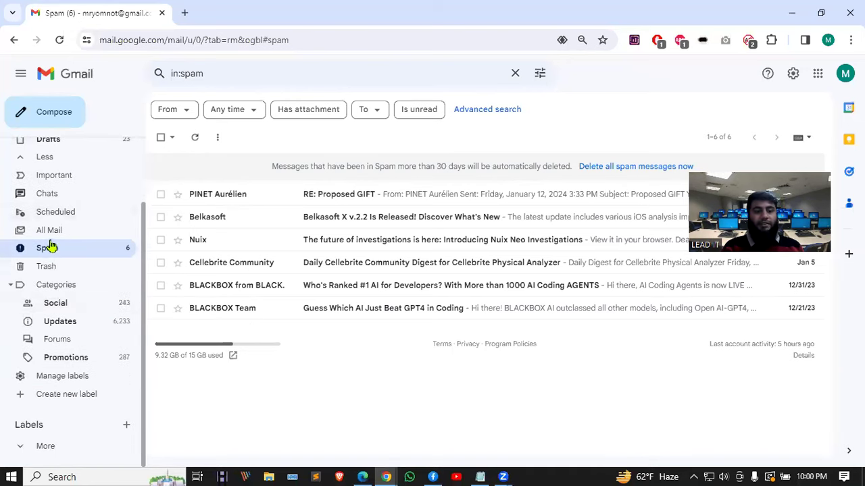
pyautogui.scroll(2, 55, 254)
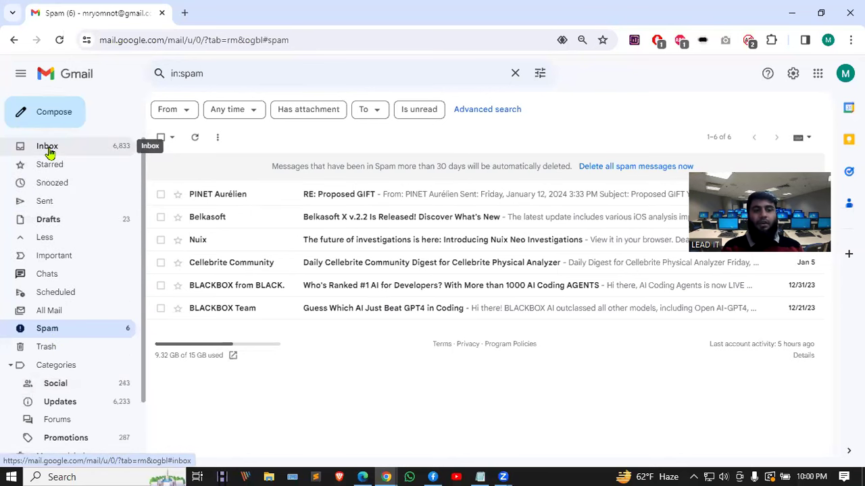
pyautogui.click(48, 149)
pyautogui.click(342, 134)
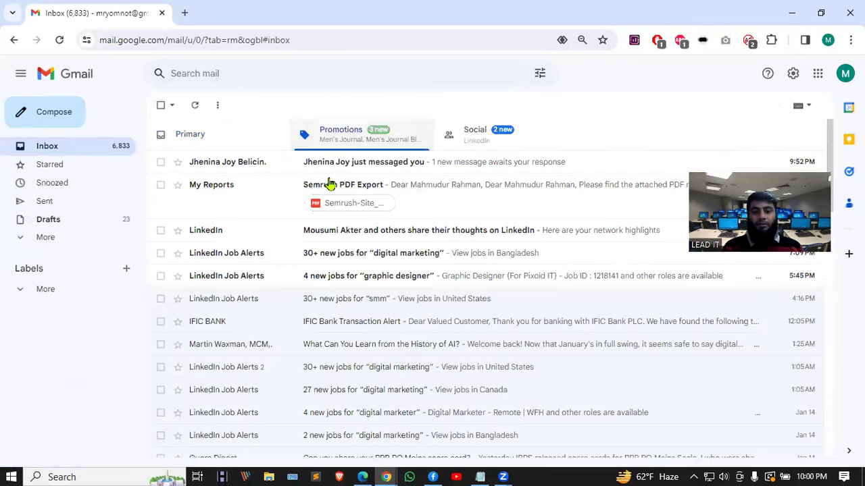
pyautogui.click(472, 135)
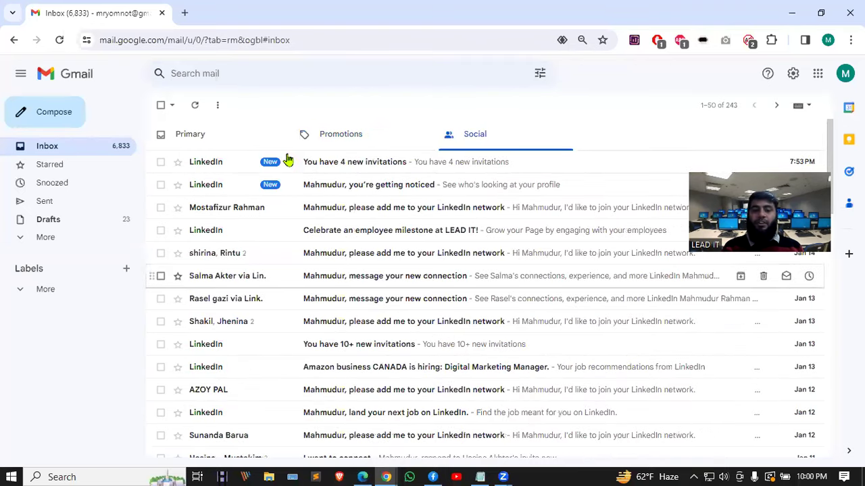
pyautogui.click(228, 135)
pyautogui.click(384, 147)
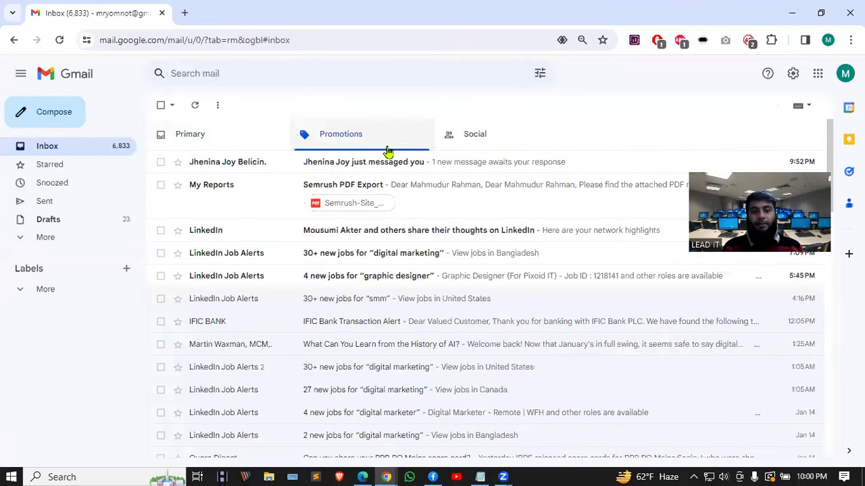
pyautogui.click(463, 143)
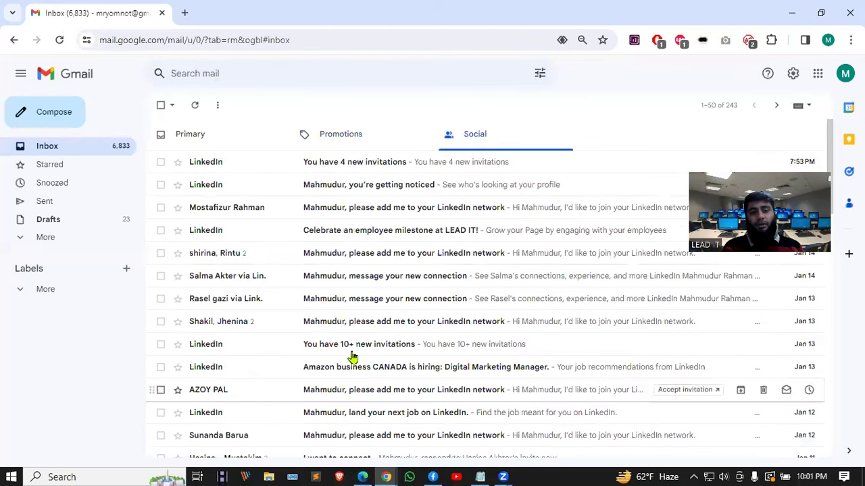
pyautogui.click(200, 142)
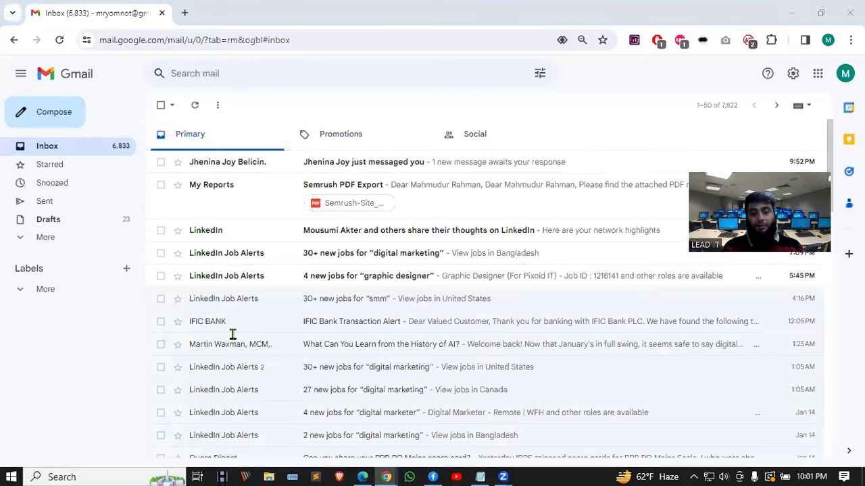
pyautogui.moveTo(384, 474)
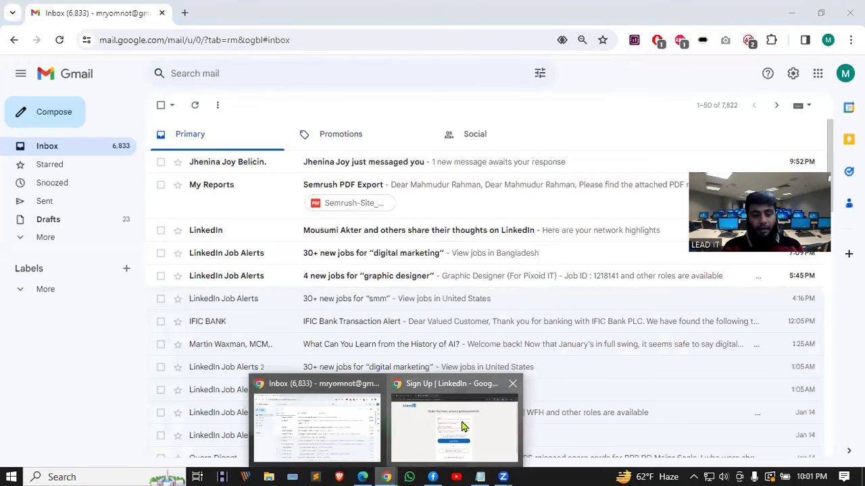
# - Bring the incognito LinkedIn window forward and switch to the 'LinkedIn: Log In or Sign Up' tab
pyautogui.click(463, 426)
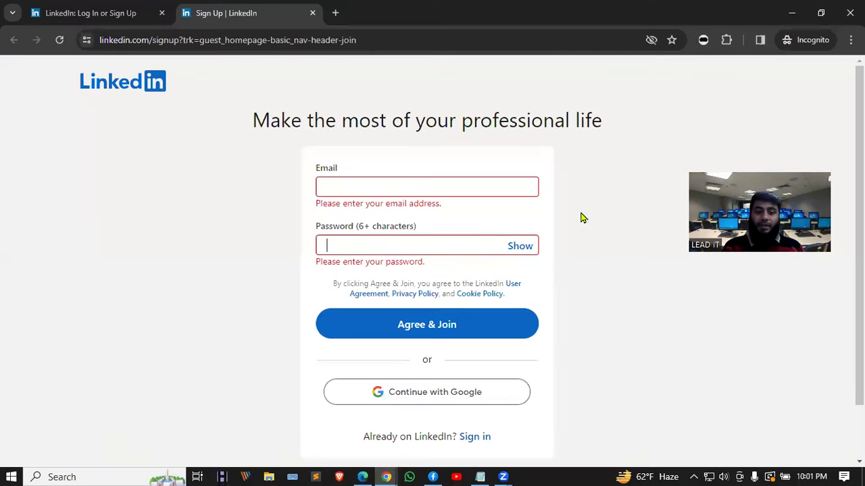
pyautogui.scroll(-1, 443, 283)
pyautogui.scroll(-1, 464, 295)
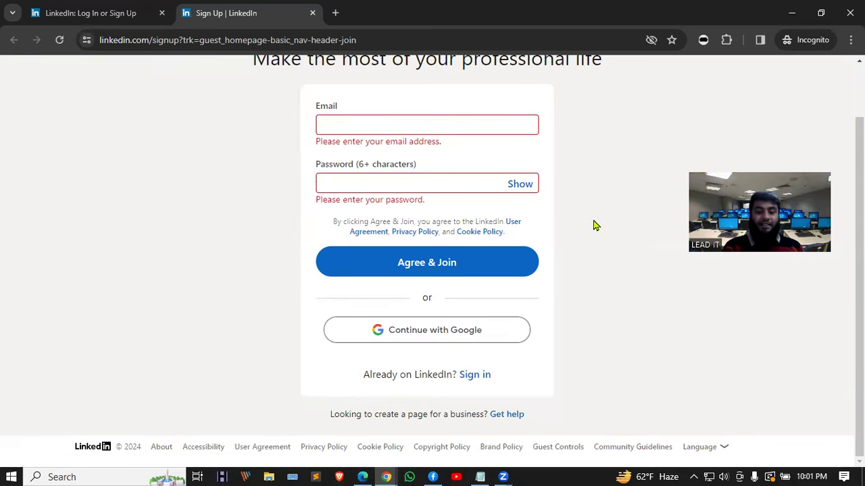
pyautogui.scroll(1, 594, 225)
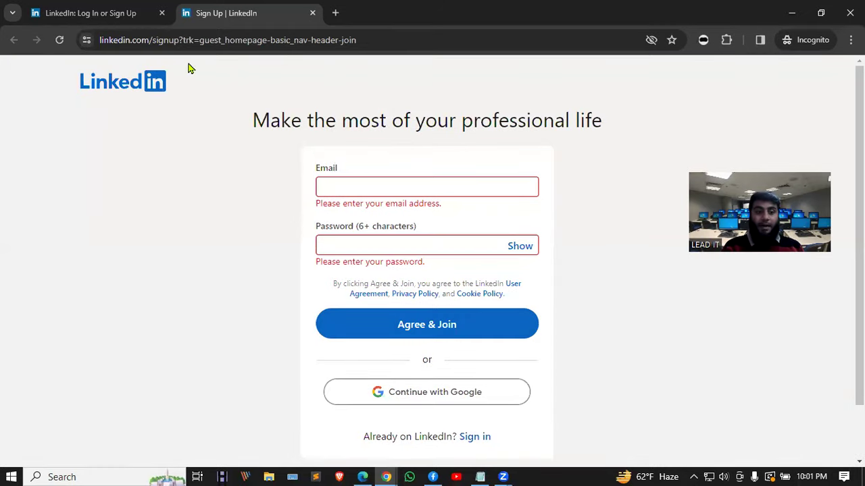
pyautogui.click(89, 13)
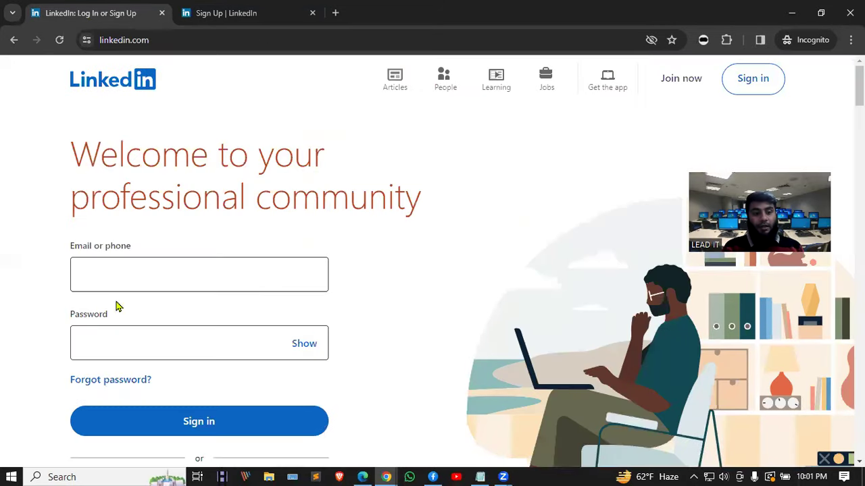
# - Open LinkedIn's Forgot password page, then go back to the login page
pyautogui.scroll(-3, 117, 306)
pyautogui.click(88, 196)
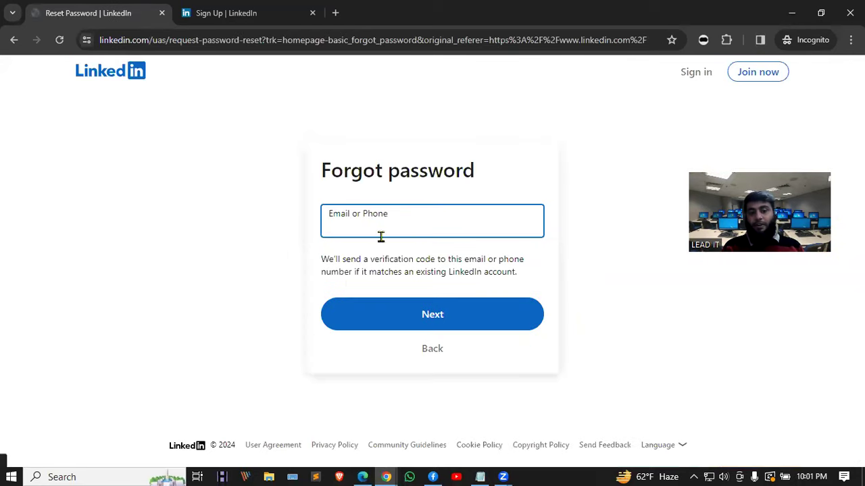
pyautogui.click(13, 40)
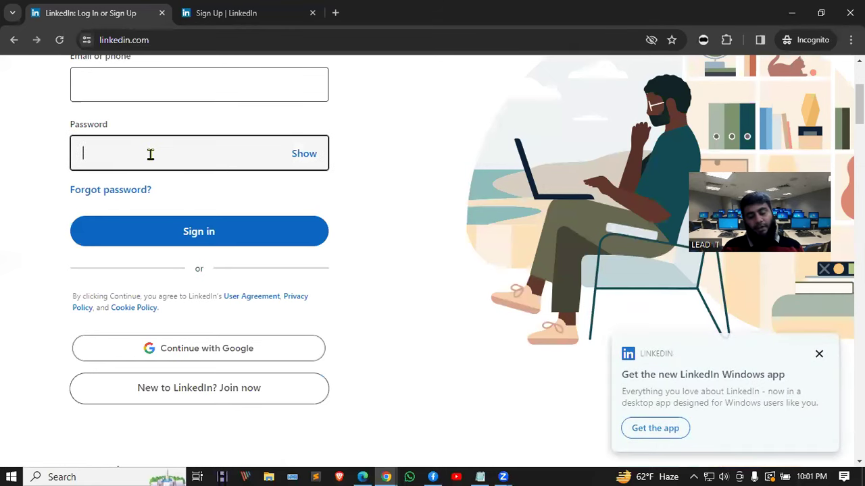
# - Reopen the Forgot password page so its Email or Phone field shows empty
pyautogui.click(458, 420)
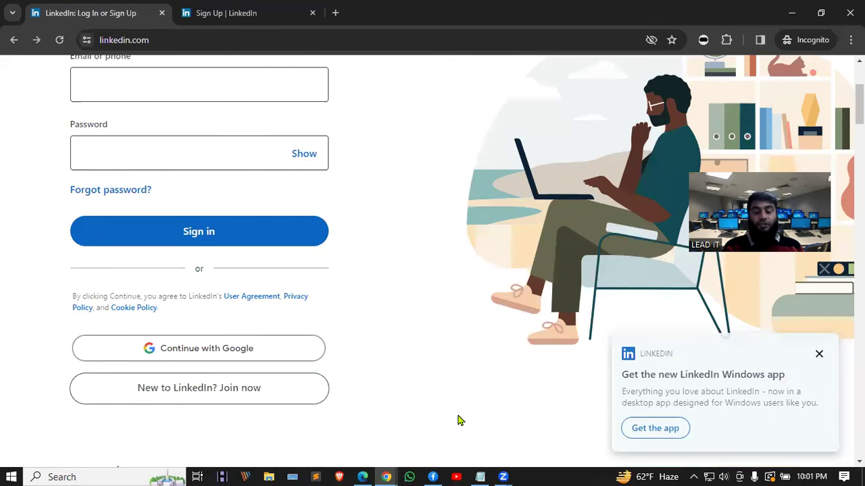
pyautogui.scroll(2, 185, 234)
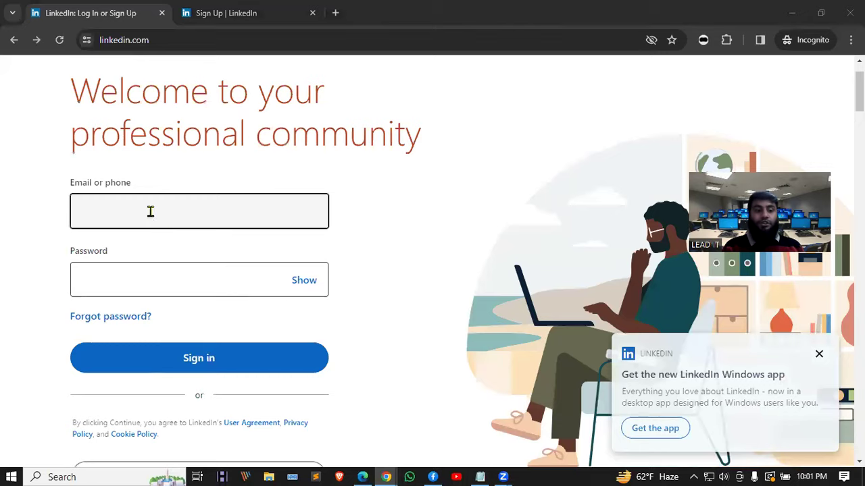
pyautogui.scroll(-2, 142, 223)
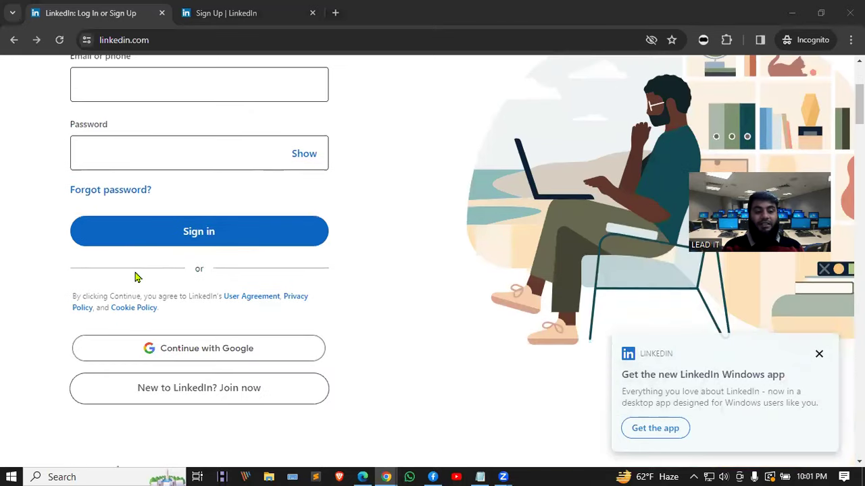
pyautogui.click(131, 196)
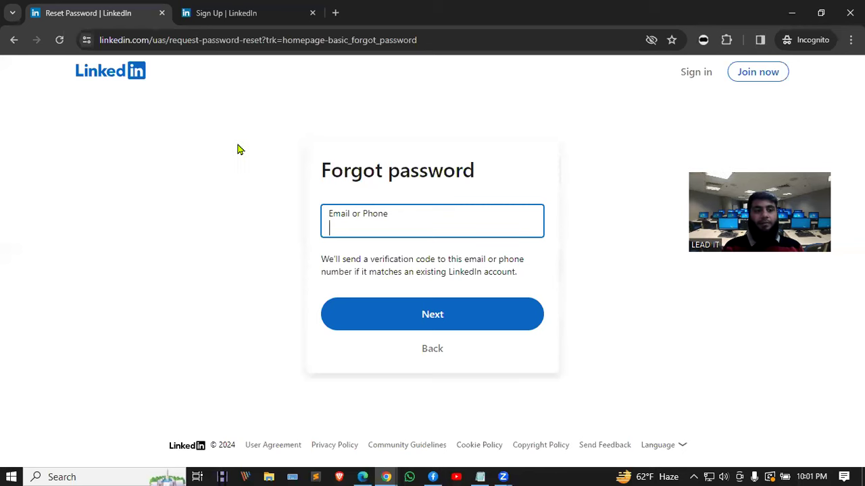
pyautogui.click(390, 474)
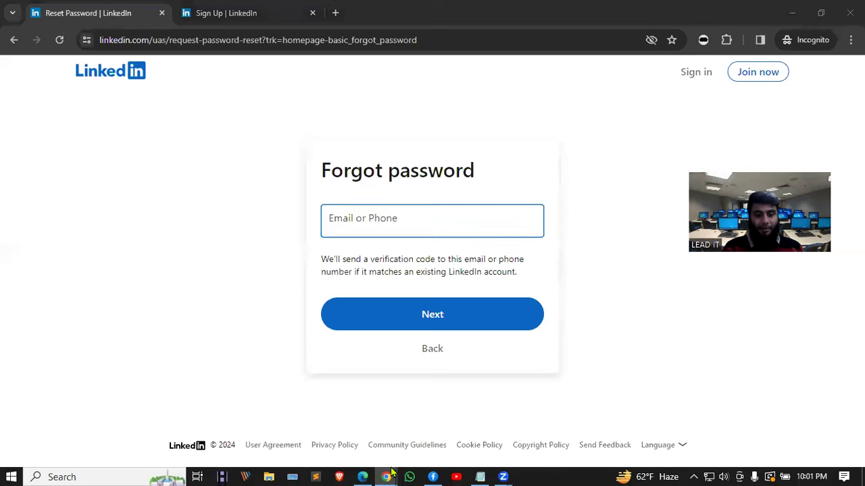
pyautogui.click(307, 422)
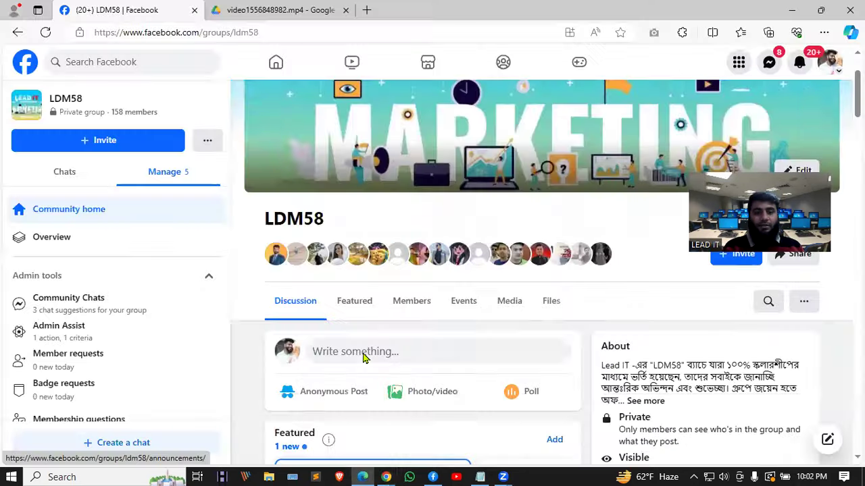
# - Scroll through the LDM58 group posts in Edge, then switch back toward Chrome
pyautogui.scroll(2, 362, 406)
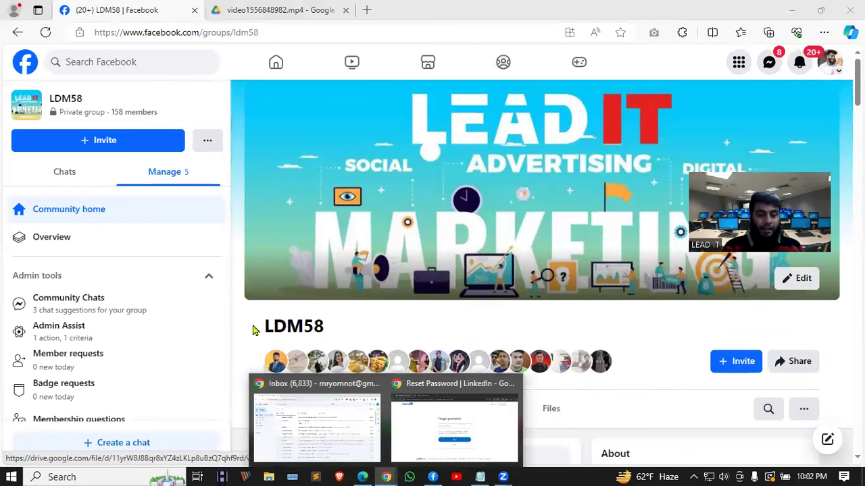
pyautogui.scroll(-5, 253, 329)
pyautogui.scroll(-6, 463, 251)
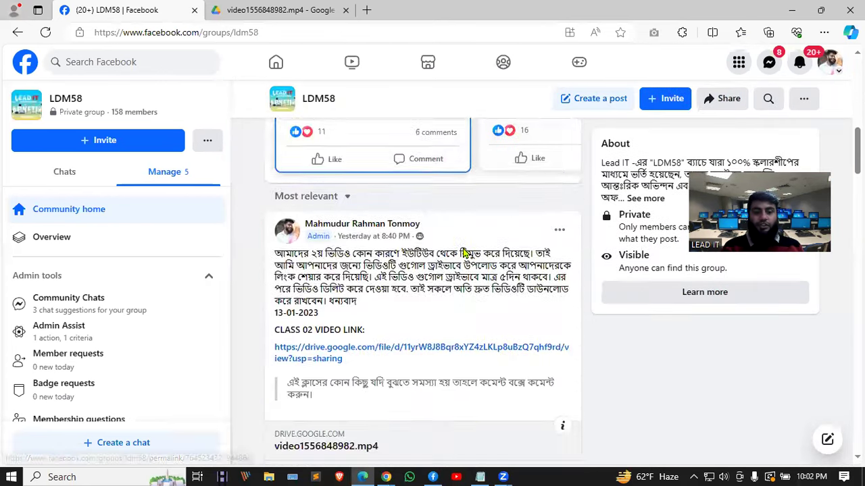
pyautogui.scroll(-3, 465, 252)
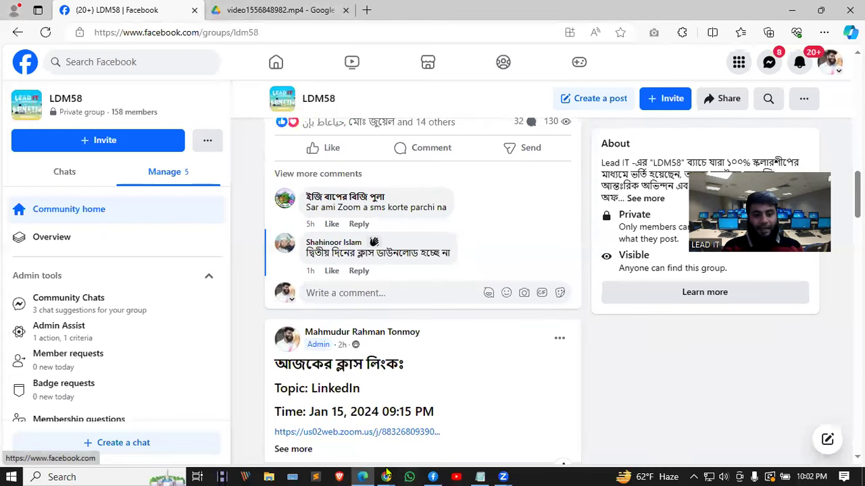
pyautogui.hotkey('alt', 'Tab')
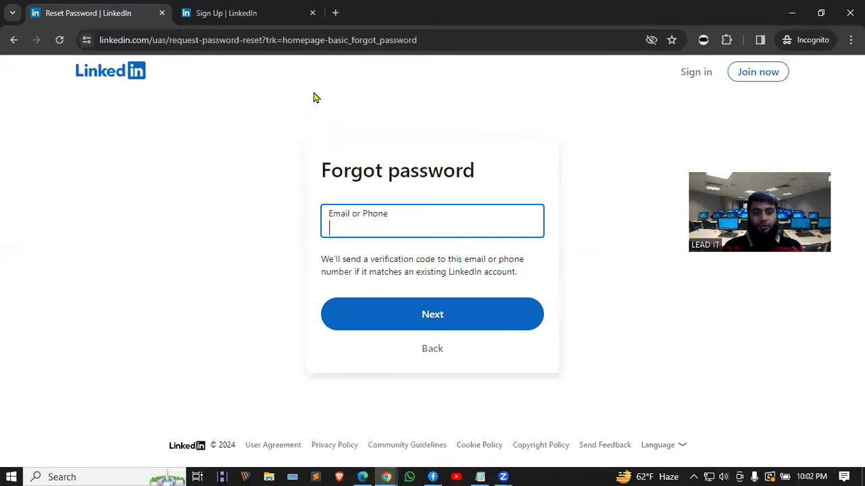
# - Open a new tab beside the Gmail inbox and load linkedin.com
pyautogui.hotkey('alt', 'Tab')
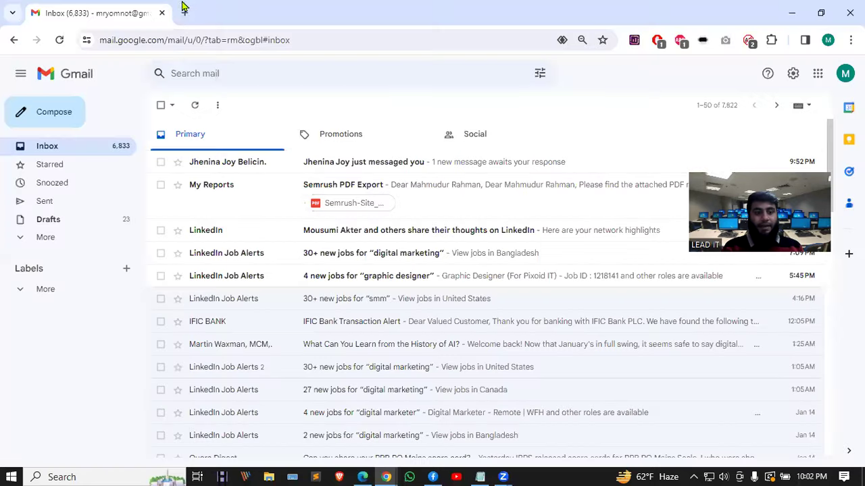
pyautogui.click(184, 13)
pyautogui.write('li')
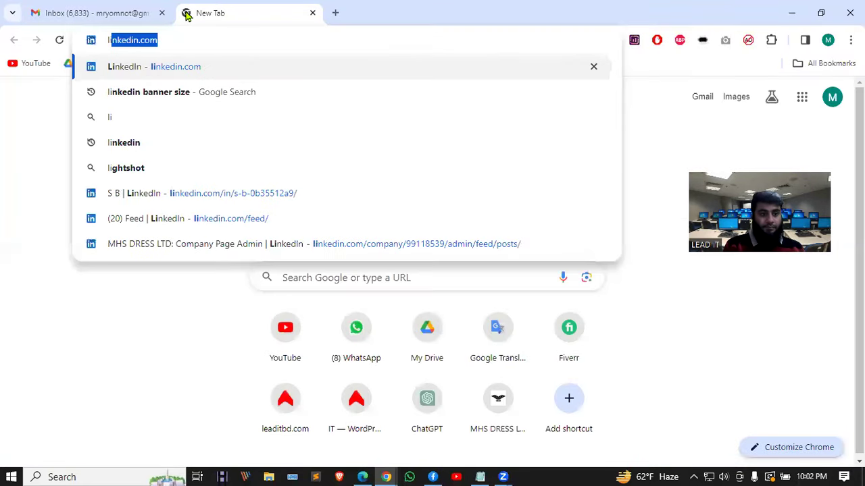
pyautogui.press('Return')
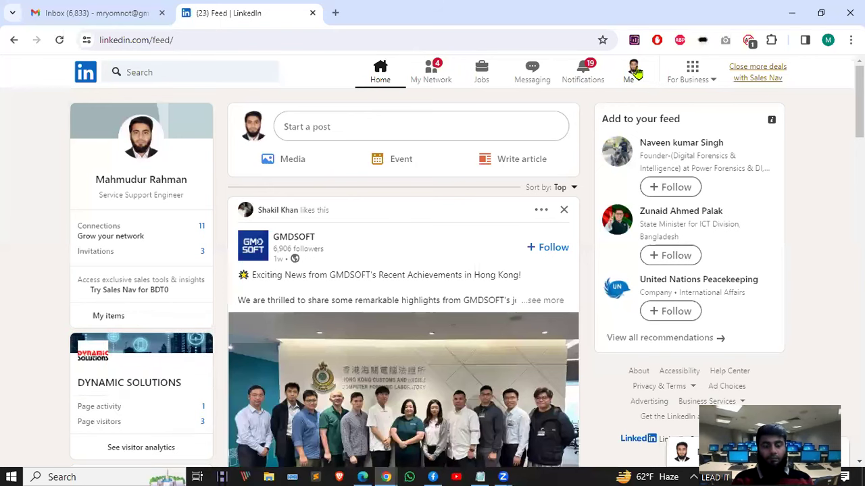
# - Open your own profile via Me > View Profile and inspect its name-based URL
pyautogui.click(635, 71)
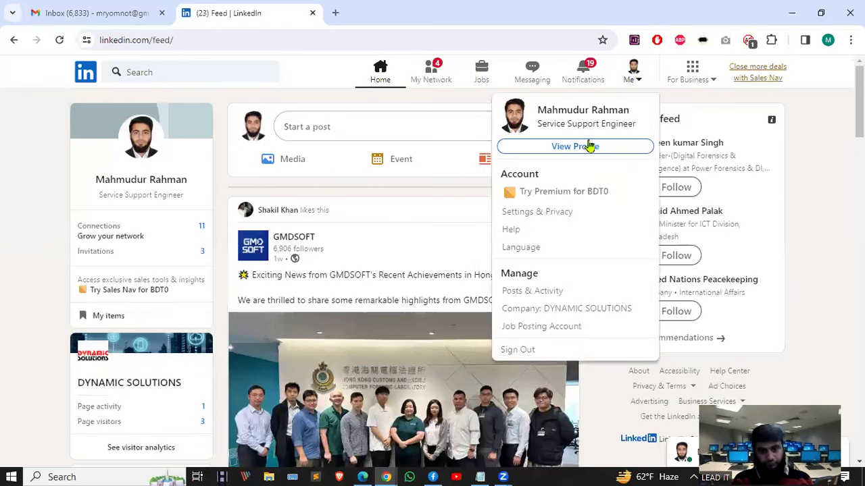
pyautogui.click(573, 149)
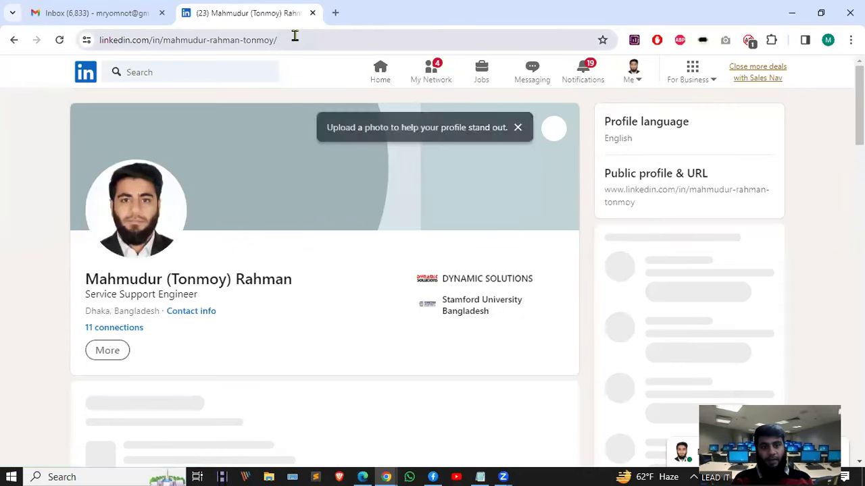
pyautogui.moveTo(294, 37); pyautogui.dragTo(76, 38)
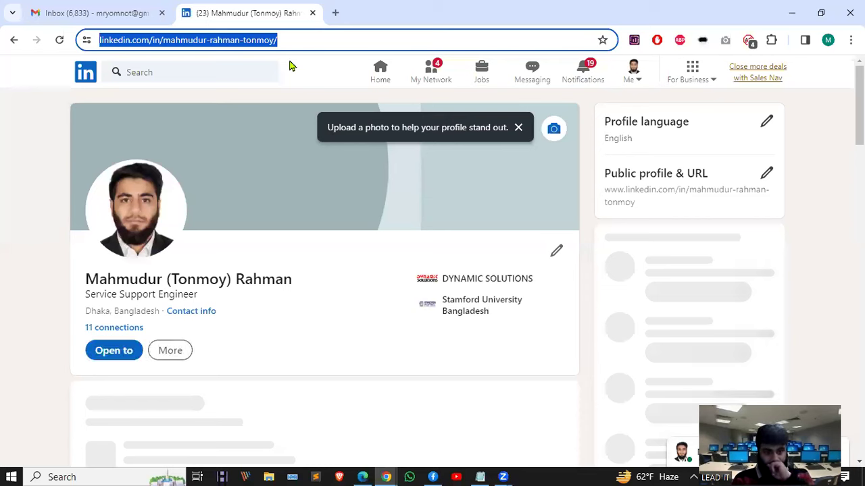
pyautogui.click(286, 39)
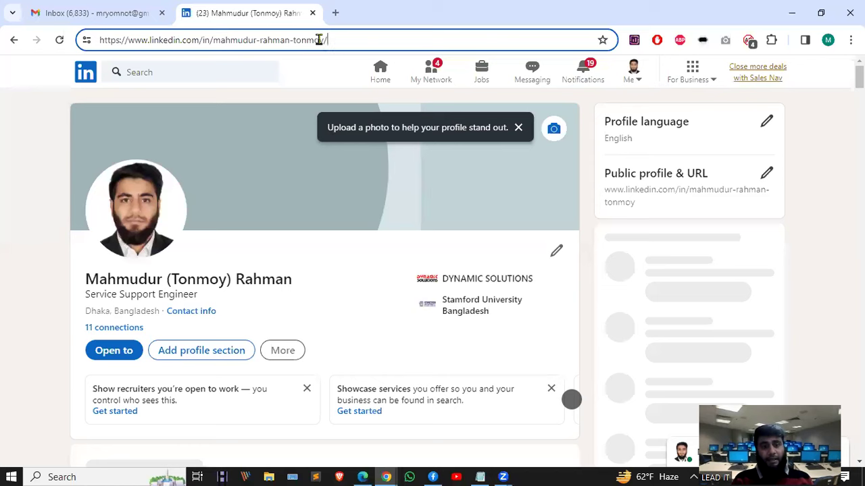
pyautogui.moveTo(324, 40); pyautogui.dragTo(212, 40)
pyautogui.click(351, 39)
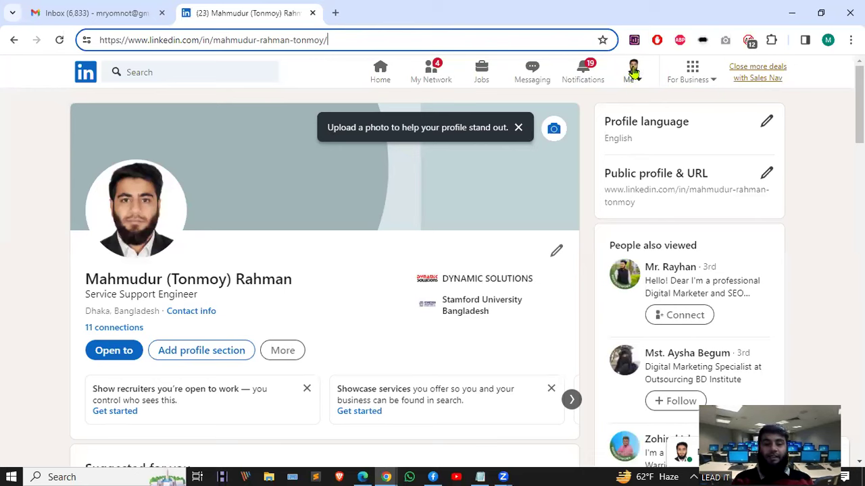
pyautogui.click(633, 72)
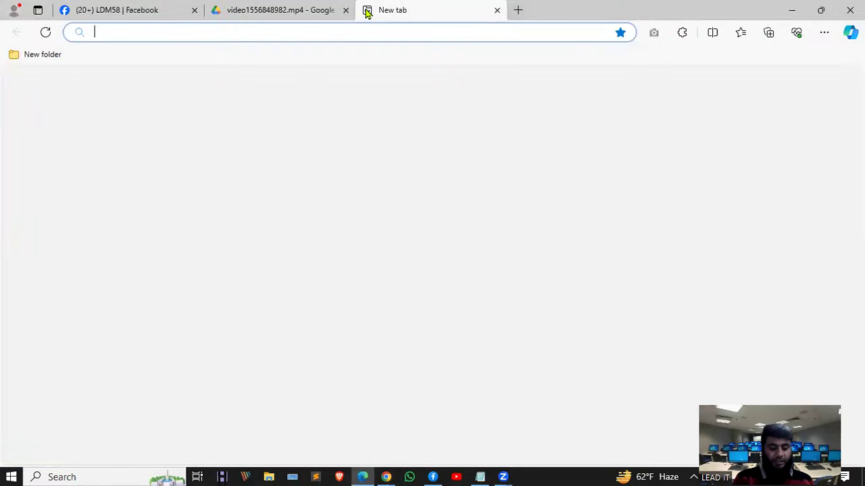
# - Load linkedin.com in Edge and close the What's New announcement on the feed
pyautogui.write('linkedin.com')
pyautogui.press('Return')
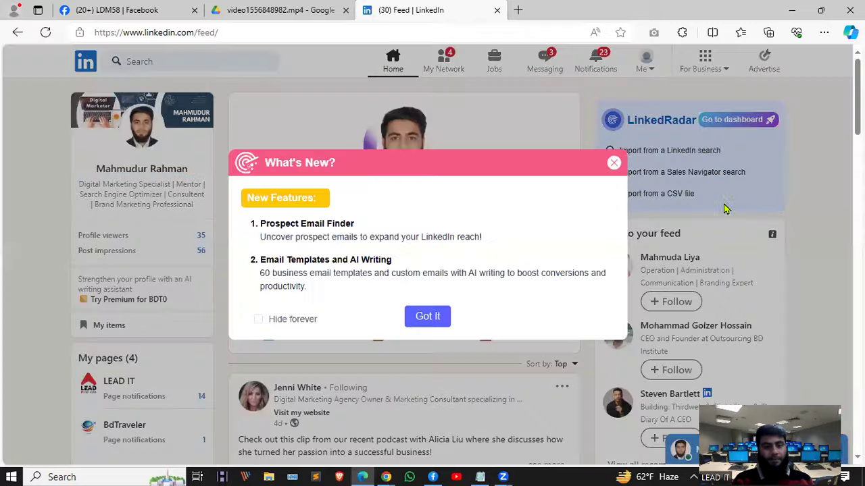
pyautogui.click(614, 164)
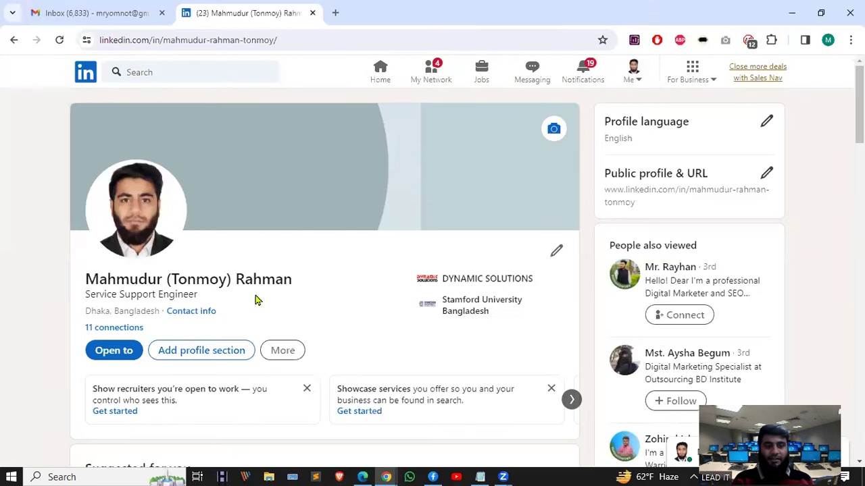
pyautogui.click(387, 476)
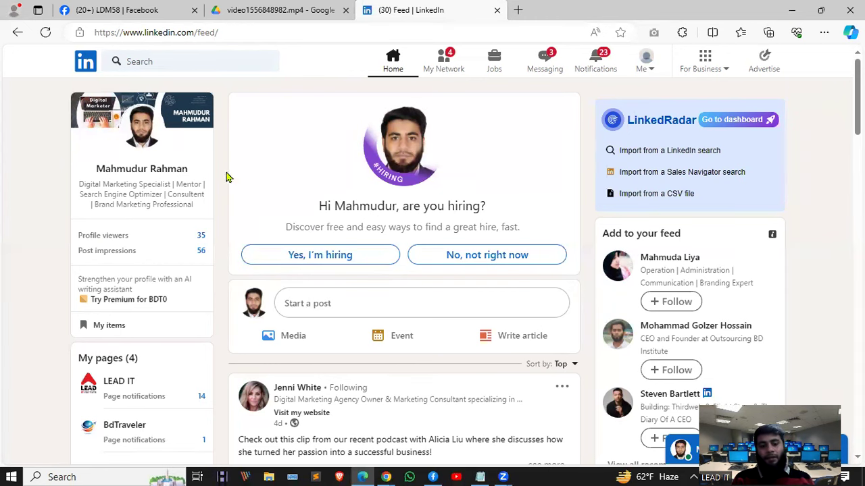
pyautogui.scroll(-5, 328, 191)
pyautogui.scroll(5, 473, 304)
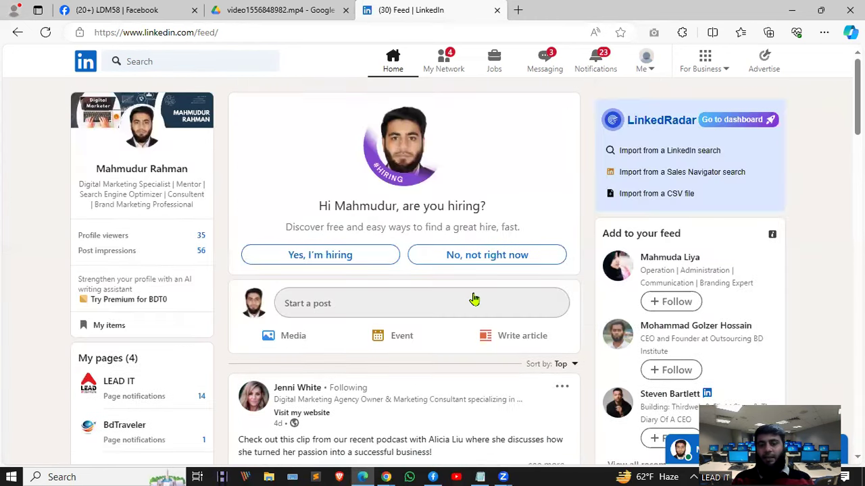
# - In Chrome, examine the name part of the first profile's URL, then return Home
pyautogui.click(385, 476)
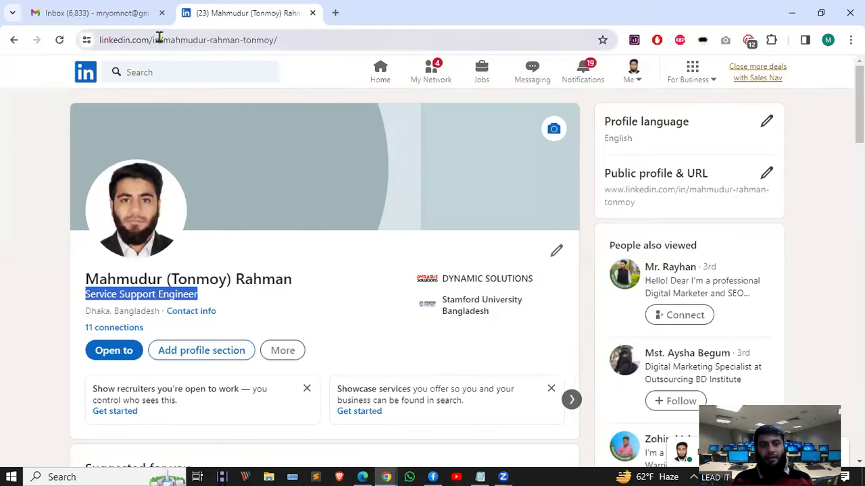
pyautogui.doubleClick(257, 39)
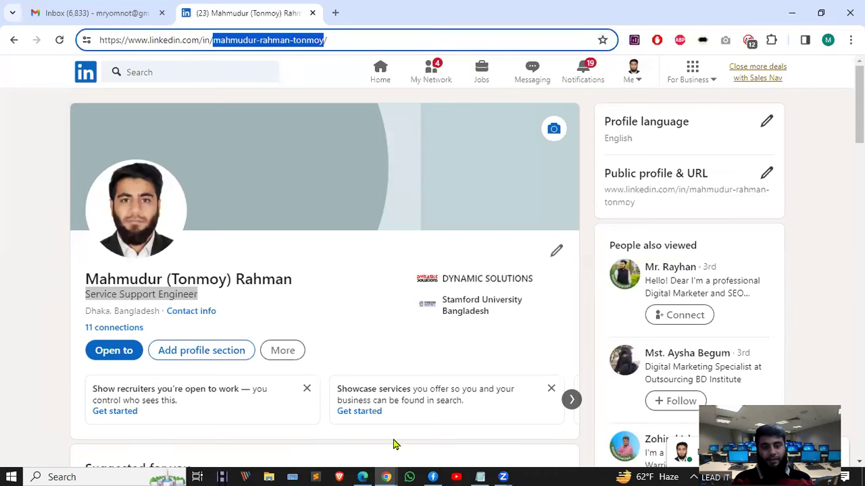
pyautogui.click(290, 40)
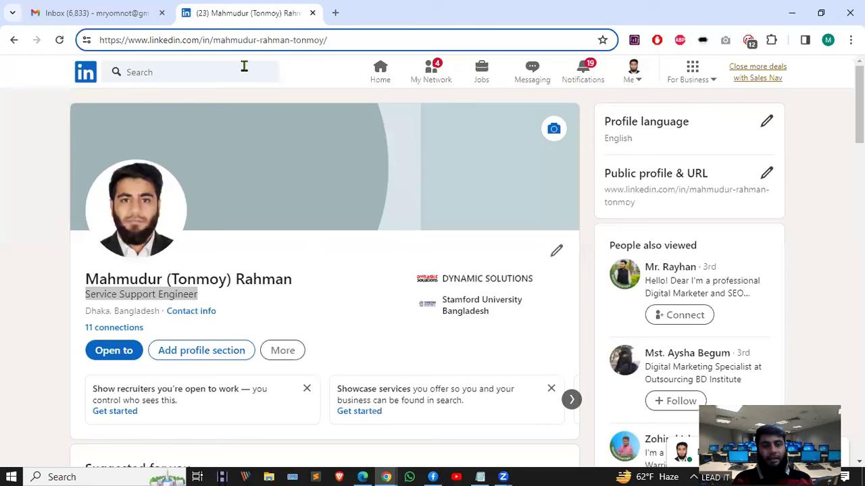
pyautogui.moveTo(212, 40); pyautogui.dragTo(326, 33)
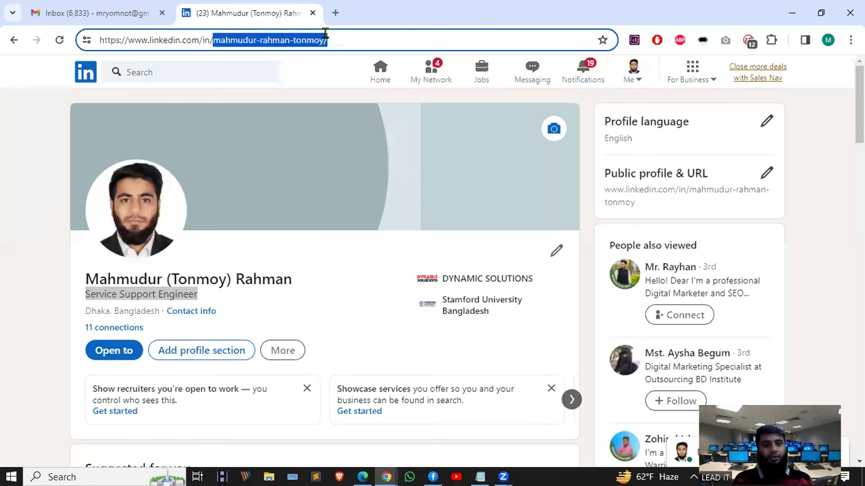
pyautogui.click(376, 41)
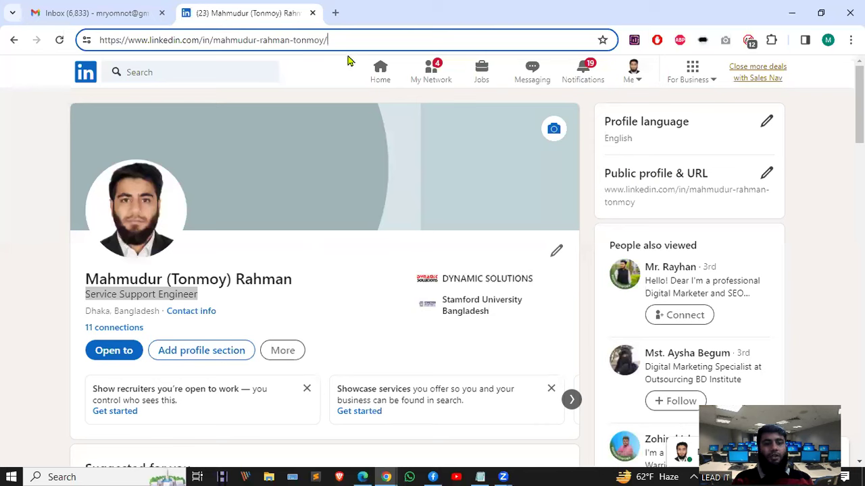
pyautogui.hotkey('ctrl', 'a')
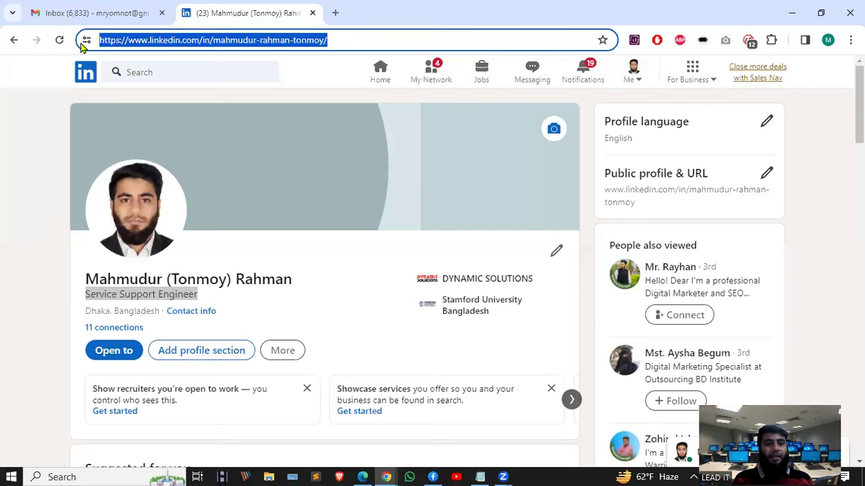
pyautogui.click(255, 41)
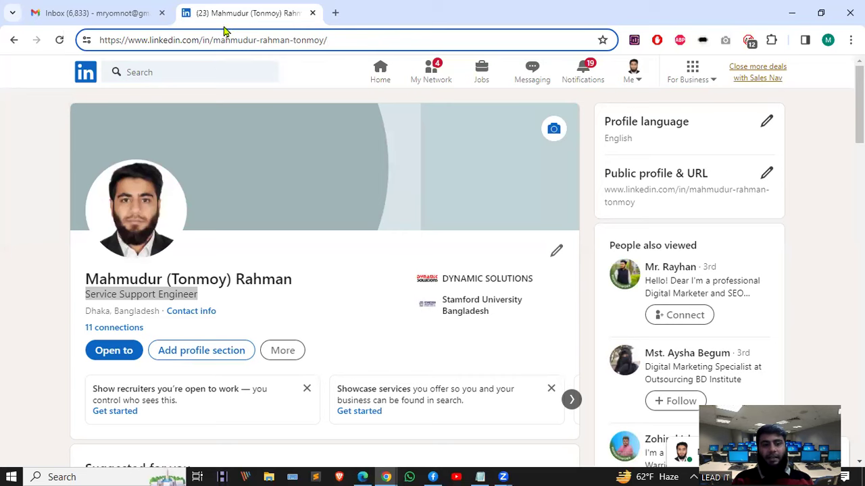
pyautogui.click(379, 66)
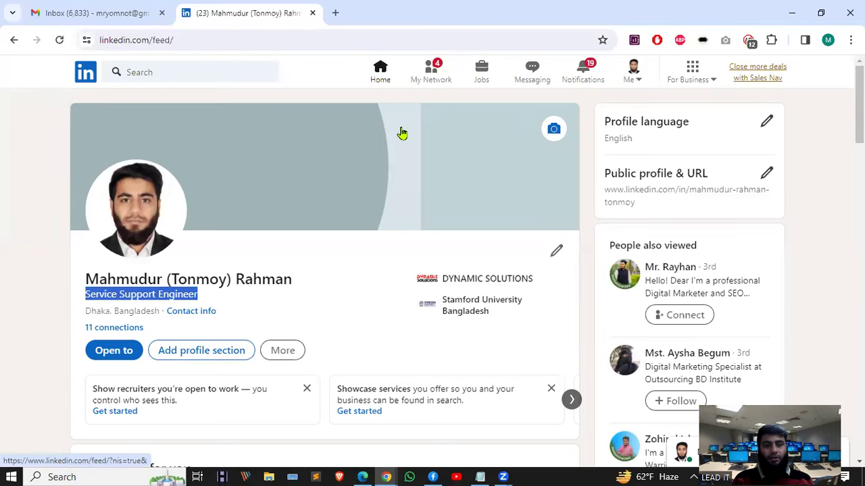
# - Reopen the first account's profile and select its URL, then switch to Edge's feed
pyautogui.doubleClick(175, 39)
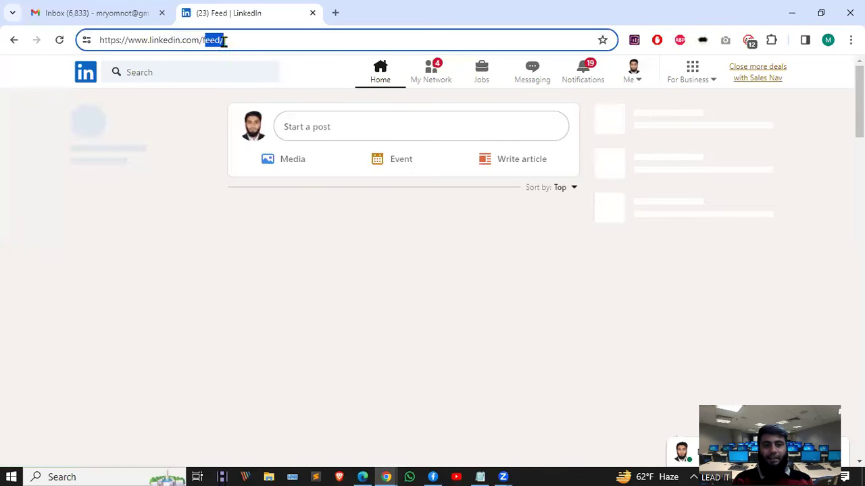
pyautogui.click(261, 38)
pyautogui.click(633, 75)
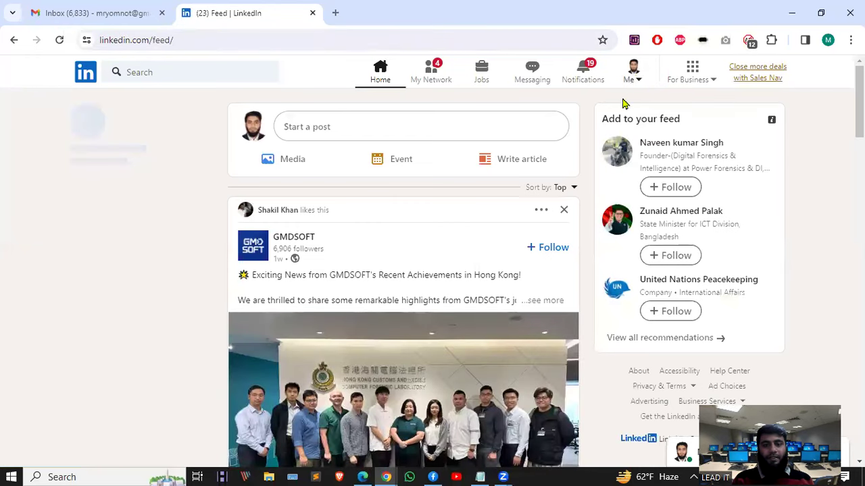
pyautogui.click(575, 148)
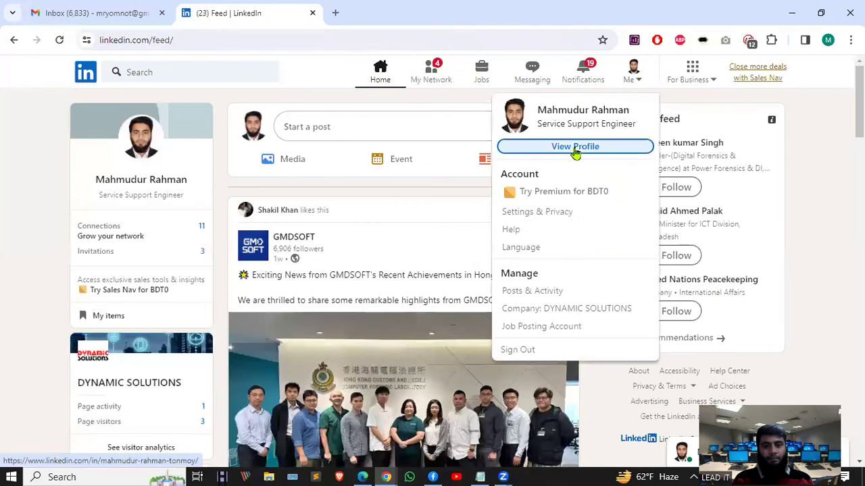
pyautogui.click(291, 40)
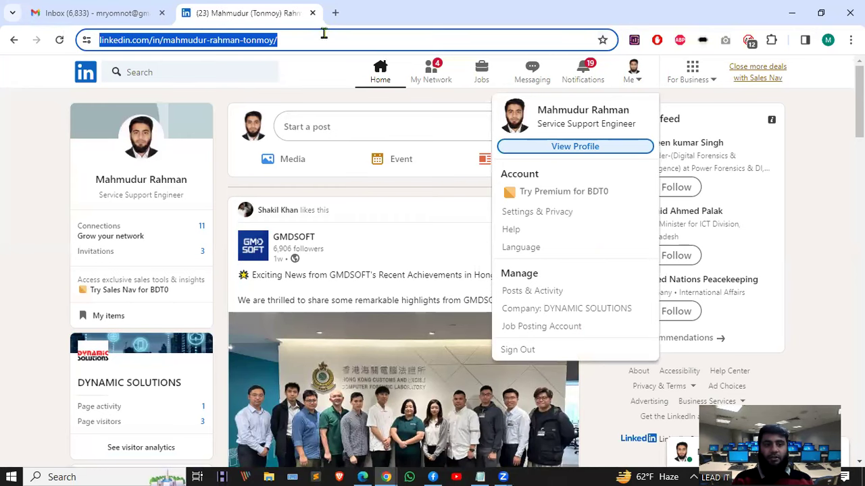
pyautogui.click(364, 476)
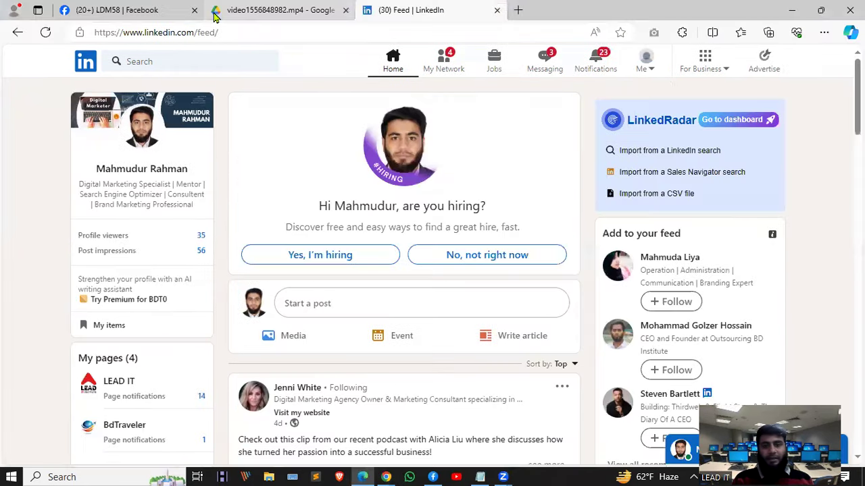
# - Open the second account's profile and examine its short custom mrt400 web address
pyautogui.click(646, 60)
pyautogui.click(573, 169)
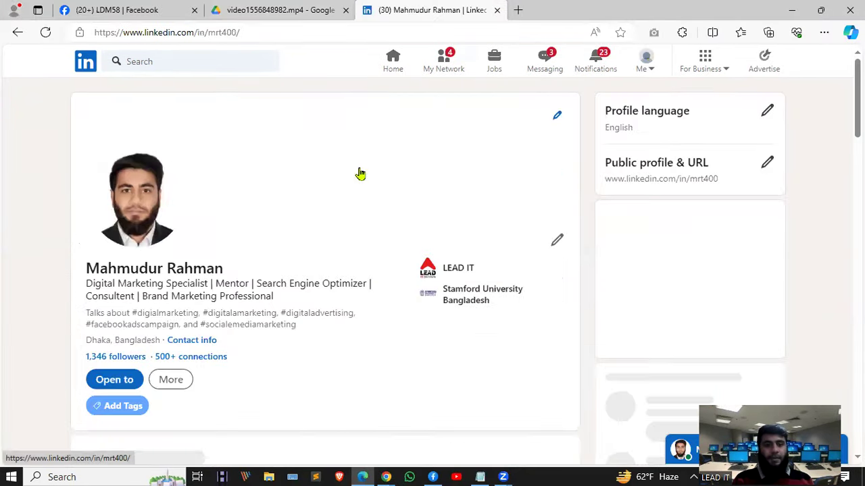
pyautogui.click(260, 32)
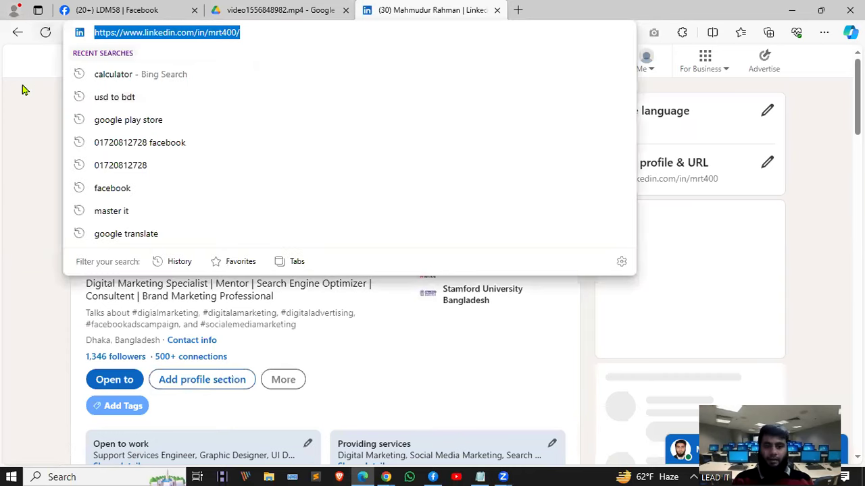
pyautogui.click(23, 199)
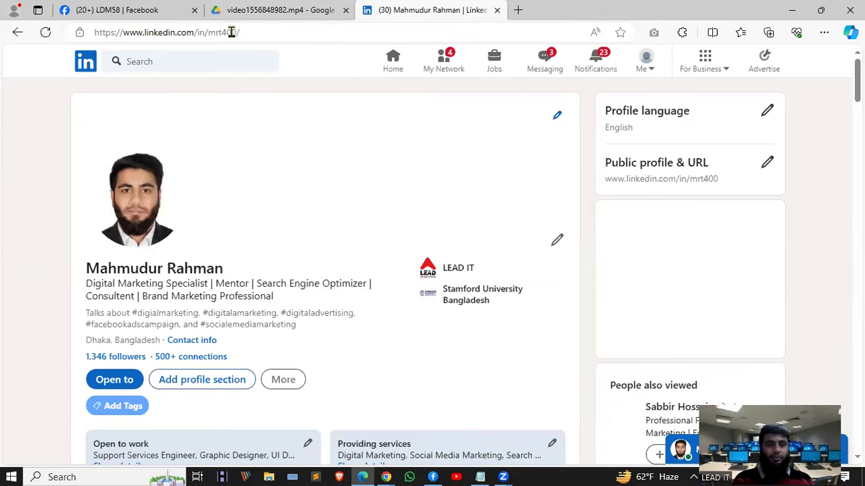
pyautogui.moveTo(206, 32); pyautogui.dragTo(236, 31)
pyautogui.click(265, 34)
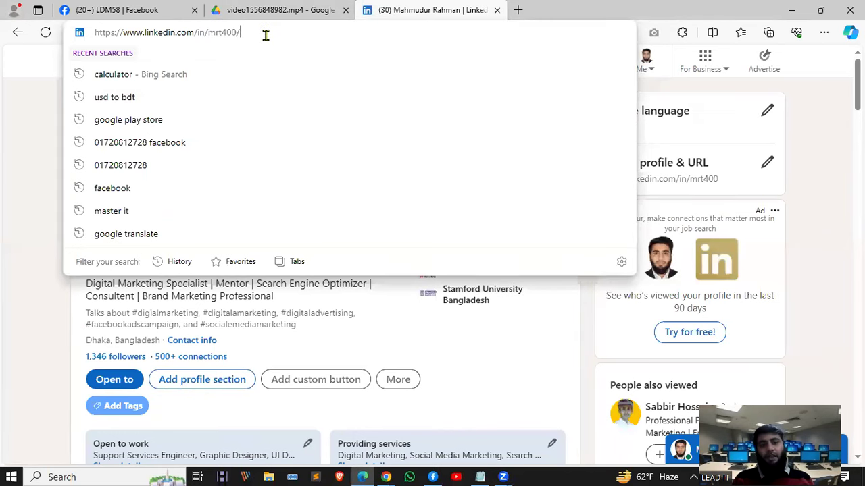
pyautogui.click(4, 186)
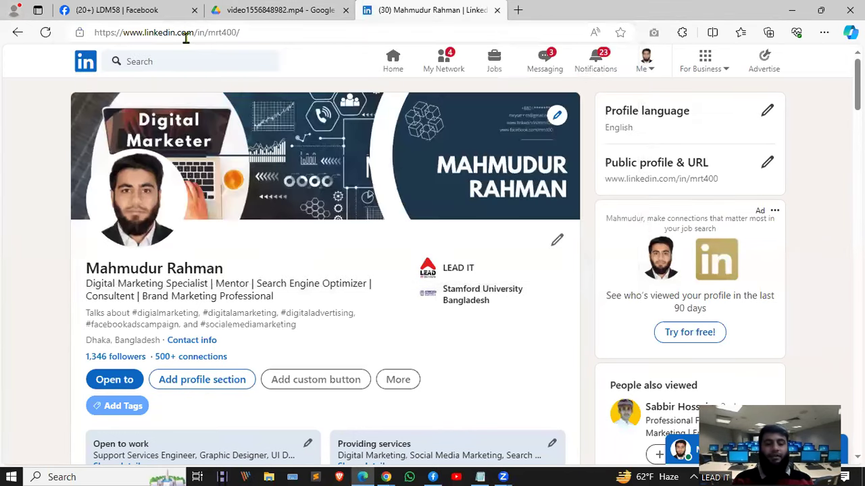
# - Select the entire profile URL in the address bar, then show Chrome's window previews
pyautogui.doubleClick(238, 32)
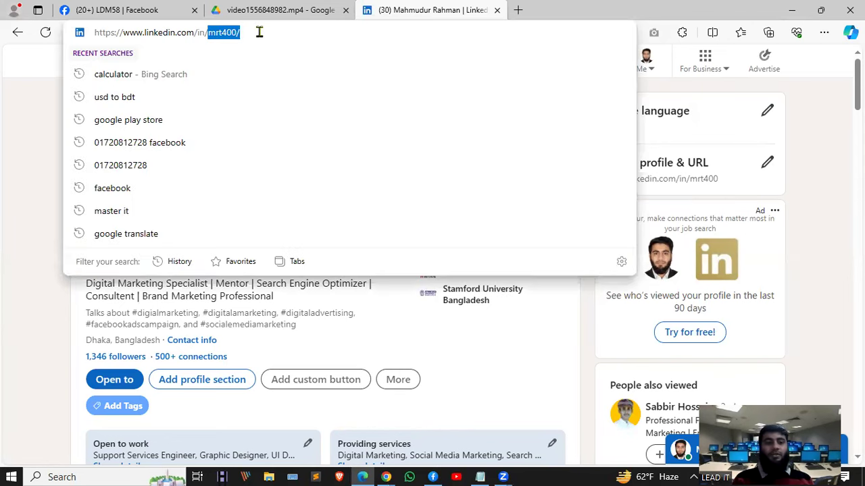
pyautogui.moveTo(259, 31); pyautogui.dragTo(8, 170)
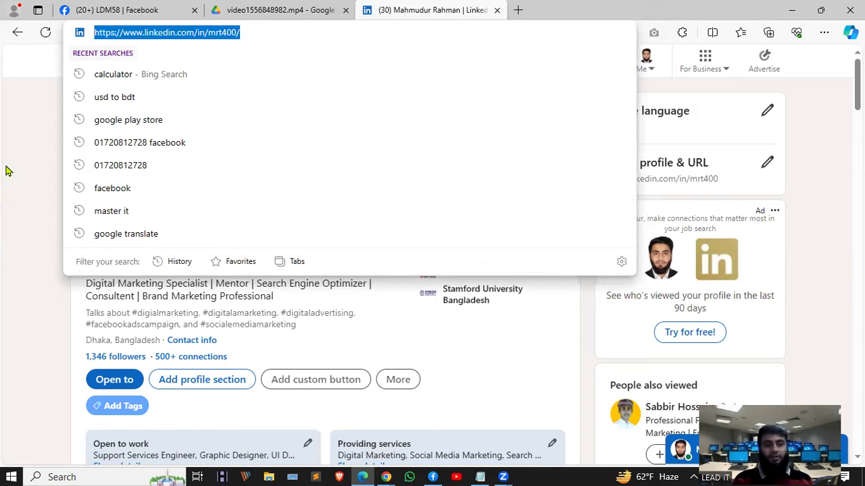
pyautogui.press('Escape')
pyautogui.click(245, 36)
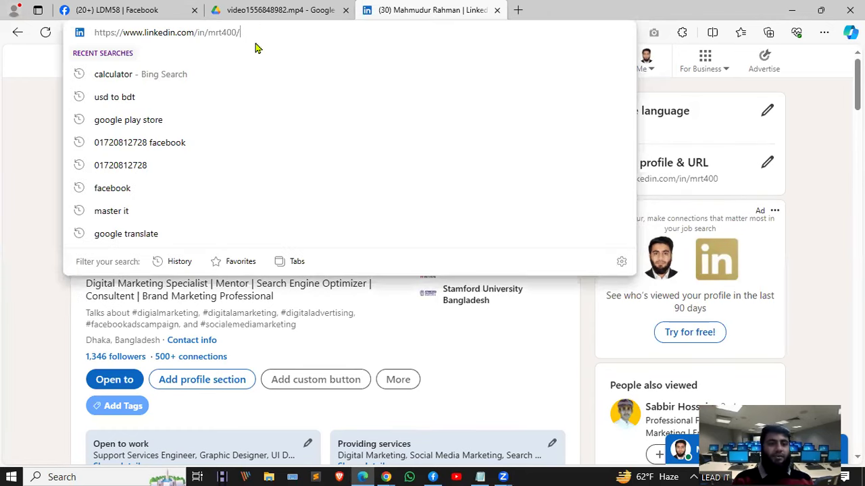
pyautogui.tripleClick(89, 32)
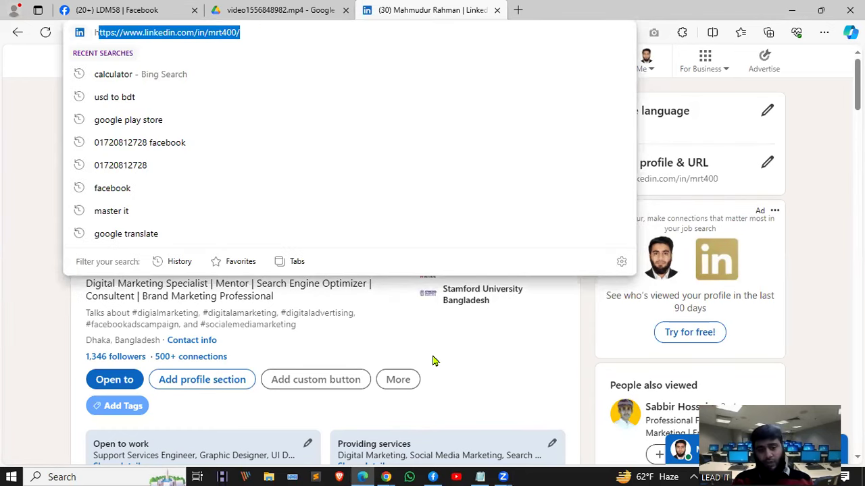
pyautogui.click(386, 477)
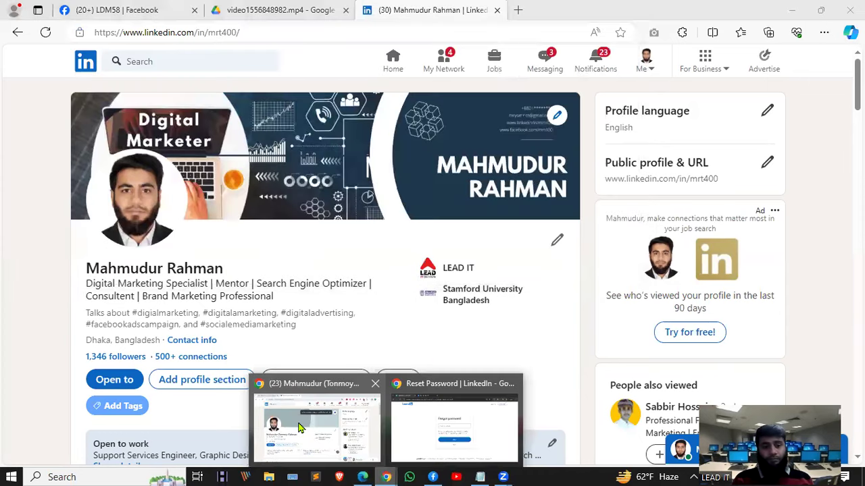
# - In Chrome, inspect the profile URL and open the Public profile & URL settings
pyautogui.hotkey('alt', 'Tab')
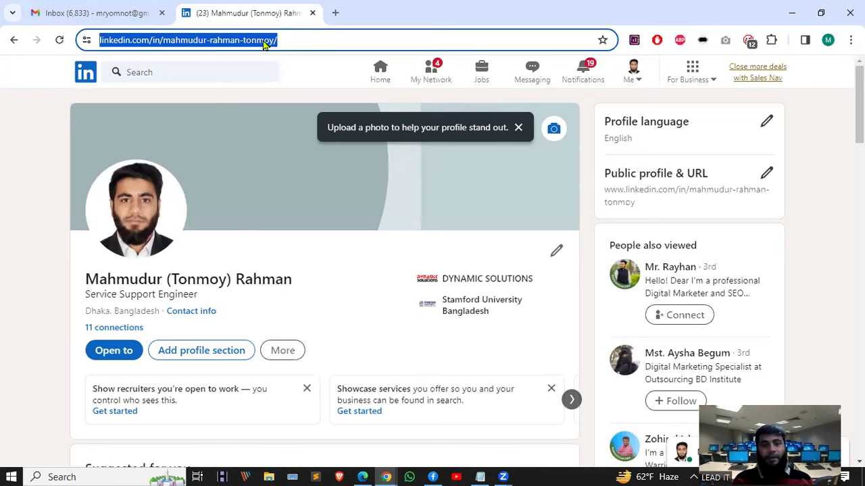
pyautogui.click(207, 39)
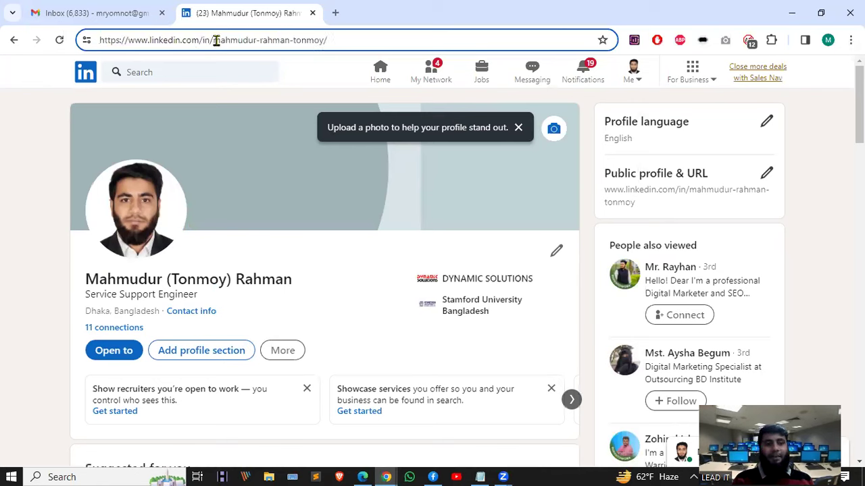
pyautogui.keyDown('shift'); pyautogui.click(297, 40); pyautogui.keyUp('shift')
pyautogui.click(296, 43)
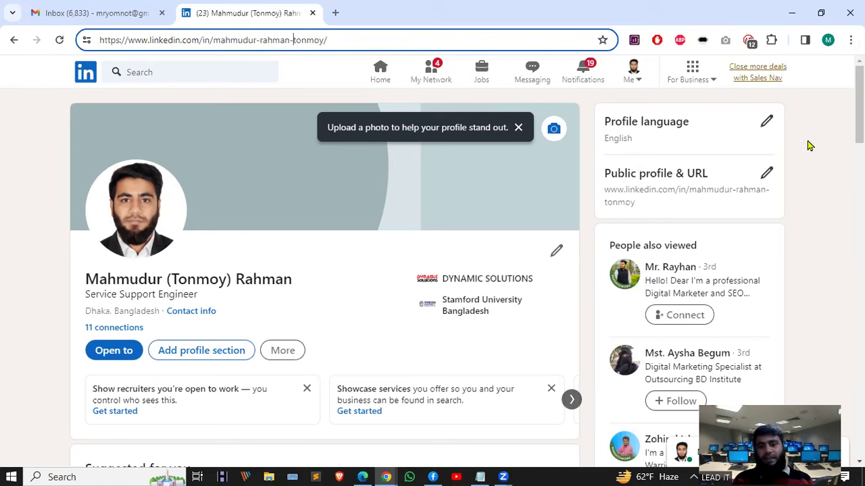
pyautogui.moveTo(607, 174); pyautogui.dragTo(715, 173)
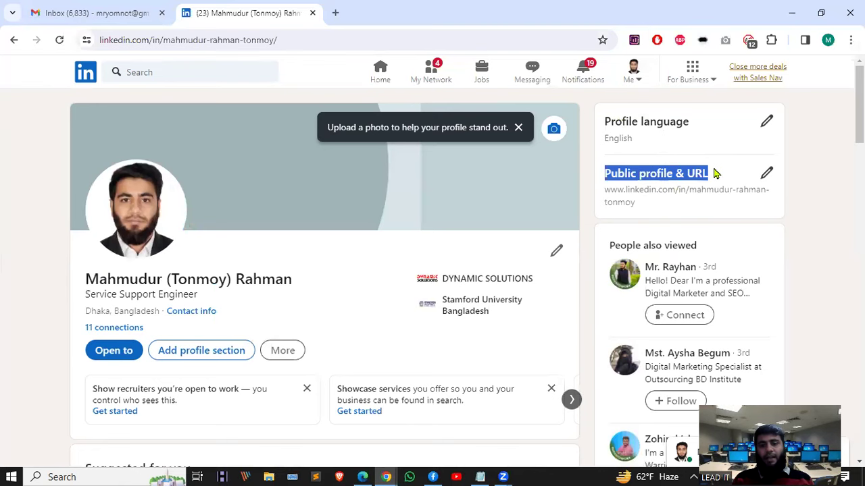
pyautogui.click(766, 174)
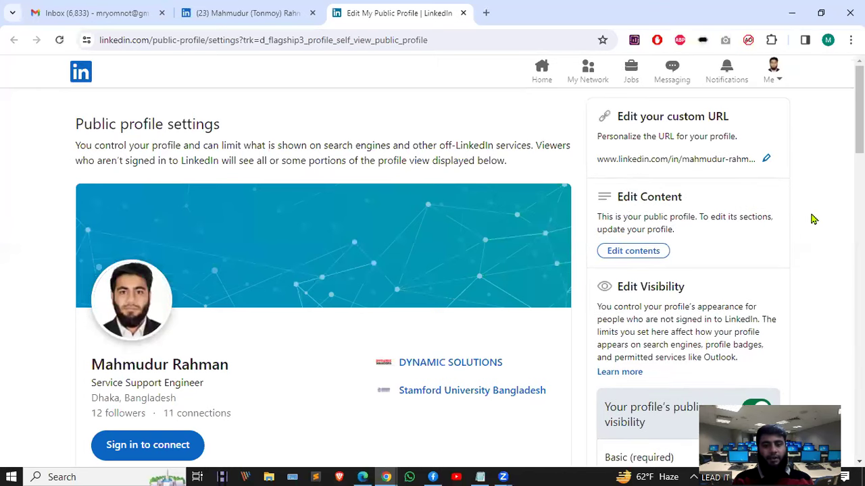
# - Open the custom URL field for editing and work through its text
pyautogui.click(765, 161)
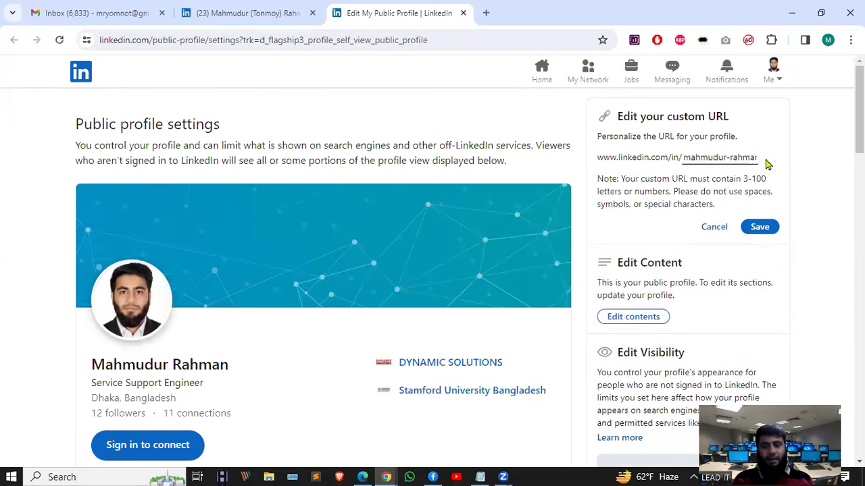
pyautogui.click(695, 157)
pyautogui.moveTo(685, 156); pyautogui.dragTo(777, 160)
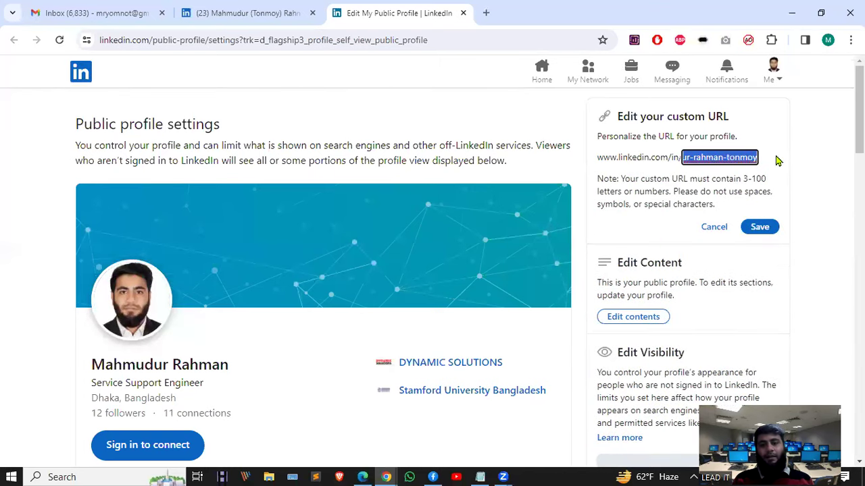
pyautogui.click(722, 156)
pyautogui.doubleClick(739, 156)
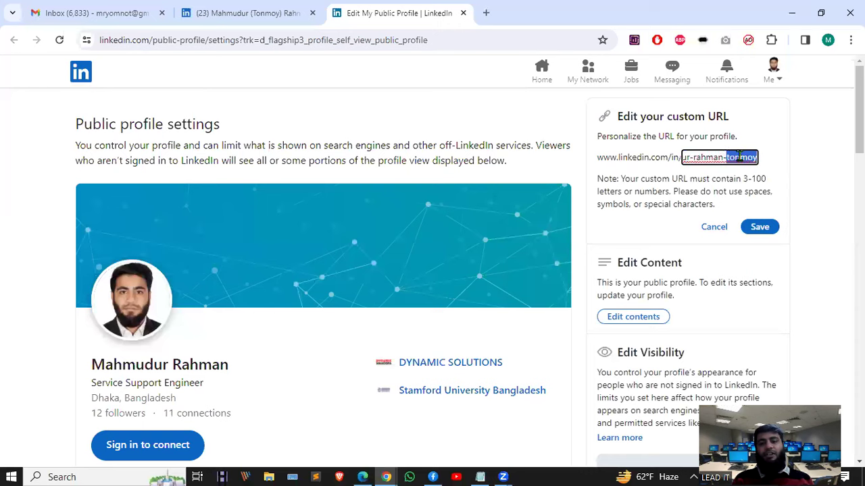
pyautogui.click(754, 158)
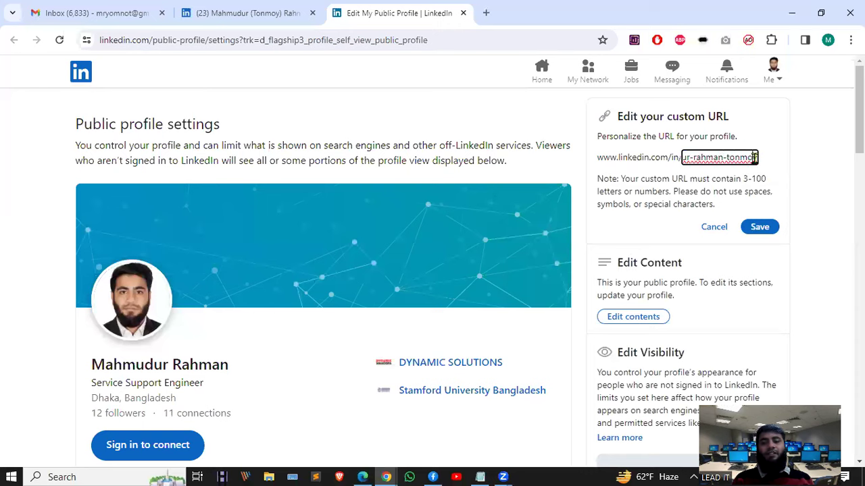
pyautogui.tripleClick(706, 160)
pyautogui.click(691, 158)
pyautogui.moveTo(681, 157); pyautogui.dragTo(766, 160)
pyautogui.click(730, 154)
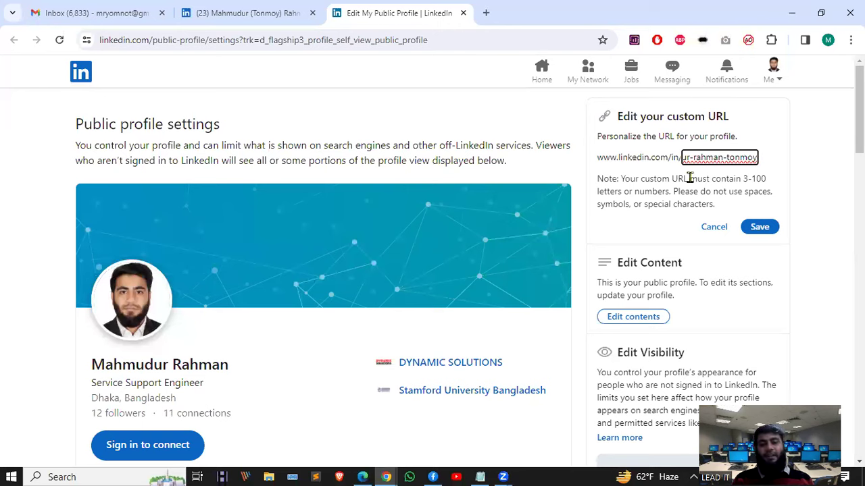
pyautogui.click(404, 471)
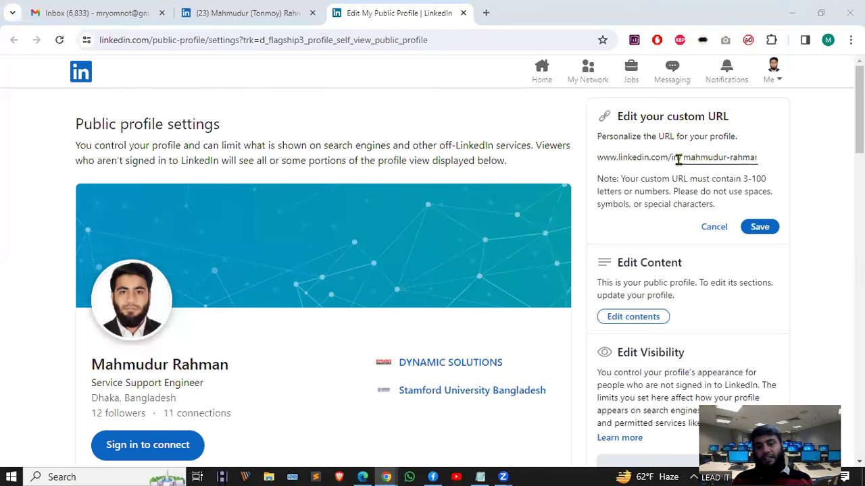
pyautogui.moveTo(681, 157); pyautogui.dragTo(768, 157)
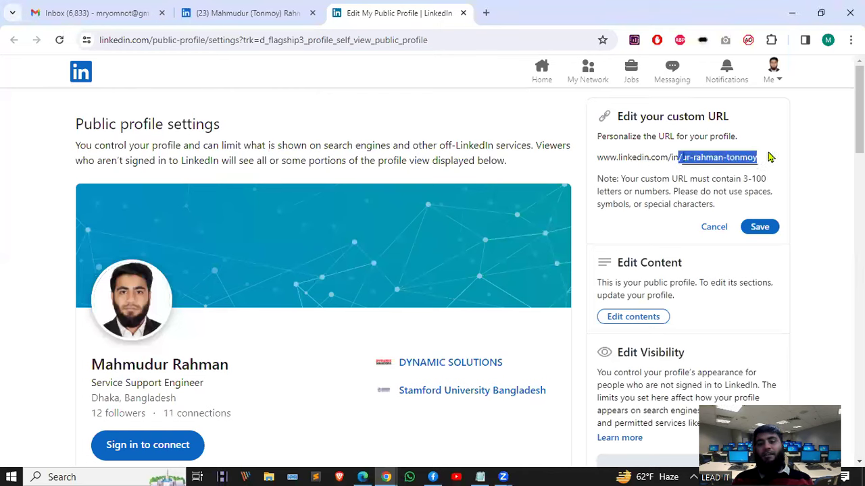
pyautogui.click(749, 157)
# - Save the custom URL, dismiss the settings-updated message, and return to the home feed
pyautogui.click(760, 229)
pyautogui.click(760, 228)
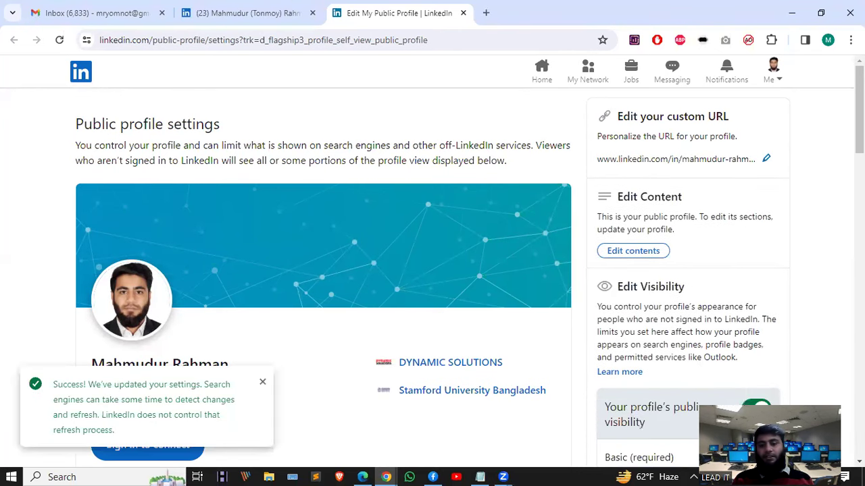
pyautogui.scroll(-2, 406, 297)
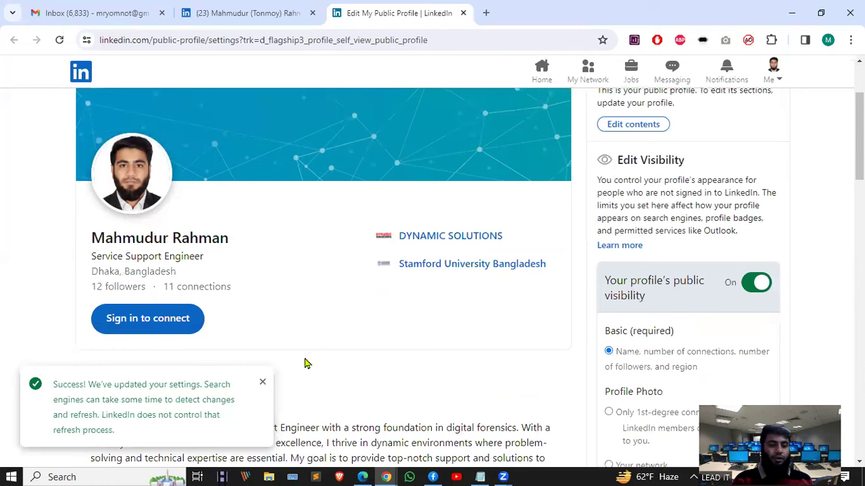
pyautogui.click(265, 385)
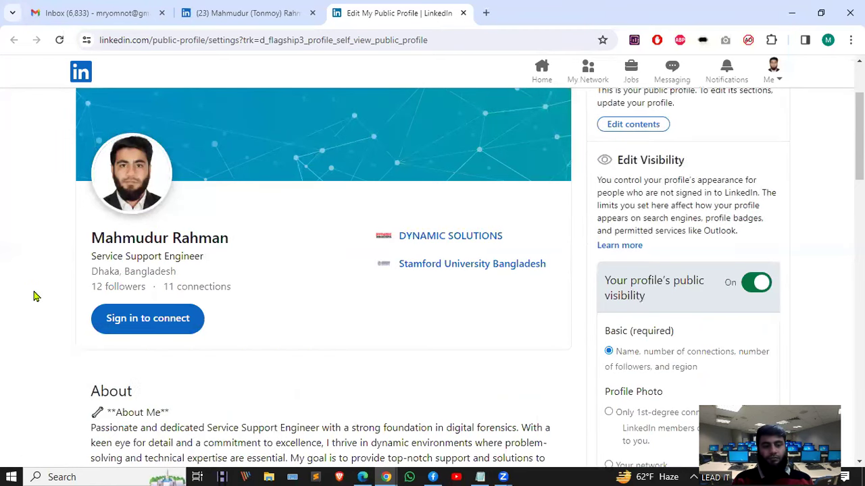
pyautogui.scroll(2, 283, 308)
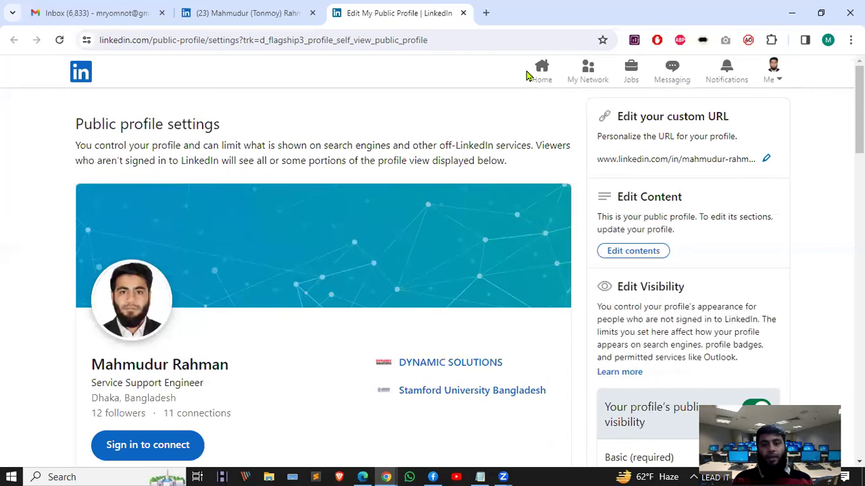
pyautogui.click(544, 73)
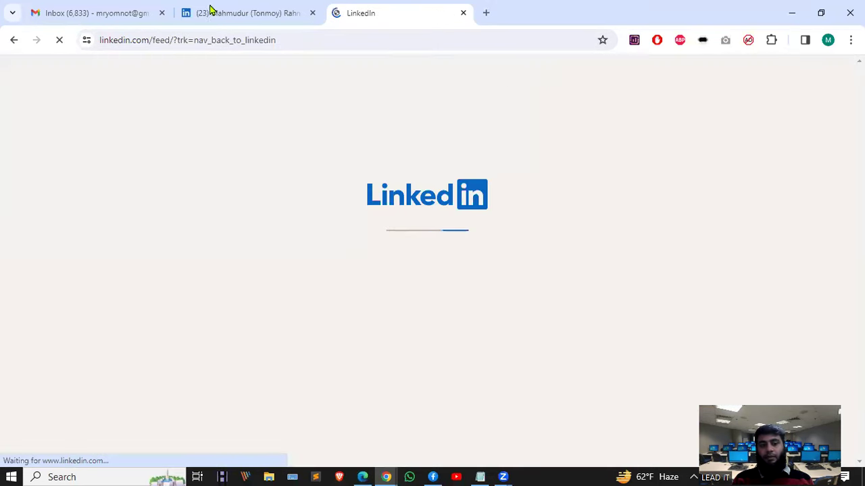
# - Close the old profile tab and reopen your own LinkedIn profile via the Me menu
pyautogui.click(291, 15)
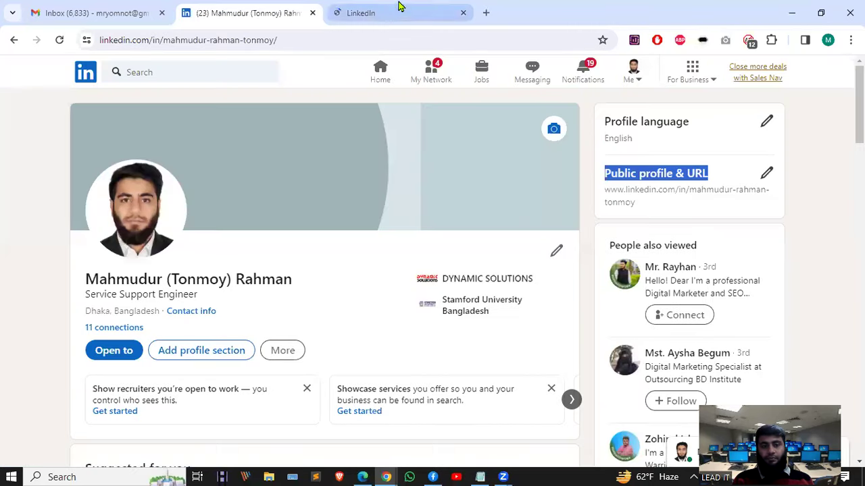
pyautogui.click(400, 8)
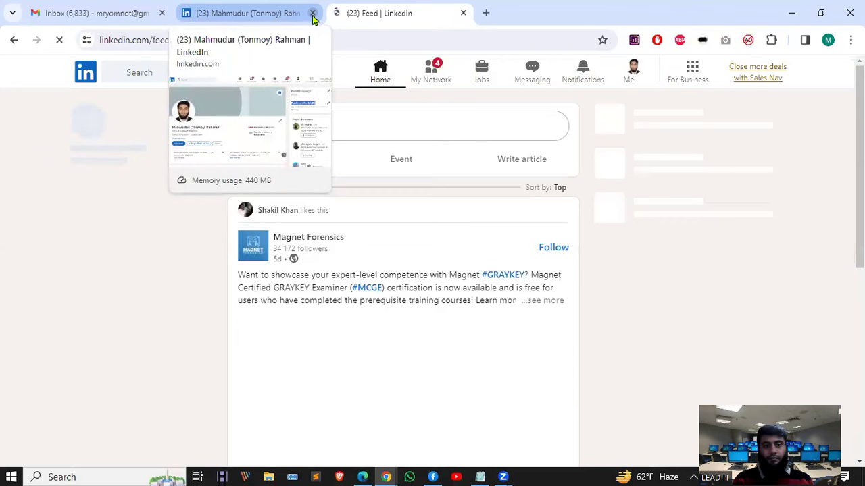
pyautogui.click(313, 14)
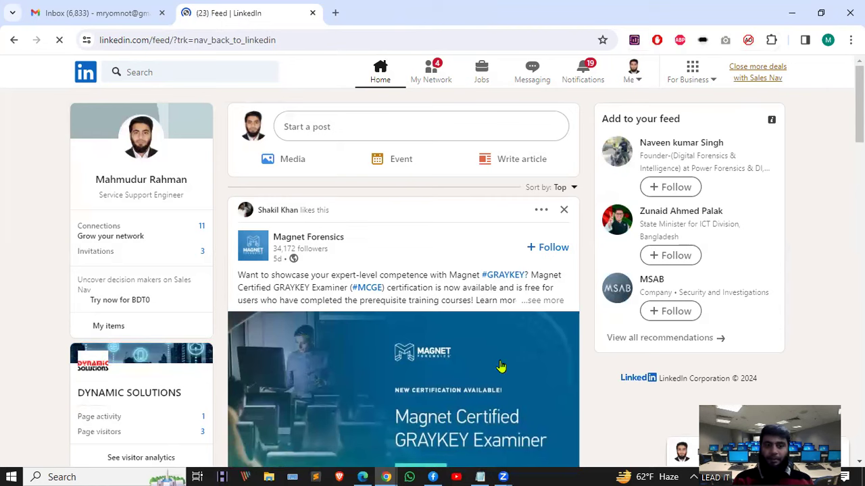
pyautogui.click(639, 82)
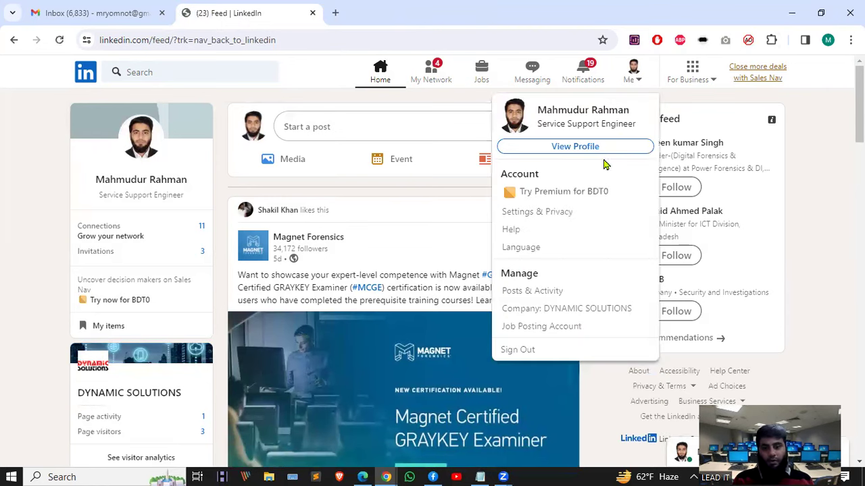
pyautogui.click(635, 76)
pyautogui.click(635, 75)
pyautogui.click(561, 146)
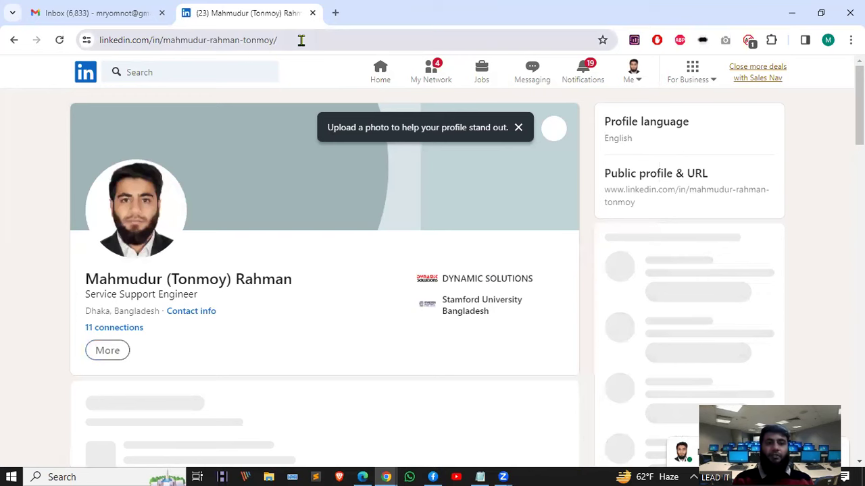
# - Select the profile's full https web address in the address bar
pyautogui.click(301, 40)
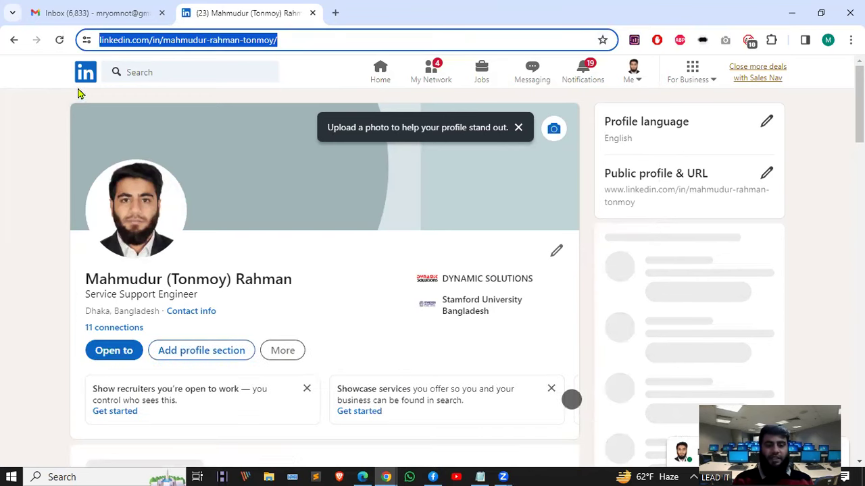
pyautogui.click(339, 41)
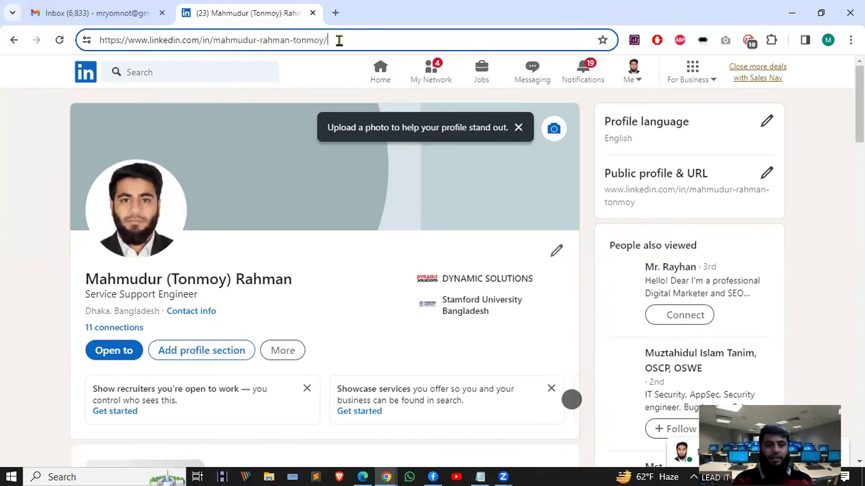
pyautogui.moveTo(330, 39); pyautogui.dragTo(74, 47)
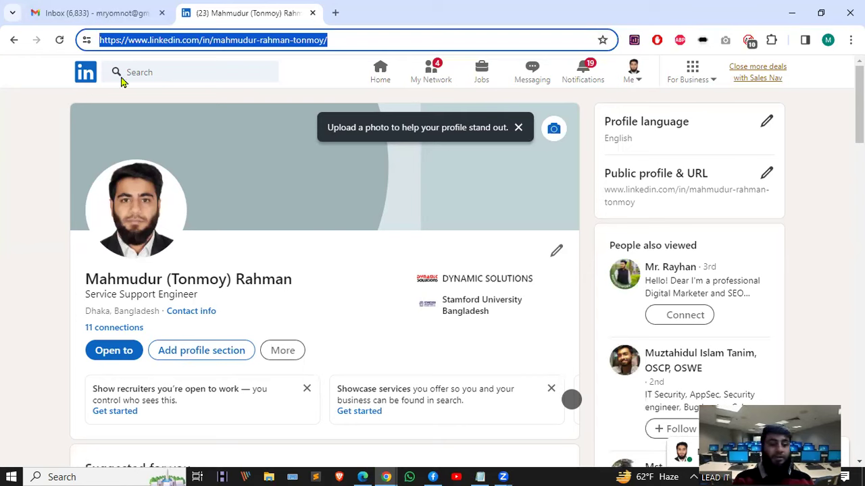
pyautogui.hotkey('alt', 'Tab')
pyautogui.scroll(2, 453, 256)
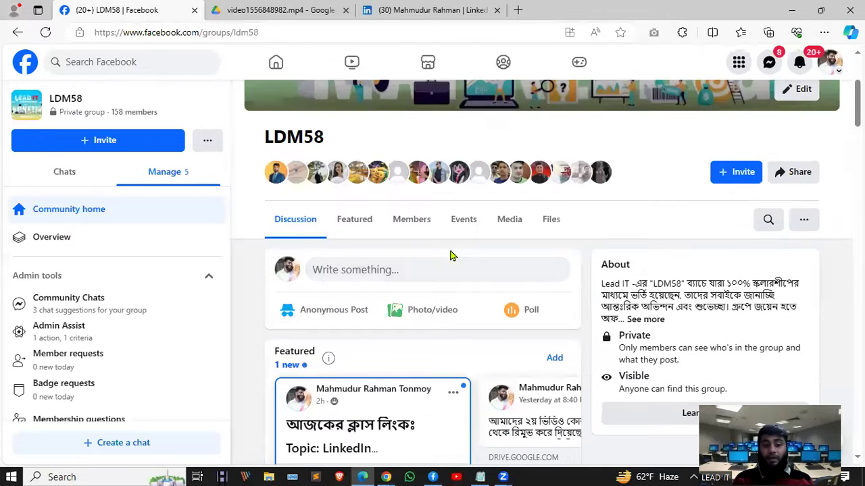
pyautogui.scroll(-10, 453, 256)
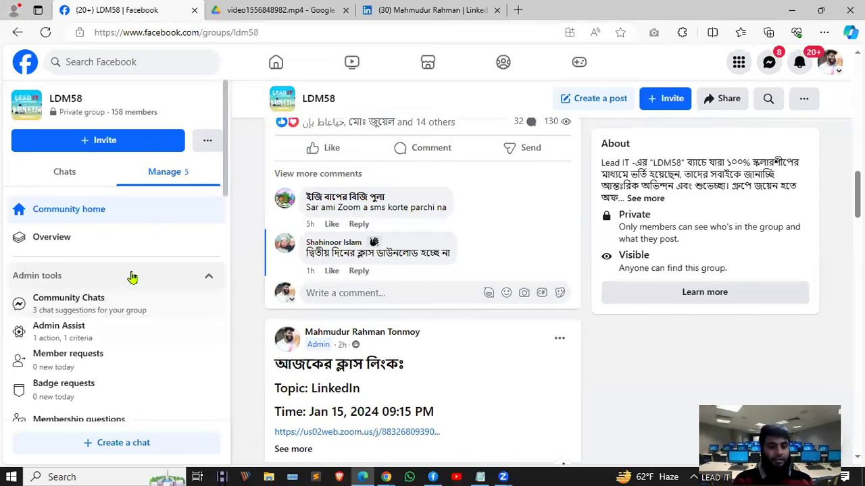
pyautogui.scroll(-5, 139, 304)
pyautogui.scroll(2, 132, 318)
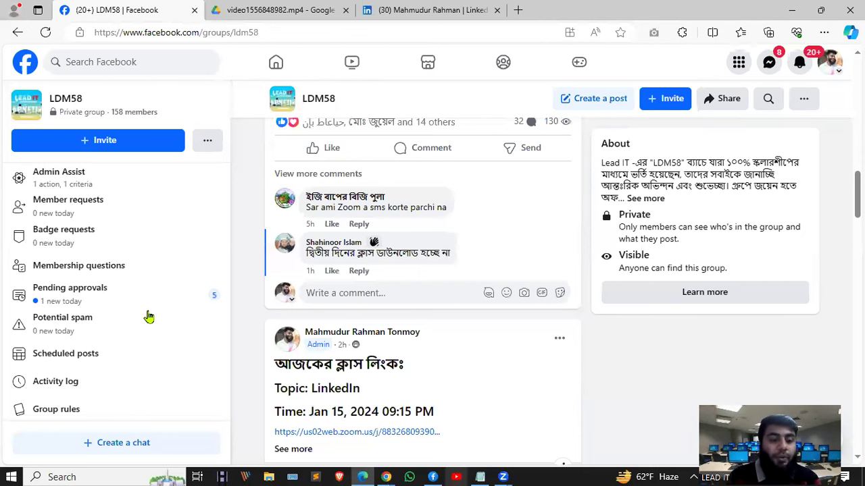
pyautogui.scroll(-10, 402, 347)
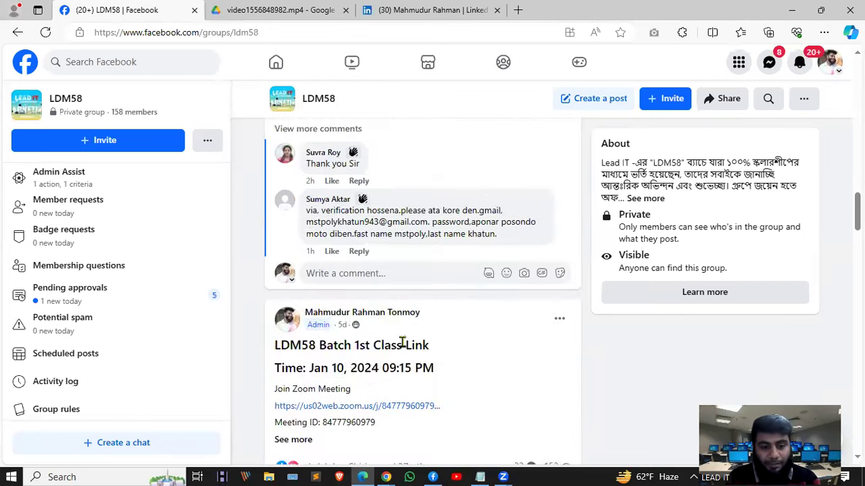
pyautogui.scroll(3, 399, 347)
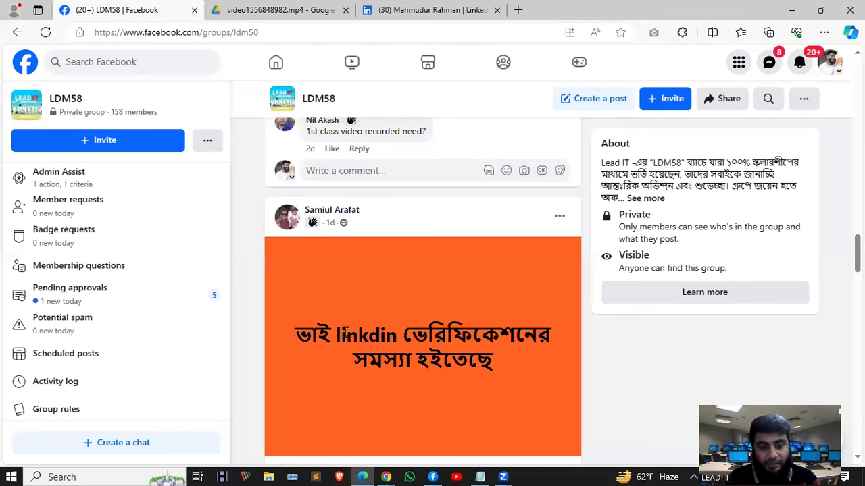
pyautogui.scroll(-8, 512, 264)
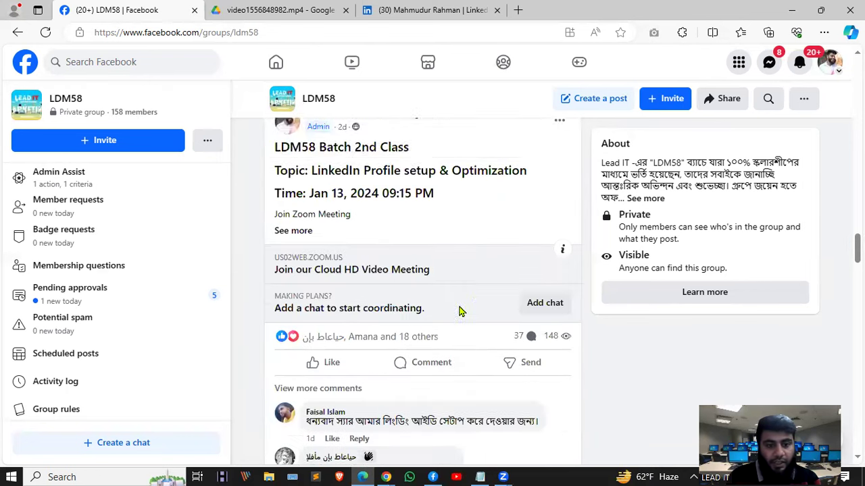
pyautogui.scroll(-10, 417, 251)
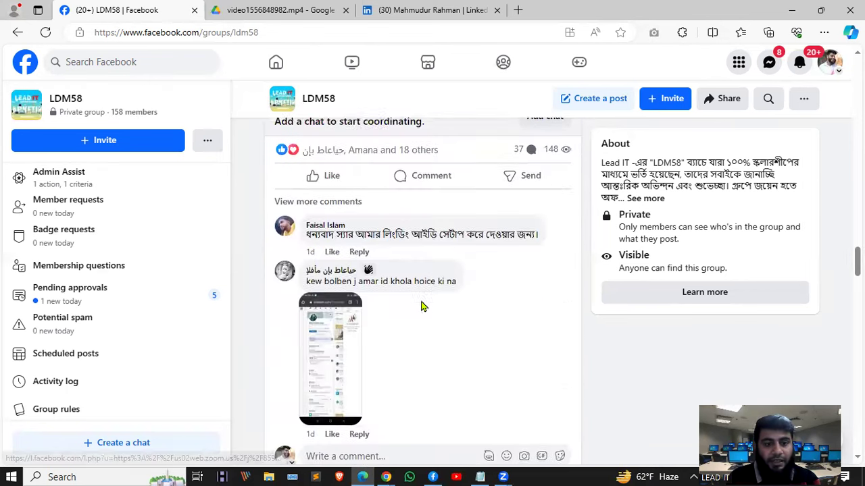
pyautogui.scroll(-10, 401, 283)
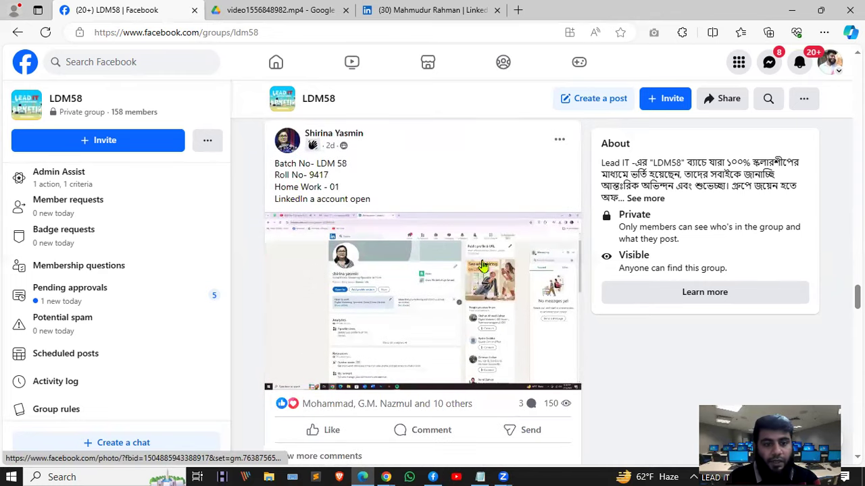
pyautogui.scroll(-2, 414, 272)
pyautogui.scroll(-4, 407, 272)
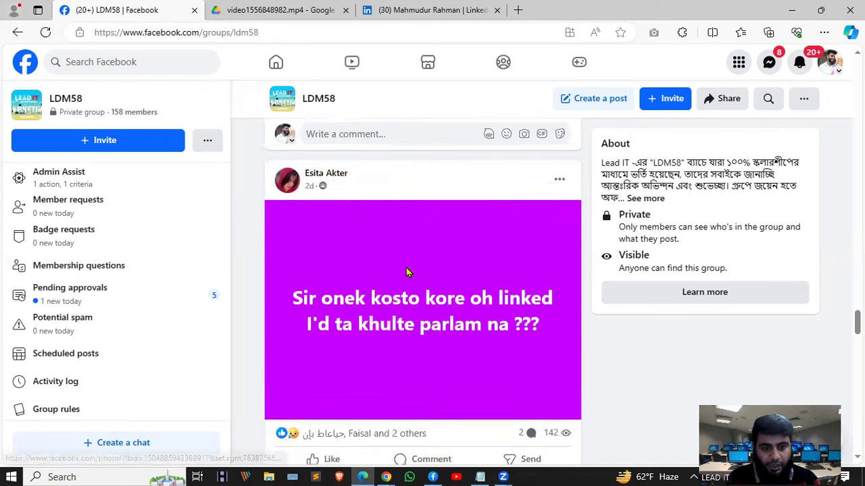
pyautogui.scroll(-5, 423, 332)
pyautogui.scroll(-5, 425, 344)
pyautogui.scroll(12, 358, 385)
pyautogui.scroll(20, 355, 389)
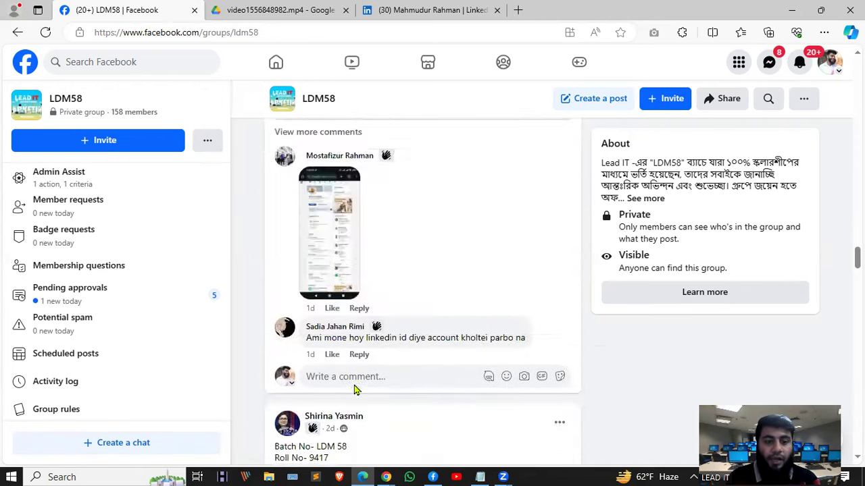
pyautogui.scroll(15, 351, 387)
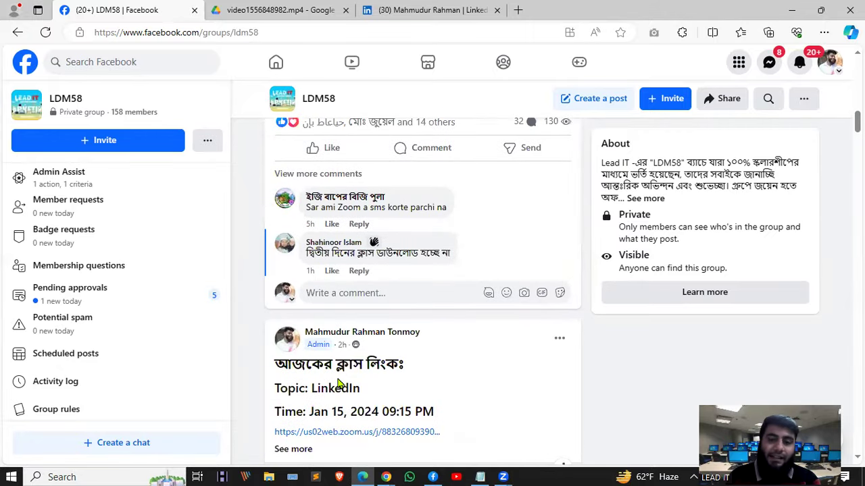
pyautogui.scroll(12, 338, 383)
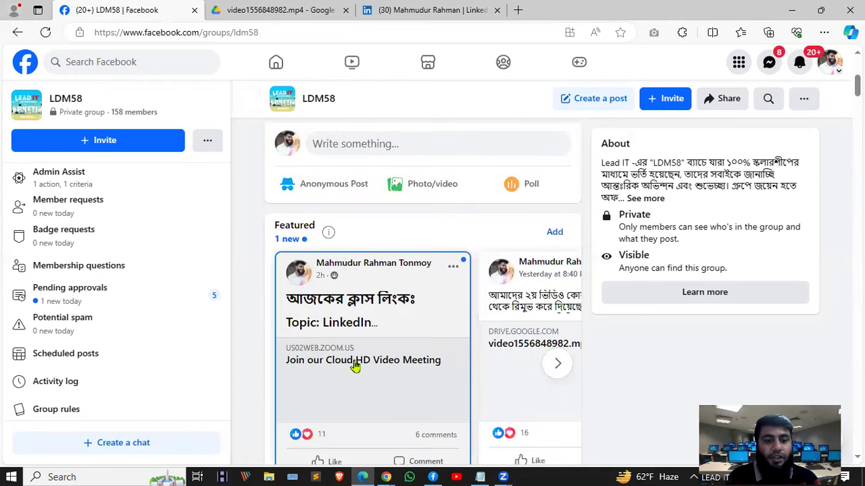
pyautogui.scroll(5, 378, 324)
pyautogui.scroll(-15, 386, 308)
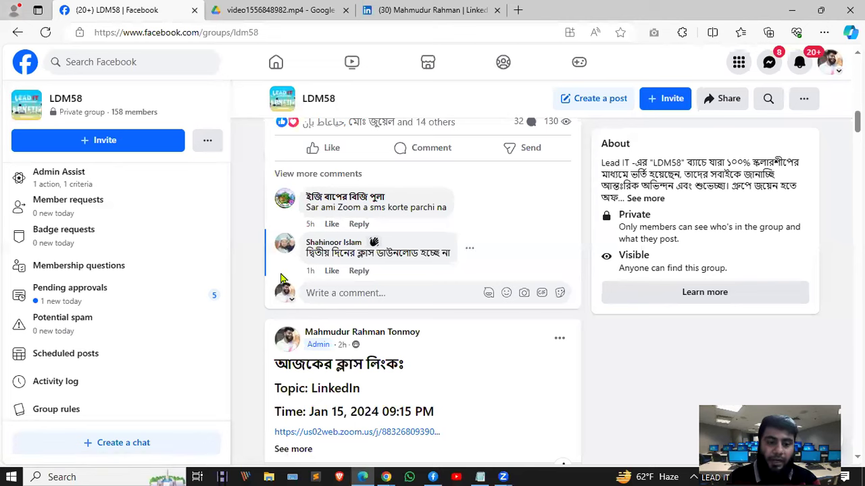
pyautogui.scroll(6, 344, 293)
pyautogui.scroll(5, 345, 289)
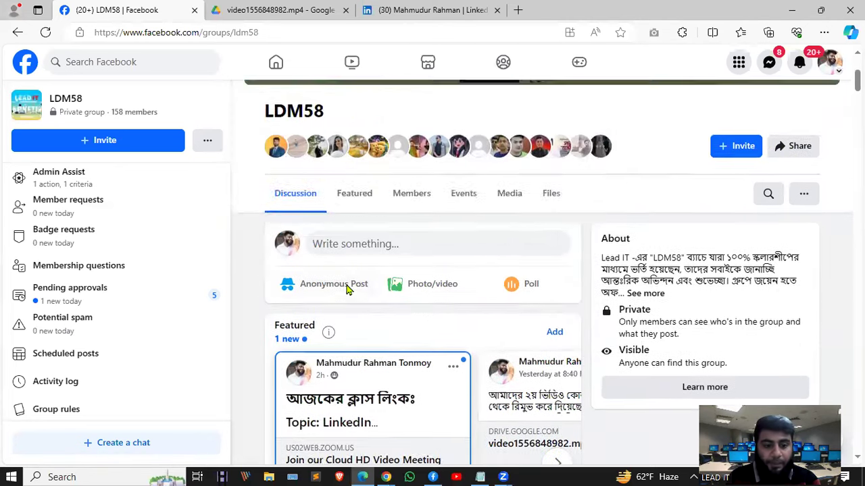
pyautogui.scroll(-3, 378, 283)
pyautogui.click(555, 236)
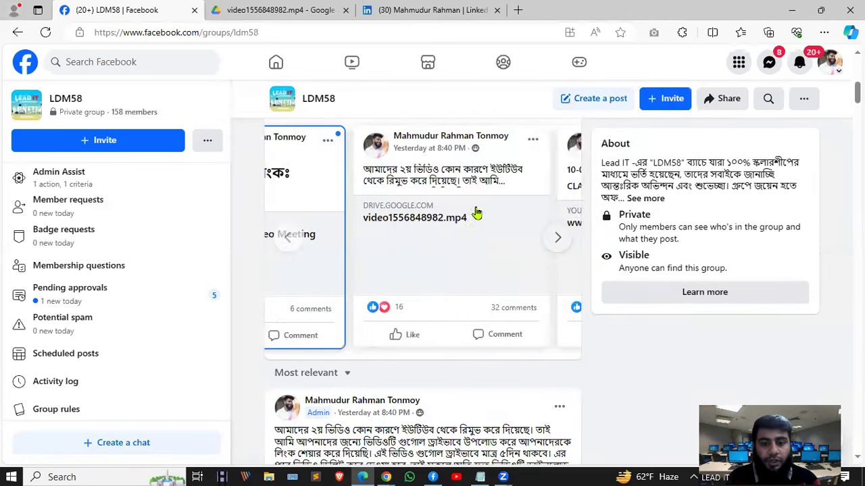
pyautogui.scroll(-3, 417, 288)
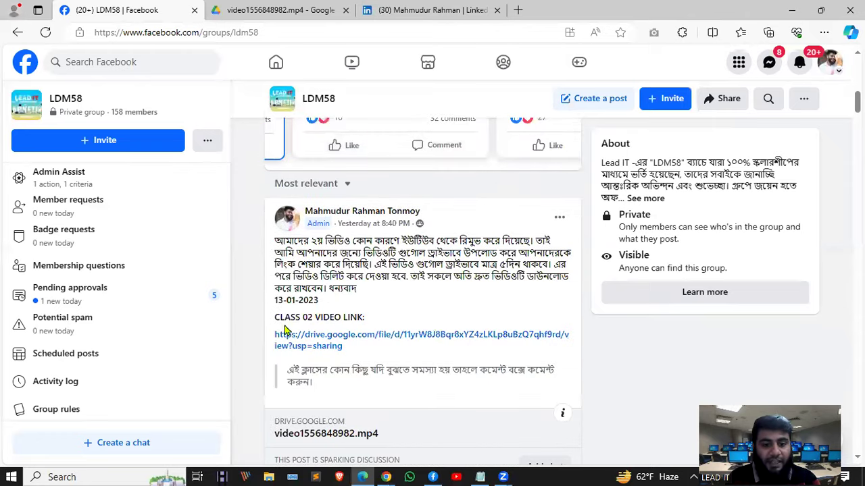
pyautogui.moveTo(272, 336); pyautogui.dragTo(349, 347)
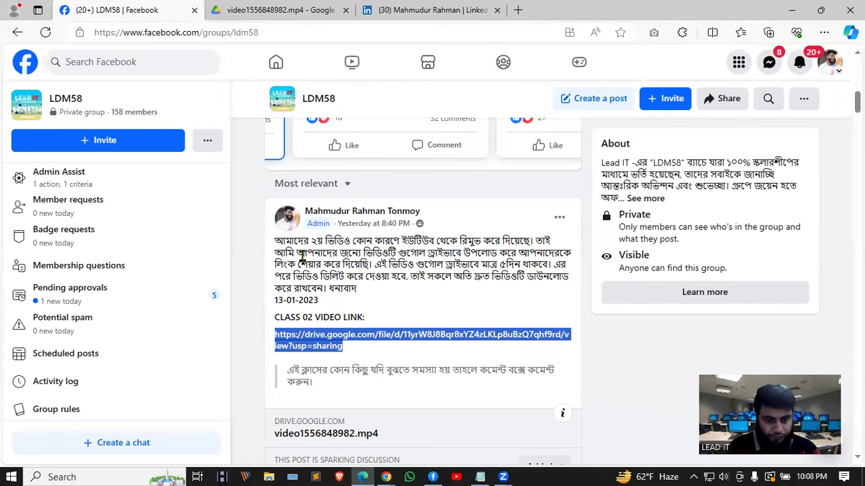
pyautogui.scroll(-3, 302, 256)
pyautogui.scroll(-2, 390, 217)
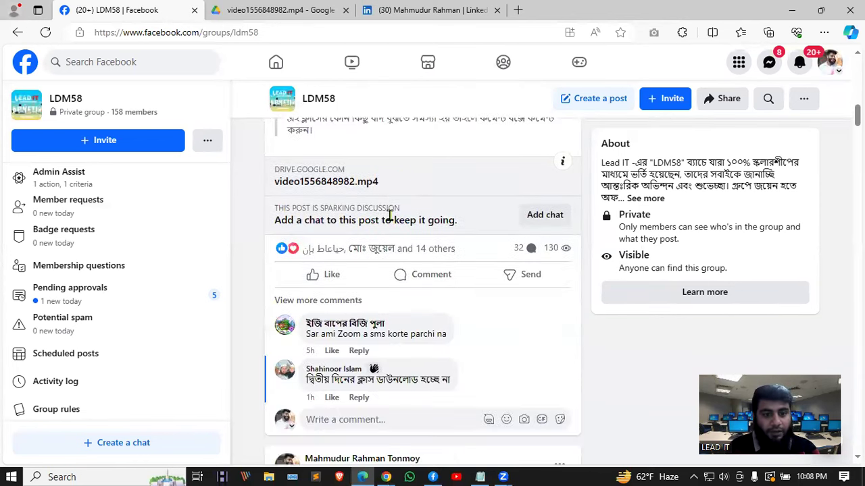
pyautogui.click(432, 275)
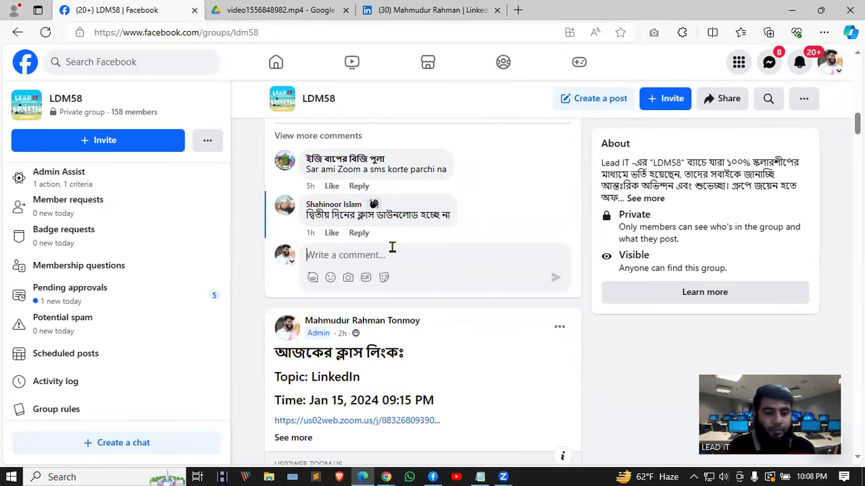
# - Comment the pasted custom LinkedIn URL with 'Please Check.' on the next line under the Class 02 post
pyautogui.scroll(-1, 417, 284)
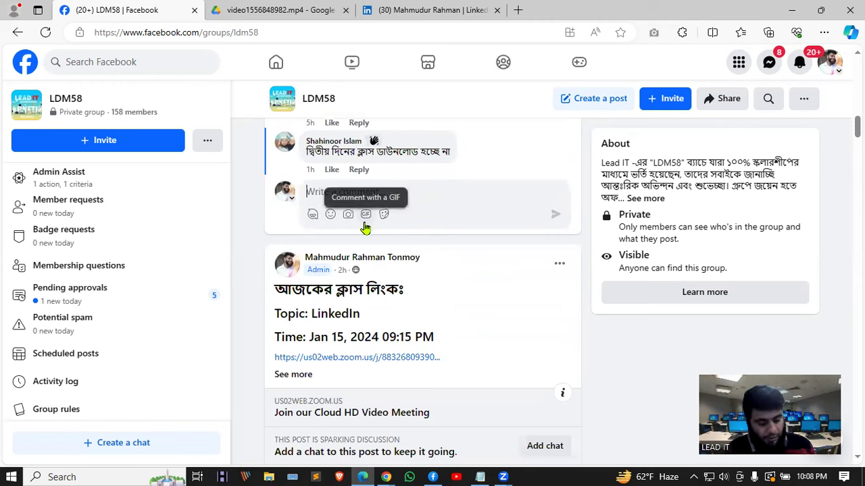
pyautogui.write('https://www.linkedin.com/in/mahmudur-rahman-tonmoy/')
pyautogui.hotkey('shift', 'Return')
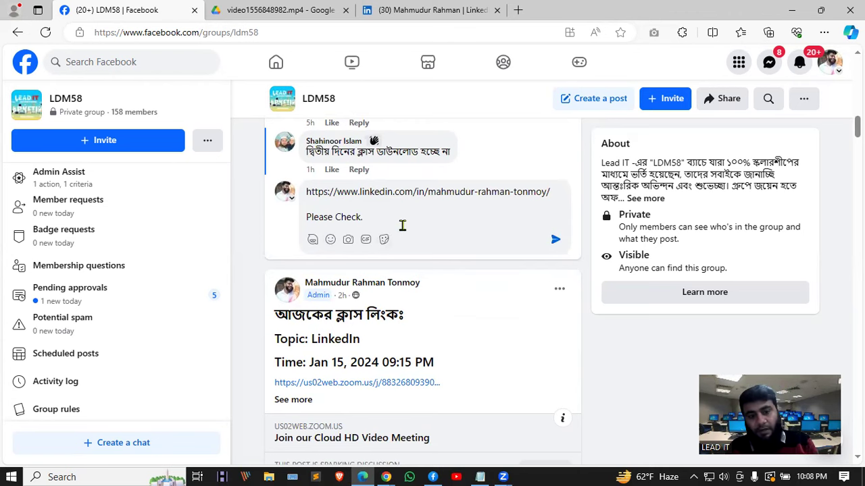
pyautogui.press('Return')
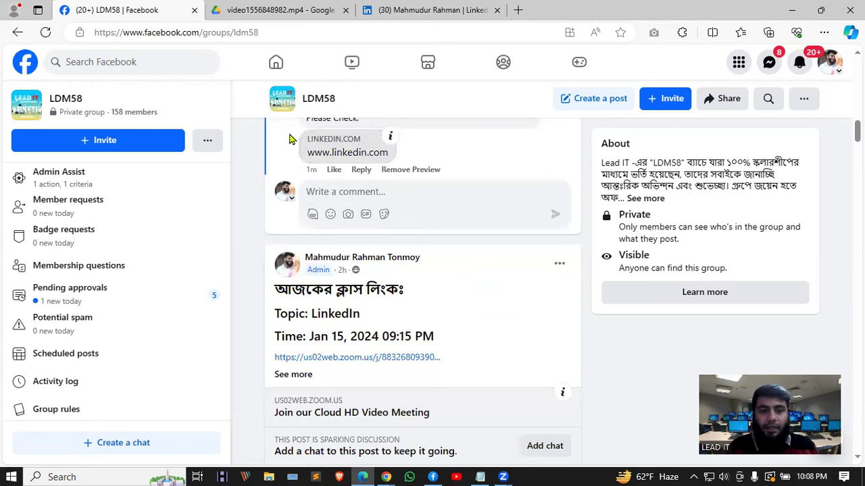
pyautogui.scroll(2, 536, 290)
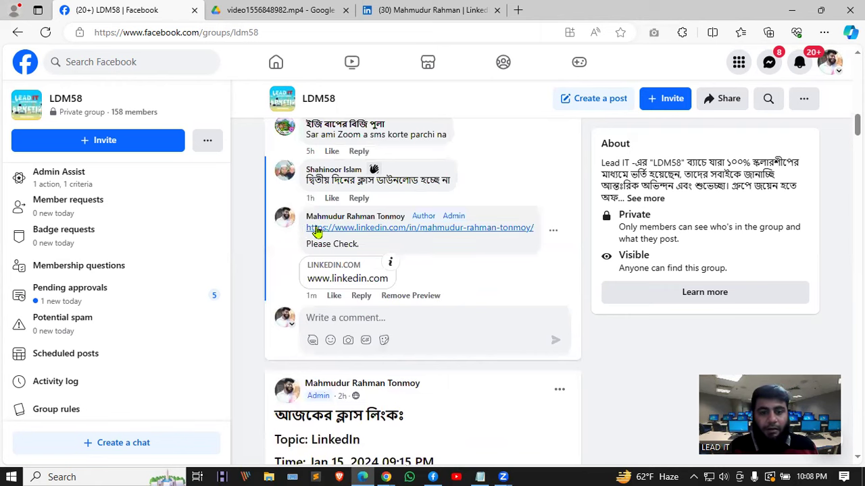
# - Open the commented LinkedIn link in a new tab to verify it, then begin a reply on Facebook
pyautogui.rightClick(350, 231)
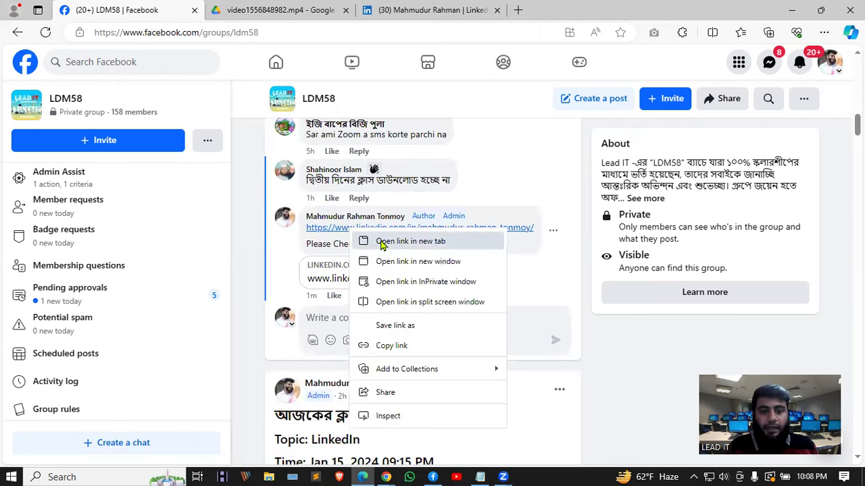
pyautogui.click(380, 241)
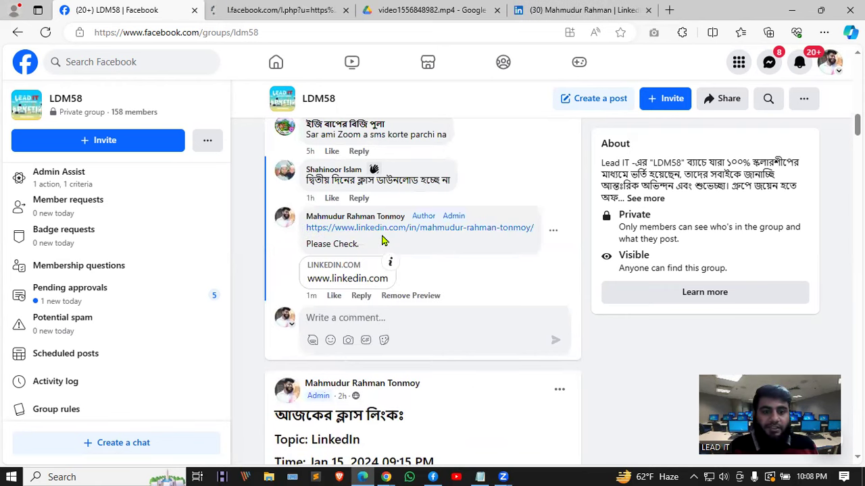
pyautogui.click(262, 7)
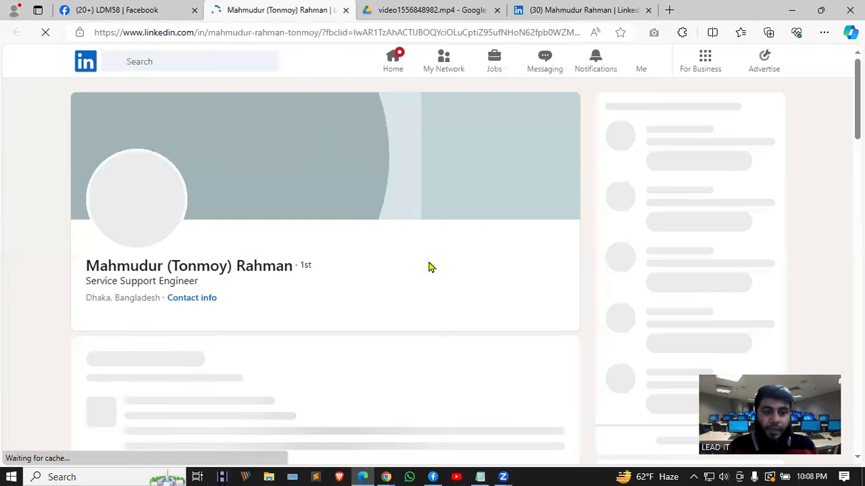
pyautogui.scroll(-4, 358, 188)
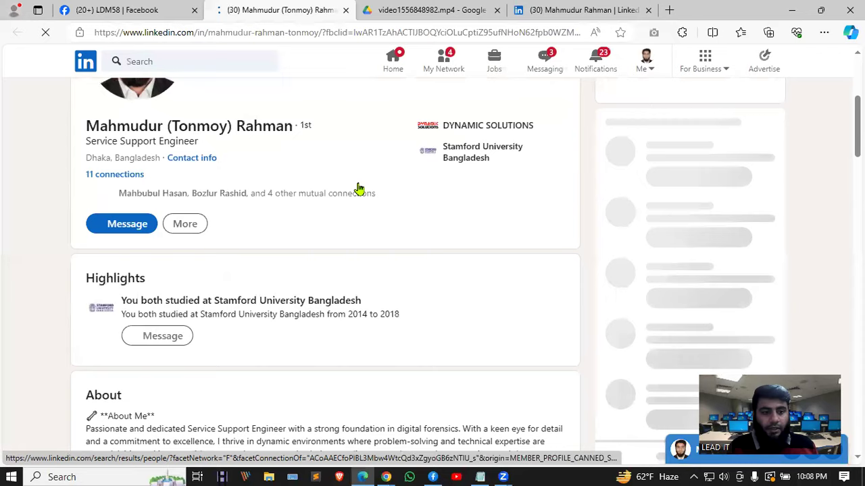
pyautogui.scroll(-4, 357, 187)
pyautogui.click(135, 8)
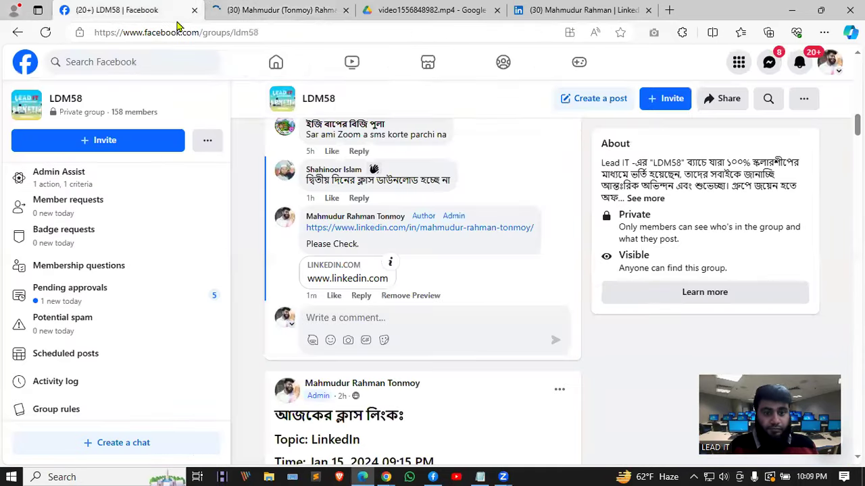
pyautogui.click(360, 297)
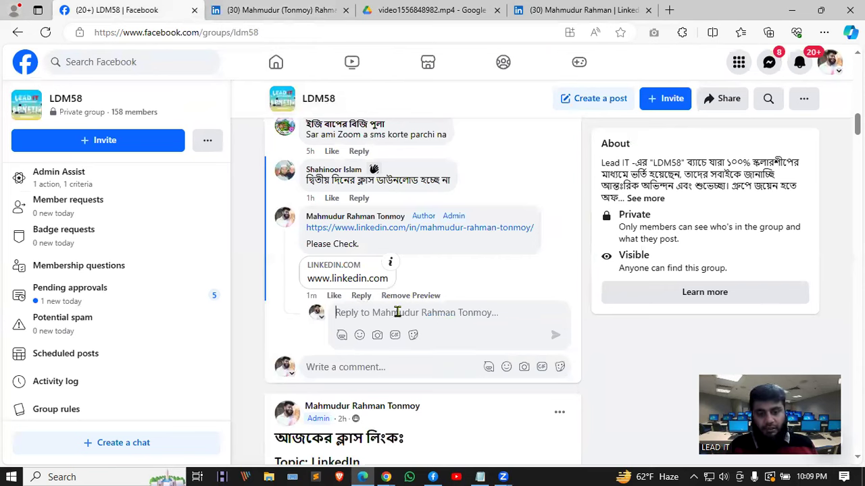
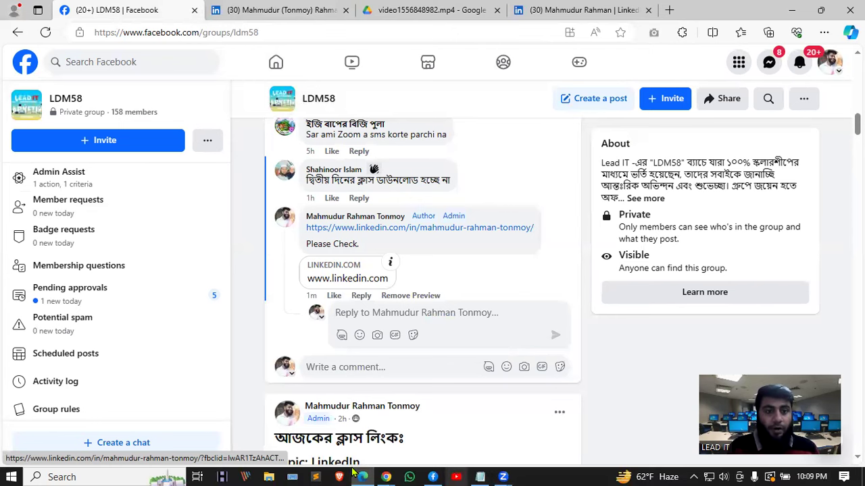
# - Close the other person's profile tab and the Google Drive video tab, keeping your own profile
pyautogui.click(269, 19)
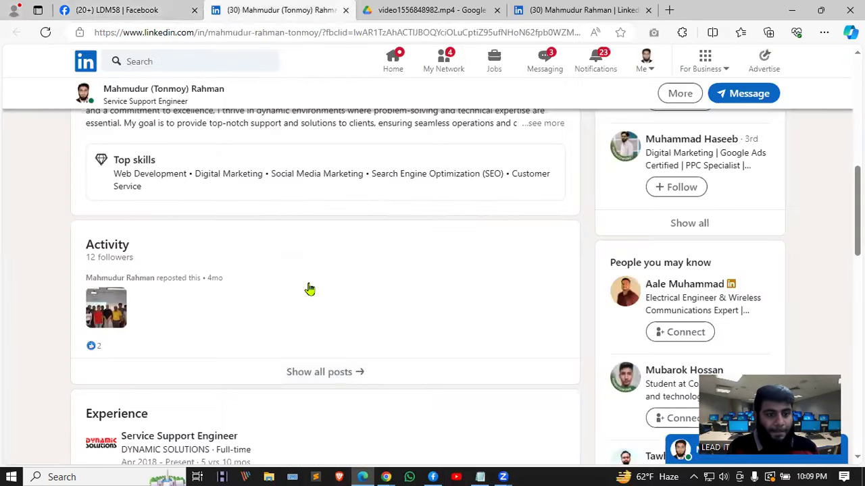
pyautogui.scroll(10, 306, 289)
pyautogui.scroll(-2, 304, 270)
pyautogui.scroll(2, 412, 236)
pyautogui.click(583, 8)
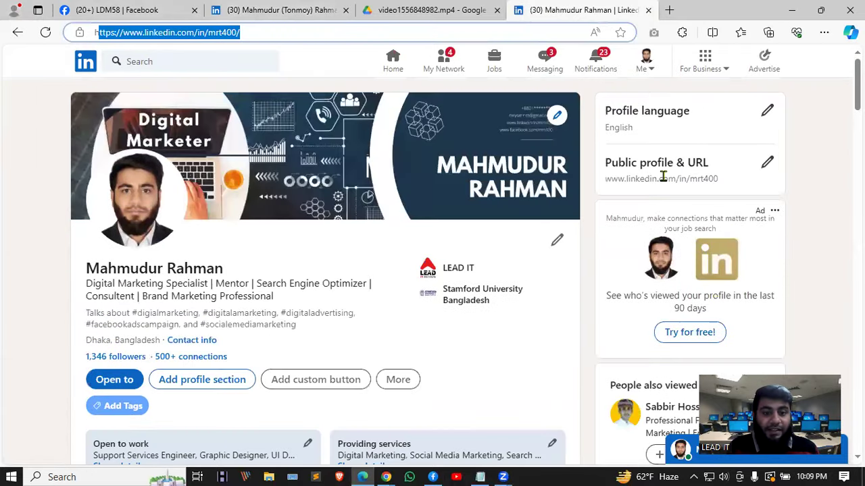
pyautogui.click(345, 10)
pyautogui.click(345, 10)
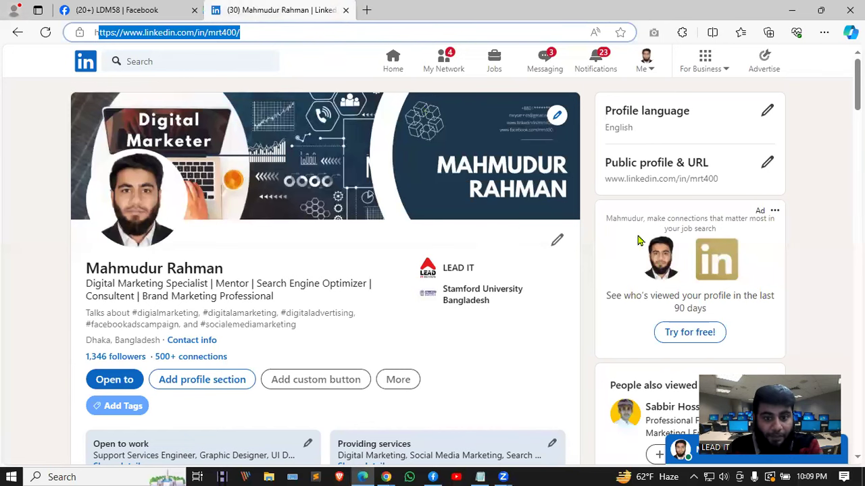
pyautogui.scroll(-3, 507, 258)
pyautogui.scroll(3, 493, 263)
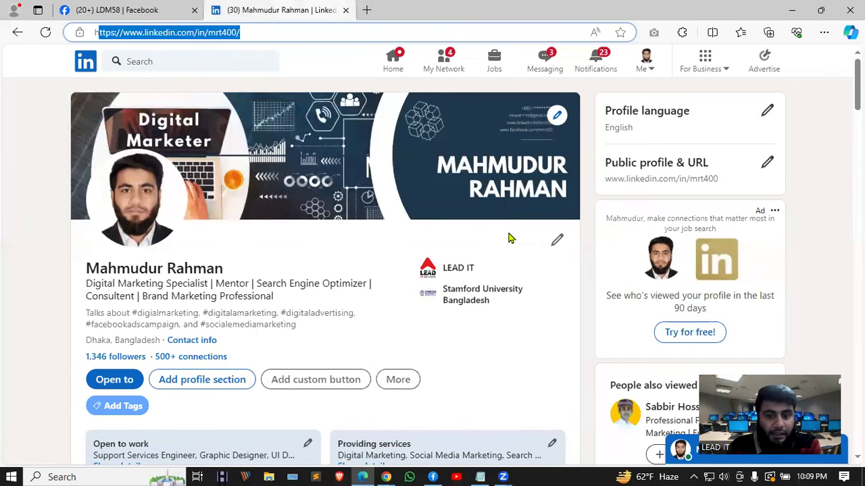
# - Look through the Me account menu on your own profile, then dismiss it
pyautogui.click(645, 59)
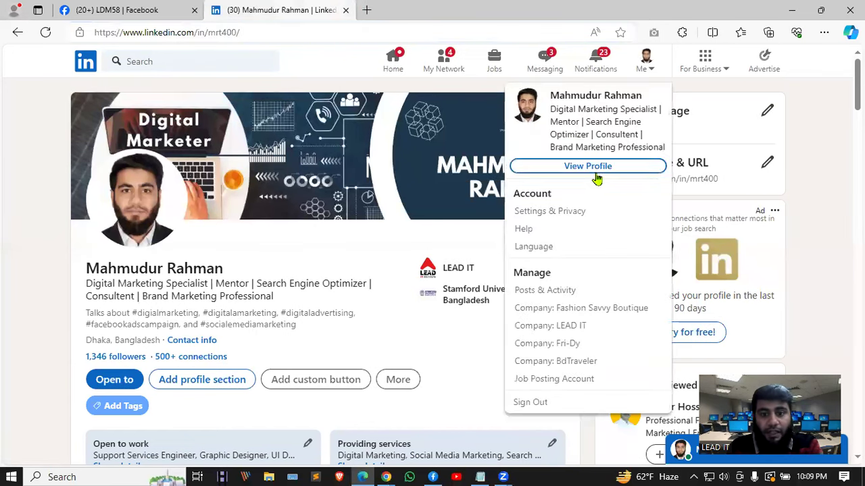
pyautogui.scroll(-1, 293, 166)
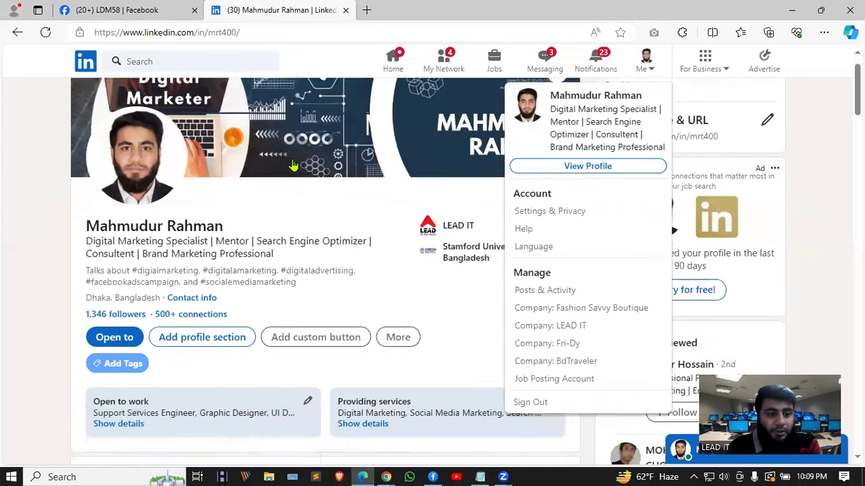
pyautogui.scroll(-15, 293, 166)
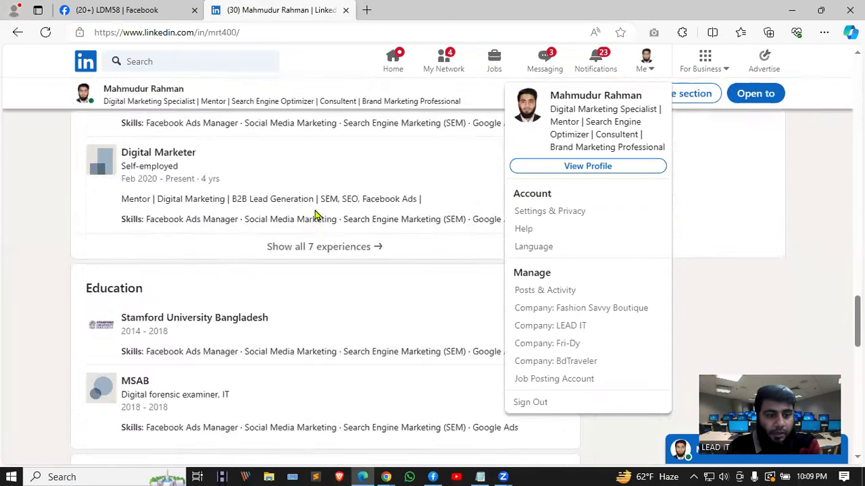
pyautogui.scroll(-10, 322, 226)
pyautogui.scroll(10, 327, 230)
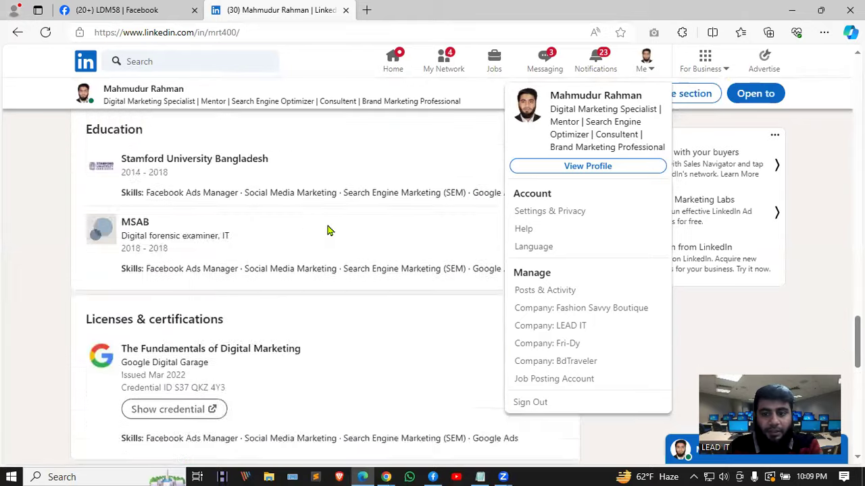
pyautogui.scroll(8, 327, 230)
pyautogui.scroll(5, 42, 210)
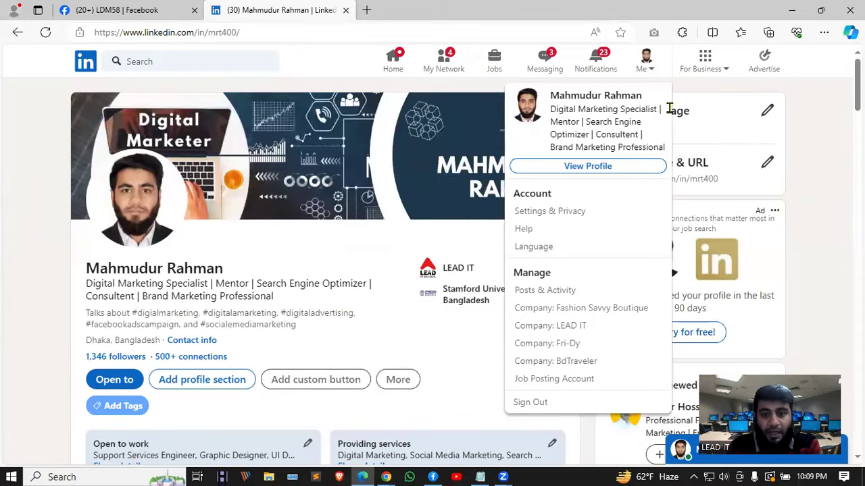
pyautogui.click(724, 92)
pyautogui.scroll(-1, 339, 242)
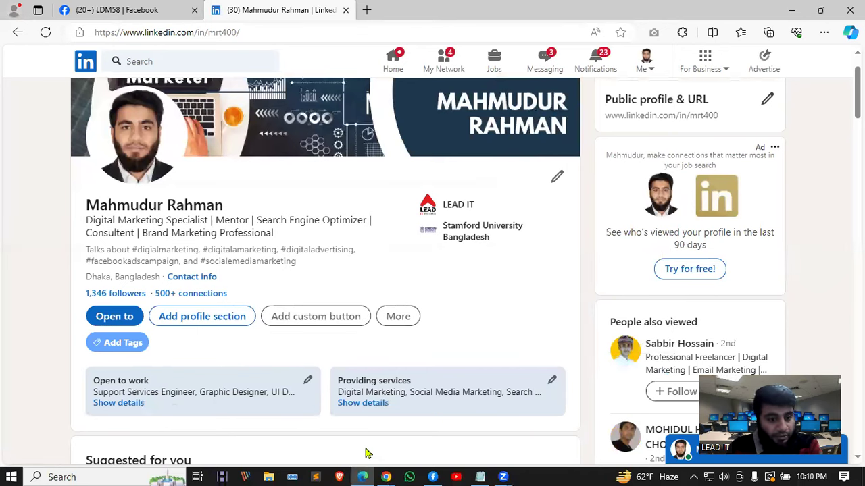
# - Bring the incognito password-reset window forward, then switch to the window showing the profile
pyautogui.moveTo(386, 477)
pyautogui.click(472, 424)
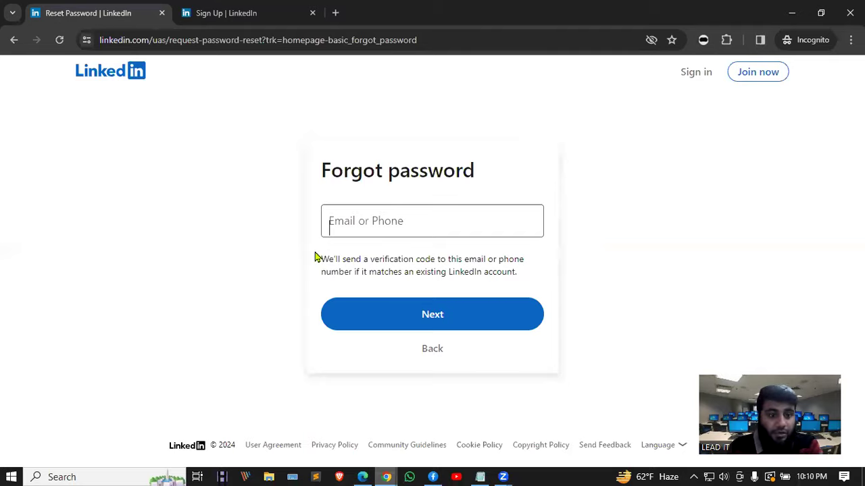
pyautogui.hotkey('alt', 'Tab')
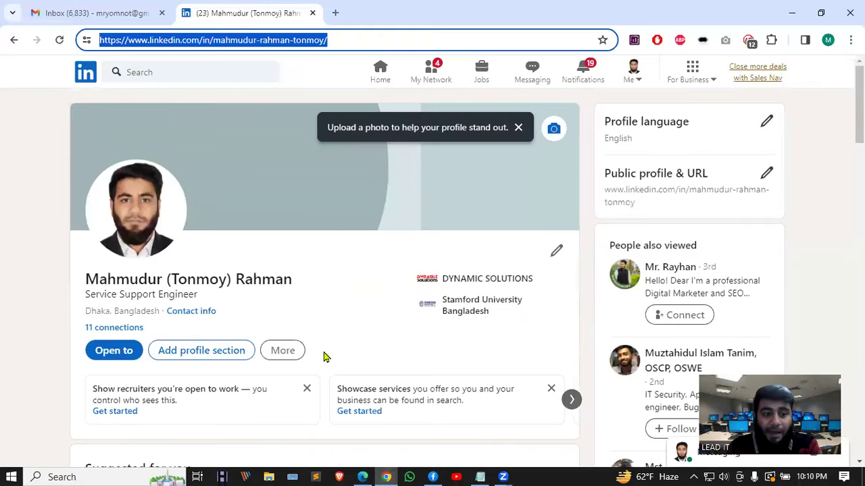
pyautogui.tripleClick(162, 332)
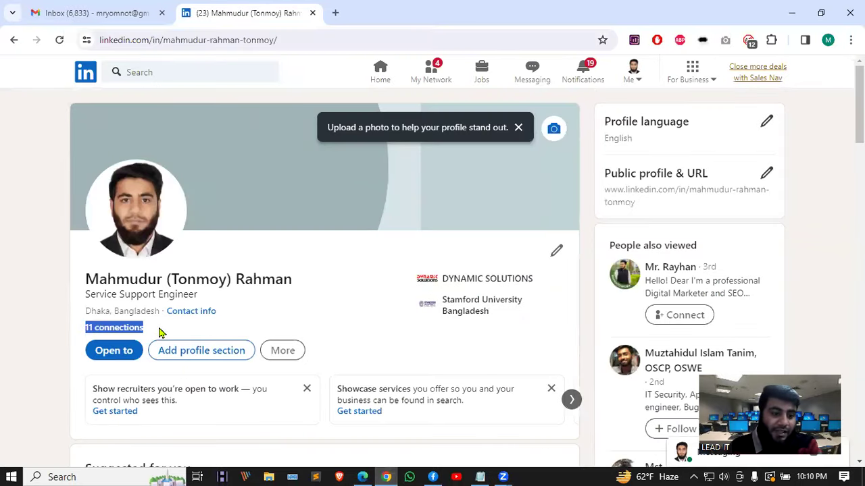
# - Visit the home feed, then view this account's own Service Support Engineer profile
pyautogui.click(386, 79)
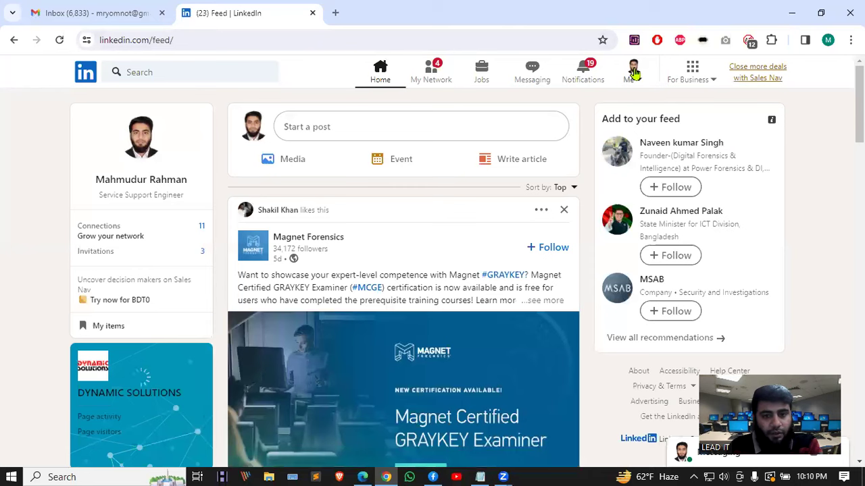
pyautogui.click(635, 83)
pyautogui.click(557, 153)
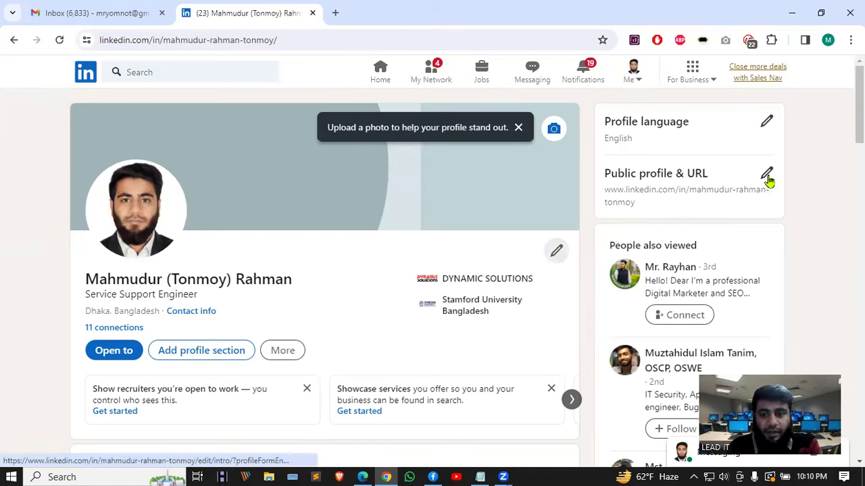
pyautogui.scroll(-2, 534, 212)
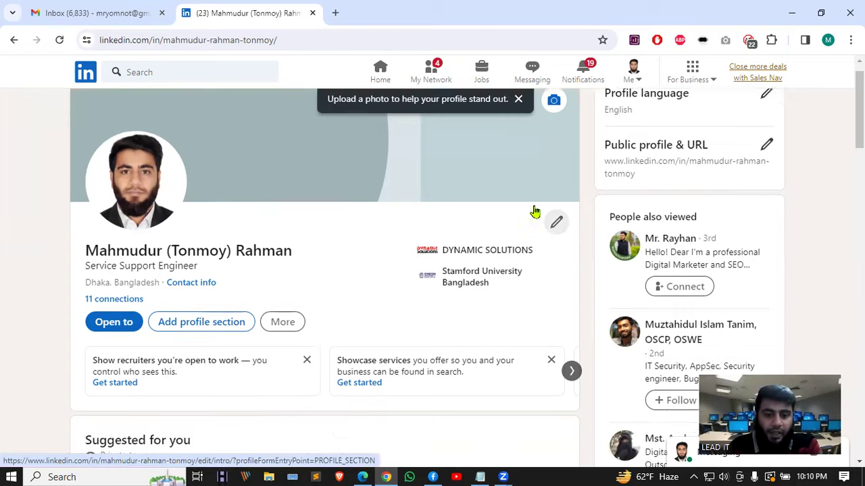
pyautogui.scroll(-2, 534, 212)
pyautogui.scroll(2, 533, 251)
pyautogui.scroll(-2, 533, 252)
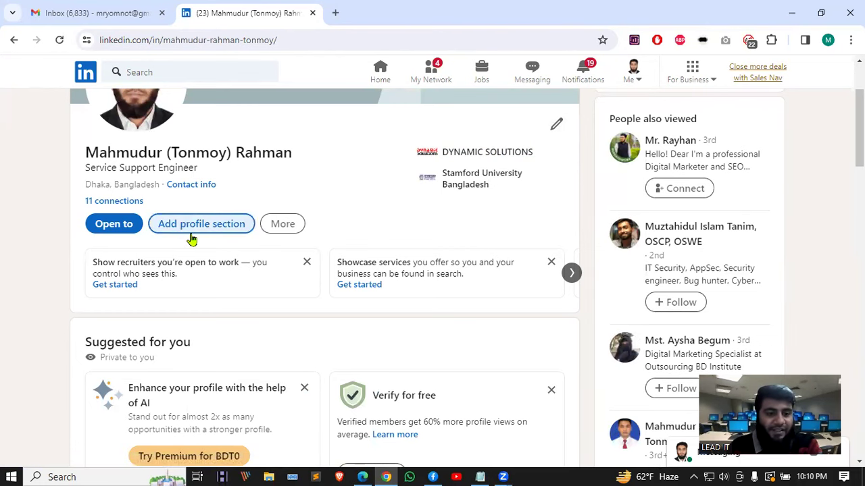
pyautogui.click(208, 223)
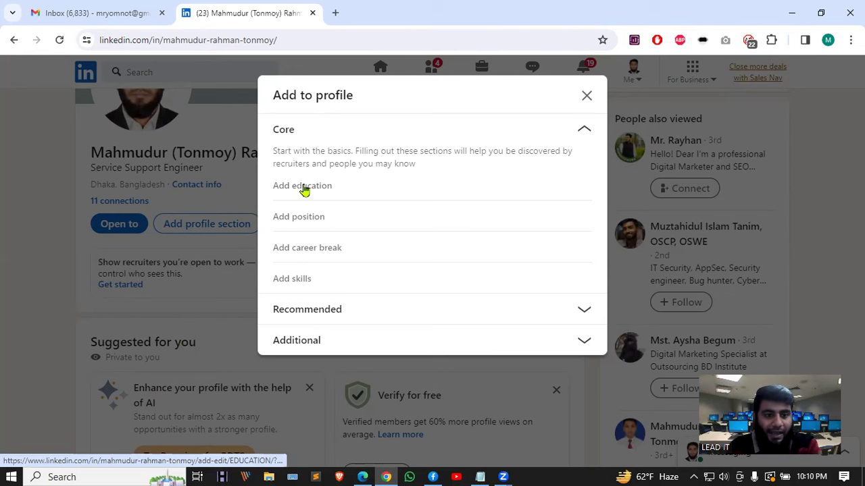
pyautogui.click(295, 221)
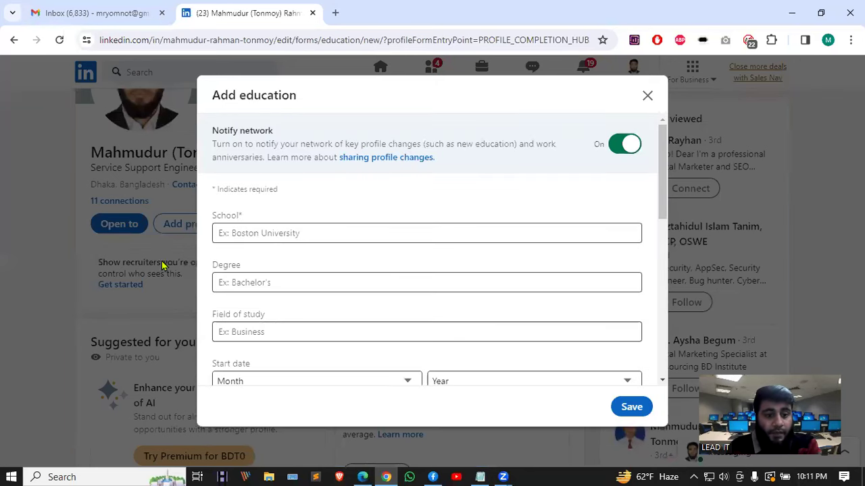
pyautogui.scroll(-2, 268, 230)
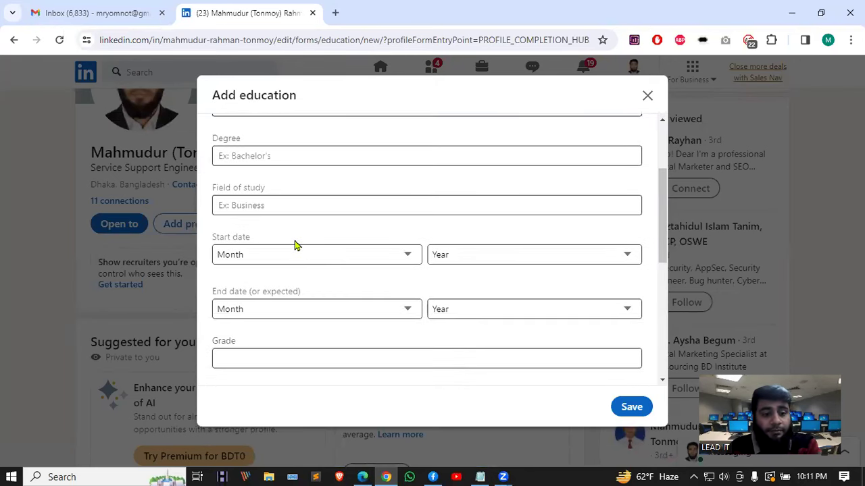
pyautogui.scroll(2, 294, 245)
pyautogui.click(246, 233)
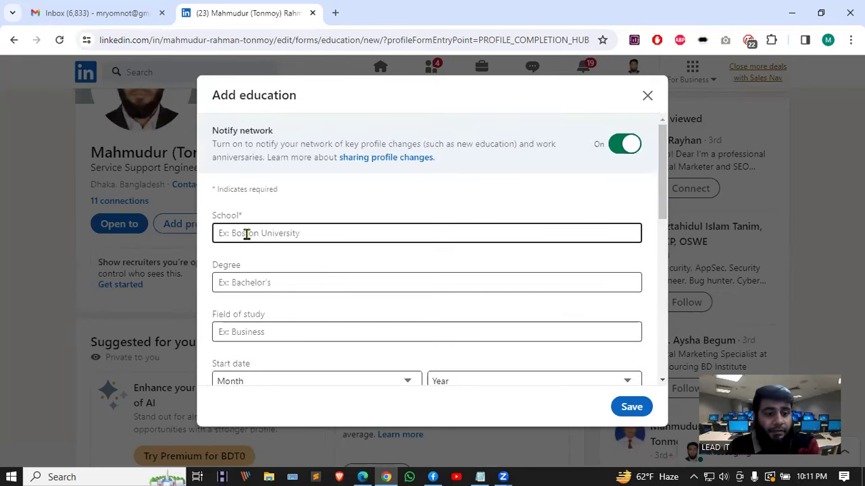
pyautogui.click(286, 284)
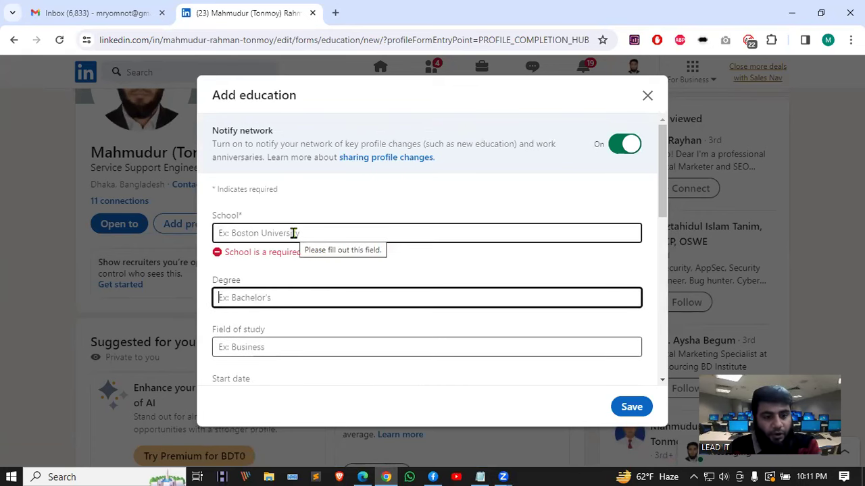
pyautogui.scroll(-1, 293, 245)
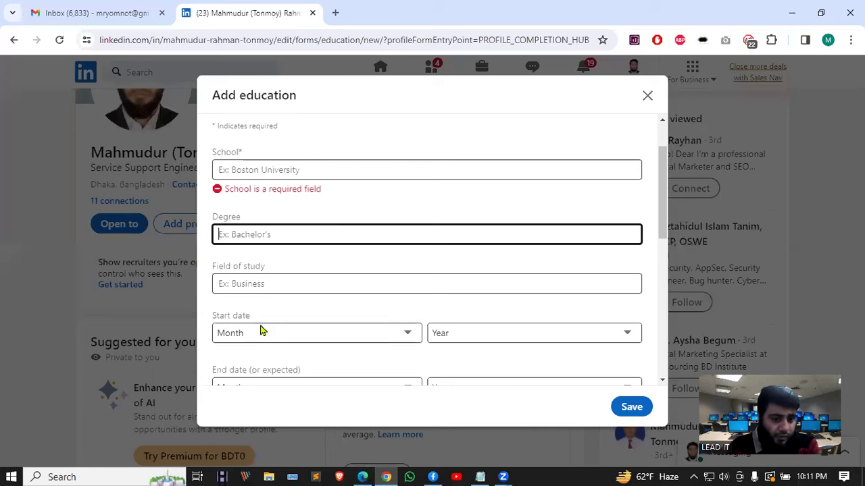
pyautogui.click(242, 285)
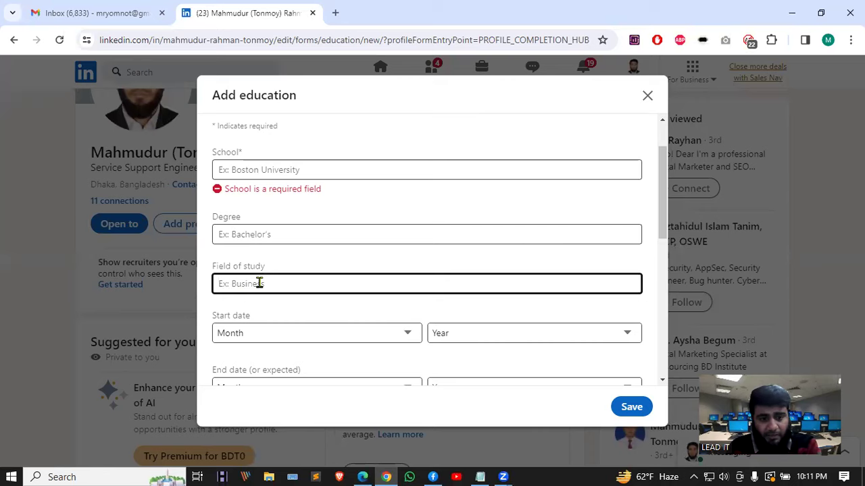
pyautogui.scroll(-1, 344, 301)
pyautogui.click(395, 275)
pyautogui.click(588, 272)
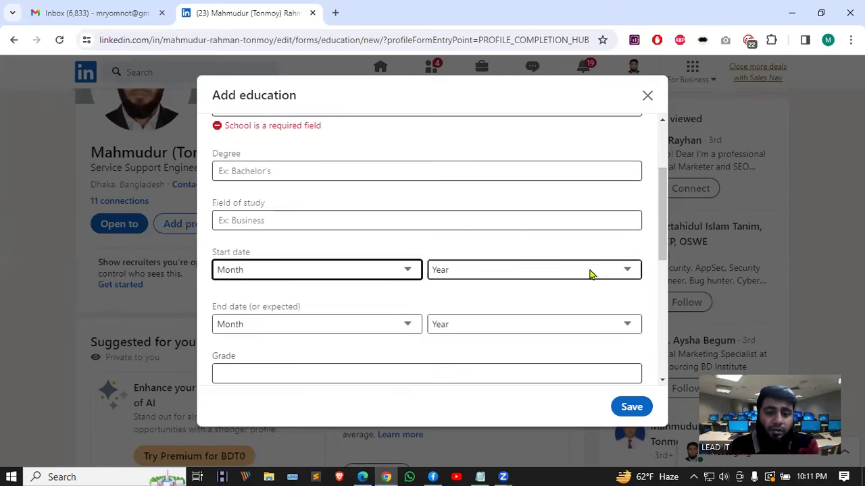
pyautogui.click(591, 272)
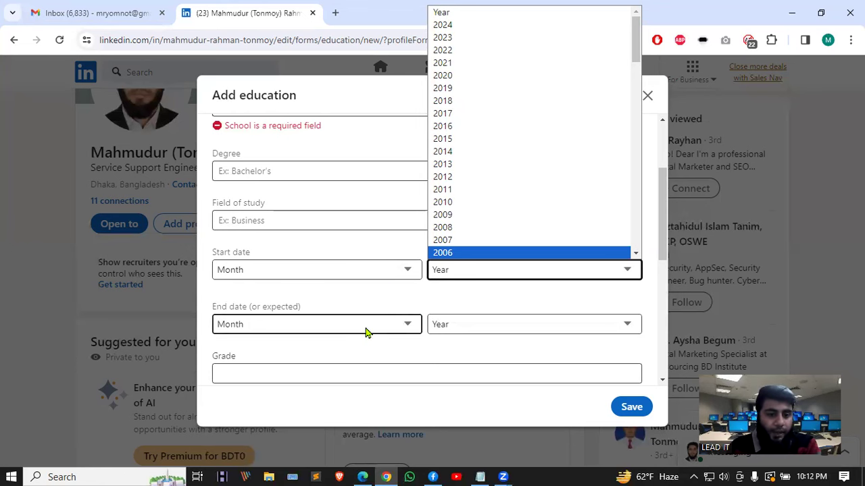
pyautogui.click(449, 304)
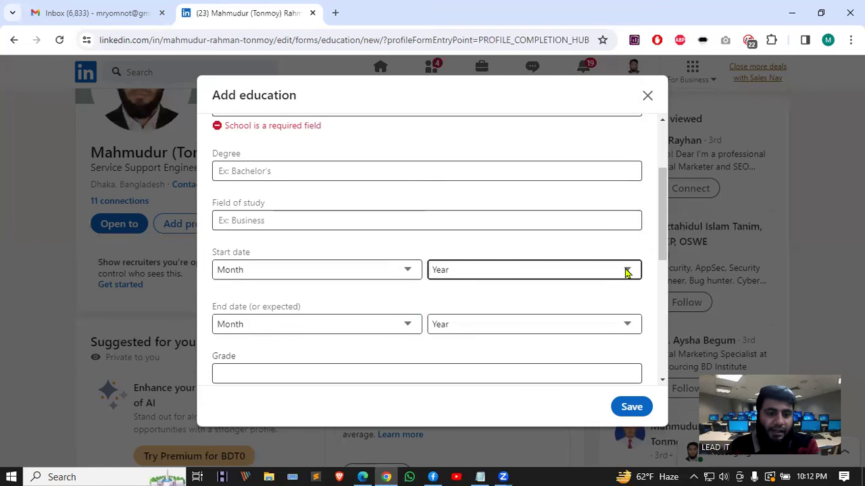
pyautogui.scroll(-3, 270, 338)
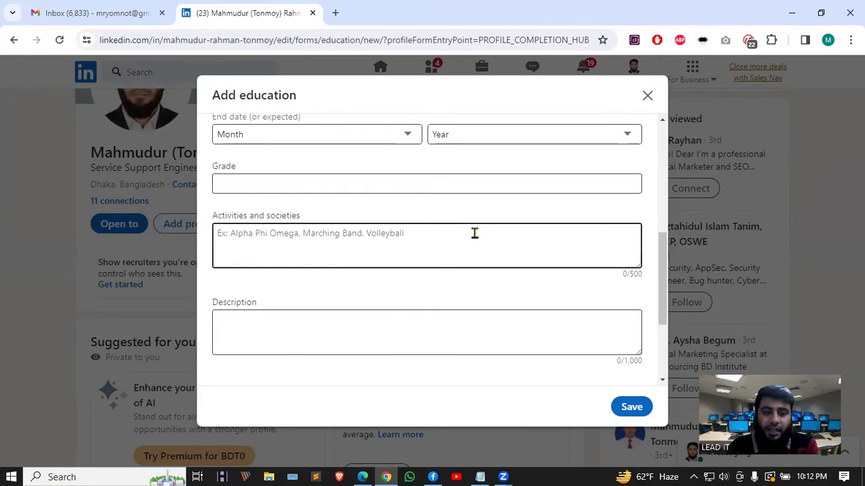
pyautogui.scroll(-1, 413, 272)
pyautogui.click(259, 262)
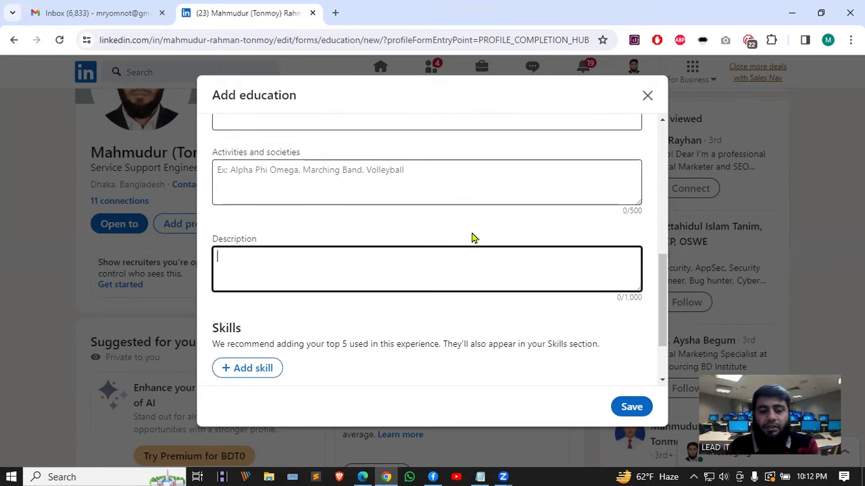
pyautogui.click(631, 408)
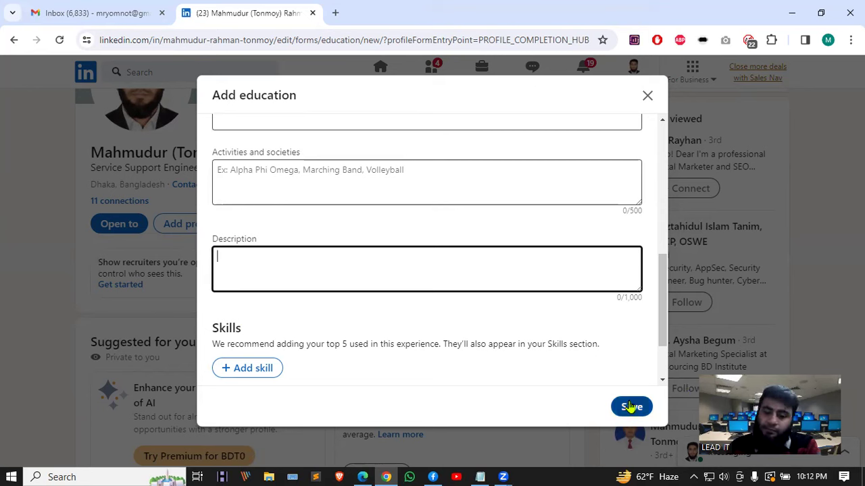
pyautogui.moveTo(647, 96); pyautogui.dragTo(555, 116)
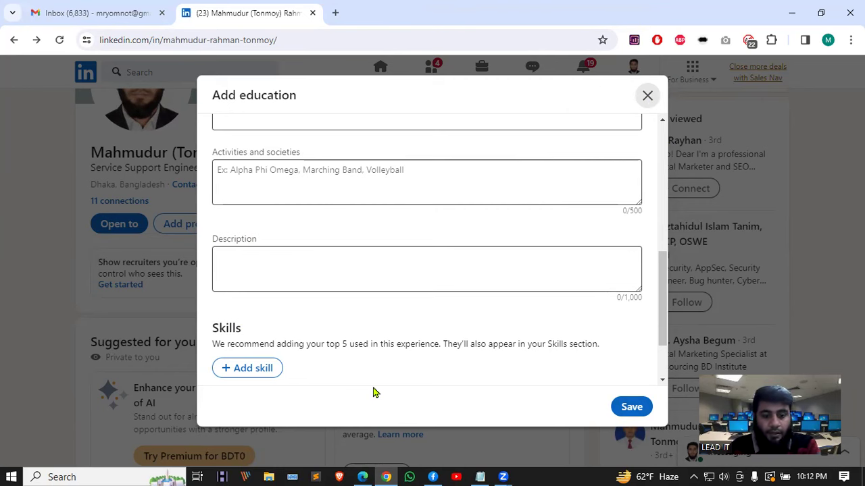
pyautogui.press('Escape')
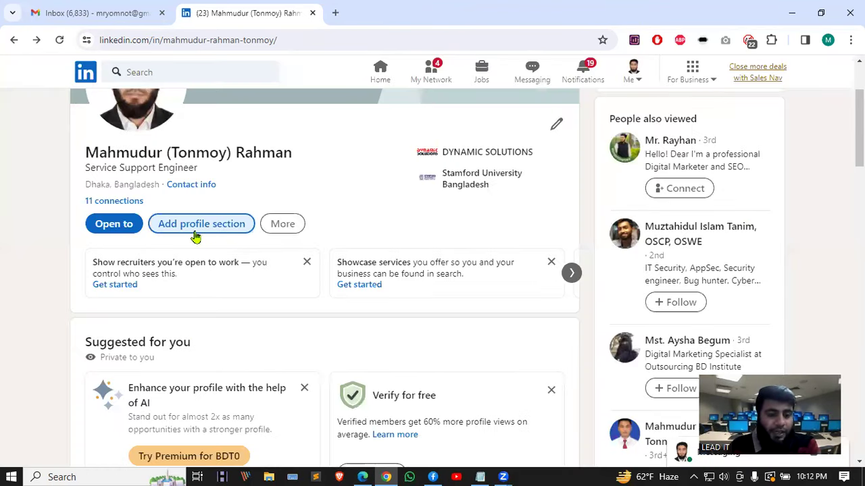
# - Add a new position from the profile sections list and focus its Title field
pyautogui.click(246, 217)
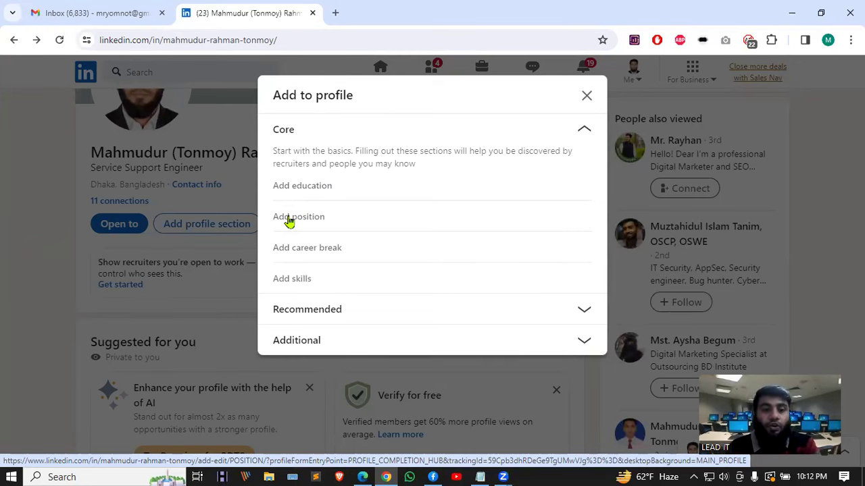
pyautogui.click(289, 218)
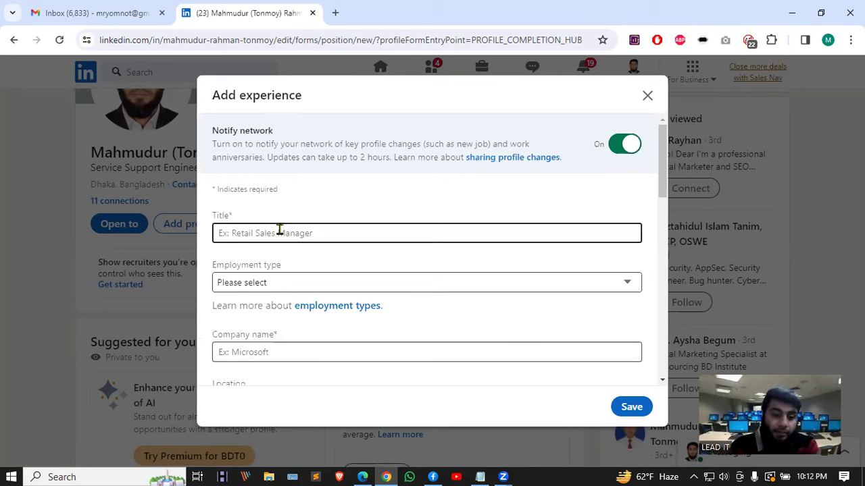
pyautogui.click(241, 230)
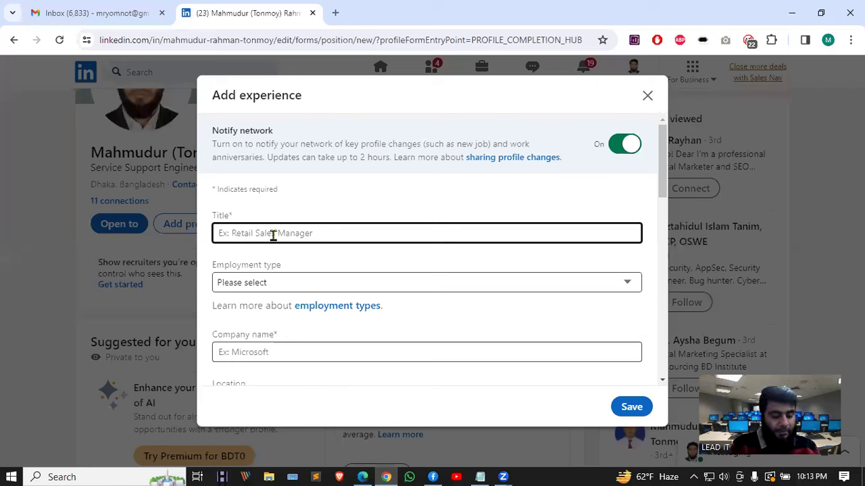
# - Enter 'B2B Lead' as the title, then replace it with just 'Lead' and close the suggestions
pyautogui.write('B')
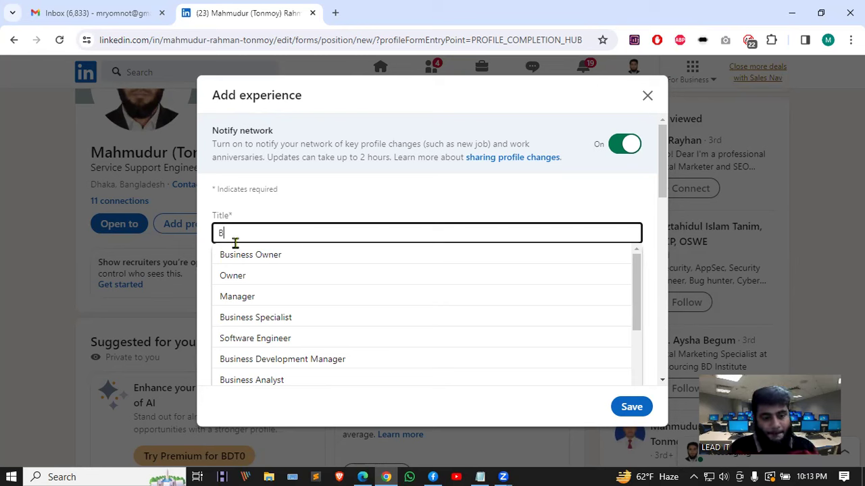
pyautogui.write('2B')
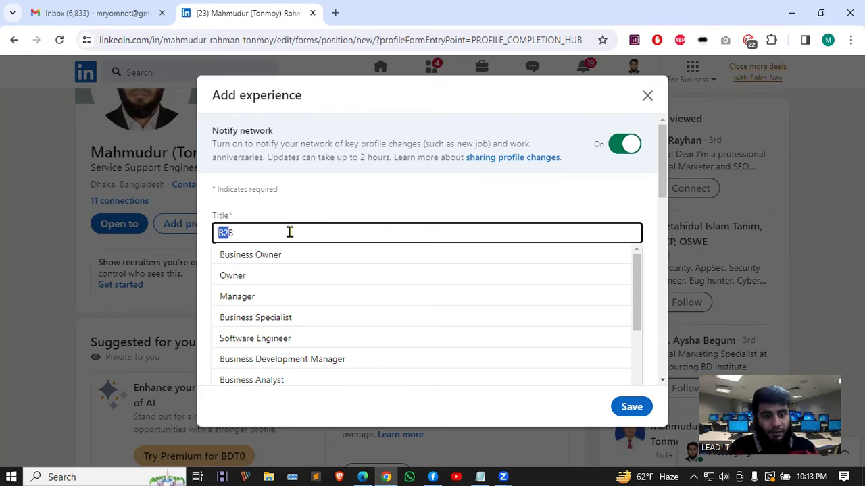
pyautogui.hotkey('ctrl', 'a')
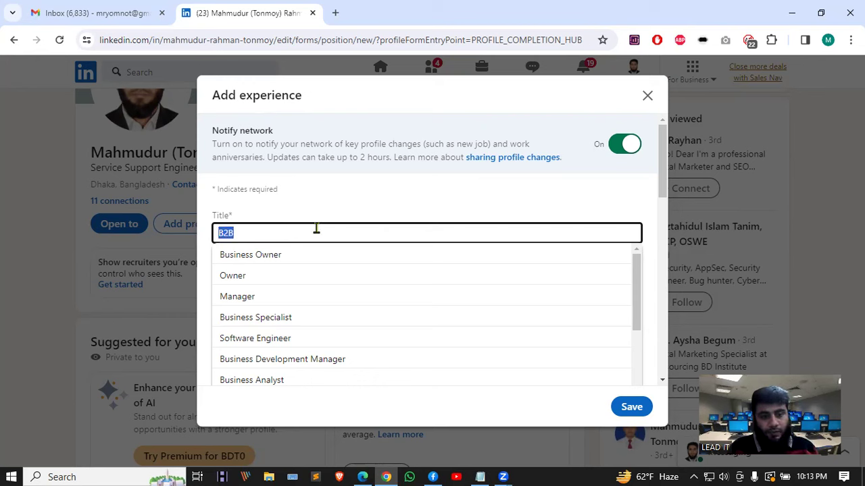
pyautogui.press('Escape')
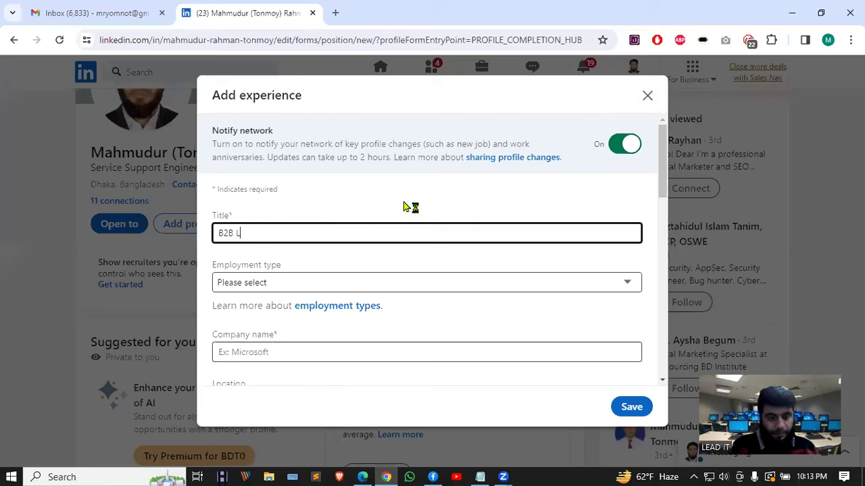
pyautogui.write('Lead')
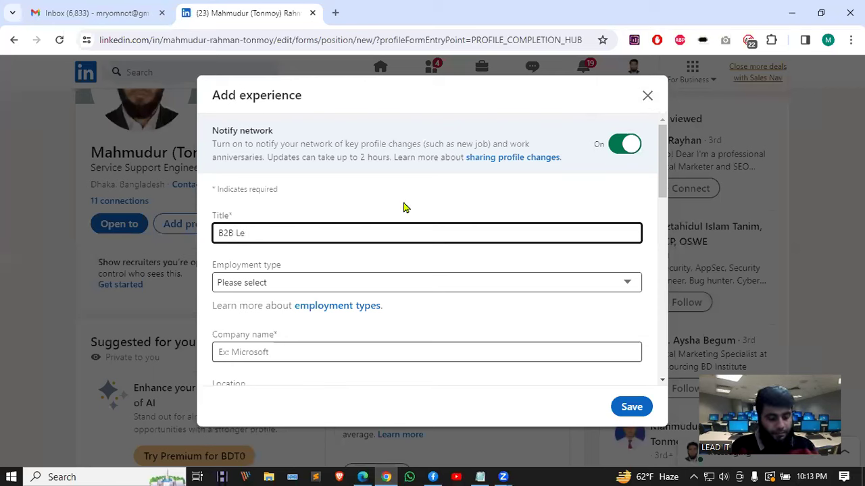
pyautogui.moveTo(238, 233); pyautogui.dragTo(190, 238)
pyautogui.click(262, 233)
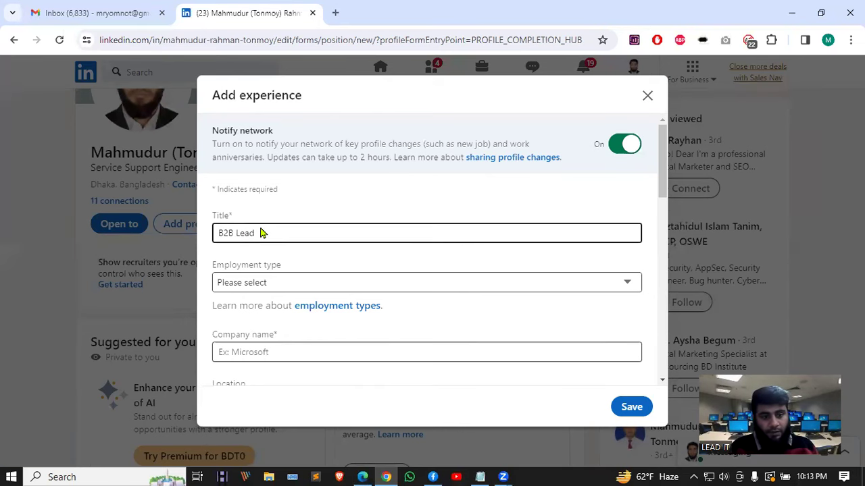
pyautogui.doubleClick(262, 233)
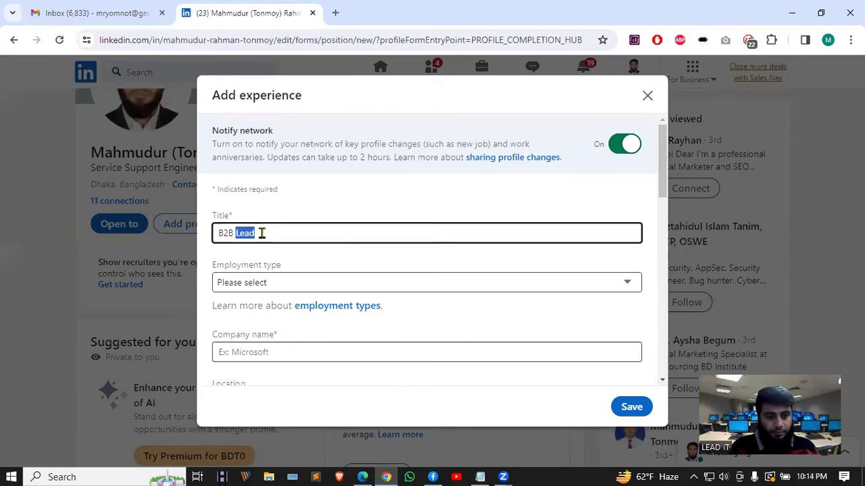
pyautogui.hotkey('ctrl', 'a')
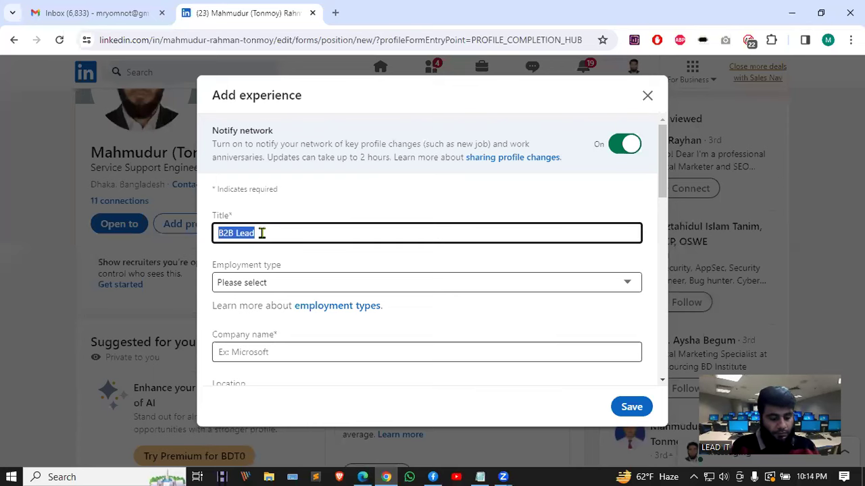
pyautogui.write('Lead')
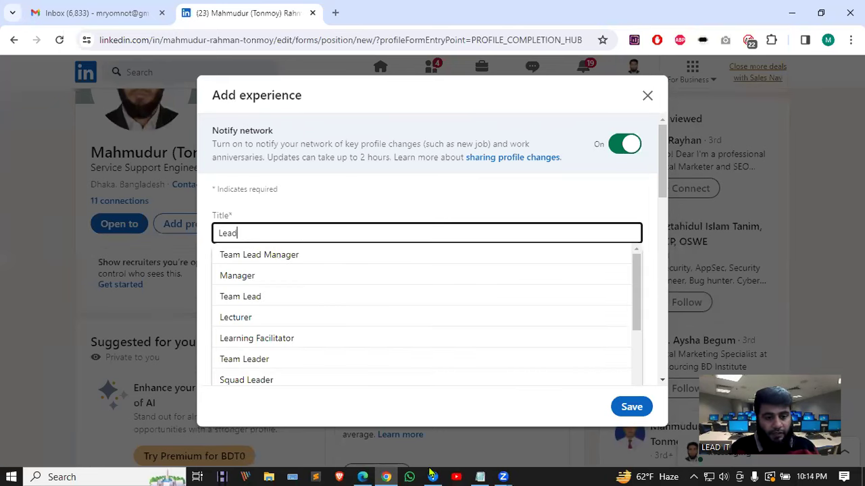
pyautogui.scroll(-5, 315, 305)
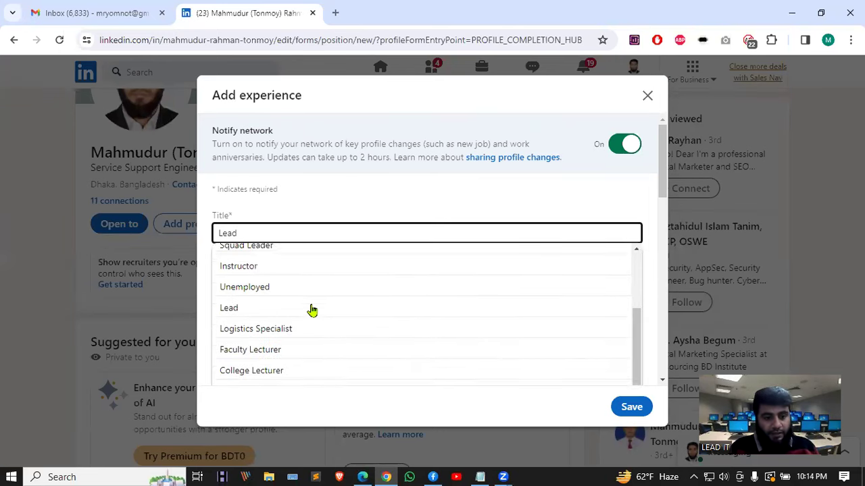
pyautogui.scroll(-3, 312, 310)
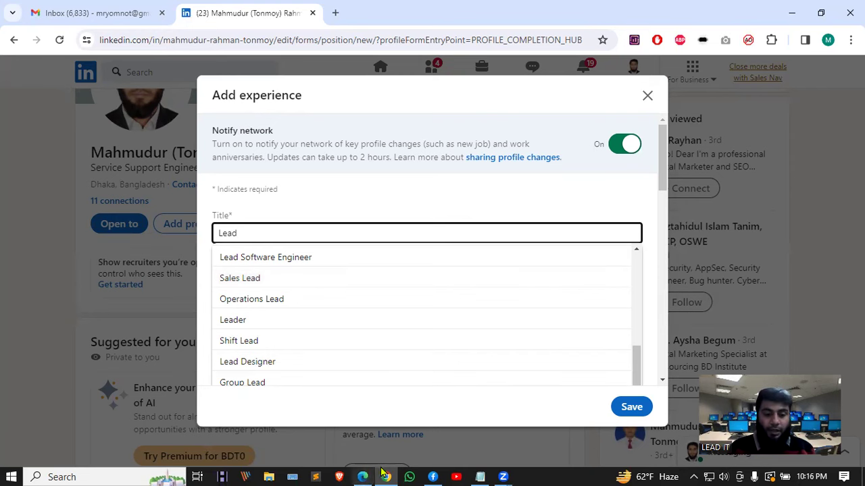
pyautogui.click(485, 300)
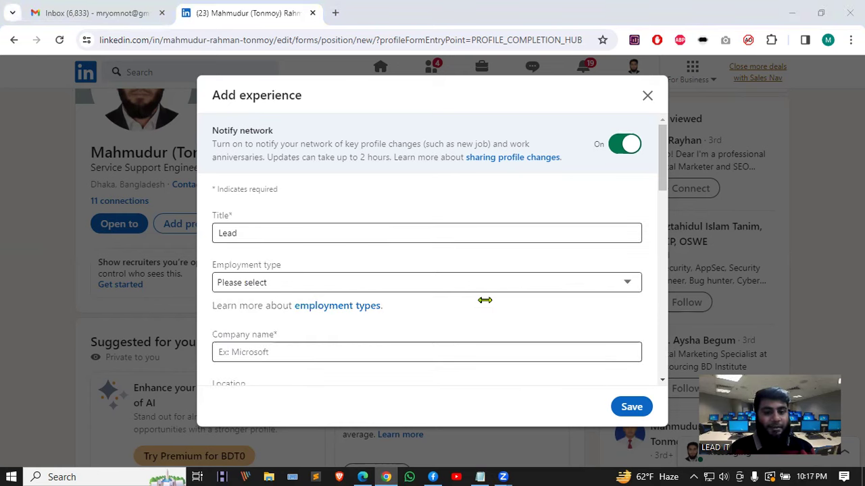
# - Show and then dismiss the Windows volume flyout
pyautogui.click(724, 477)
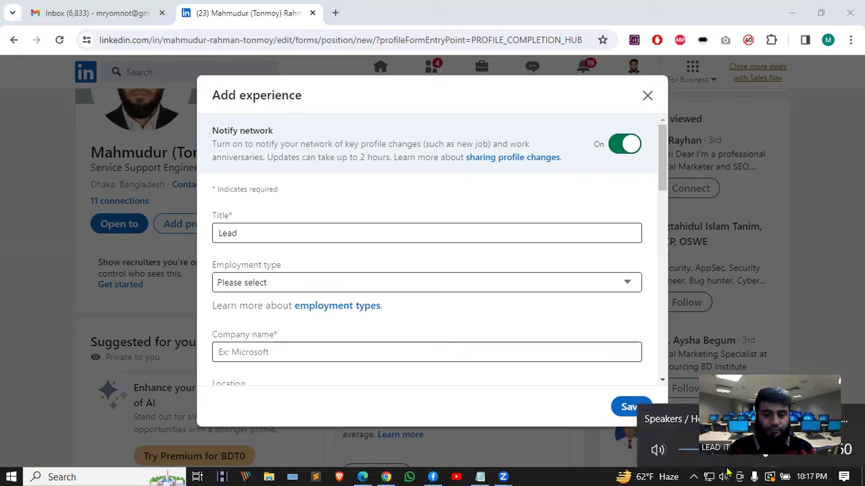
pyautogui.click(483, 329)
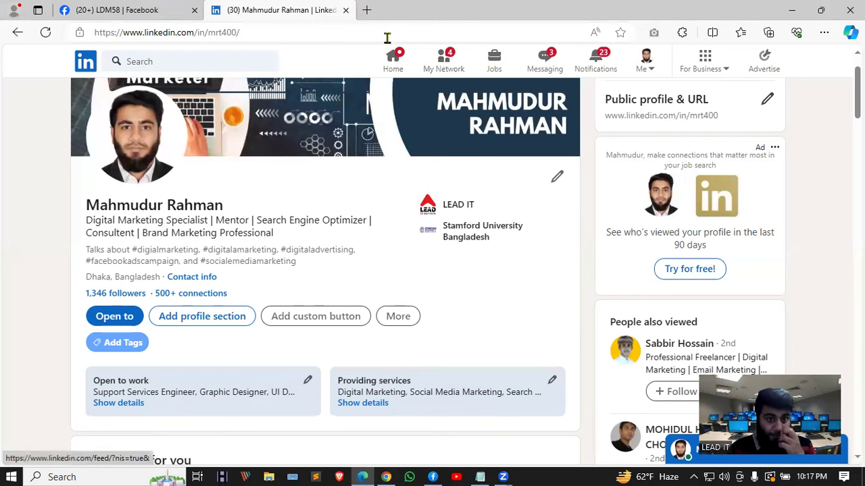
# - Load fiverr.com in a new Edge tab
pyautogui.click(367, 9)
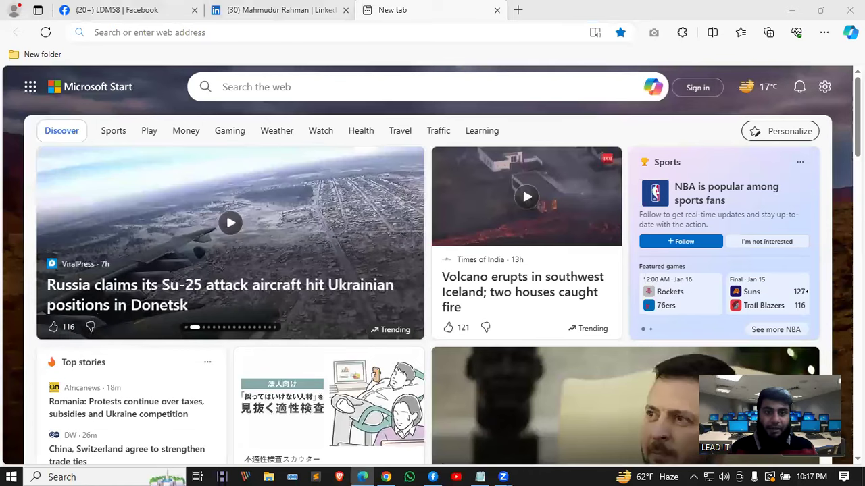
pyautogui.click(296, 33)
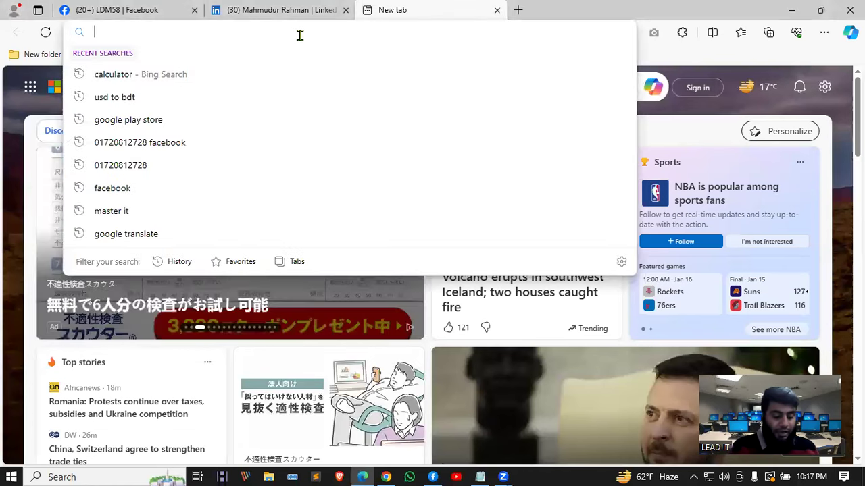
pyautogui.write('five')
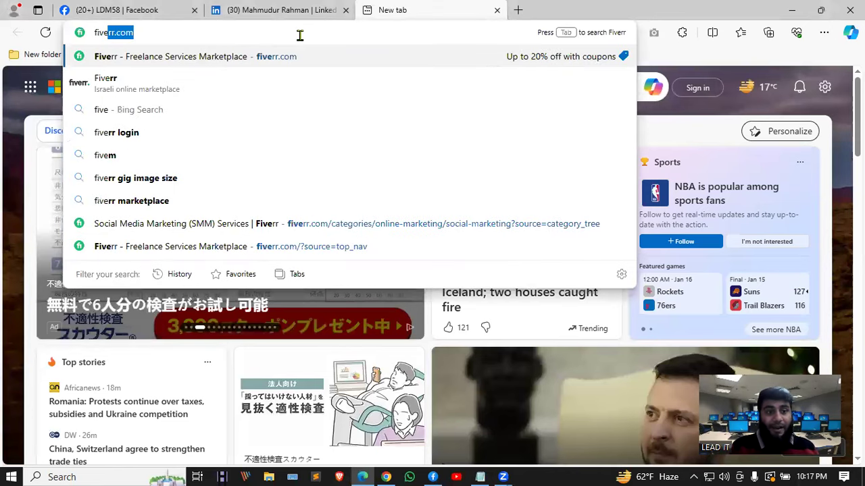
pyautogui.press('Return')
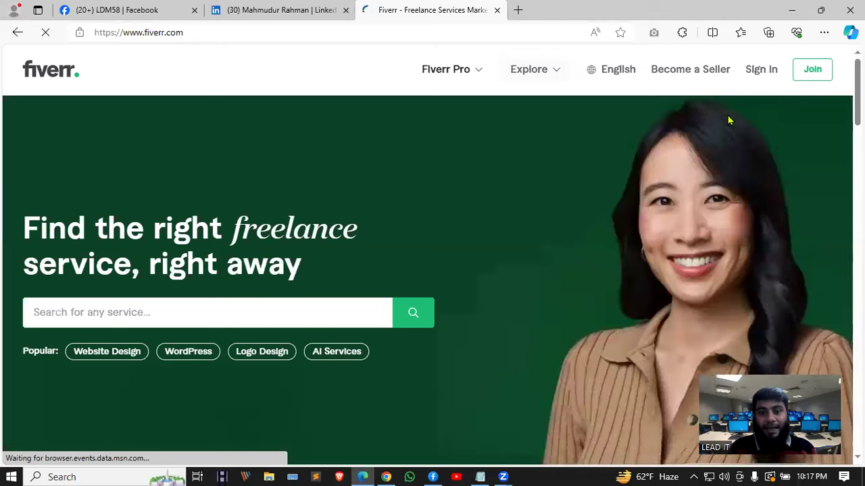
pyautogui.click(100, 312)
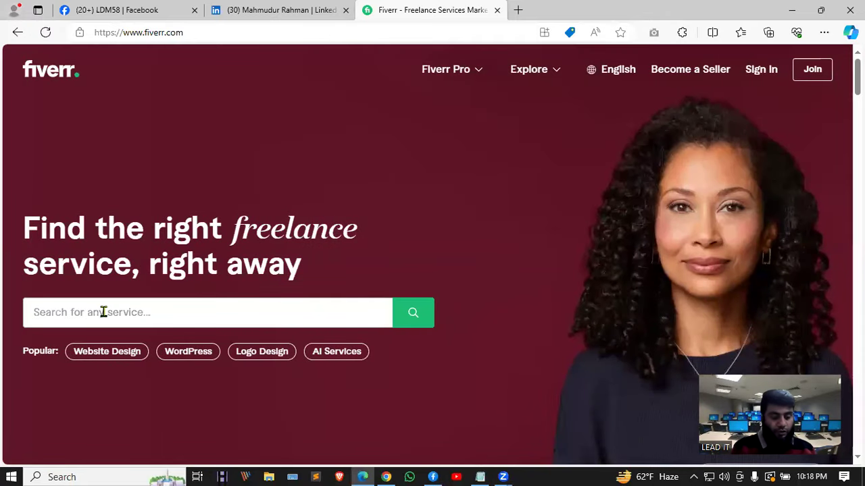
# - Search Fiverr for 'linkedin profile optimization' and browse the gigs priced $25 to $235
pyautogui.write('link')
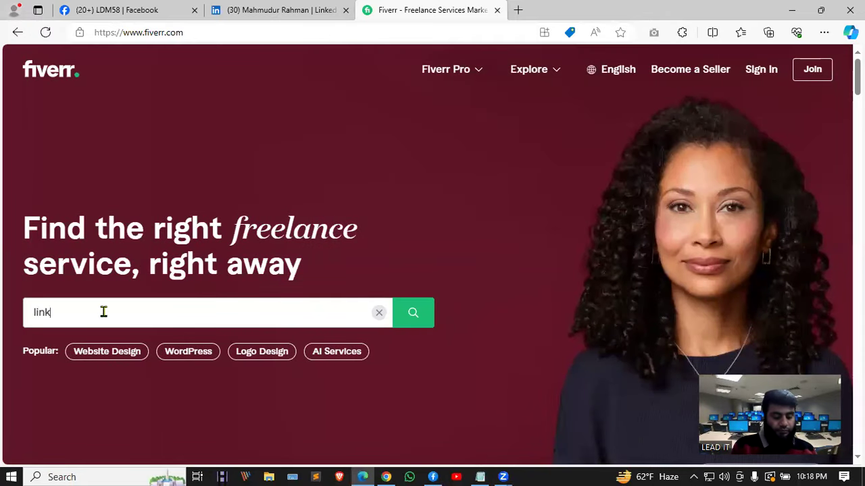
pyautogui.write('edin')
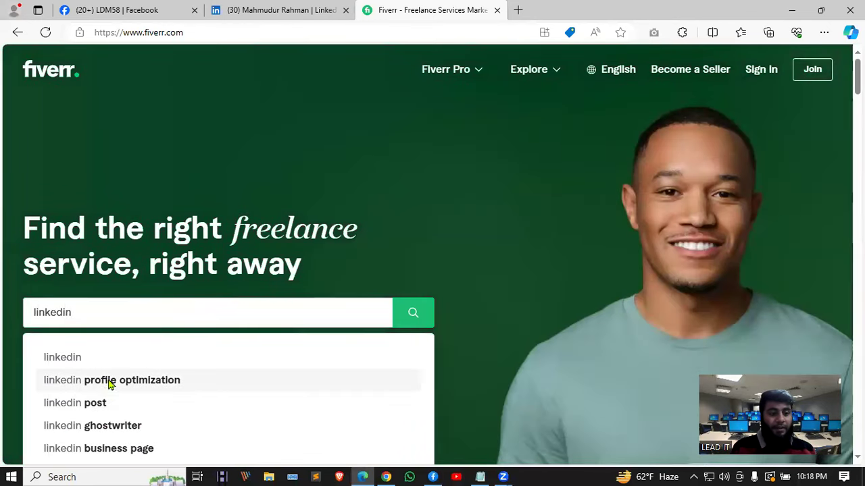
pyautogui.click(109, 381)
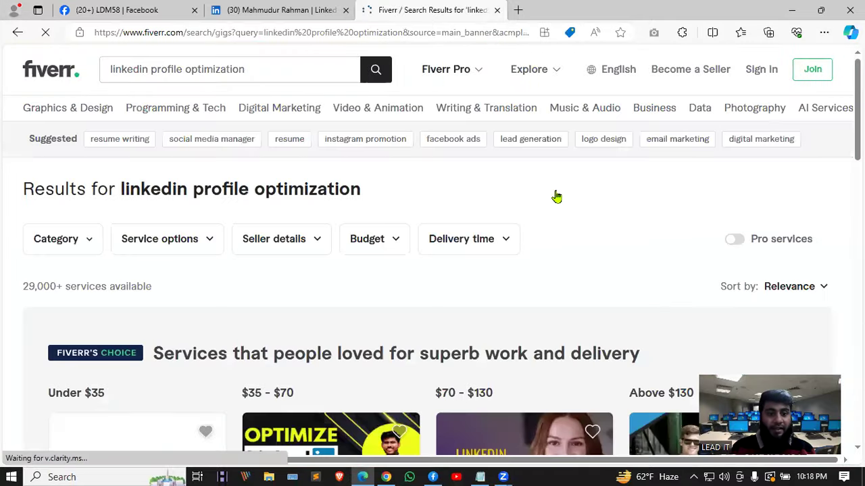
pyautogui.scroll(-4, 557, 195)
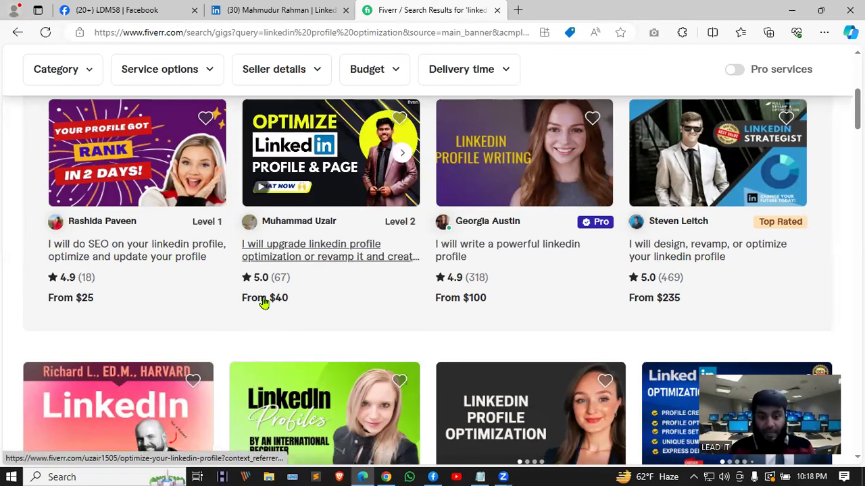
pyautogui.scroll(-3, 264, 308)
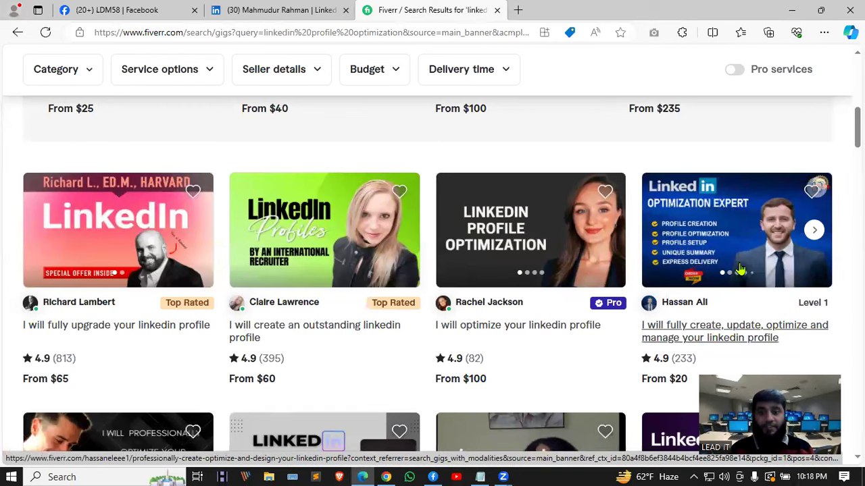
# - View the $20 LinkedIn optimization gig's Basic package features, then return to LinkedIn's Add experience form
pyautogui.click(693, 336)
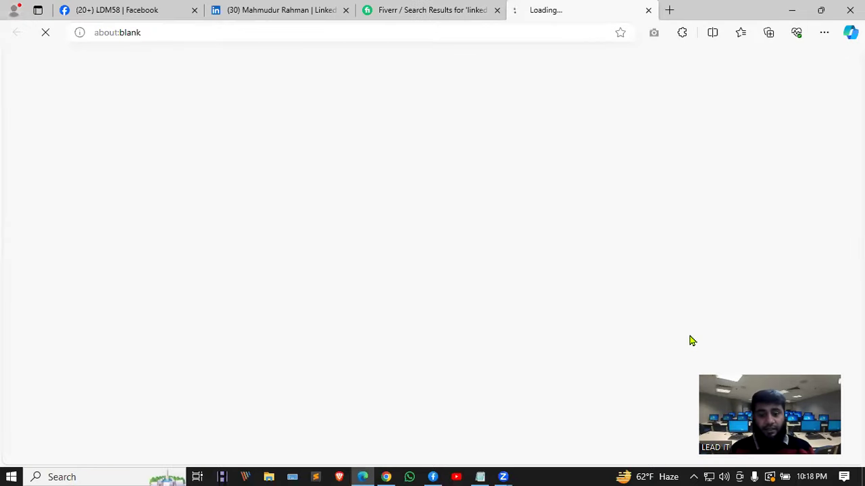
pyautogui.scroll(-2, 521, 245)
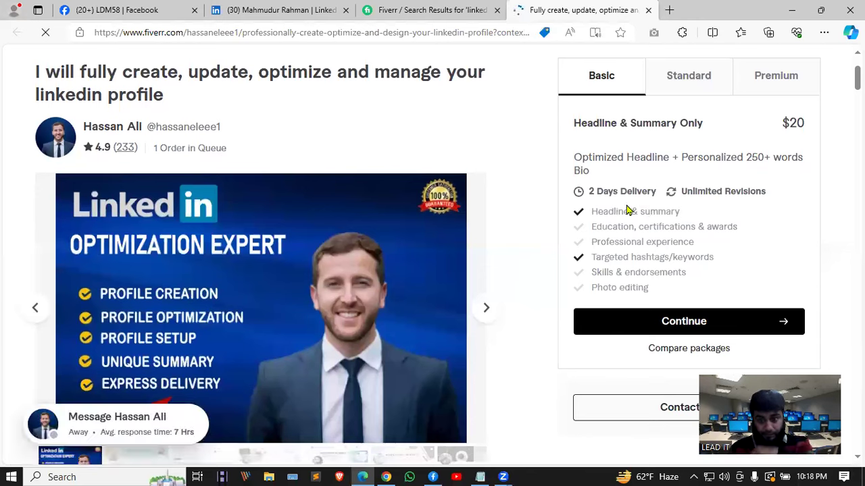
pyautogui.moveTo(591, 212); pyautogui.dragTo(707, 216)
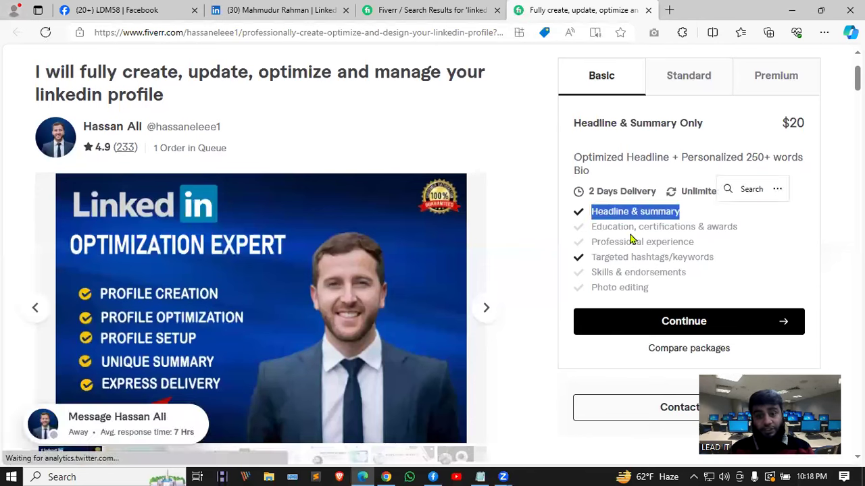
pyautogui.moveTo(591, 227); pyautogui.dragTo(750, 231)
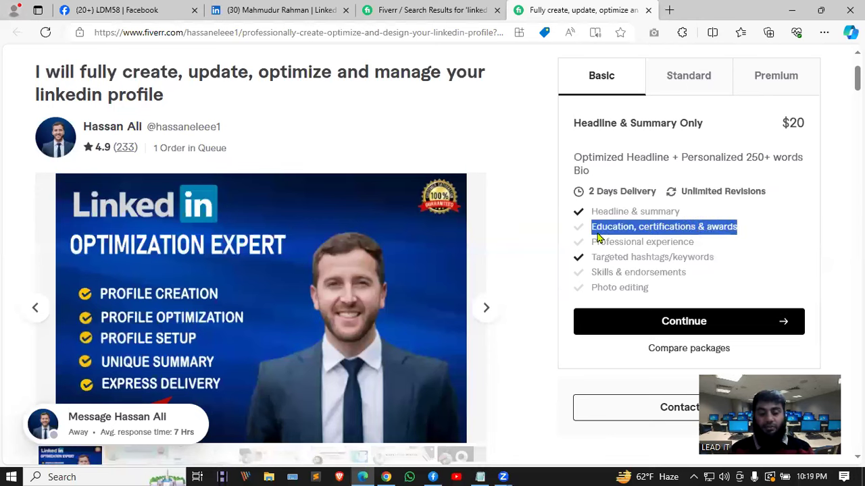
pyautogui.moveTo(593, 241); pyautogui.dragTo(716, 244)
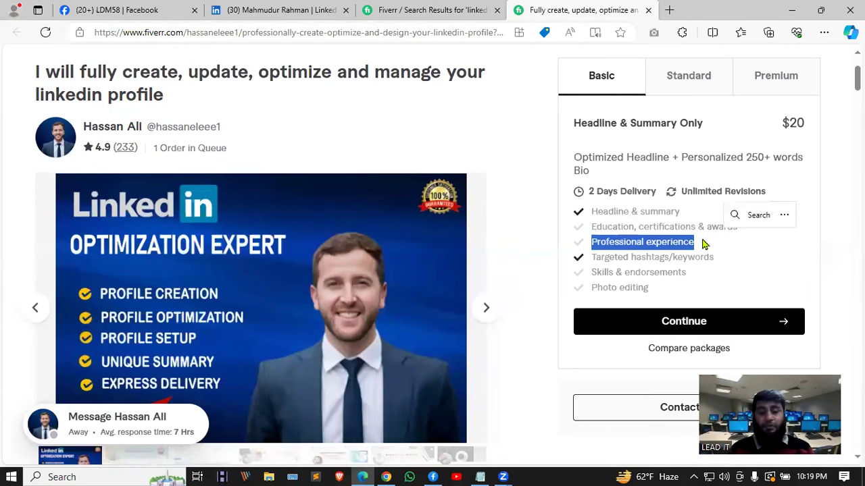
pyautogui.click(406, 8)
pyautogui.hotkey('alt', 'Tab')
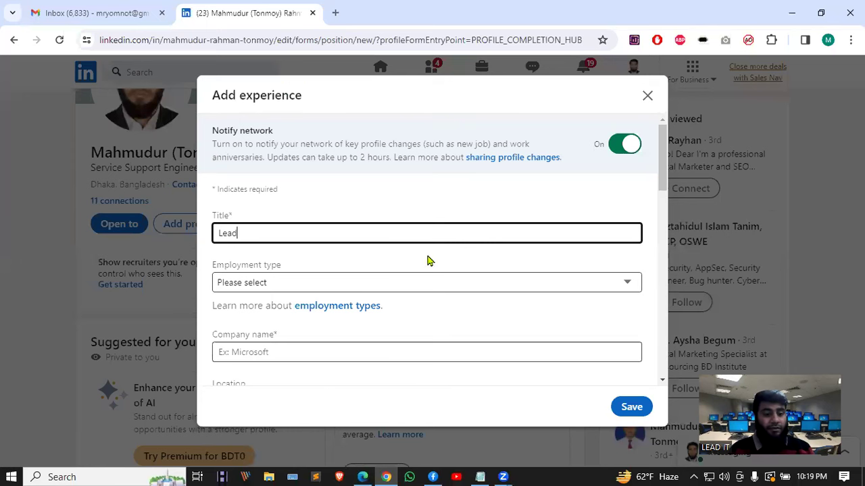
# - Scroll the Add experience form, then highlight the gig's Targeted hashtags/keywords feature on Fiverr
pyautogui.scroll(-5, 427, 260)
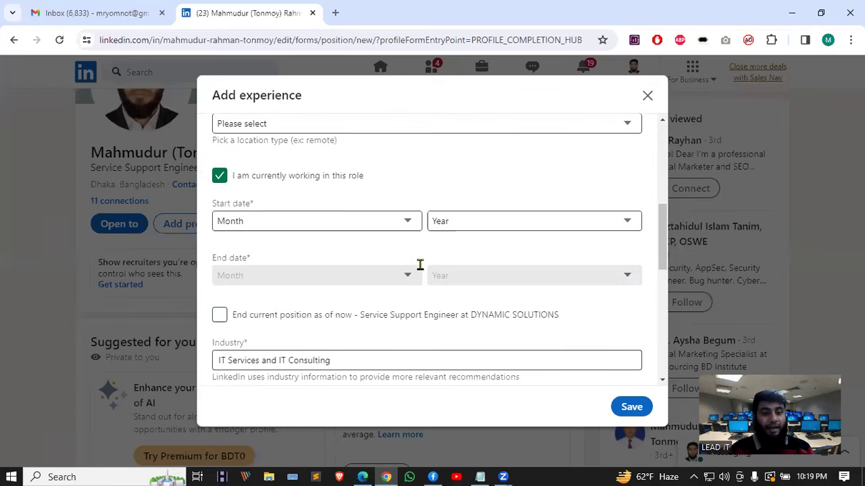
pyautogui.scroll(5, 452, 309)
pyautogui.scroll(-8, 379, 268)
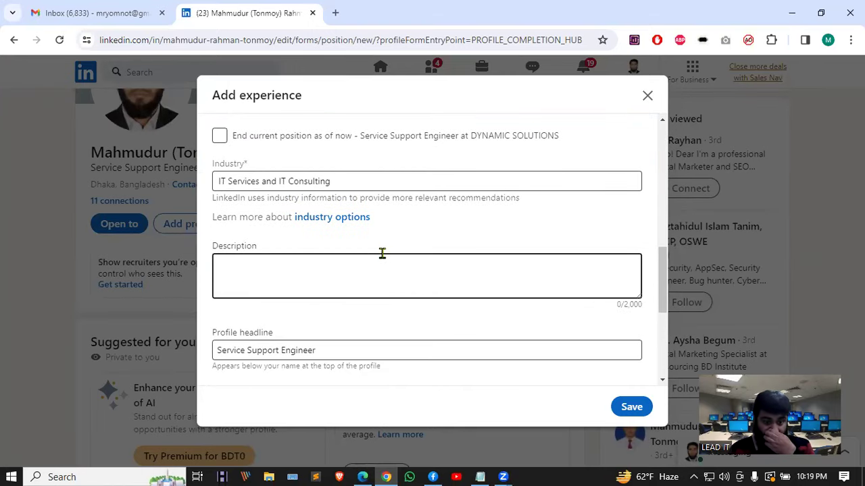
pyautogui.scroll(8, 384, 249)
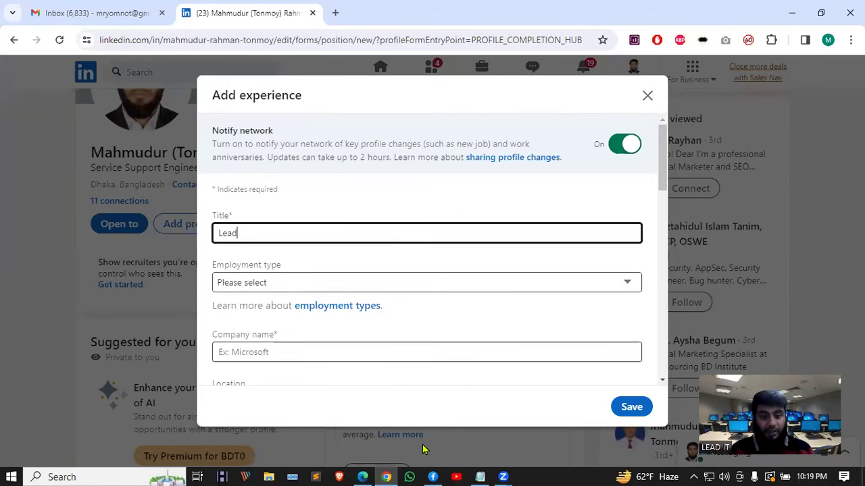
pyautogui.moveTo(365, 474)
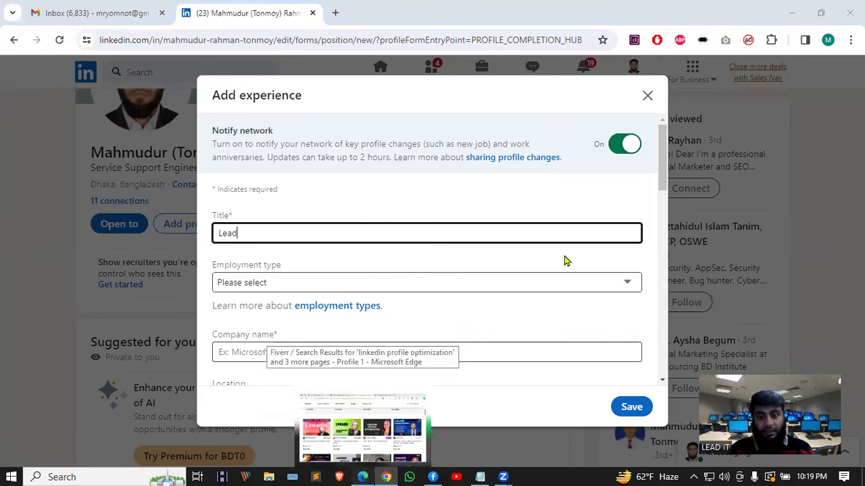
pyautogui.hotkey('alt', 'Tab')
pyautogui.moveTo(591, 257); pyautogui.dragTo(722, 258)
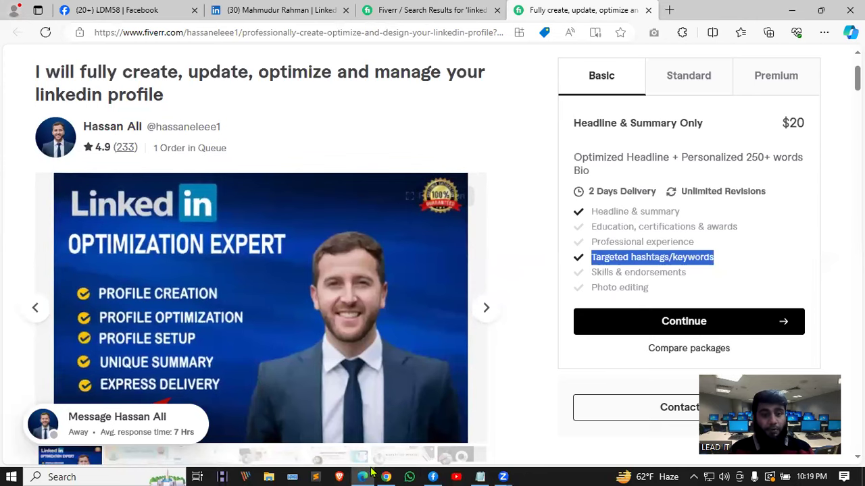
# - Highlight the Digital Marketing Specialist profile's hashtag line and bring up the Edit intro dialog
pyautogui.hotkey('ctrl', 'shift', 'Tab')
pyautogui.hotkey('ctrl', 'shift', 'Tab')
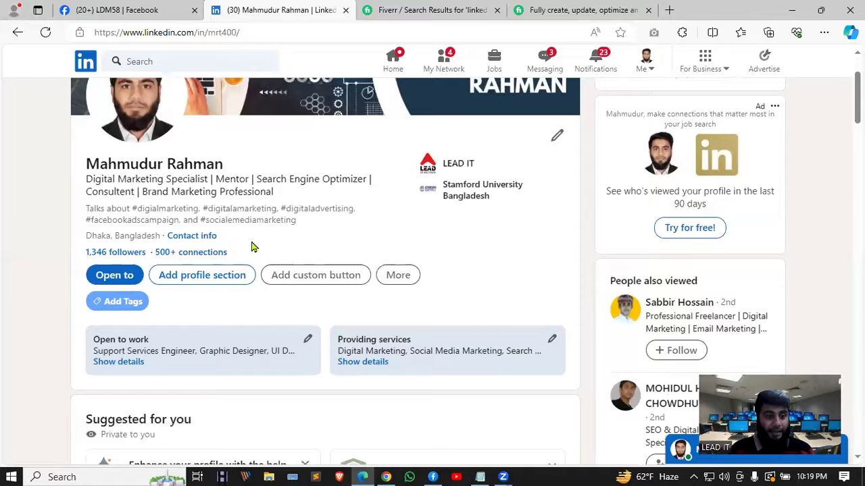
pyautogui.moveTo(86, 187); pyautogui.dragTo(296, 203)
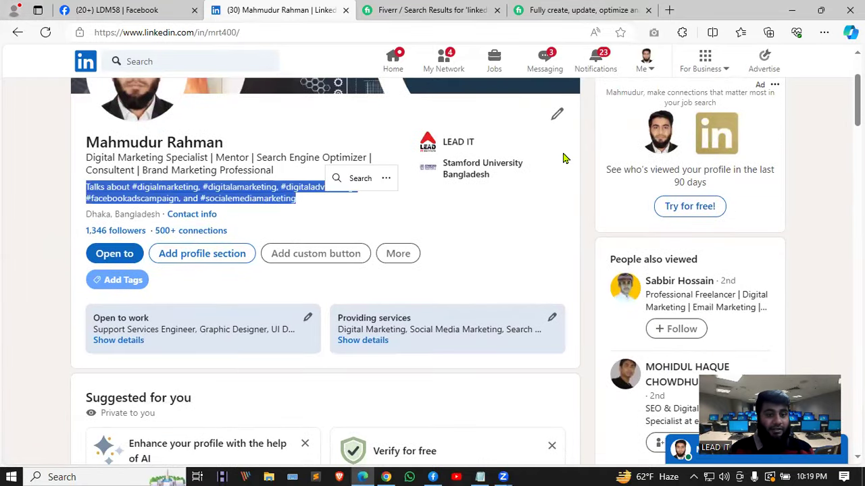
pyautogui.click(556, 116)
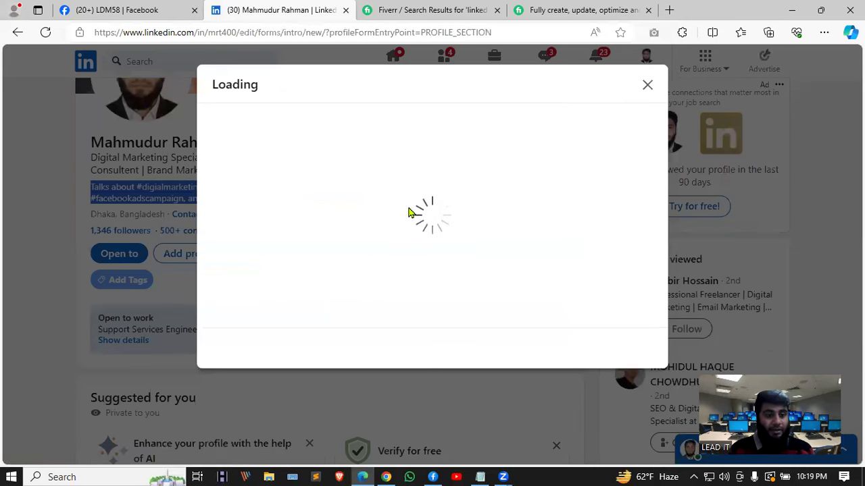
# - Go through the First, Last and Additional name fields of the Edit intro form
pyautogui.click(343, 218)
pyautogui.scroll(-2, 343, 219)
pyautogui.press('Tab')
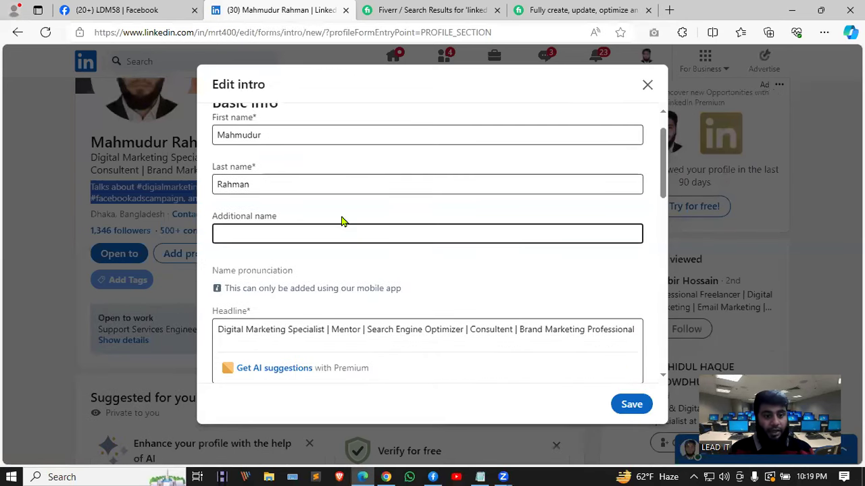
pyautogui.click(341, 222)
pyautogui.scroll(2, 332, 299)
pyautogui.click(227, 175)
pyautogui.click(267, 234)
pyautogui.click(265, 241)
# - Review the intro's headline, position, industry, education and location details
pyautogui.scroll(-2, 264, 241)
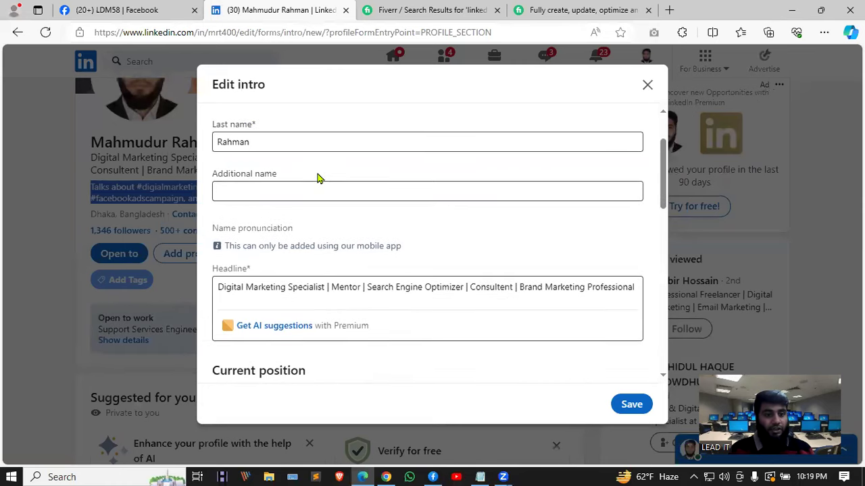
pyautogui.scroll(-1, 315, 237)
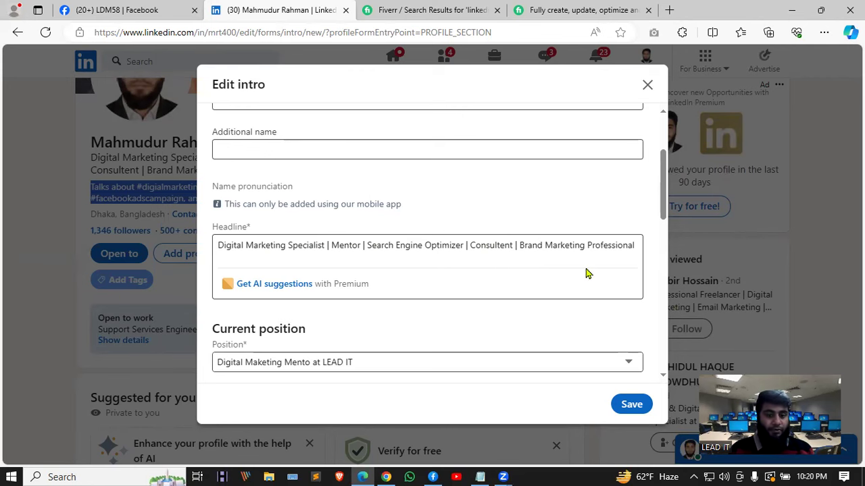
pyautogui.scroll(-1, 513, 288)
pyautogui.scroll(-1, 411, 278)
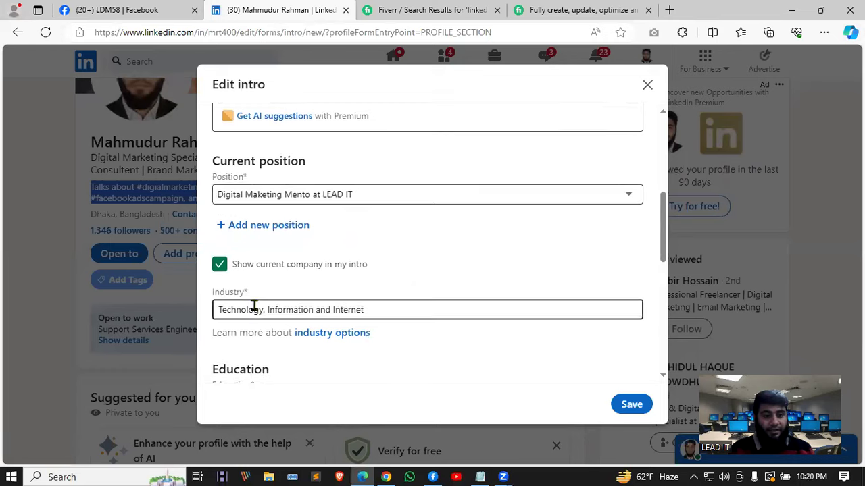
pyautogui.scroll(-3, 466, 309)
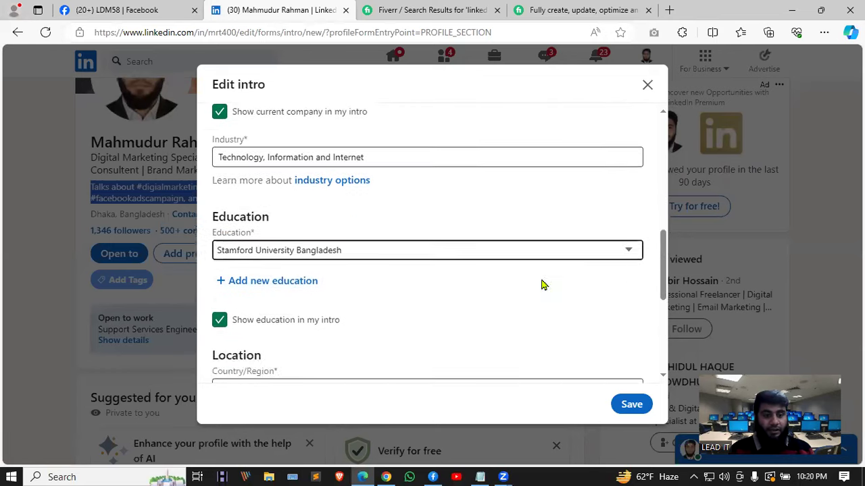
pyautogui.scroll(-3, 419, 277)
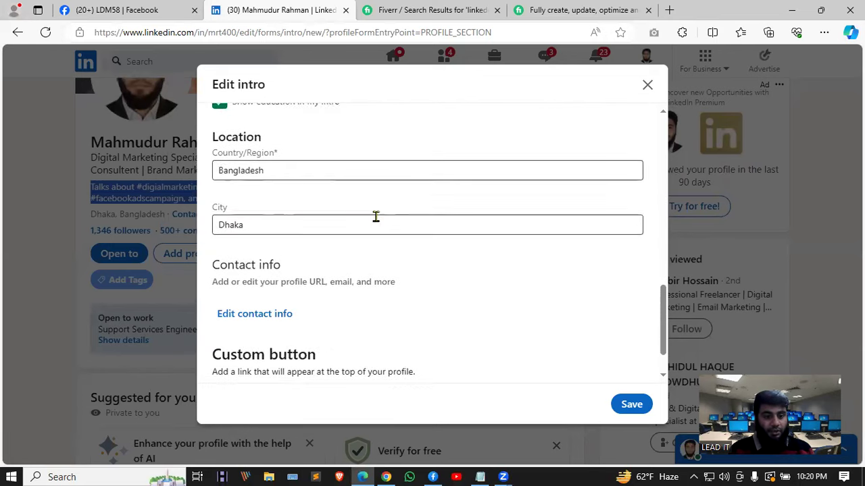
pyautogui.scroll(-1, 317, 223)
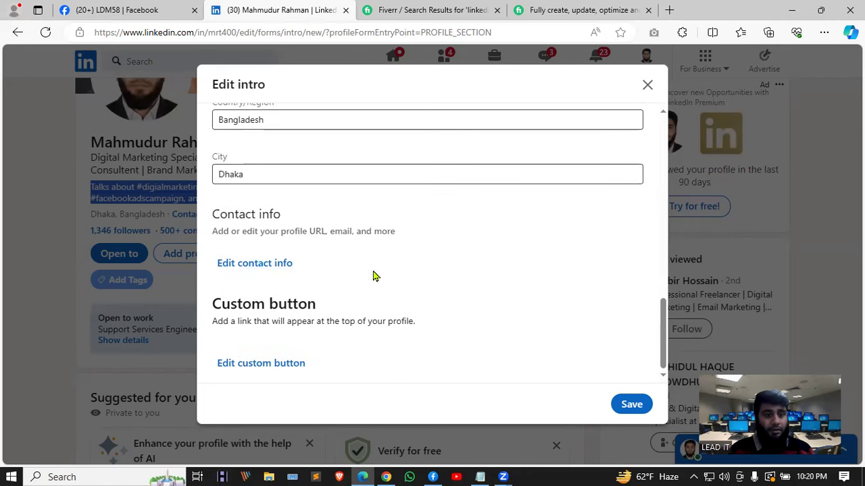
pyautogui.scroll(5, 372, 277)
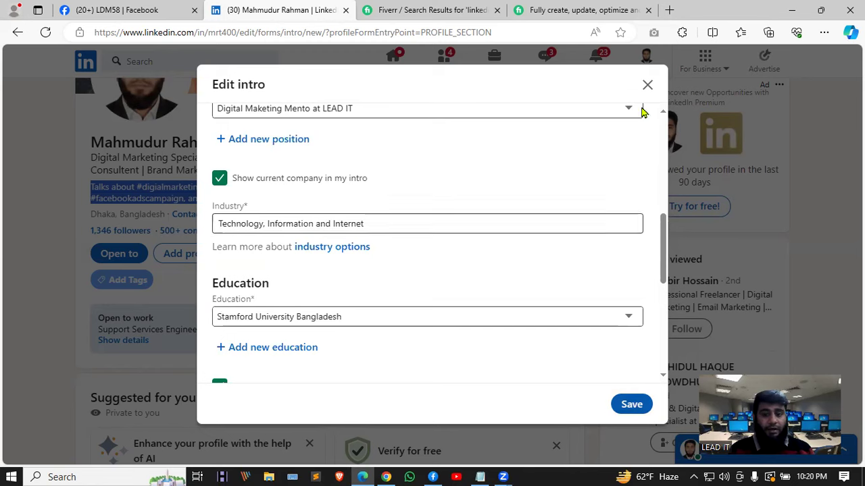
# - Close the Edit intro form without saving and scroll down to the About section
pyautogui.click(648, 85)
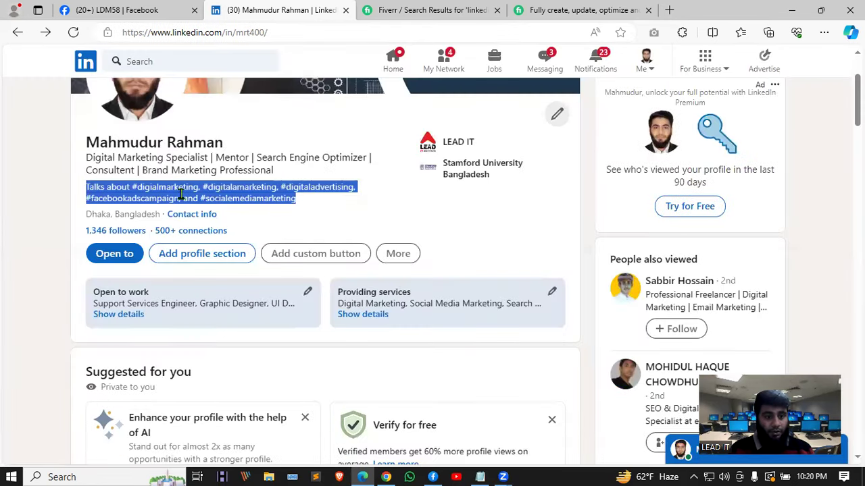
pyautogui.scroll(-1, 261, 233)
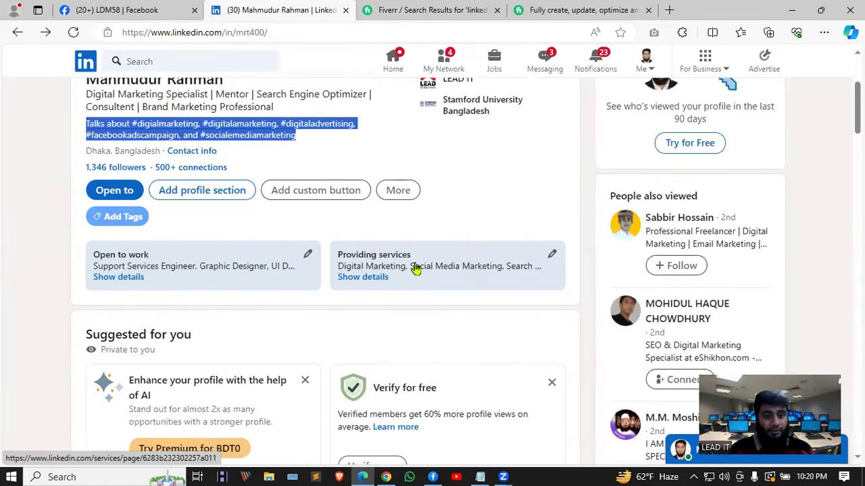
pyautogui.scroll(2, 387, 253)
pyautogui.scroll(-5, 386, 253)
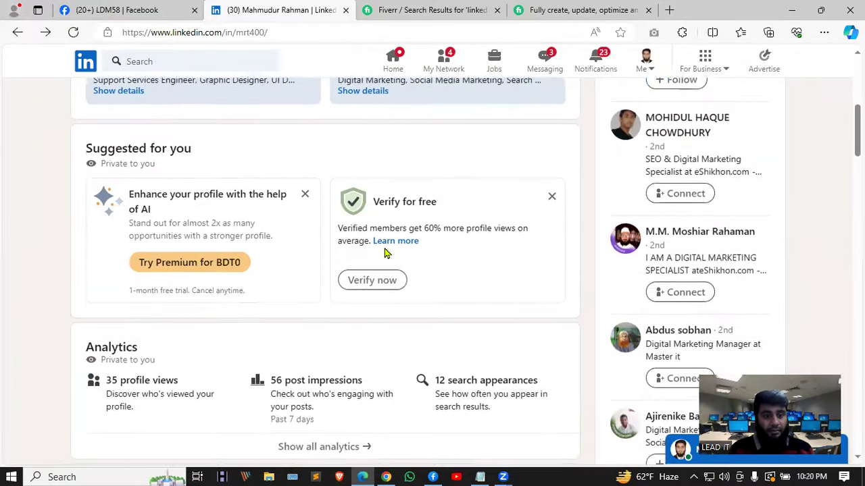
pyautogui.scroll(-6, 385, 252)
pyautogui.scroll(-2, 366, 236)
pyautogui.scroll(-5, 251, 250)
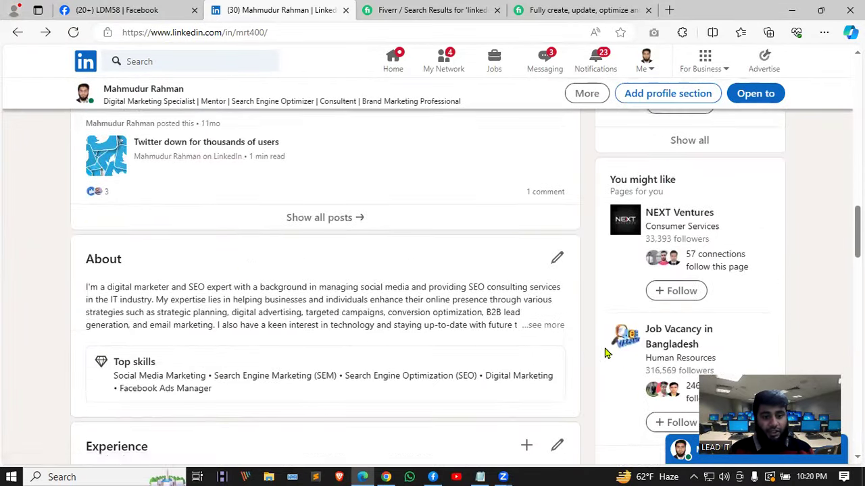
# - Expand the About text in full and inspect its specialty hashtag list, including #Digital marketing
pyautogui.click(546, 325)
pyautogui.scroll(-3, 525, 304)
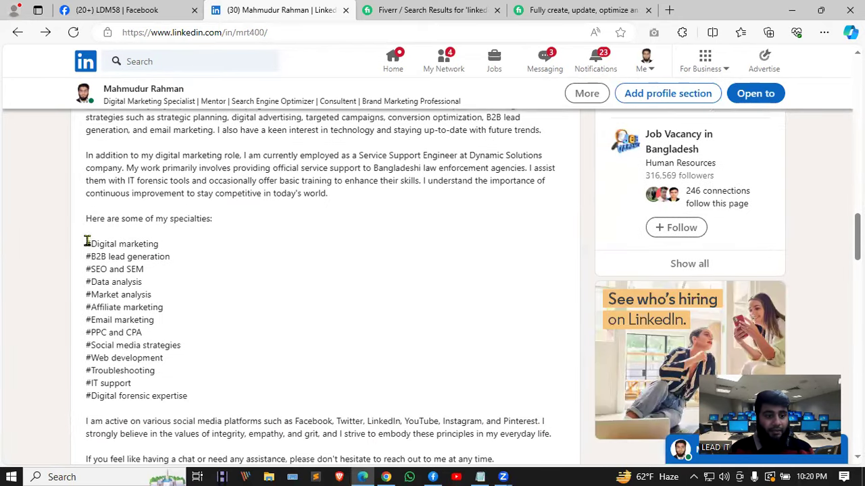
pyautogui.moveTo(84, 248); pyautogui.dragTo(191, 404)
pyautogui.scroll(-2, 228, 248)
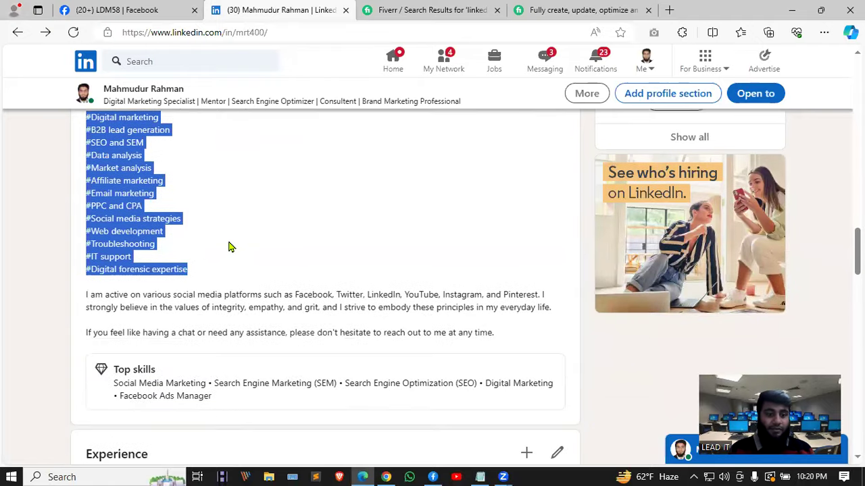
pyautogui.scroll(1, 228, 247)
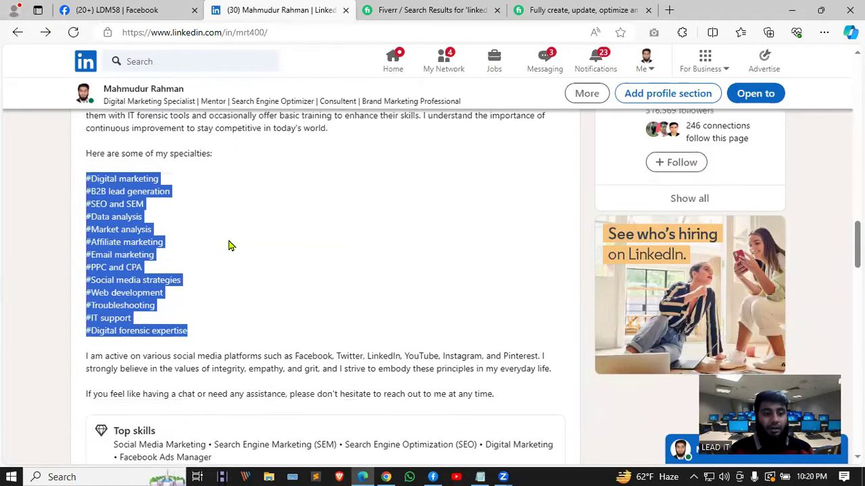
pyautogui.click(134, 193)
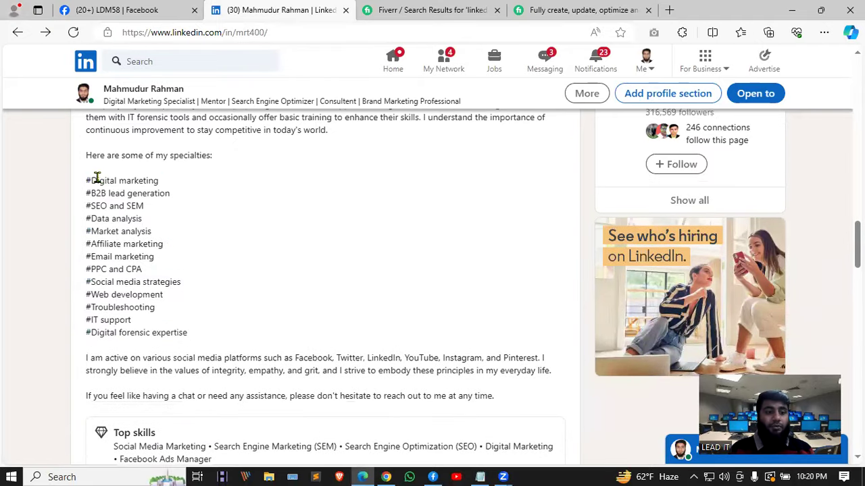
pyautogui.moveTo(92, 177); pyautogui.dragTo(155, 179)
pyautogui.click(195, 191)
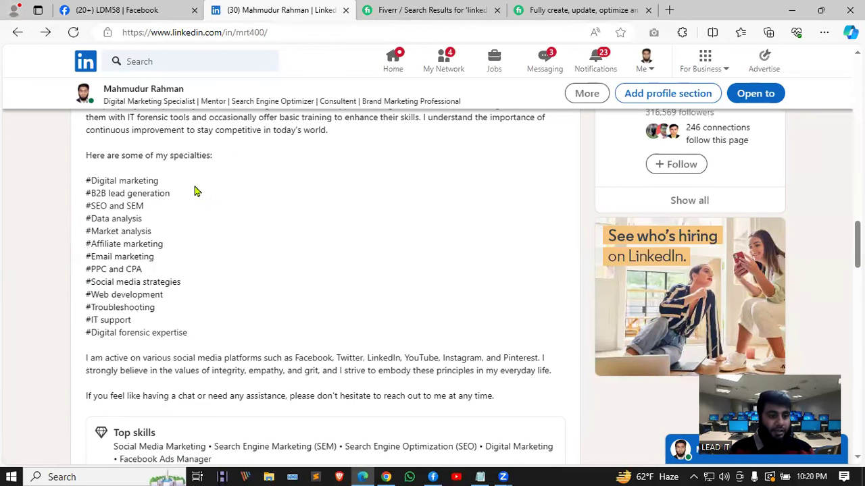
pyautogui.scroll(4, 426, 209)
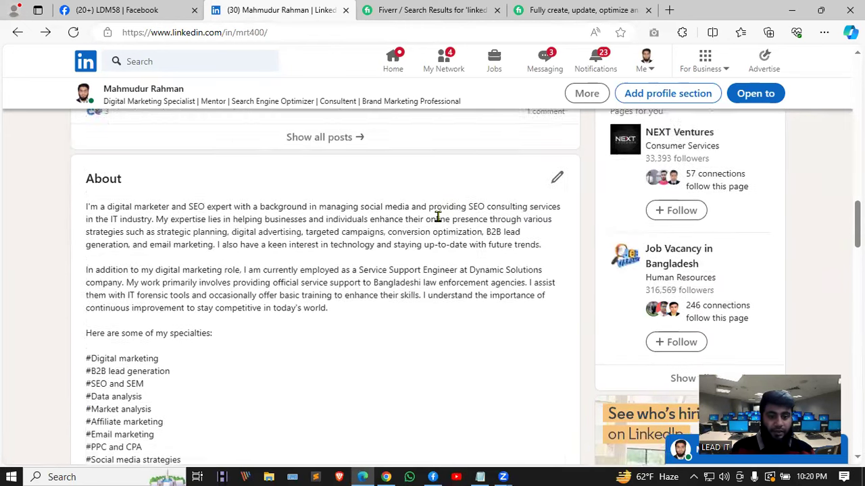
# - Open the About editor and change #Digital marketing to #Digital_marketing
pyautogui.click(558, 252)
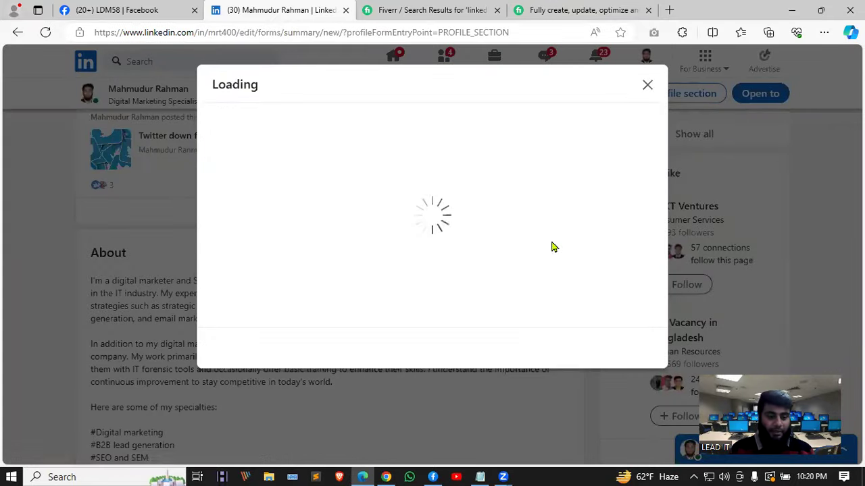
pyautogui.scroll(-3, 406, 225)
pyautogui.scroll(-2, 406, 225)
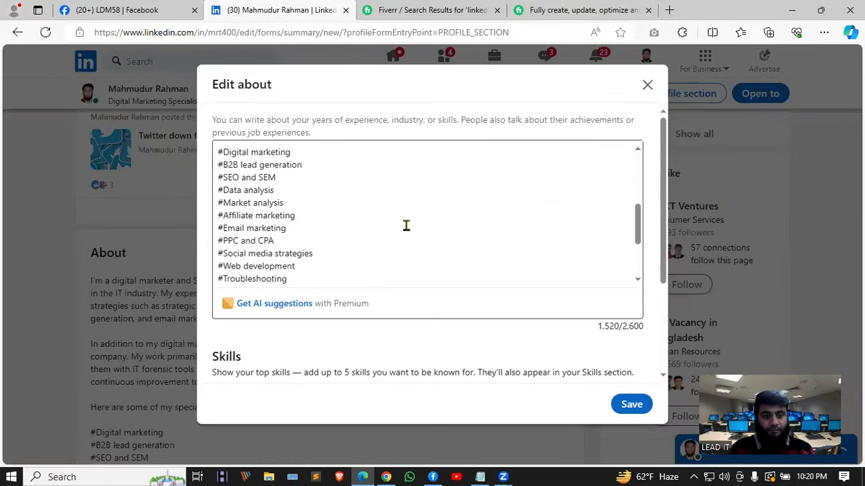
pyautogui.scroll(1, 406, 225)
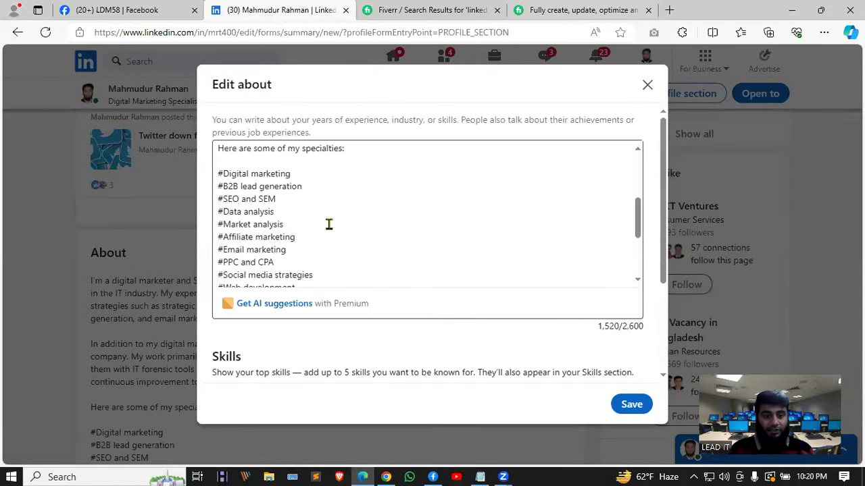
pyautogui.scroll(-2, 329, 225)
pyautogui.scroll(1, 329, 224)
pyautogui.click(252, 153)
pyautogui.press('BackSpace')
pyautogui.write('_')
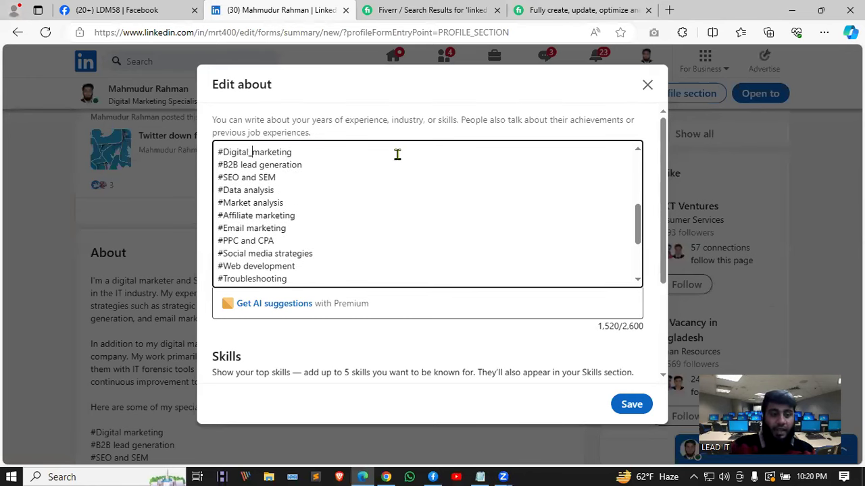
# - Join the words of the #B2B lead generation and #SEO hashtags with underscores
pyautogui.click(241, 166)
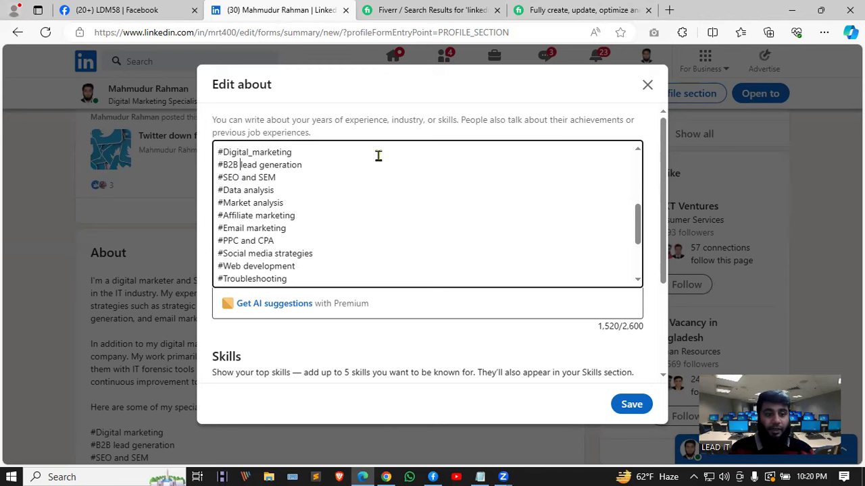
pyautogui.press('BackSpace')
pyautogui.write('_')
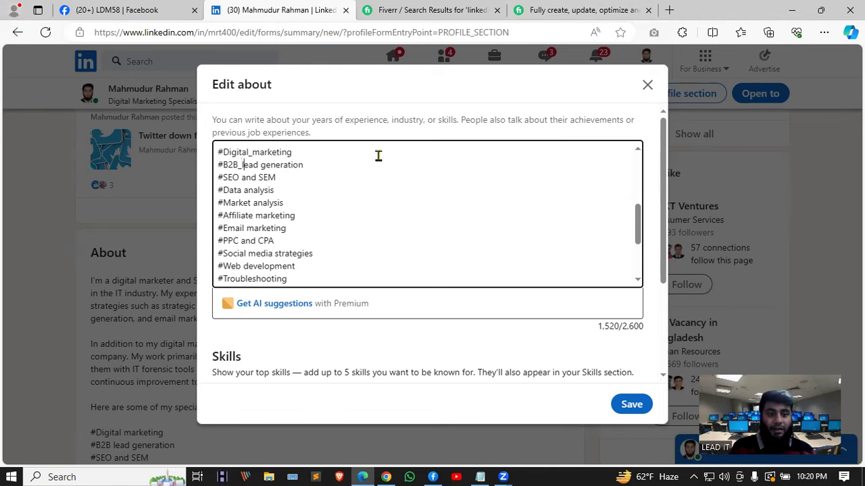
pyautogui.write('_')
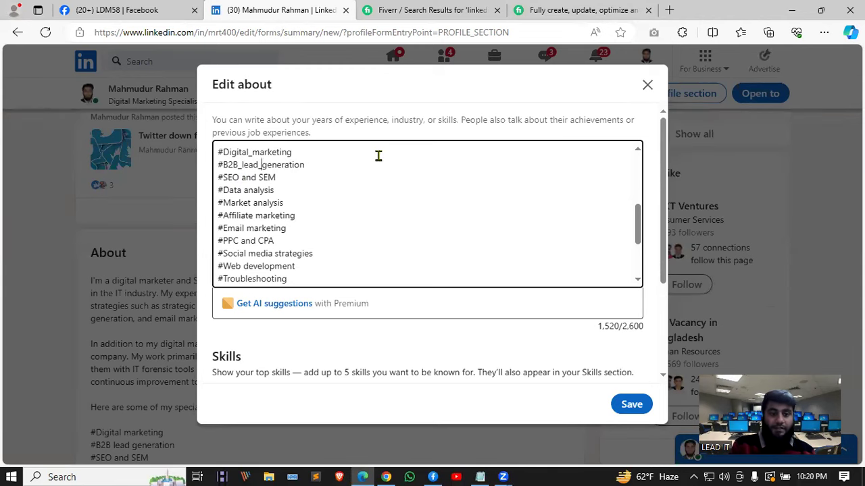
pyautogui.press('BackSpace')
pyautogui.write('_')
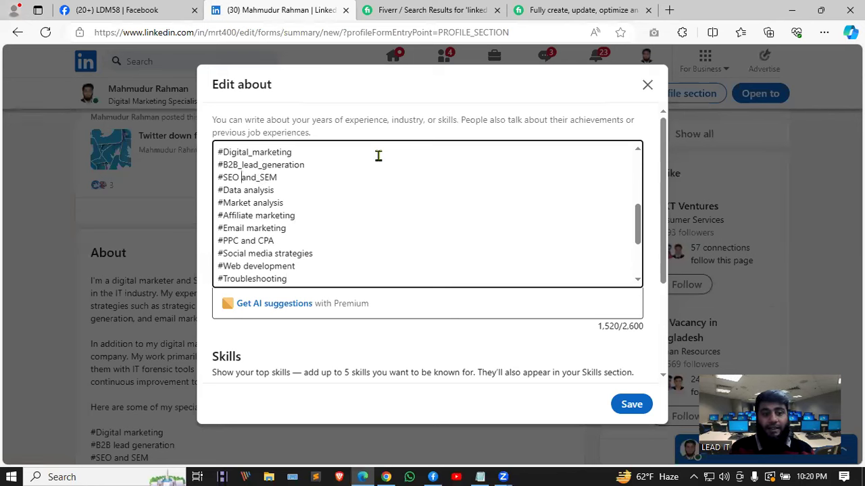
pyautogui.press('BackSpace')
pyautogui.write('_')
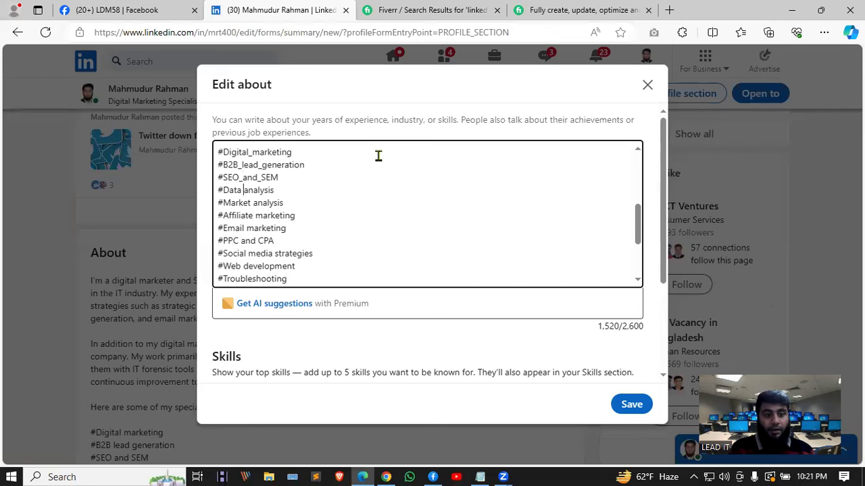
# - Change #Data analysis and #Market analysis to #Data_analysis and #Market_analysis
pyautogui.press('Down')
pyautogui.press('BackSpace')
pyautogui.write('_')
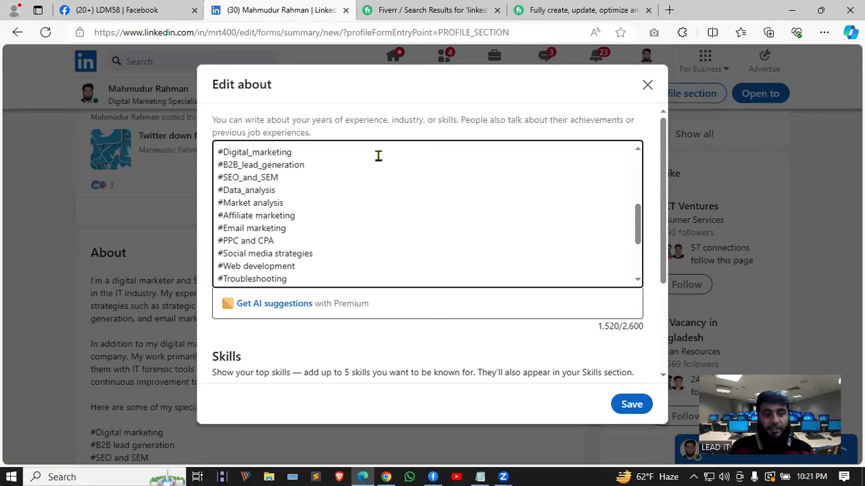
pyautogui.press('Down')
pyautogui.press('BackSpace')
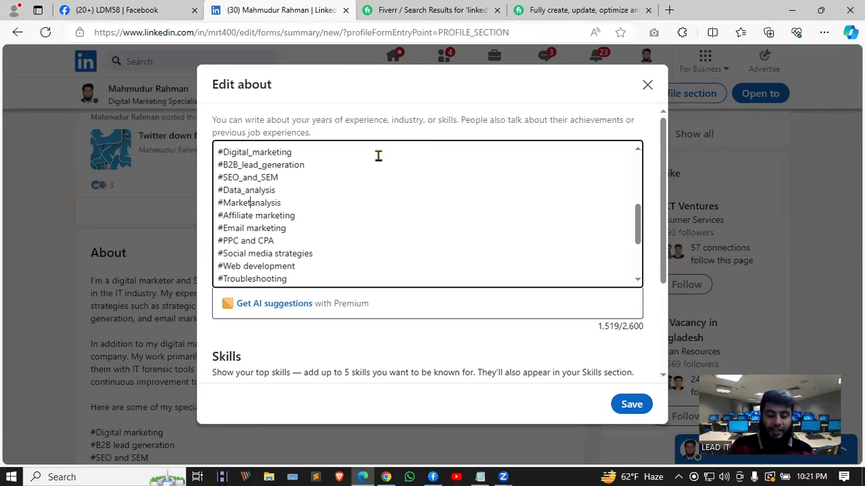
pyautogui.write('_')
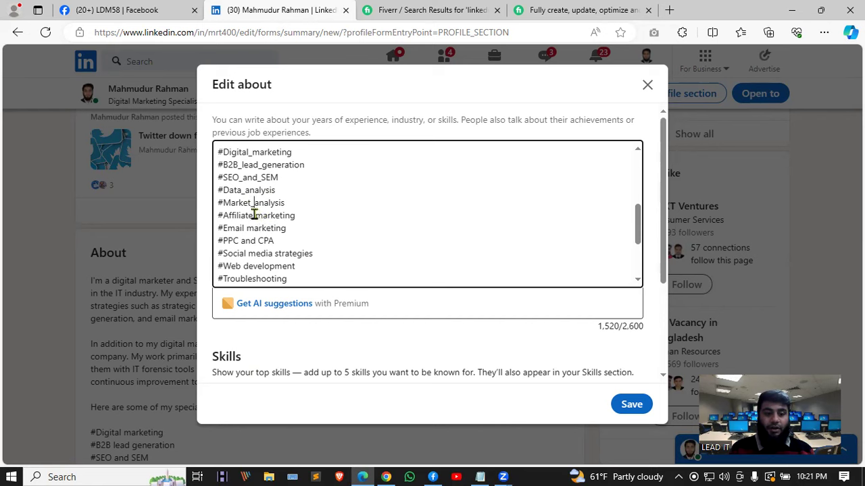
# - Undo an accidental word swap and change #Affiliate marketing to #Affiliate_marketing
pyautogui.moveTo(254, 214); pyautogui.dragTo(338, 212)
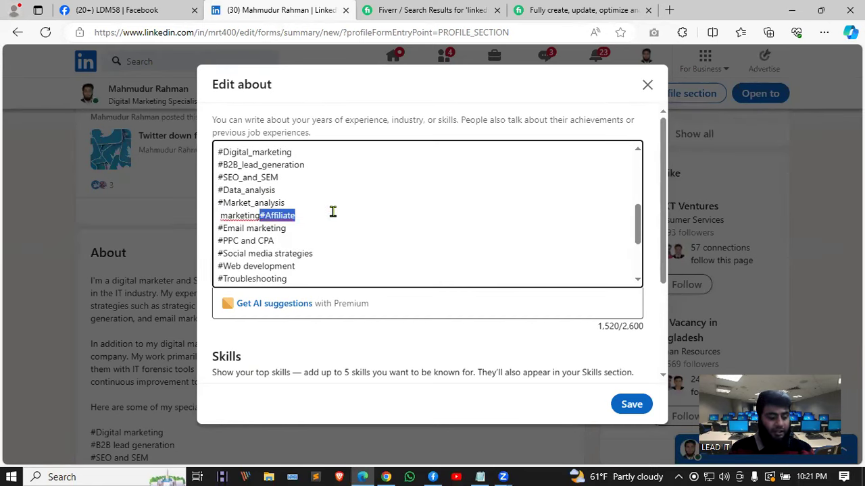
pyautogui.hotkey('ctrl', 'z')
pyautogui.click(322, 212)
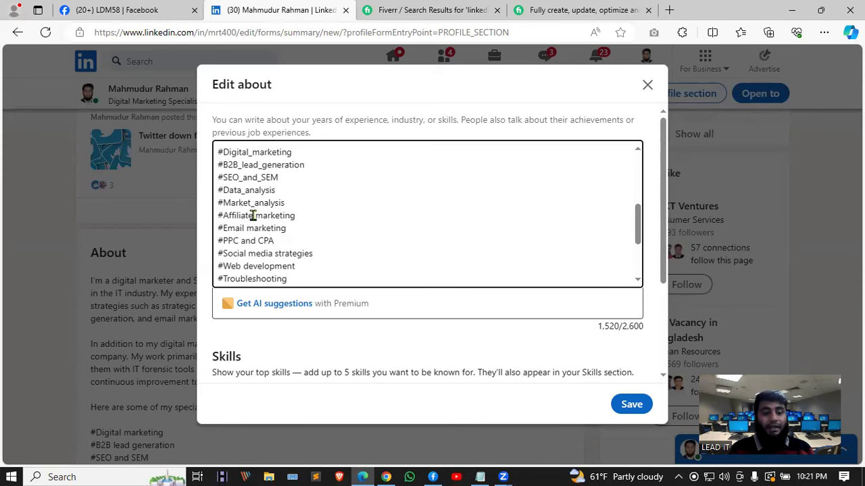
pyautogui.moveTo(255, 215); pyautogui.dragTo(295, 213)
pyautogui.click(314, 217)
pyautogui.press('BackSpace')
pyautogui.write('_')
# - Change #Email marketing to #Email_marketing and #PPC and CPA to #PPC_and_CPA
pyautogui.click(248, 227)
pyautogui.press('BackSpace')
pyautogui.write('_')
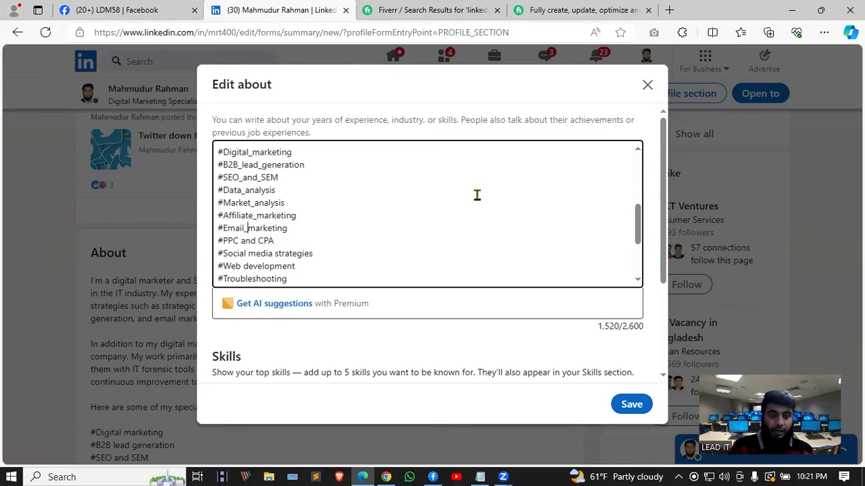
pyautogui.click(259, 240)
pyautogui.press('BackSpace')
pyautogui.write('_')
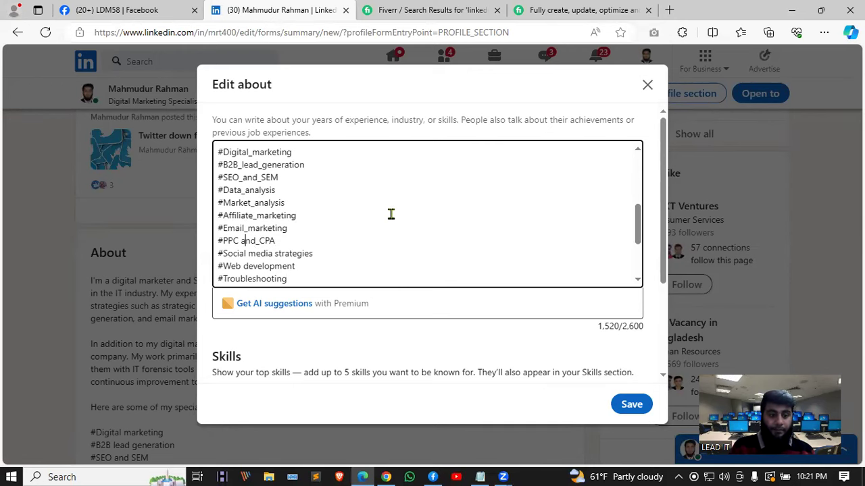
pyautogui.press('BackSpace')
pyautogui.write('_')
# - Begin joining #Social media strategies with underscores
pyautogui.moveTo(292, 246); pyautogui.dragTo(196, 245)
pyautogui.click(233, 239)
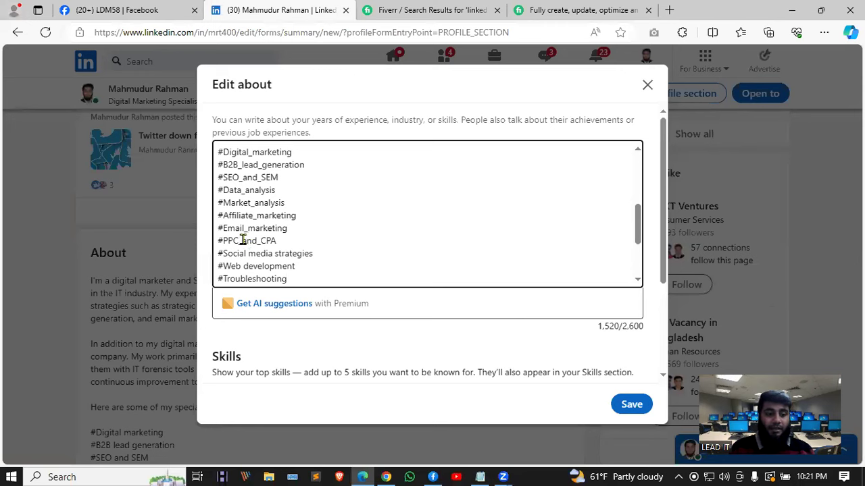
pyautogui.press('Right')
pyautogui.press('Right')
pyautogui.press('Right')
pyautogui.press('Right')
pyautogui.press('Right')
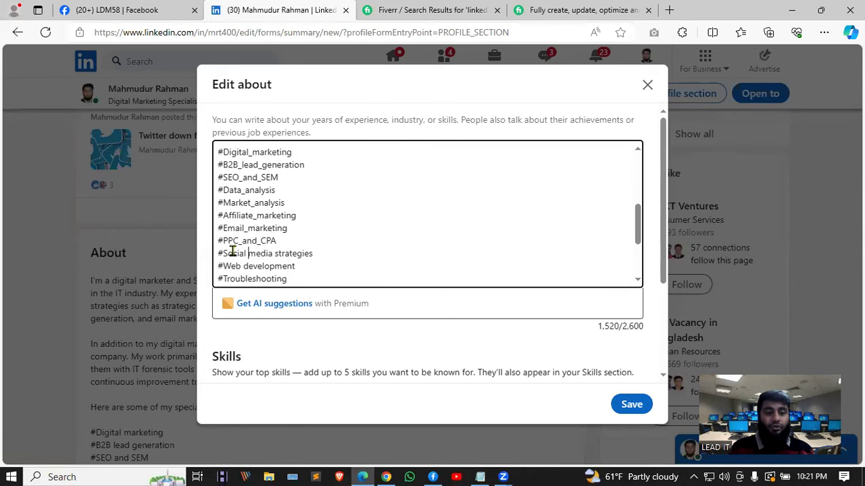
pyautogui.press('BackSpace')
pyautogui.write('_')
pyautogui.press('BackSpace')
# - Finish #Social_media_strategies and underscore #Web_development and #IT_support
pyautogui.write('_')
pyautogui.scroll(-1, 311, 255)
pyautogui.click(242, 245)
pyautogui.press('BackSpace')
pyautogui.write('_')
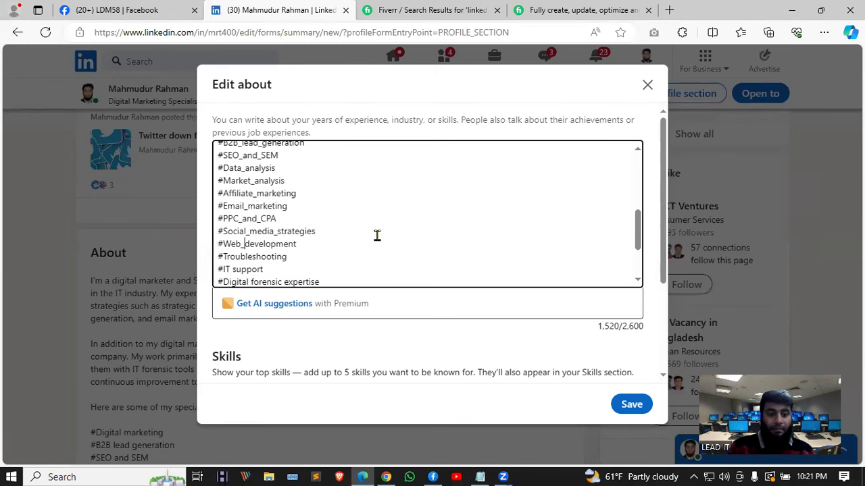
pyautogui.click(233, 270)
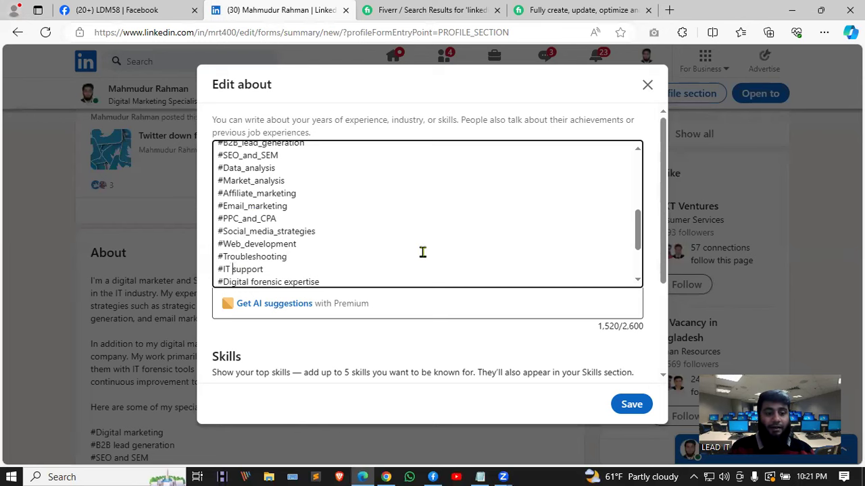
pyautogui.press('BackSpace')
pyautogui.write('_')
# - Change to #Digital_forensic_expertise, fix the mistyped 'expertise', and save the About section
pyautogui.scroll(-1, 368, 249)
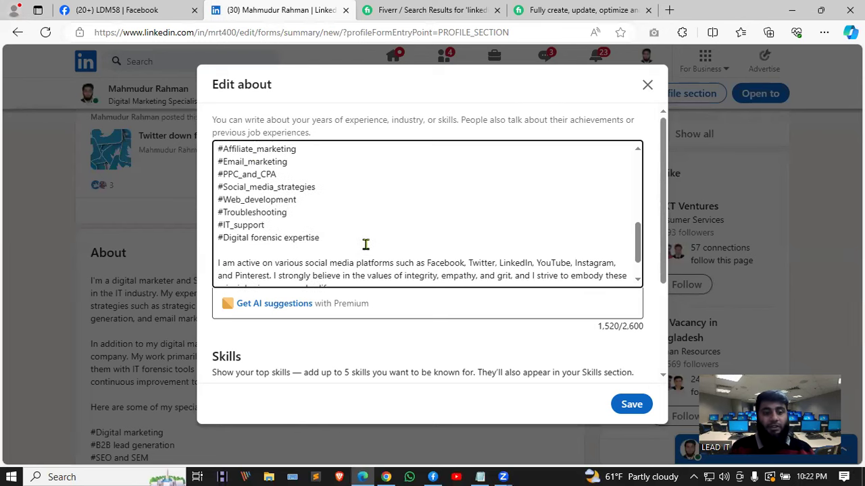
pyautogui.press('BackSpace')
pyautogui.write('_')
pyautogui.click(289, 237)
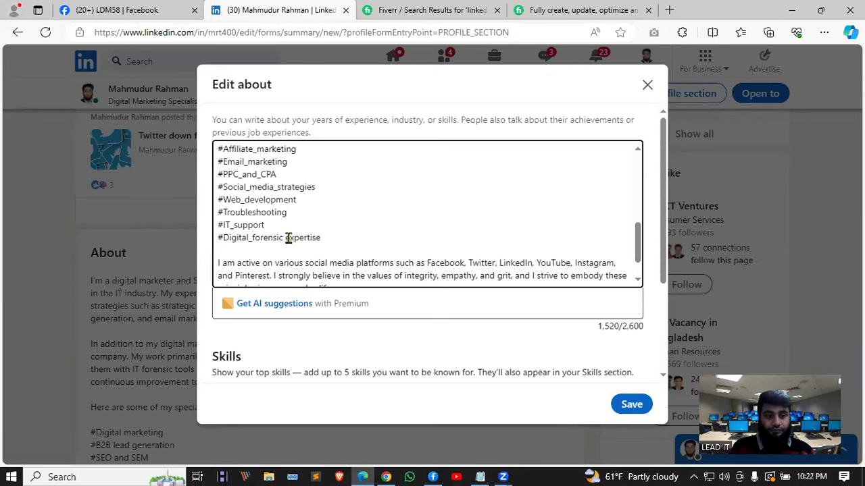
pyautogui.press('BackSpace')
pyautogui.write('_')
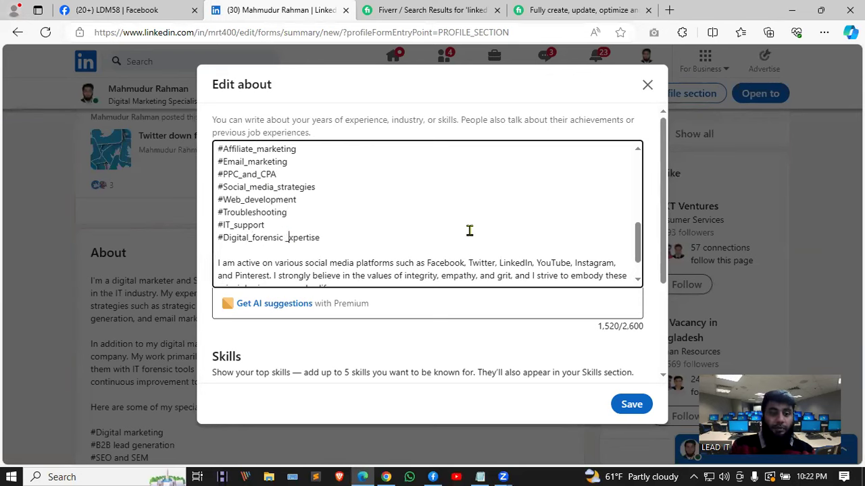
pyautogui.press('BackSpace')
pyautogui.write('e')
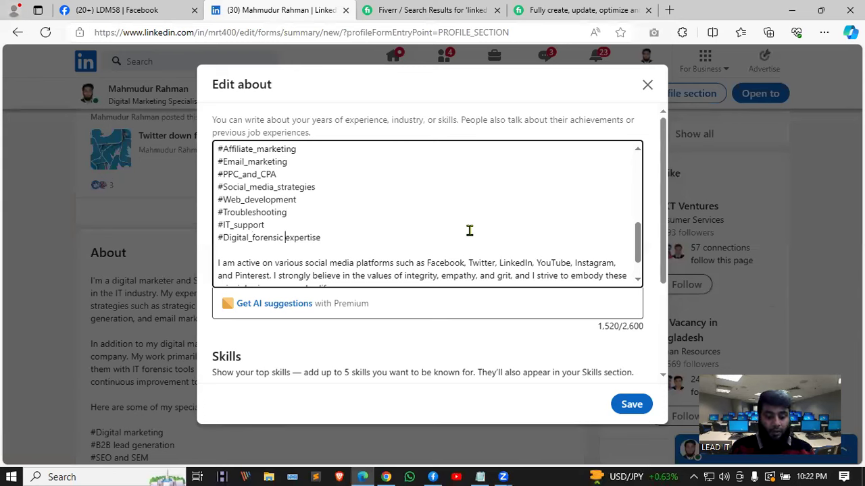
pyautogui.write('_')
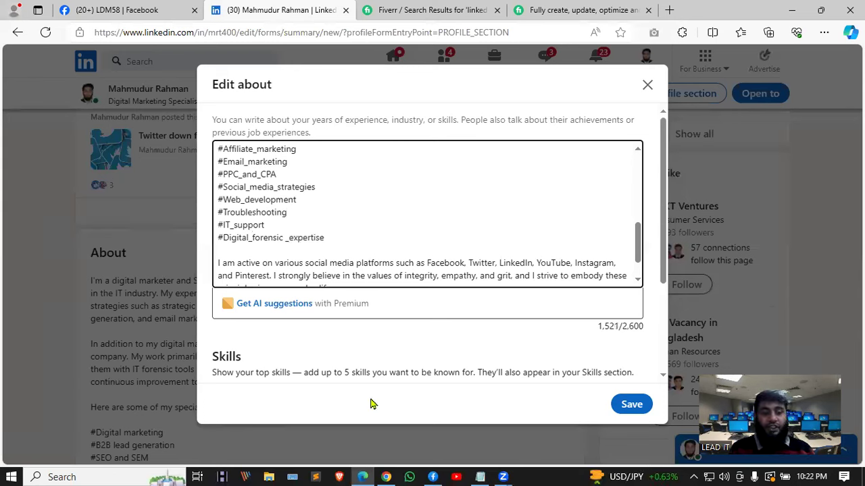
pyautogui.press('BackSpace')
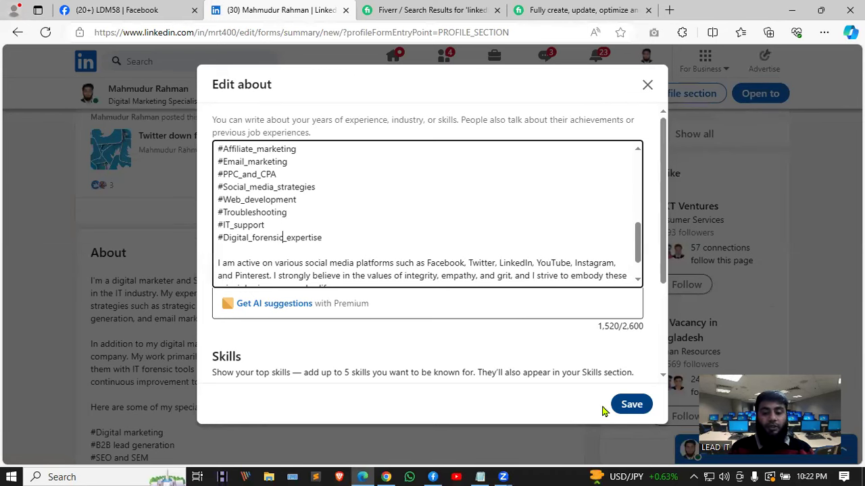
pyautogui.click(630, 400)
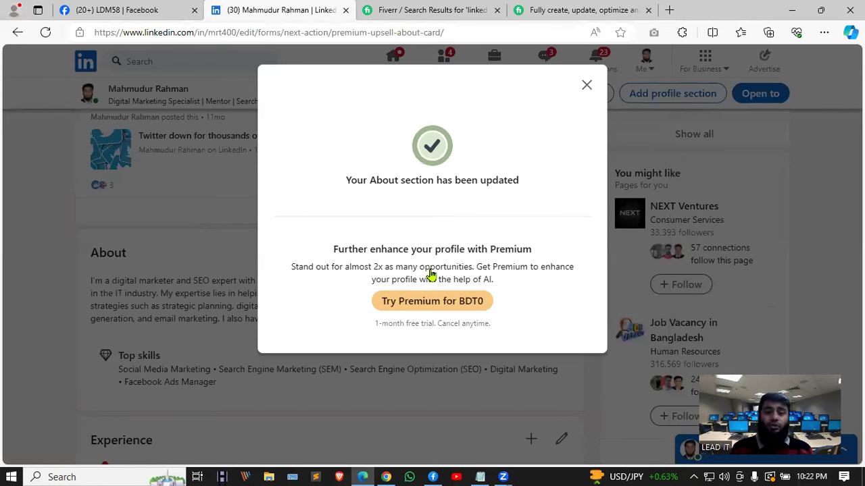
# - Dismiss the Premium upsell confirmation and scroll back to the top
pyautogui.click(586, 87)
pyautogui.scroll(8, 363, 257)
pyautogui.scroll(10, 365, 257)
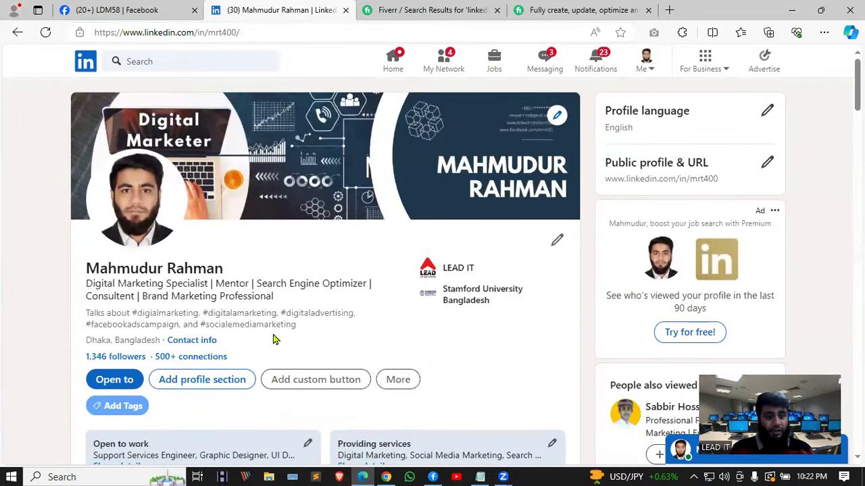
# - Reload the profile page and scroll down to its About summary and Top skills
pyautogui.click(45, 32)
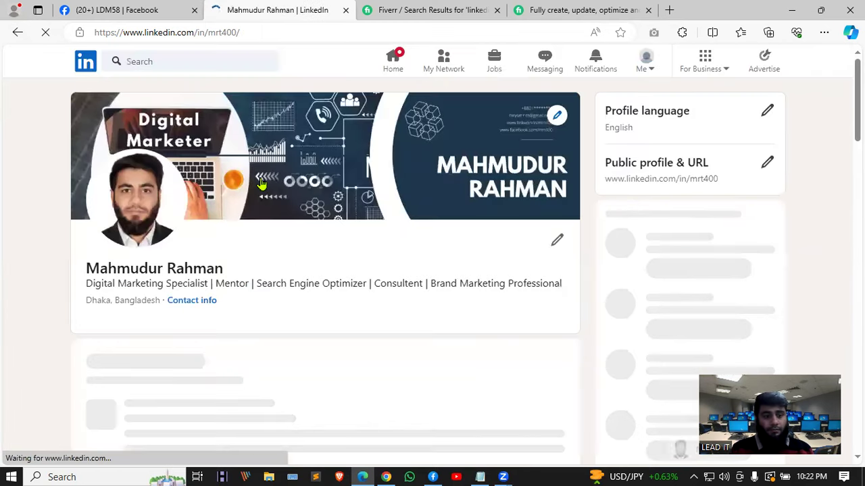
pyautogui.scroll(-1, 264, 184)
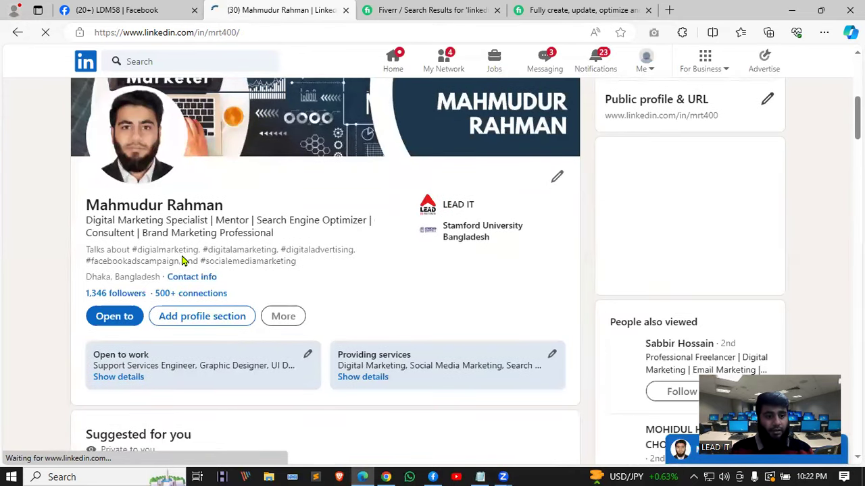
pyautogui.scroll(-10, 531, 334)
pyautogui.scroll(-3, 400, 313)
pyautogui.scroll(4, 401, 313)
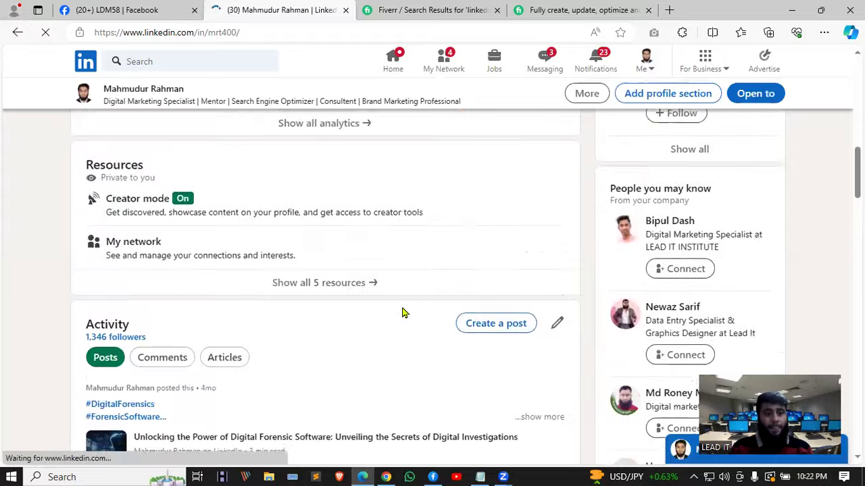
pyautogui.scroll(-4, 406, 353)
pyautogui.scroll(-4, 30, 272)
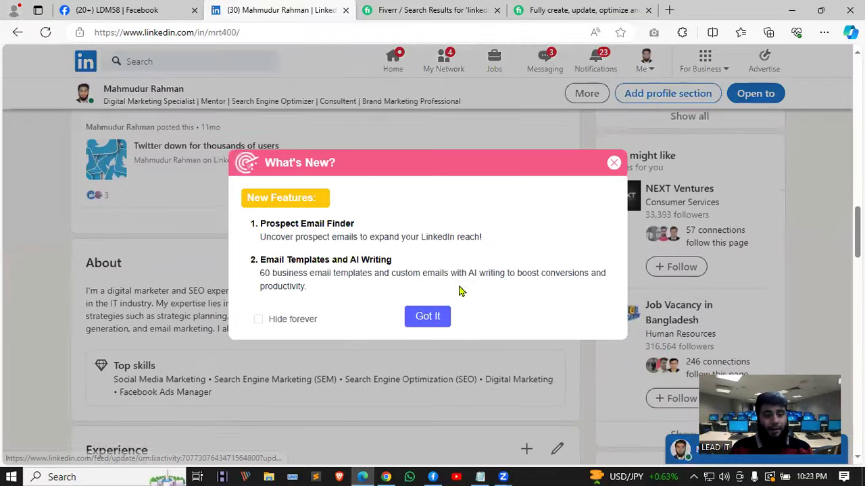
# - Close the What's New announcement and expand the About section to its full text
pyautogui.click(614, 163)
pyautogui.scroll(-2, 114, 342)
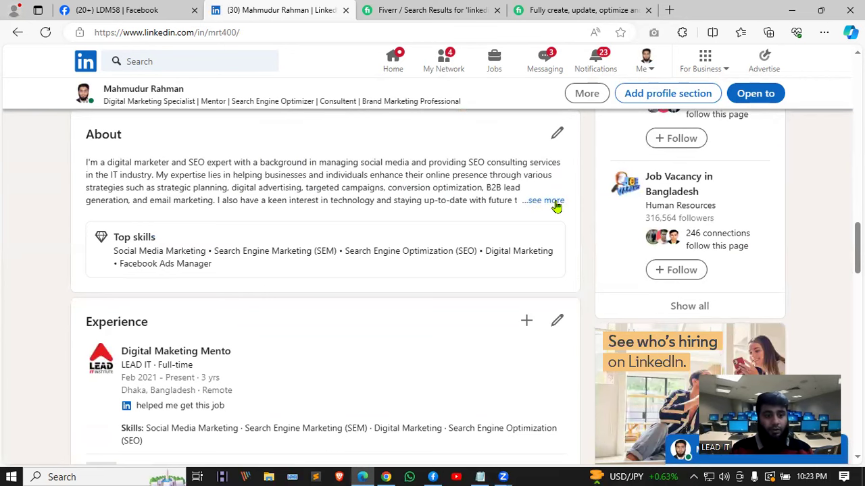
pyautogui.click(556, 201)
# - Scroll down through the profile to the Skills section and highlight its heading
pyautogui.scroll(-6, 168, 296)
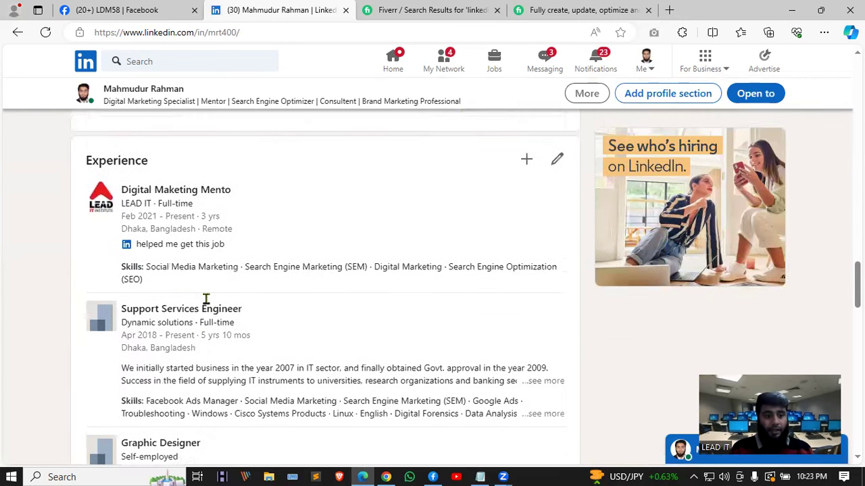
pyautogui.scroll(3, 206, 299)
pyautogui.scroll(-3, 228, 267)
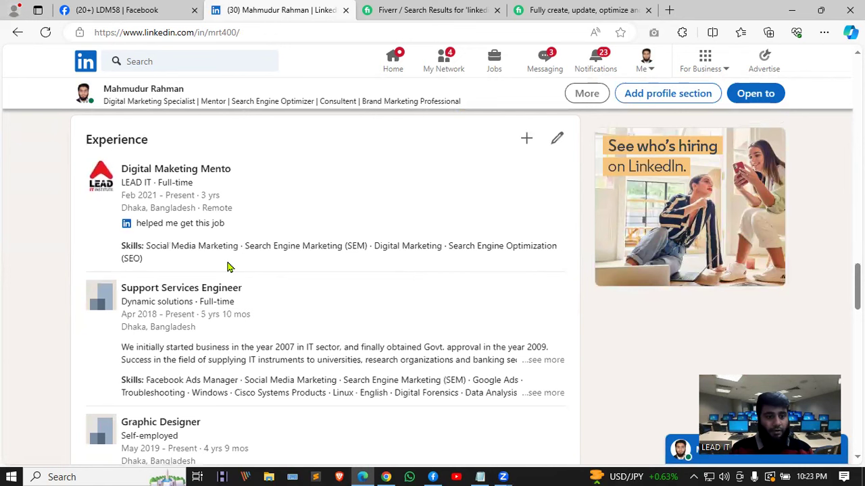
pyautogui.scroll(-1, 214, 184)
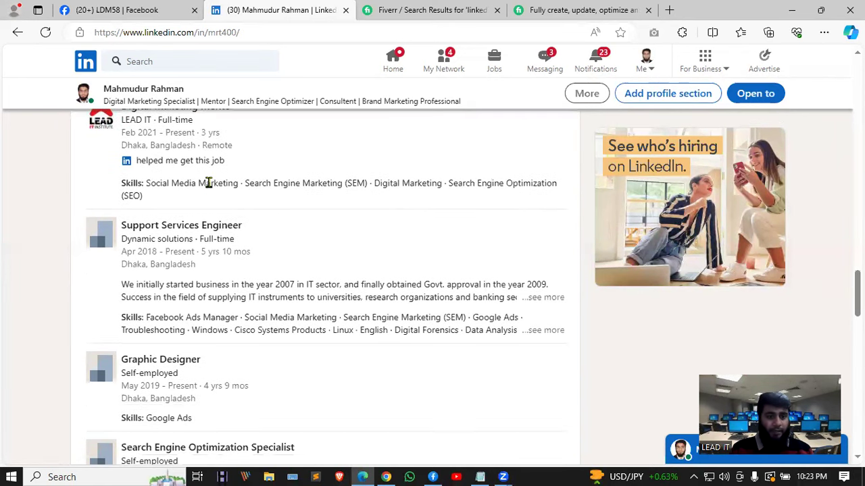
pyautogui.scroll(-7, 209, 183)
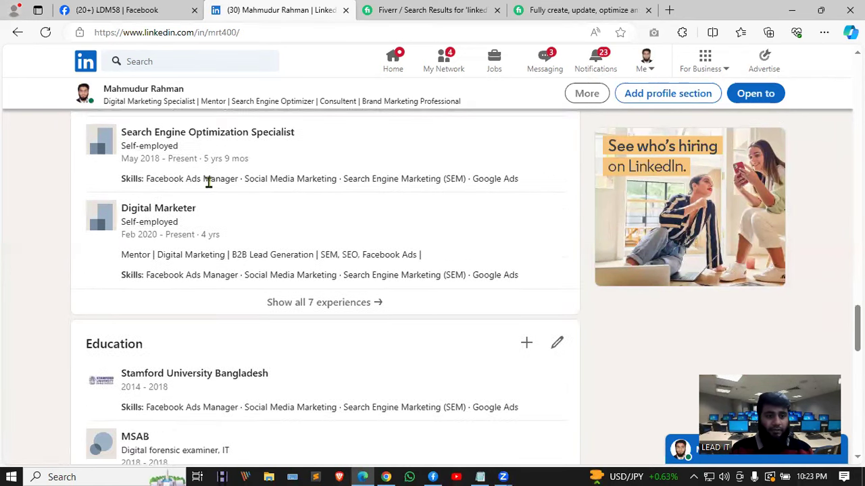
pyautogui.scroll(-2, 277, 255)
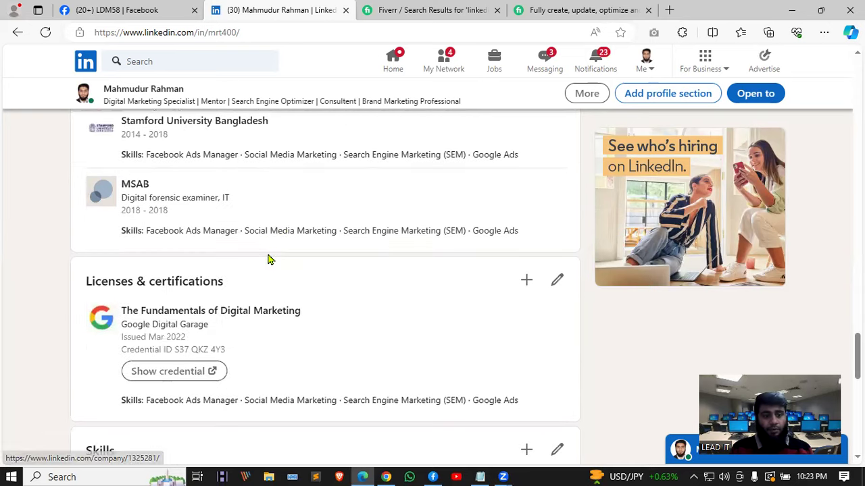
pyautogui.scroll(-2, 439, 292)
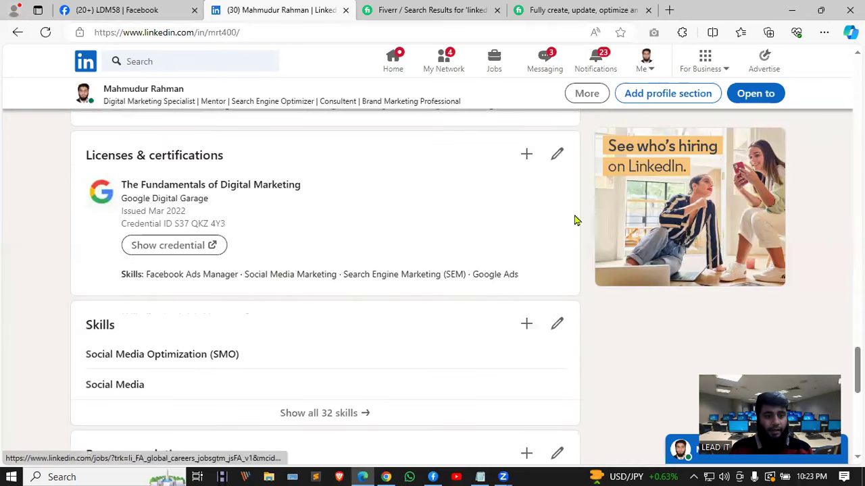
pyautogui.scroll(-1, 460, 212)
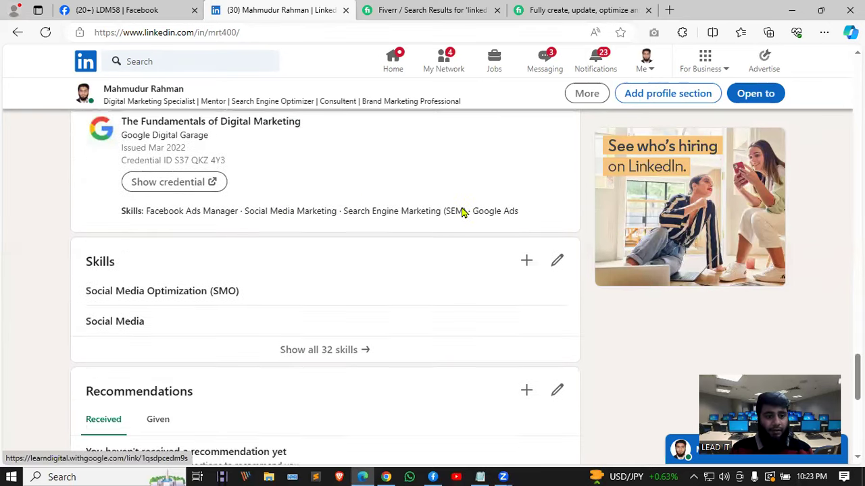
pyautogui.scroll(-4, 361, 242)
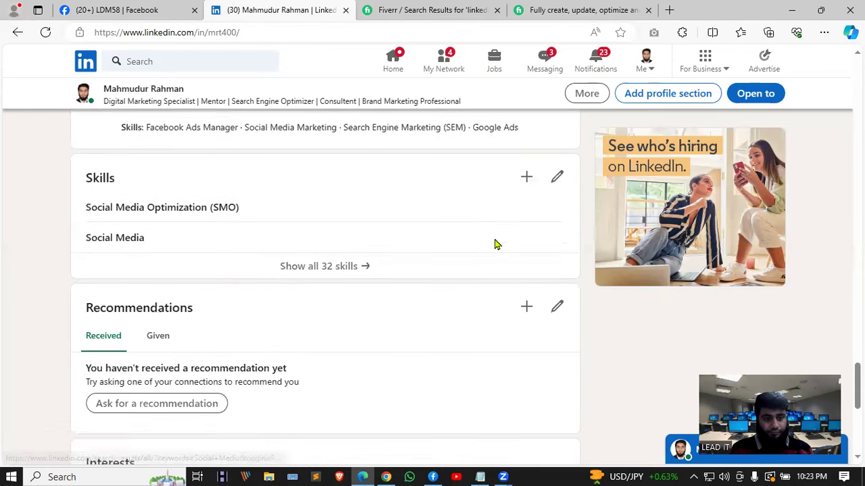
pyautogui.scroll(3, 367, 224)
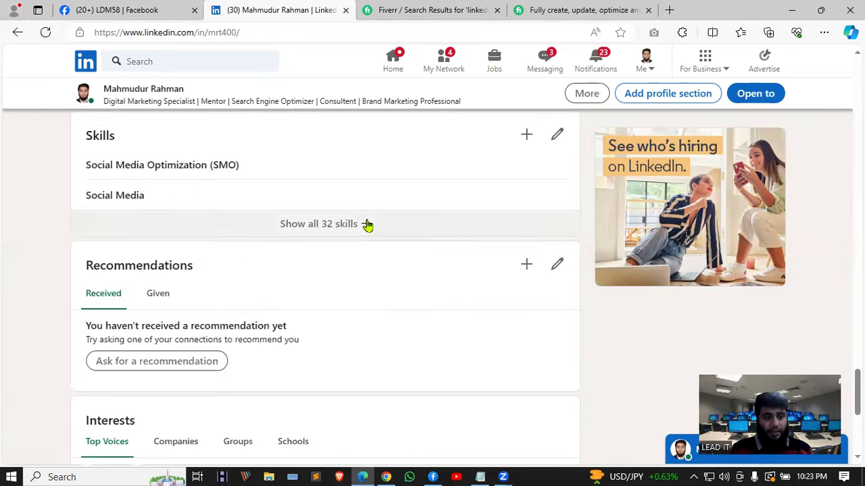
pyautogui.scroll(2, 360, 226)
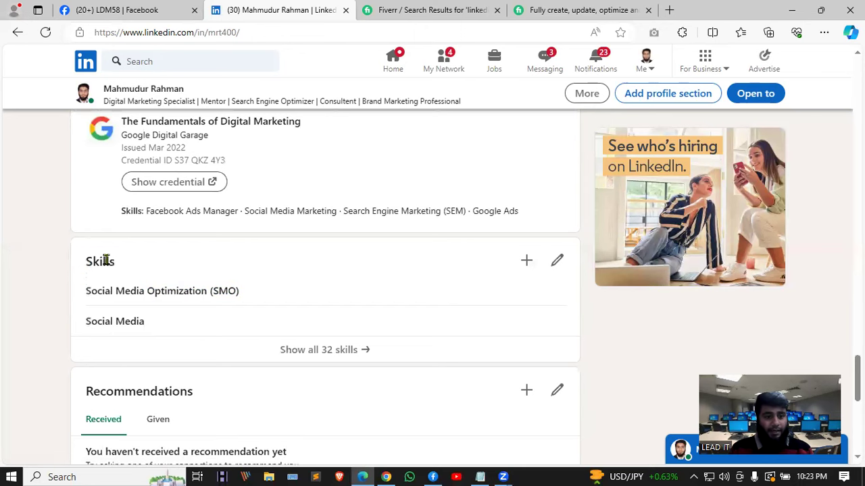
pyautogui.moveTo(87, 262); pyautogui.dragTo(176, 264)
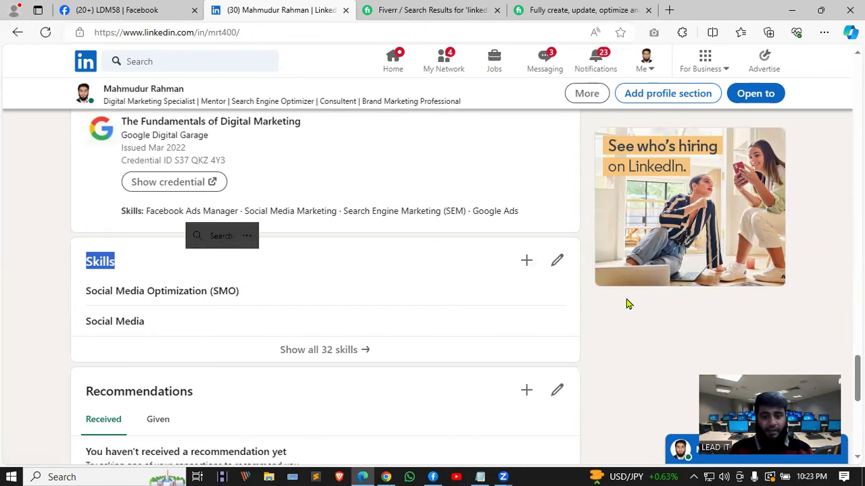
# - Open and cancel the Add skill form, then show all 32 skills
pyautogui.click(527, 261)
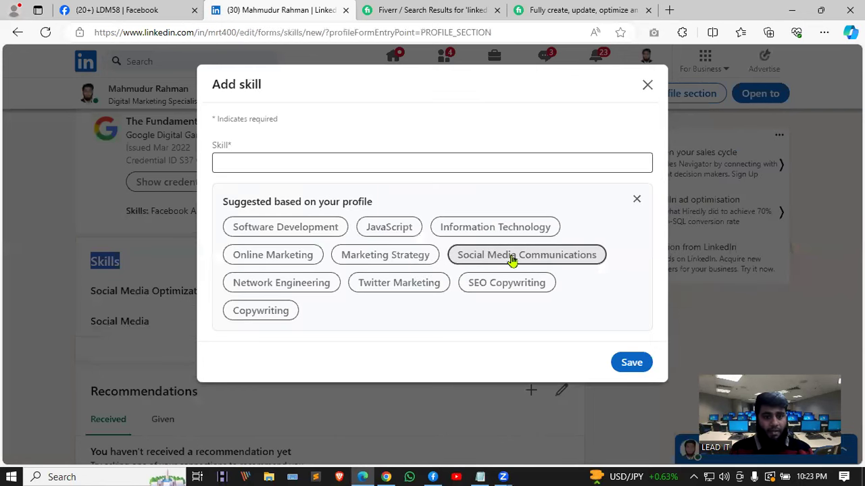
pyautogui.click(648, 86)
pyautogui.scroll(-10, 190, 283)
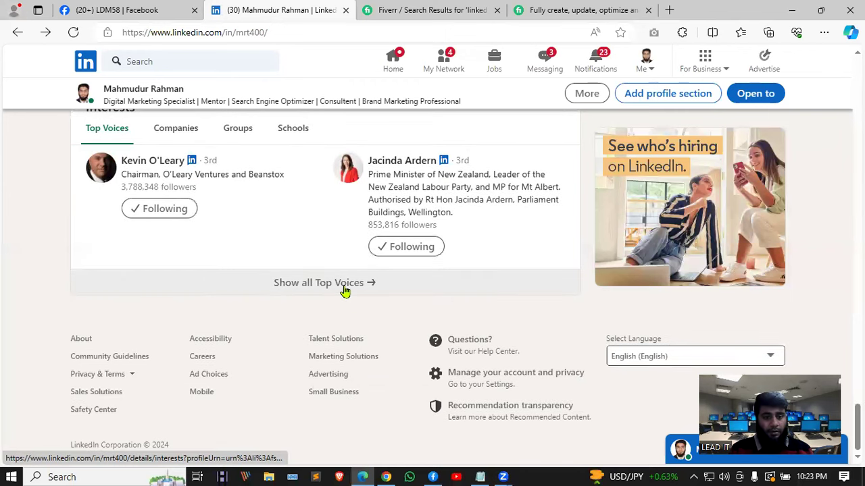
pyautogui.scroll(8, 344, 291)
pyautogui.scroll(-4, 342, 299)
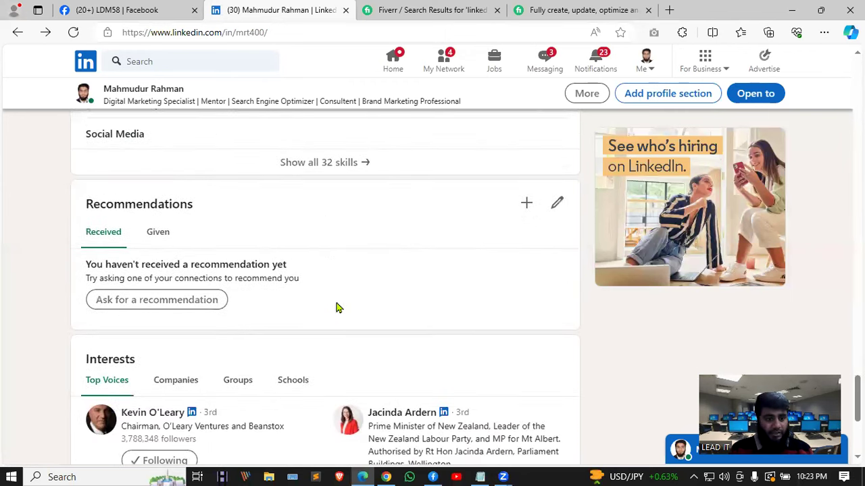
pyautogui.scroll(4, 338, 307)
pyautogui.scroll(-3, 334, 324)
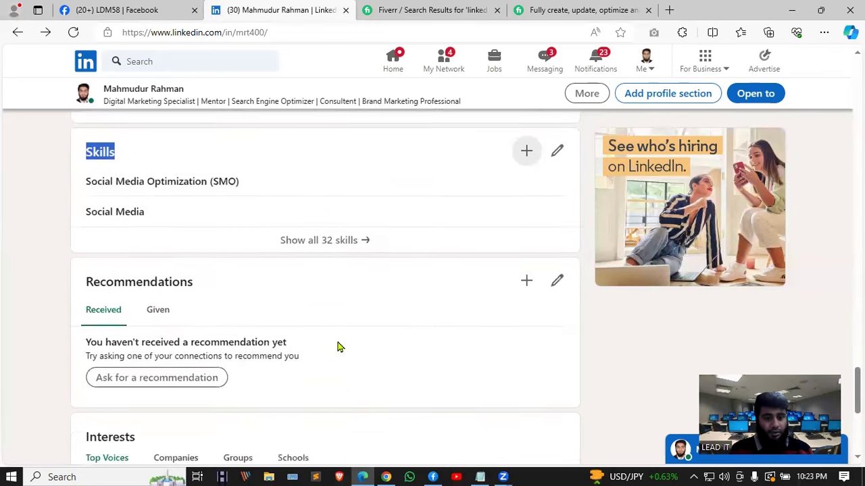
pyautogui.click(331, 227)
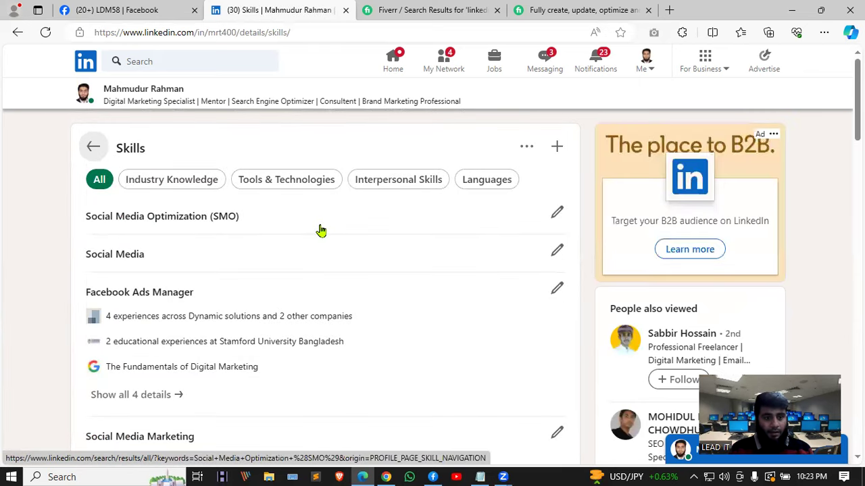
# - Browse the full skills list down through Facebook Marketing
pyautogui.scroll(-3, 321, 230)
pyautogui.scroll(-3, 321, 230)
pyautogui.scroll(-1, 241, 206)
pyautogui.scroll(1, 183, 193)
pyautogui.scroll(-1, 203, 210)
pyautogui.scroll(-15, 228, 227)
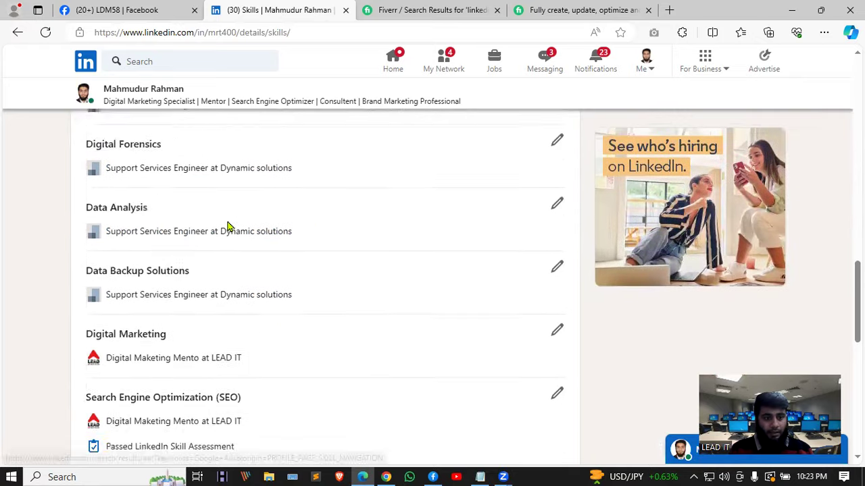
pyautogui.scroll(5, 232, 224)
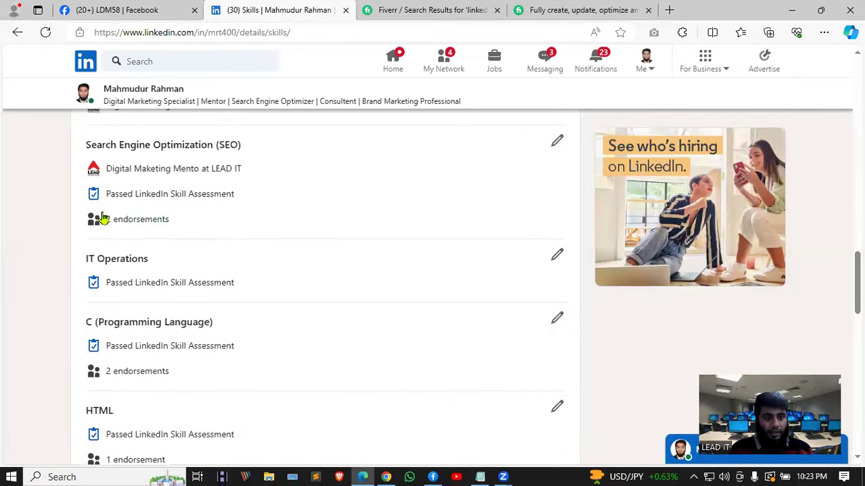
pyautogui.scroll(1, 128, 219)
pyautogui.scroll(-2, 131, 223)
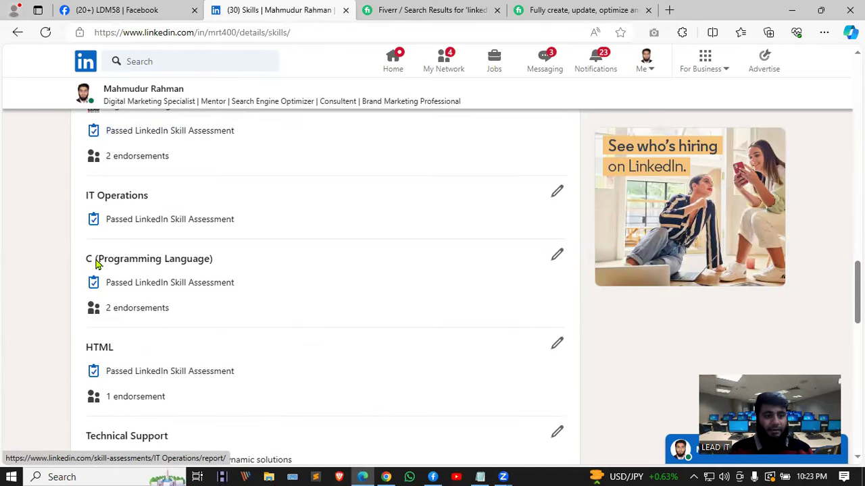
pyautogui.scroll(-10, 96, 263)
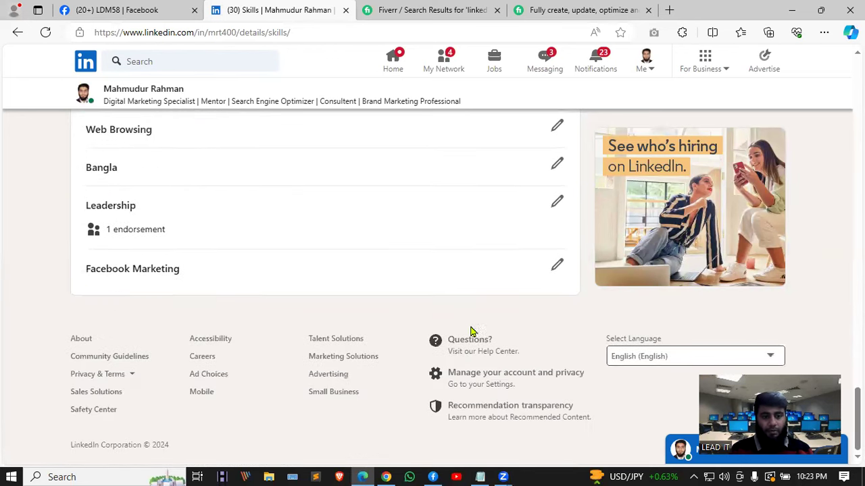
# - Return to the main profile page via the Me menu's View Profile
pyautogui.scroll(15, 324, 277)
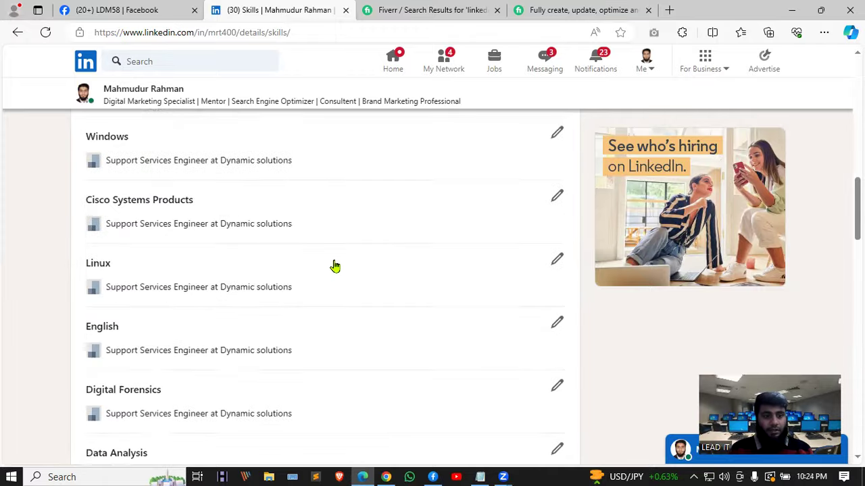
pyautogui.scroll(15, 334, 265)
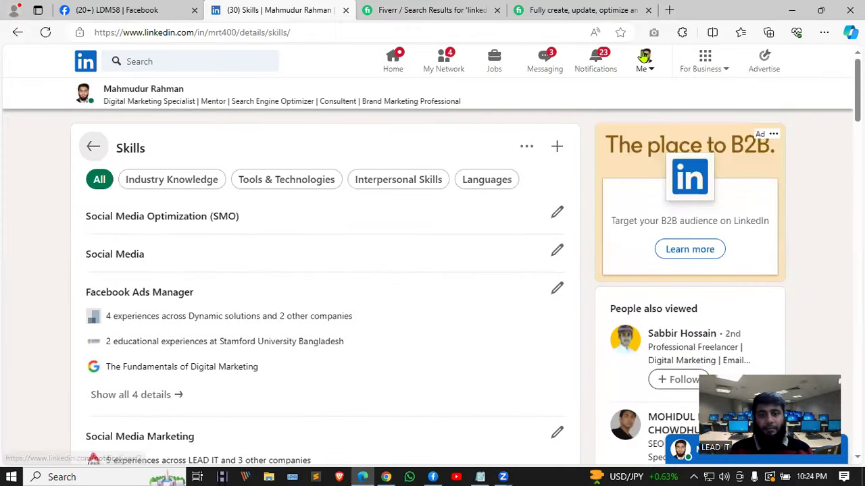
pyautogui.click(644, 56)
pyautogui.click(582, 169)
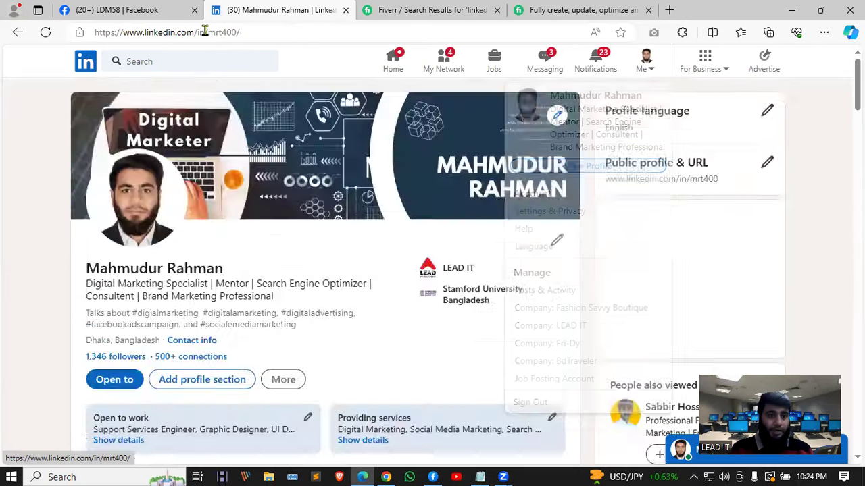
# - Scroll to the top and open the Add to profile dialog showing its Core options
pyautogui.scroll(10, 369, 282)
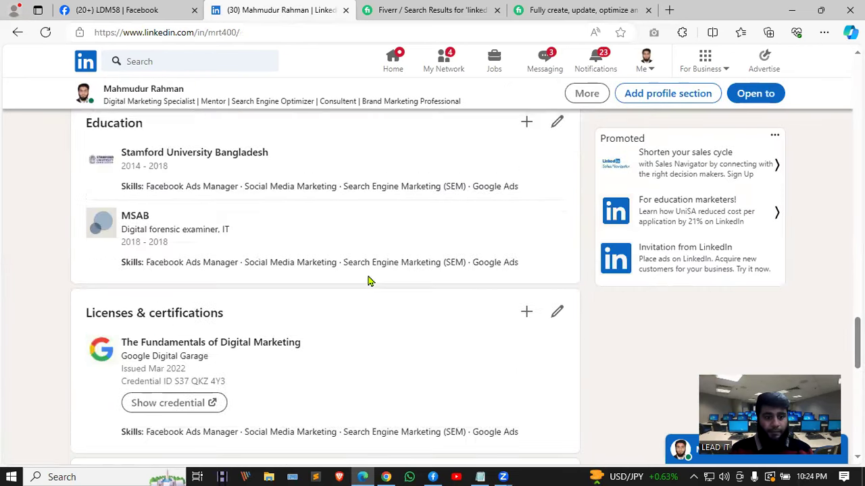
pyautogui.scroll(10, 369, 277)
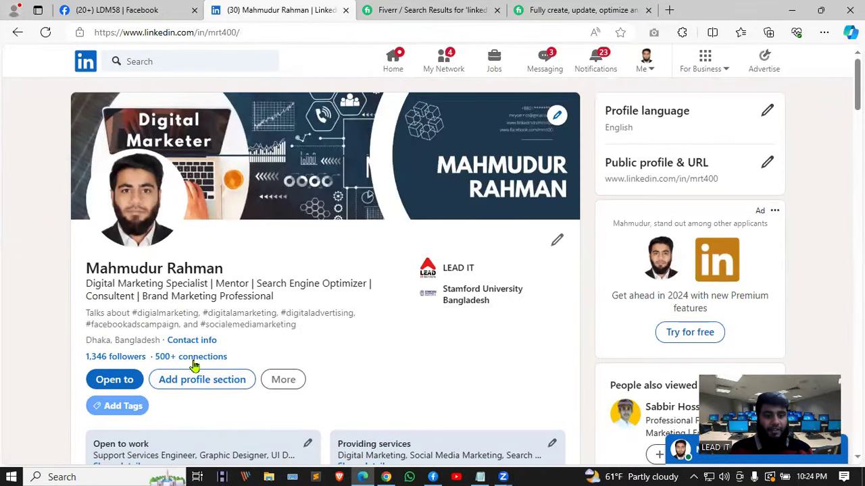
pyautogui.click(195, 382)
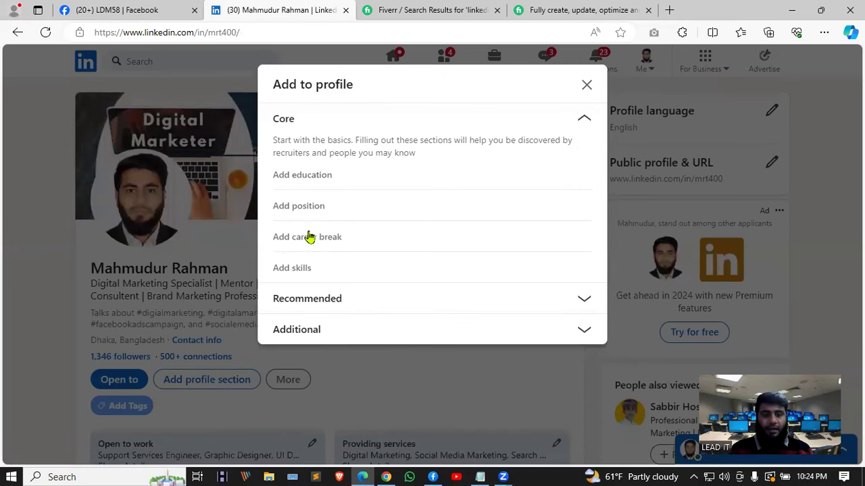
# - Open the Add skill form, then close it empty without adding any skill
pyautogui.click(287, 273)
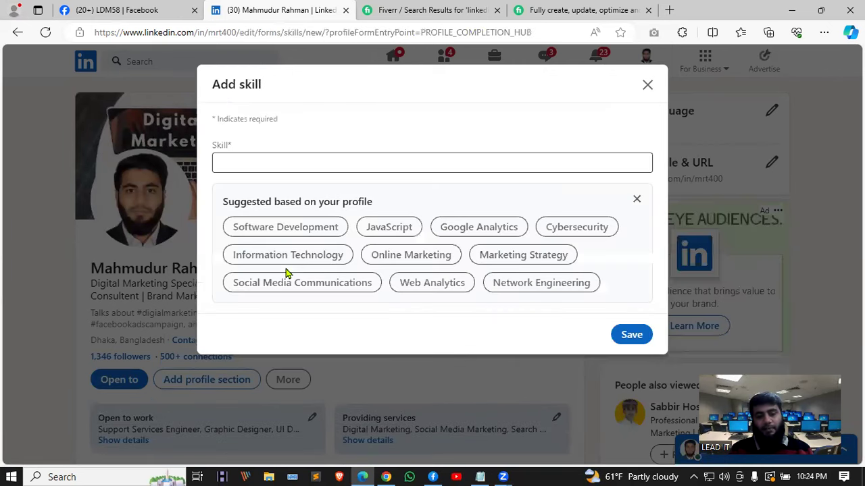
pyautogui.click(278, 162)
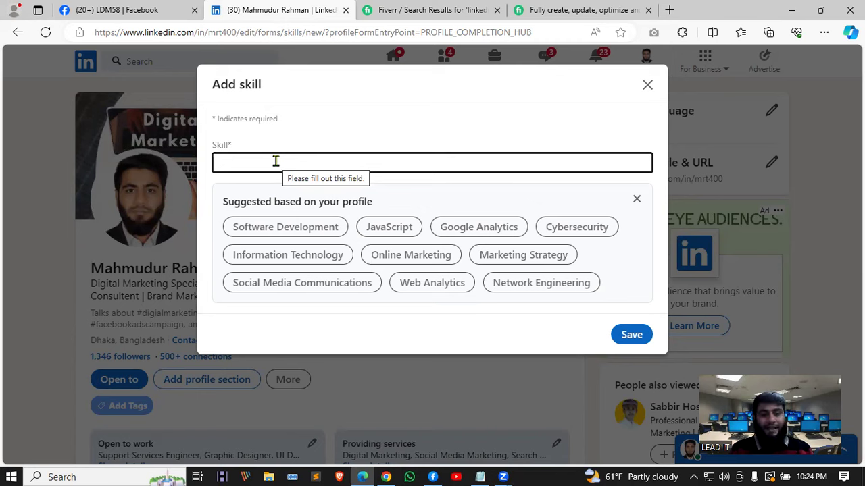
pyautogui.click(645, 88)
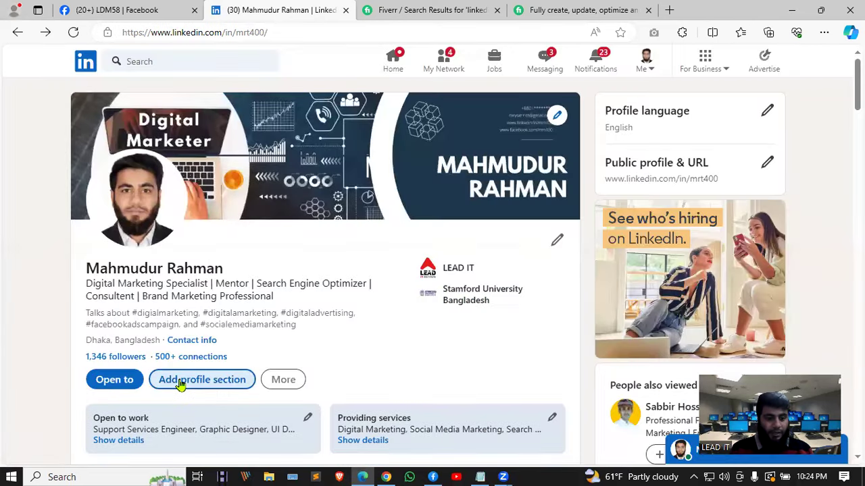
pyautogui.click(181, 381)
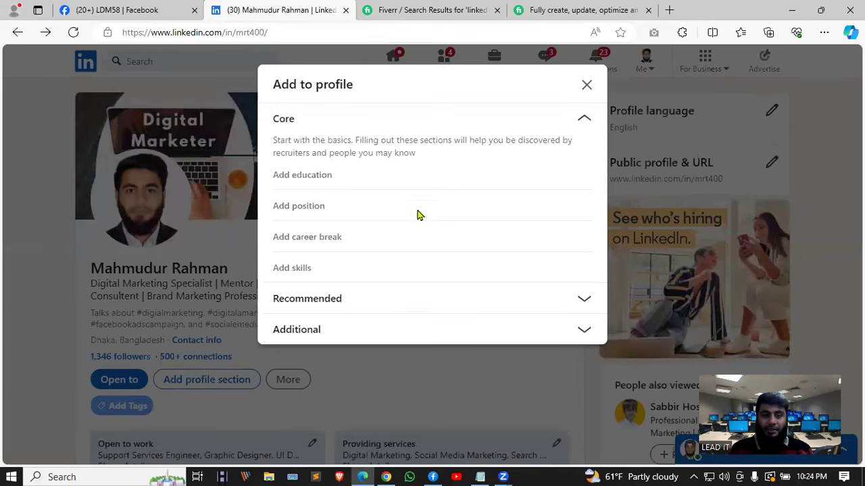
pyautogui.click(584, 298)
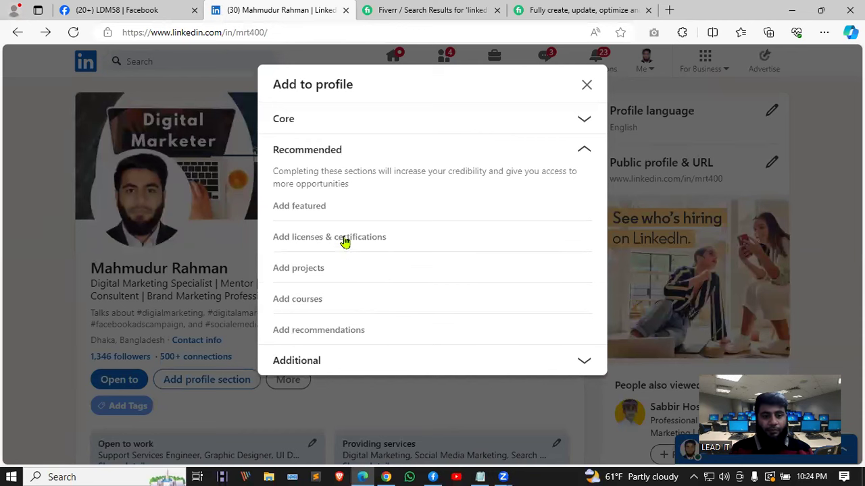
pyautogui.click(296, 210)
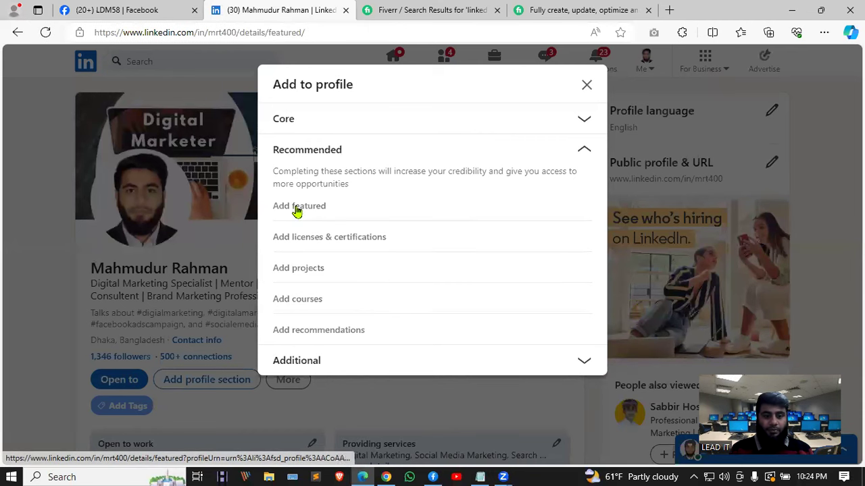
pyautogui.scroll(-3, 382, 242)
pyautogui.scroll(3, 382, 242)
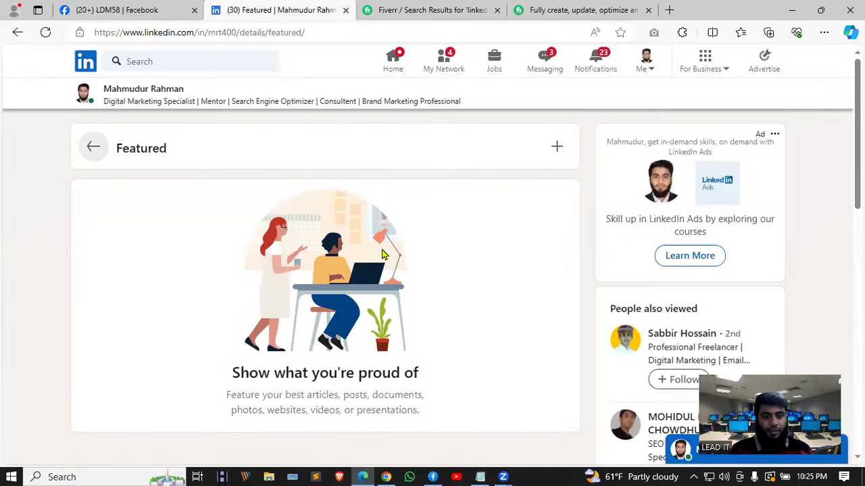
pyautogui.click(557, 148)
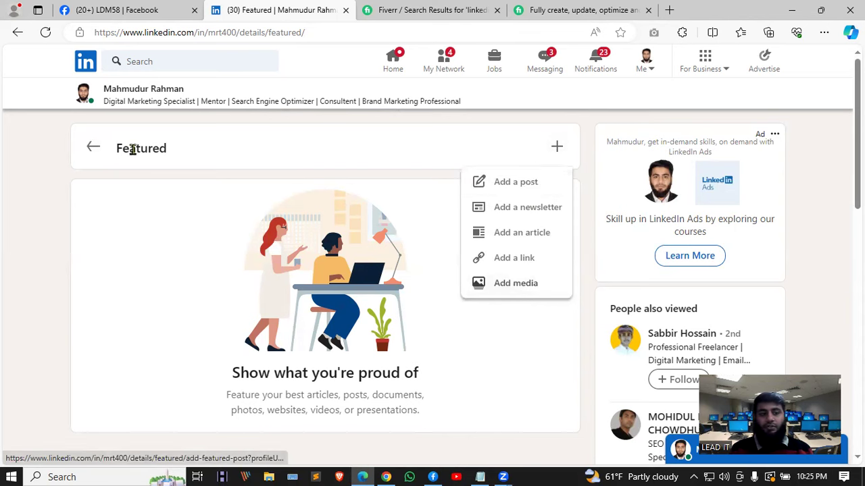
pyautogui.click(92, 154)
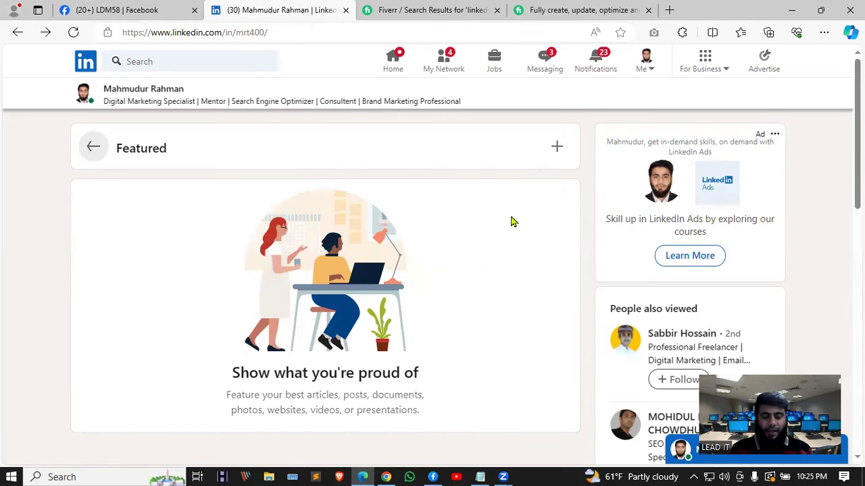
pyautogui.scroll(-1, 226, 290)
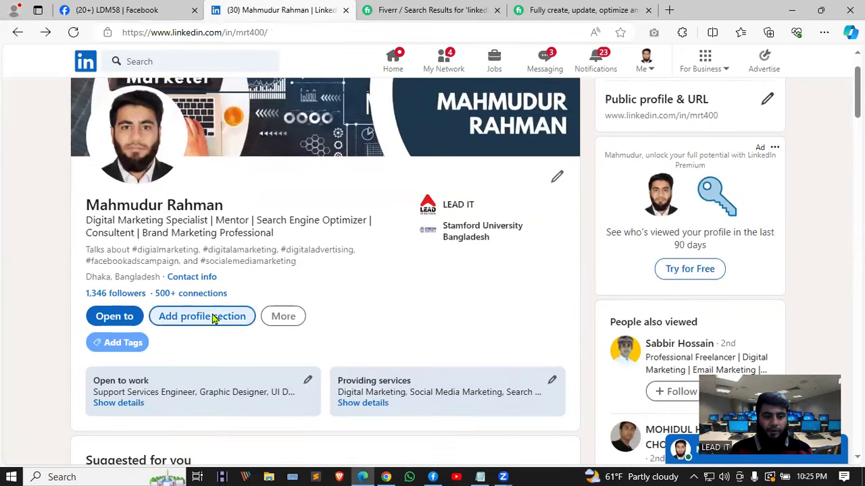
pyautogui.click(212, 317)
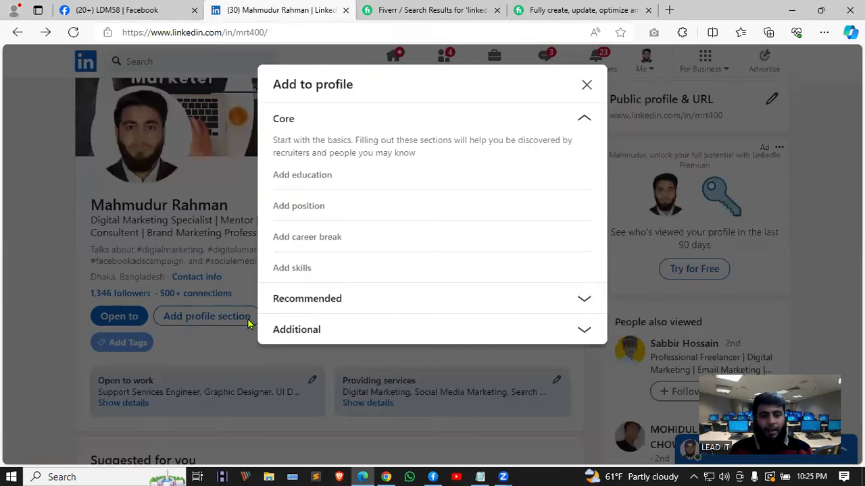
pyautogui.click(493, 297)
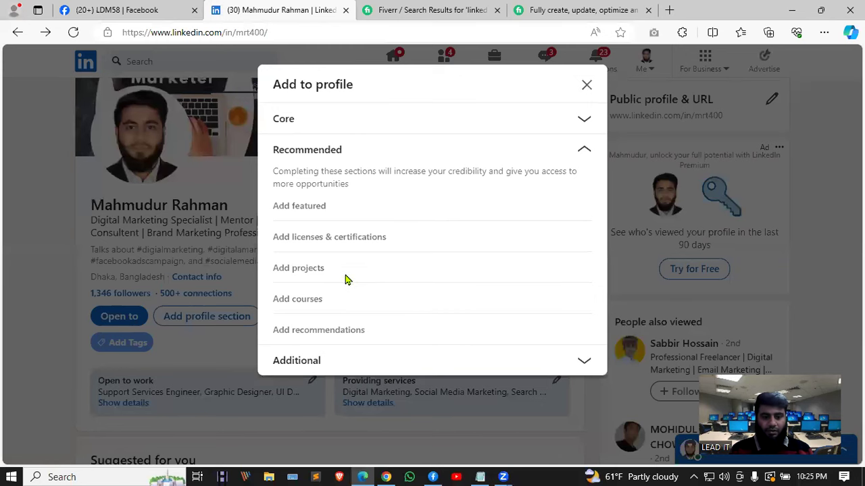
pyautogui.click(298, 303)
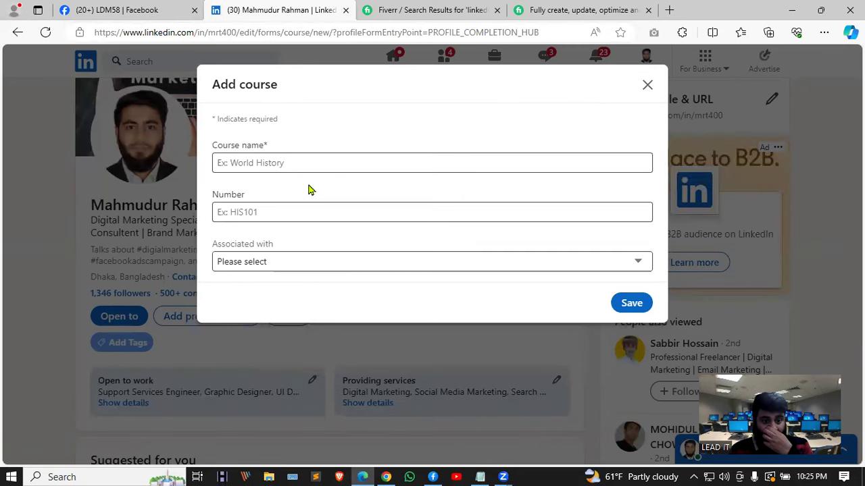
pyautogui.click(371, 265)
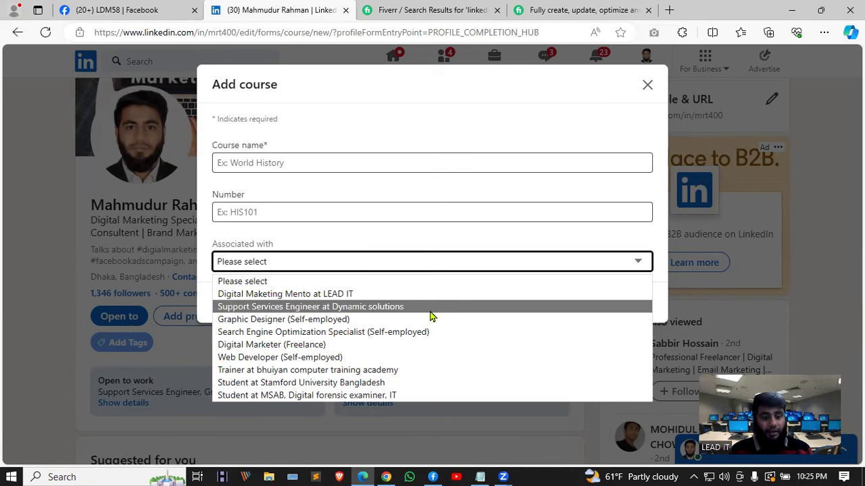
pyautogui.click(395, 241)
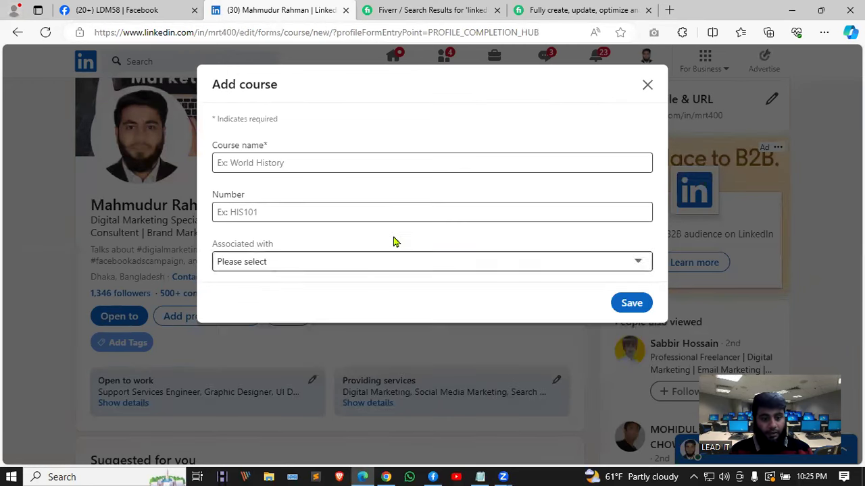
pyautogui.click(298, 163)
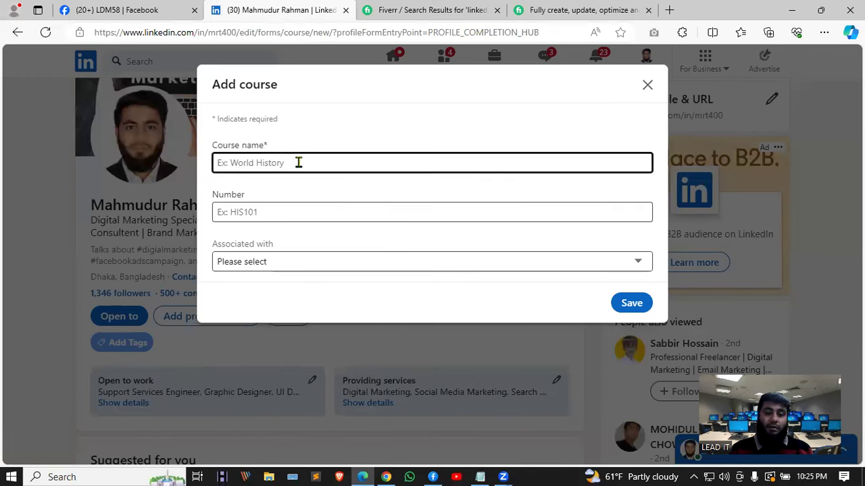
pyautogui.click(265, 211)
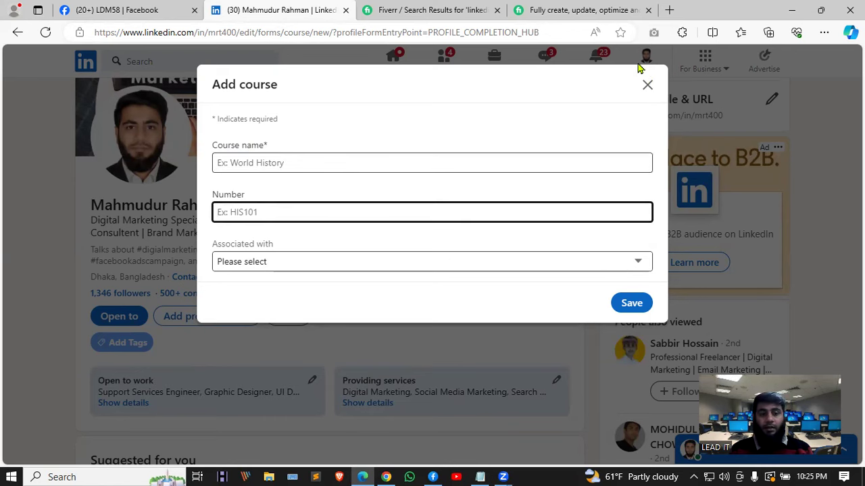
pyautogui.click(646, 84)
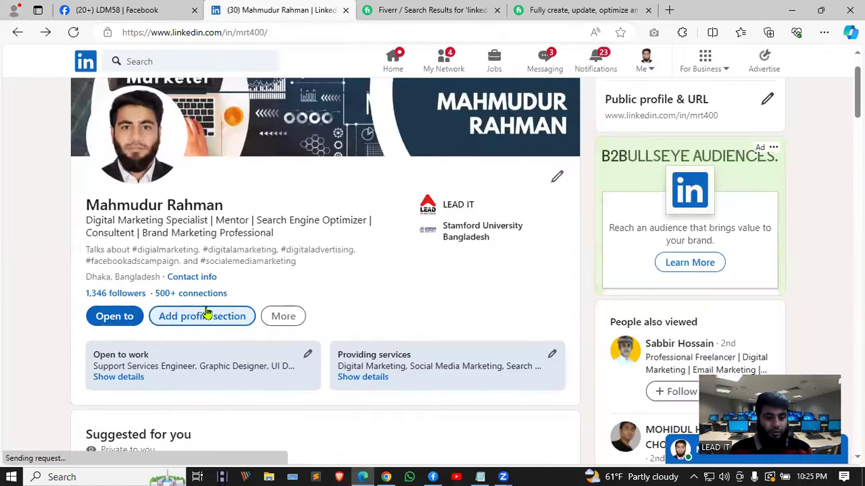
pyautogui.click(207, 315)
pyautogui.click(583, 334)
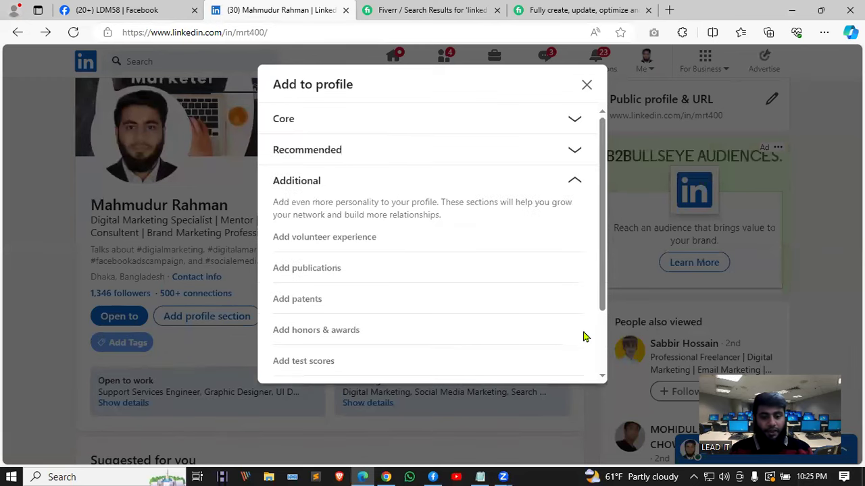
pyautogui.scroll(-2, 382, 239)
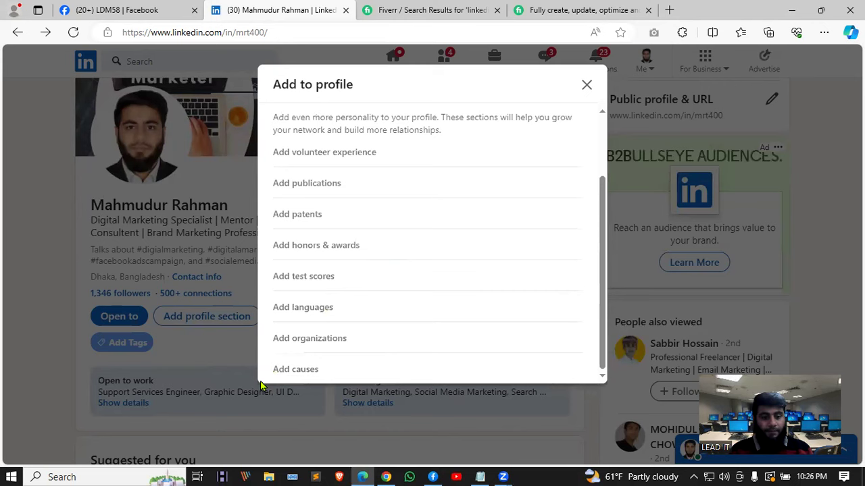
pyautogui.scroll(2, 324, 236)
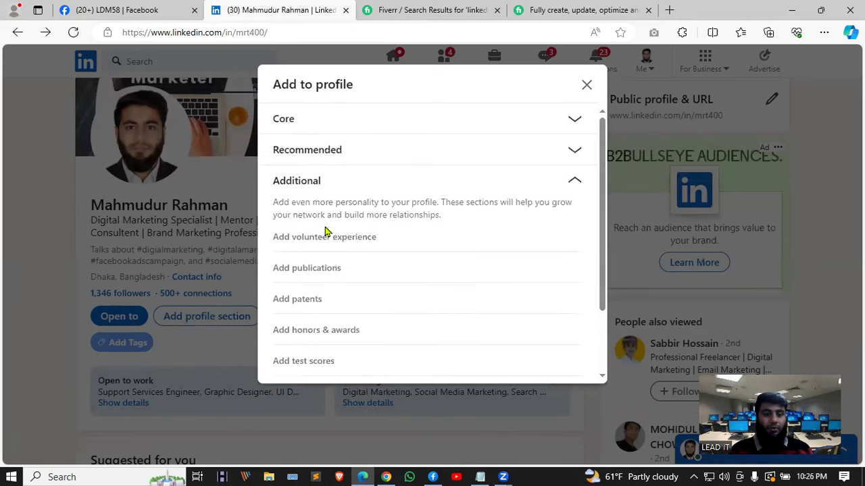
pyautogui.click(564, 120)
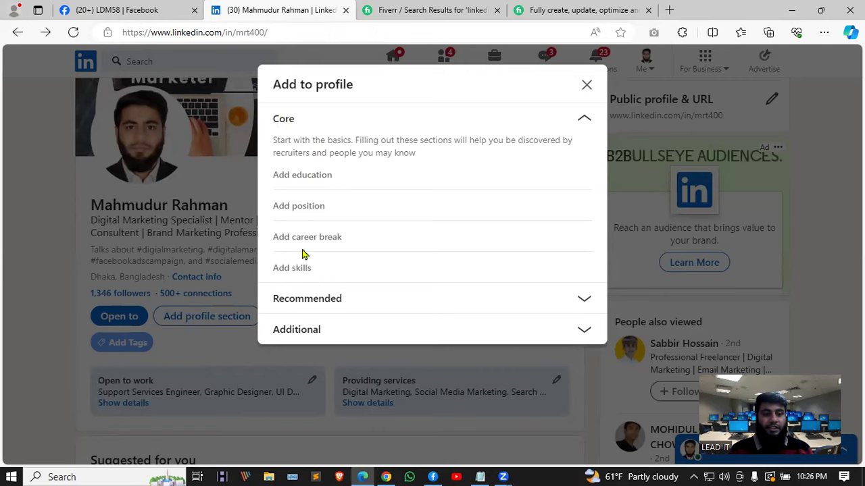
pyautogui.click(365, 299)
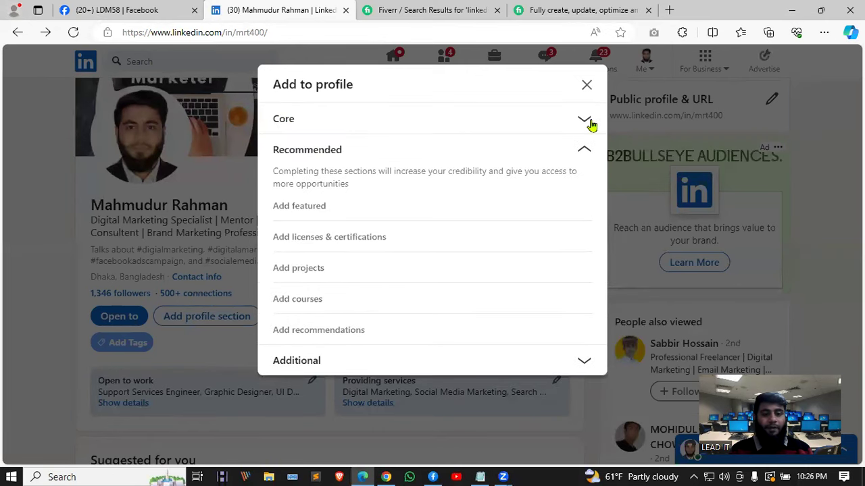
pyautogui.click(584, 151)
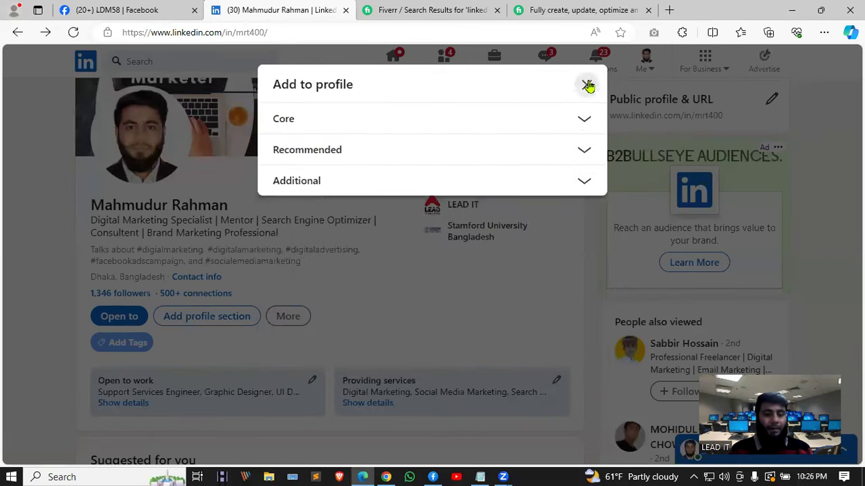
pyautogui.click(587, 85)
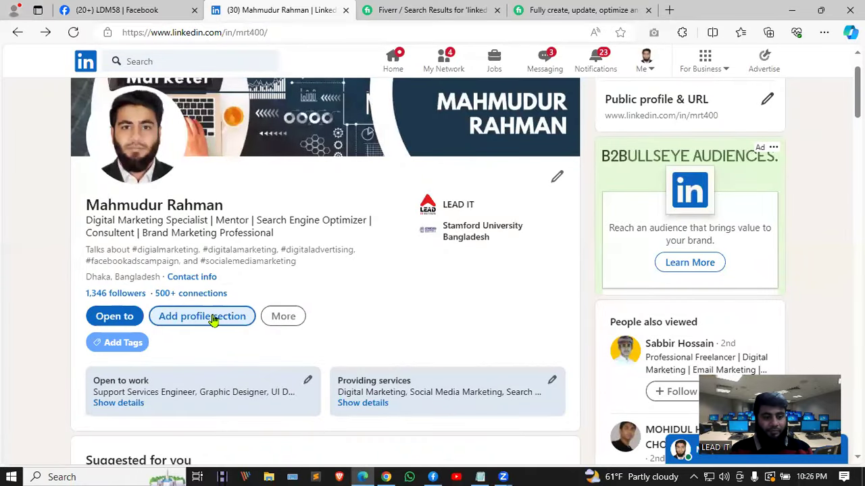
# - Try the LinkedRadar tagging feature twice, dismissing its login prompt each time
pyautogui.click(123, 344)
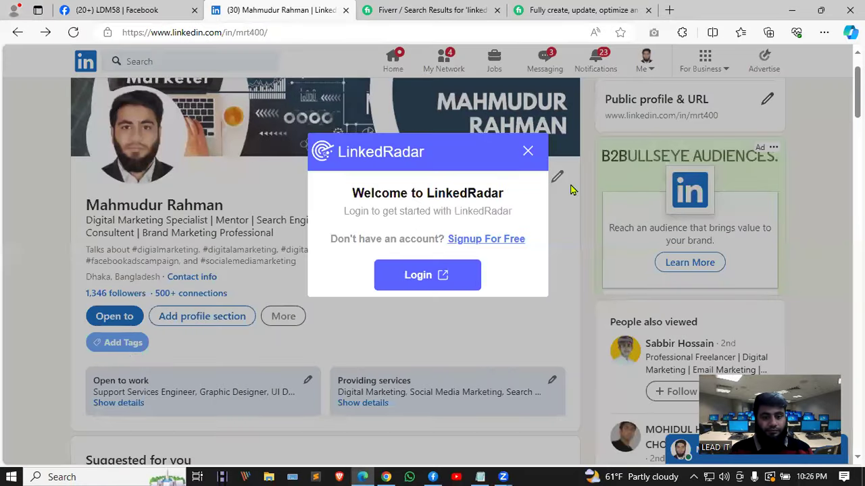
pyautogui.click(529, 151)
pyautogui.click(116, 345)
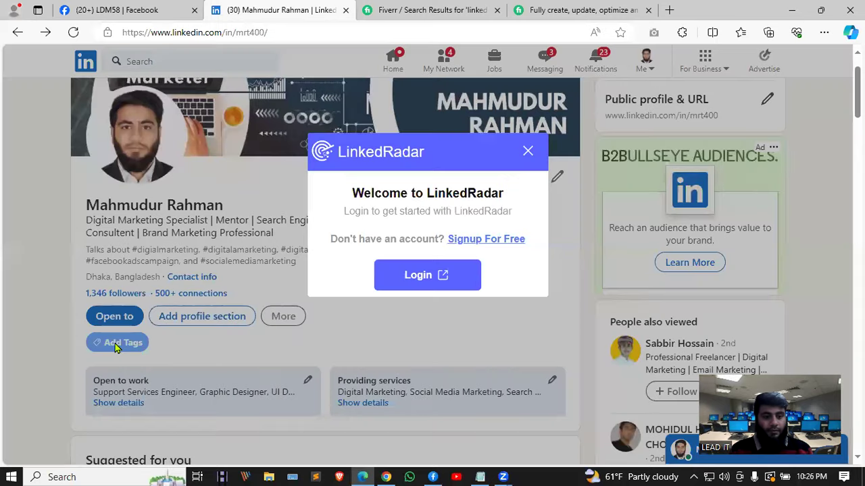
pyautogui.click(527, 150)
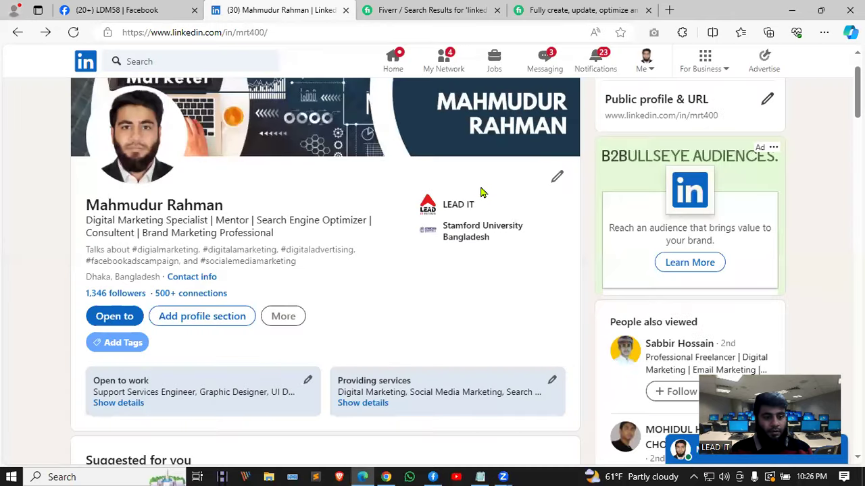
# - Open the profile's extra actions menu and close it again
pyautogui.click(284, 317)
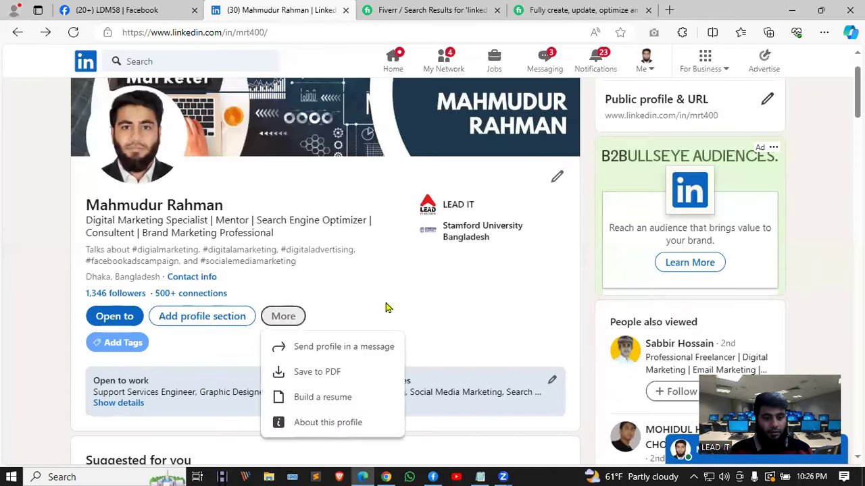
pyautogui.click(463, 294)
pyautogui.scroll(-2, 463, 291)
pyautogui.scroll(2, 464, 290)
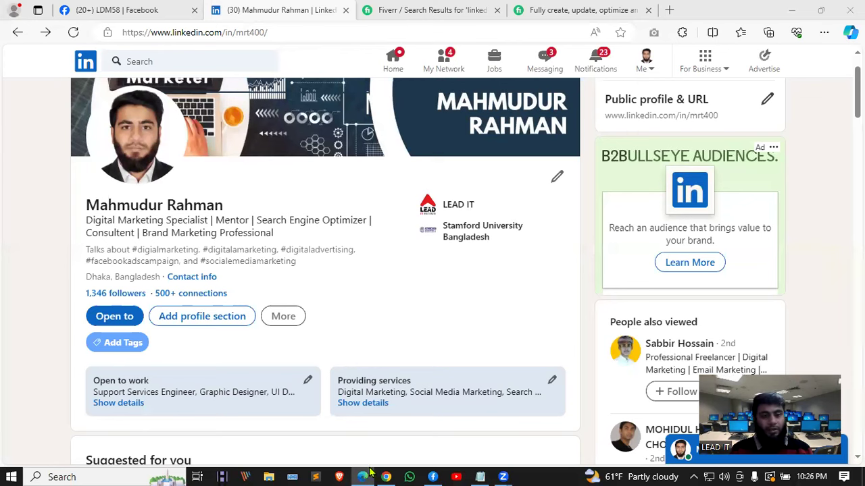
# - On Facebook, view the LDM58 group's featured class-link post and its comments
pyautogui.click(144, 9)
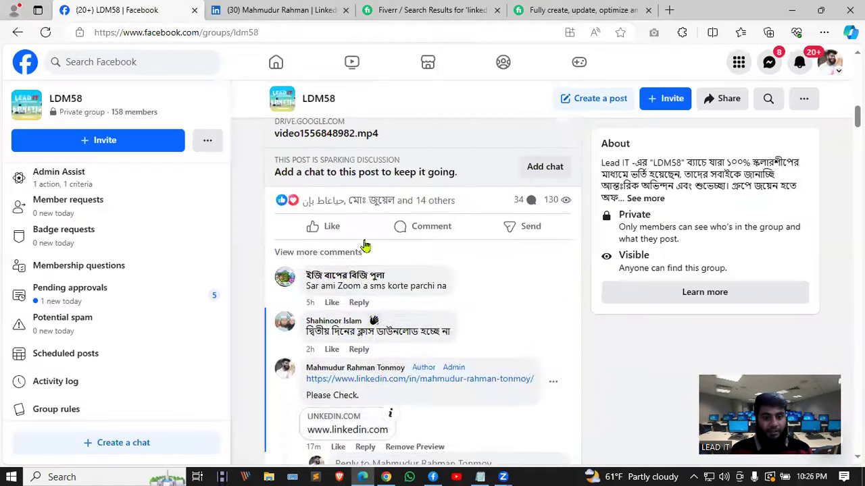
pyautogui.scroll(5, 365, 246)
pyautogui.scroll(-3, 286, 415)
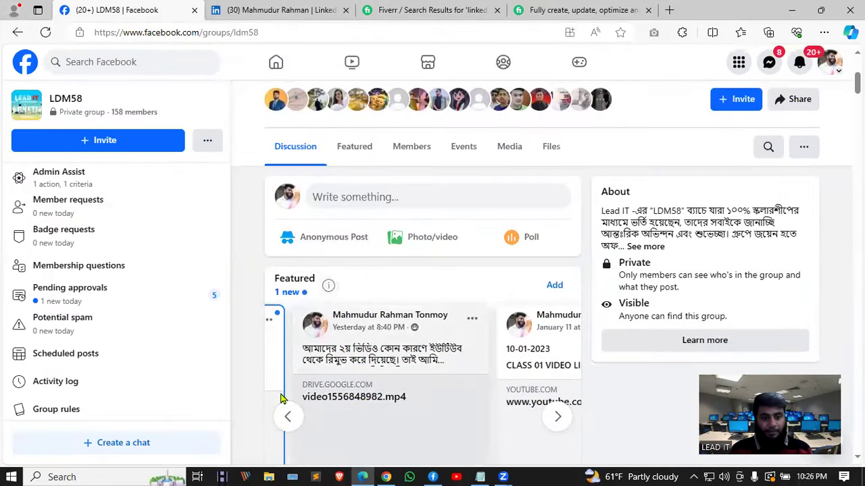
pyautogui.scroll(-2, 295, 350)
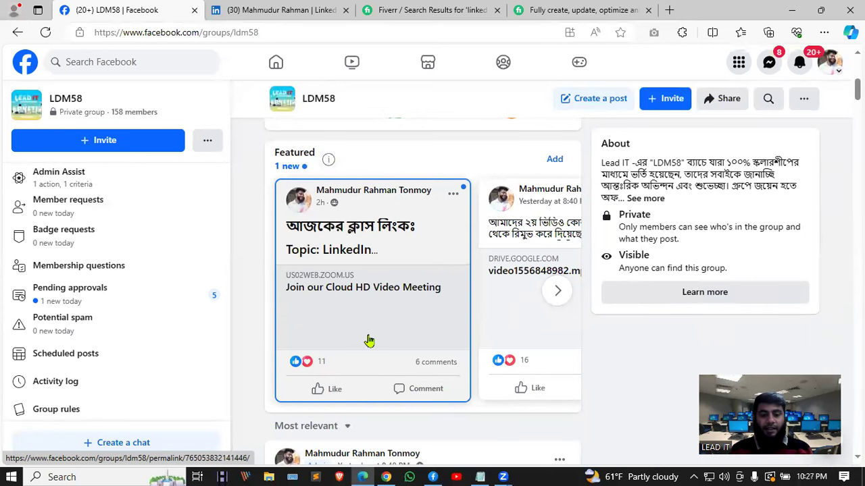
pyautogui.scroll(-2, 367, 342)
pyautogui.click(418, 263)
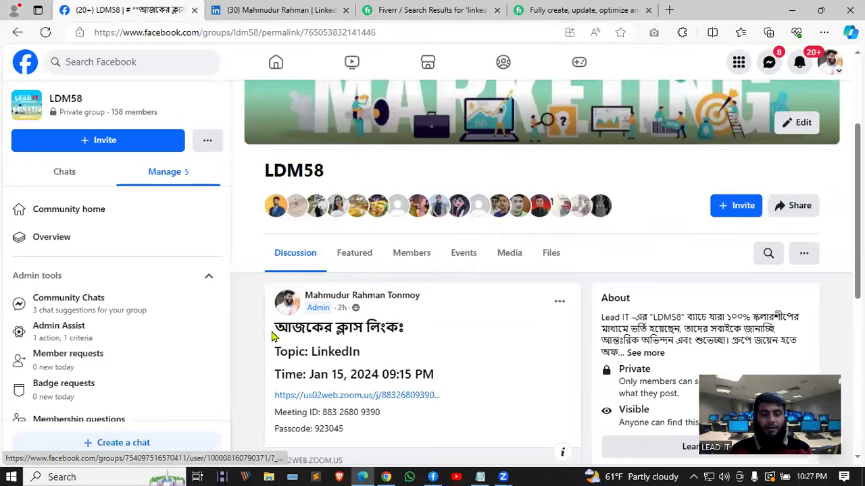
pyautogui.scroll(-5, 426, 316)
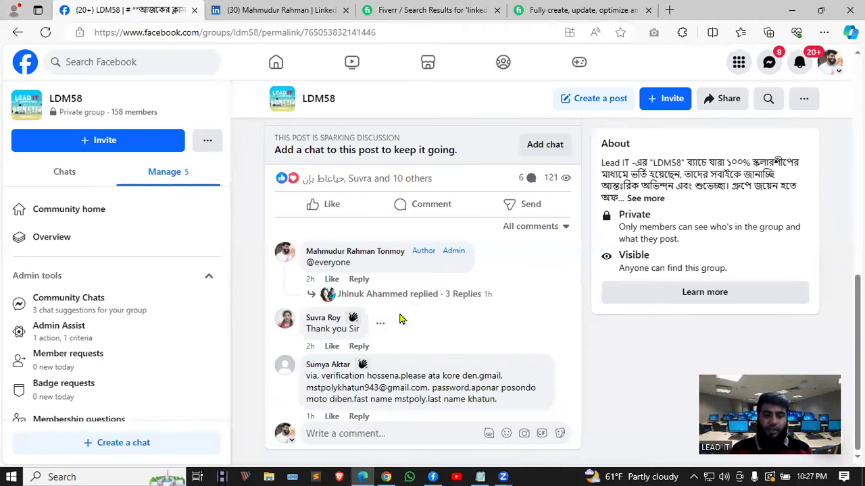
pyautogui.click(308, 433)
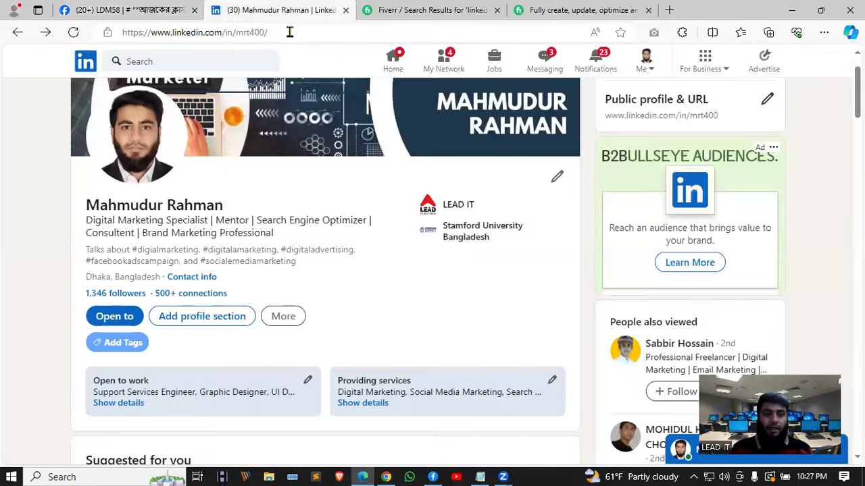
# - Select the LinkedIn profile's web address, glance back at the Facebook post, and return to the profile
pyautogui.click(277, 10)
pyautogui.moveTo(283, 32); pyautogui.dragTo(110, 30)
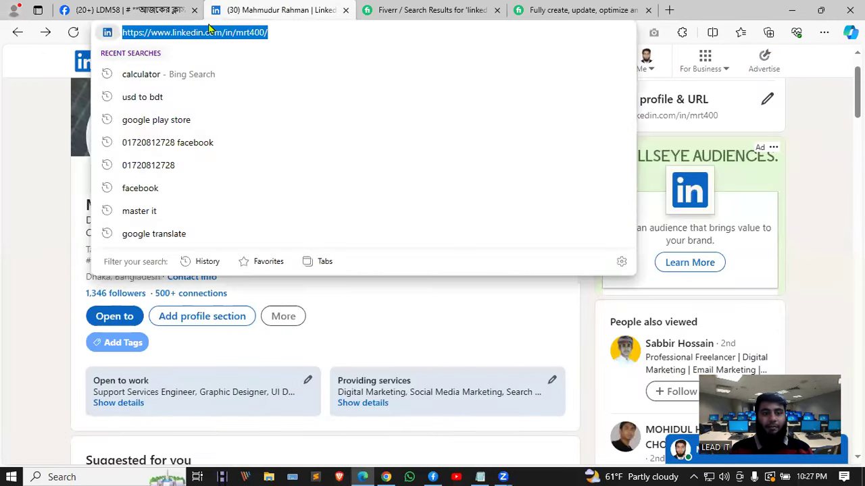
pyautogui.click(29, 140)
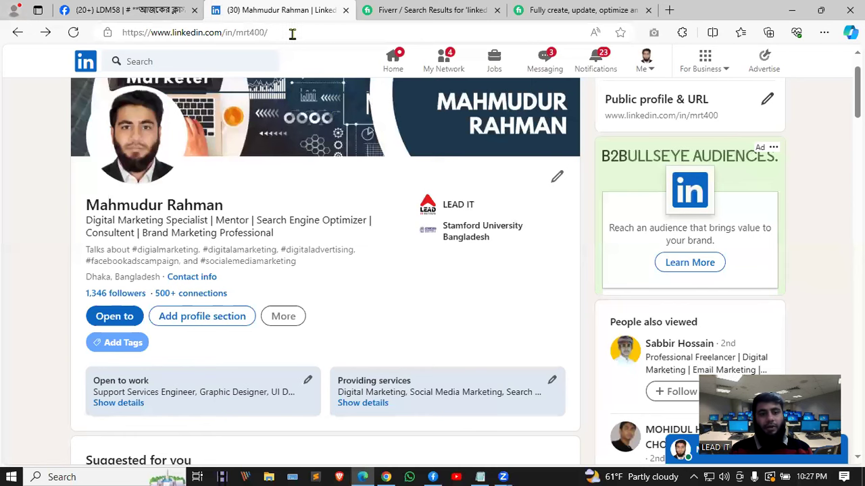
pyautogui.click(645, 62)
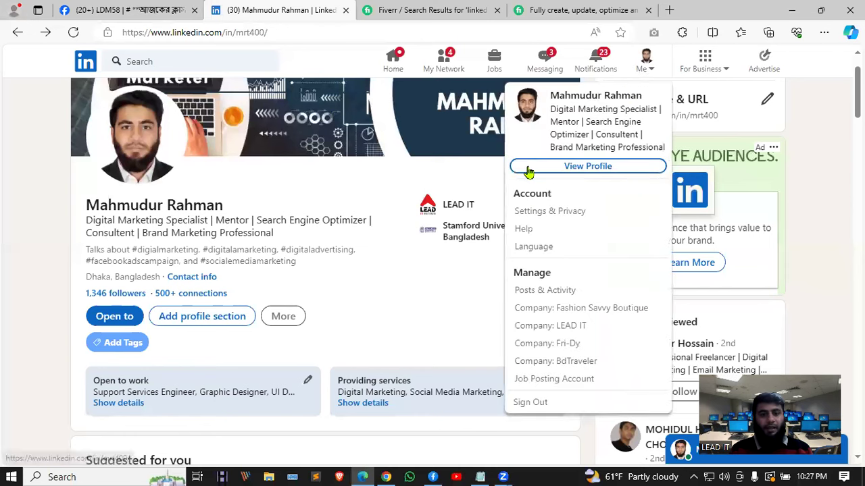
pyautogui.click(255, 33)
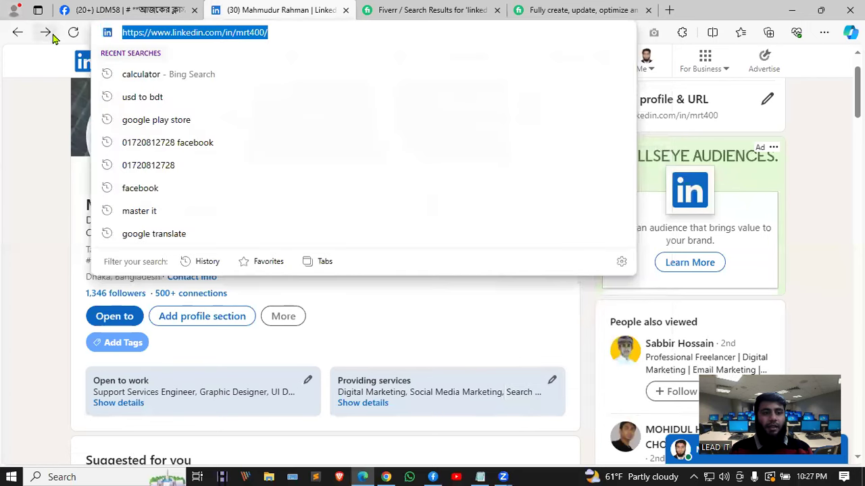
pyautogui.click(125, 9)
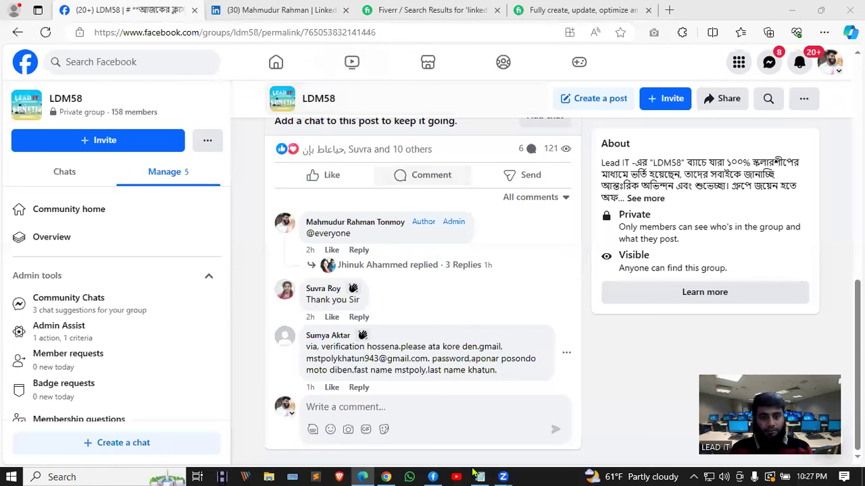
pyautogui.click(323, 7)
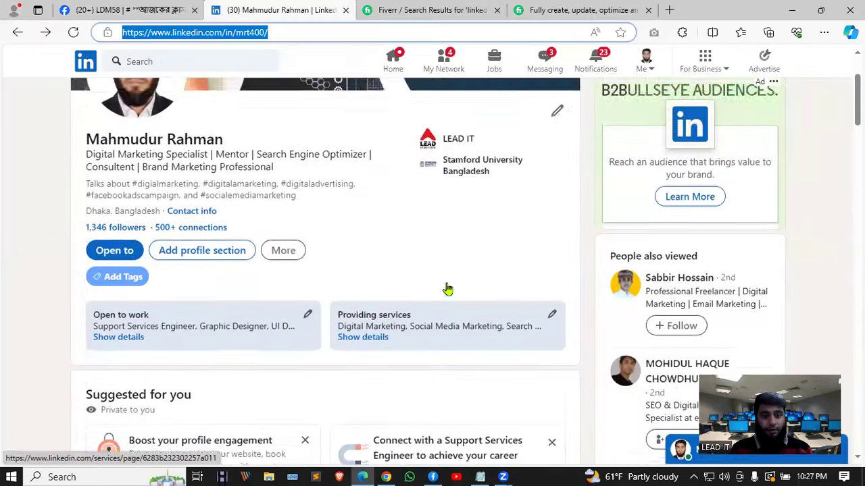
# - Scroll the profile, then go to the LinkedIn home feed
pyautogui.scroll(-3, 446, 288)
pyautogui.scroll(-3, 444, 287)
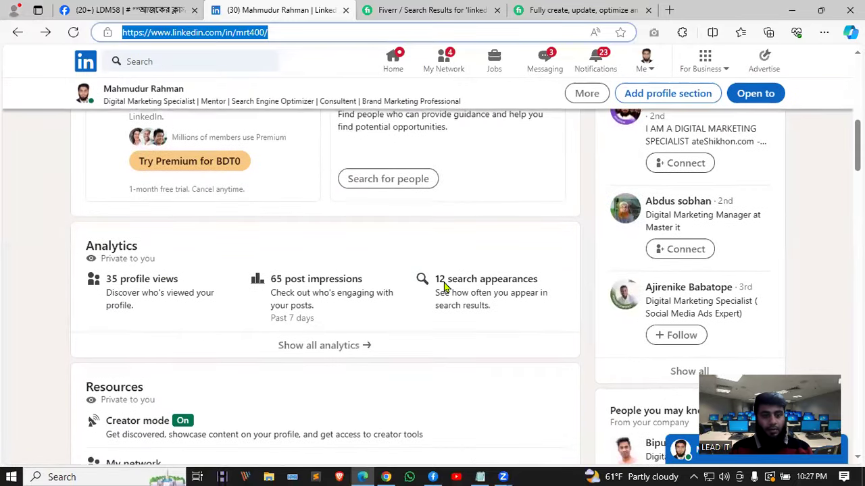
pyautogui.scroll(6, 444, 288)
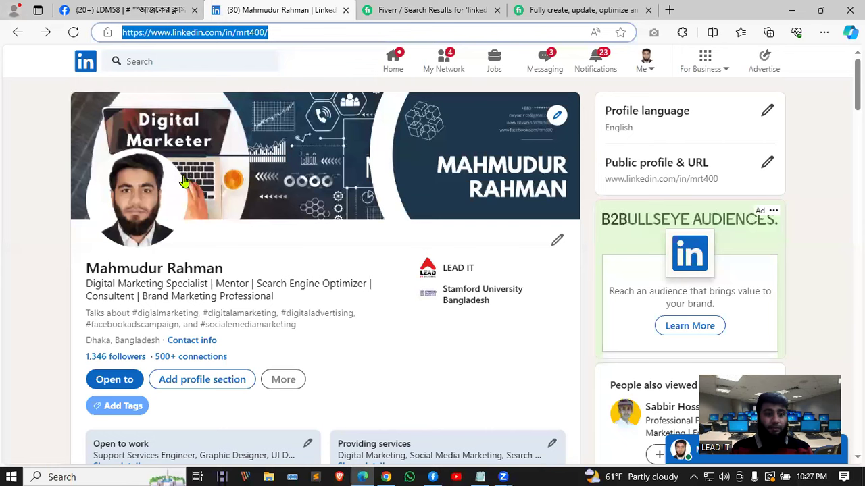
pyautogui.click(395, 68)
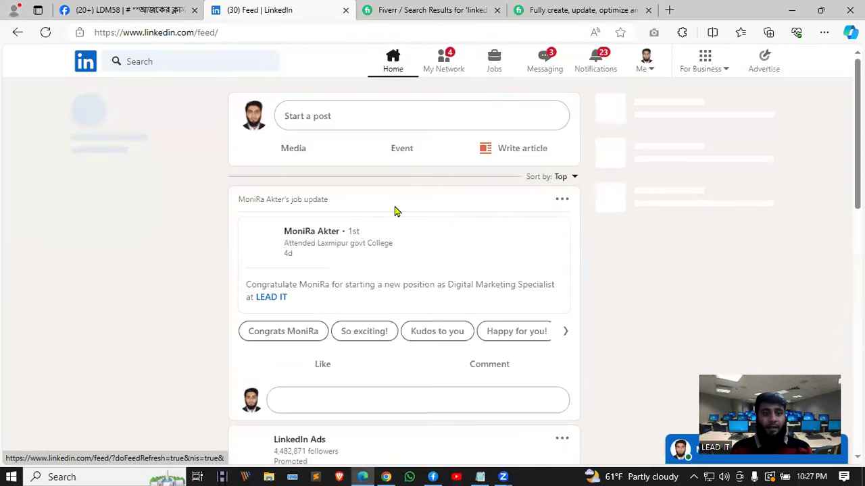
# - Browse the home feed, highlighting the My pages (4) heading, then go to My Network
pyautogui.scroll(-2, 471, 189)
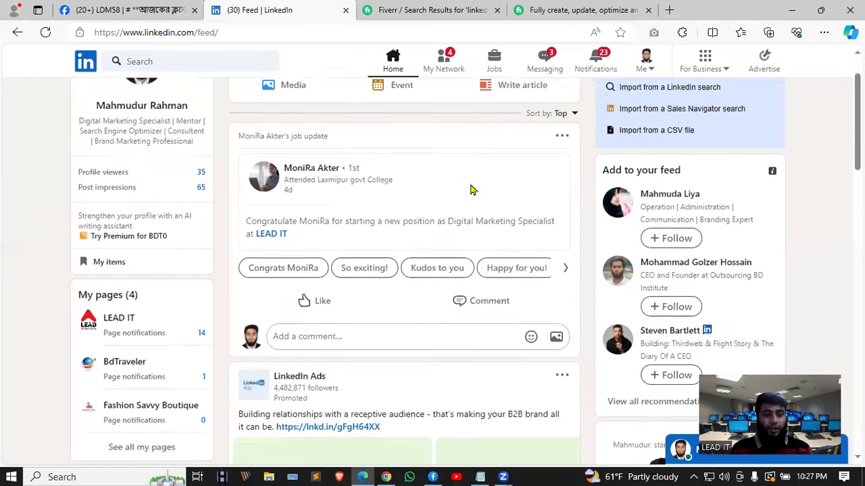
pyautogui.moveTo(81, 232); pyautogui.dragTo(165, 232)
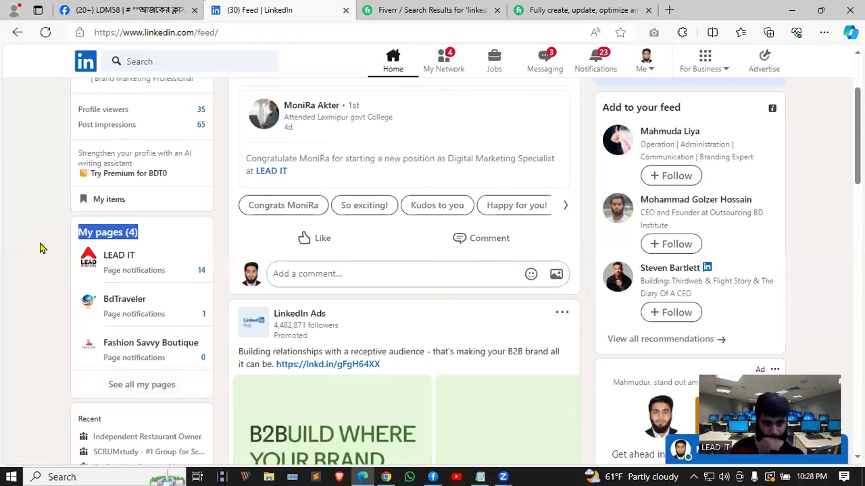
pyautogui.scroll(-2, 145, 278)
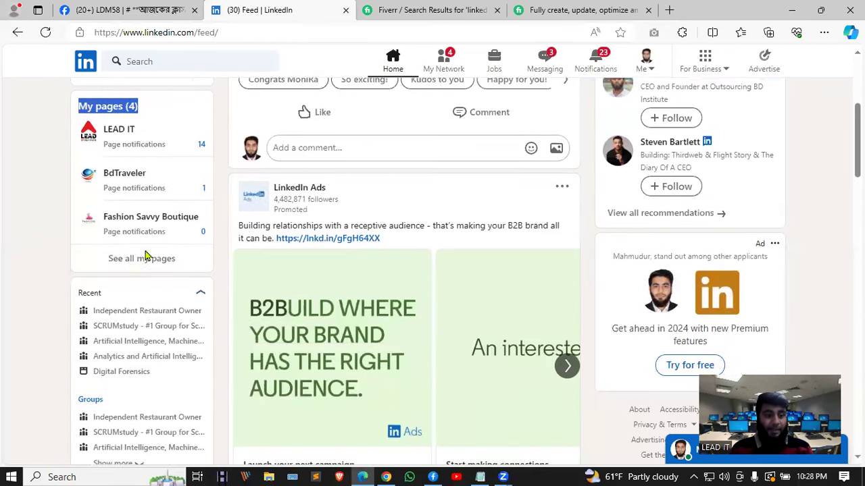
pyautogui.scroll(-1, 132, 241)
pyautogui.scroll(2, 133, 241)
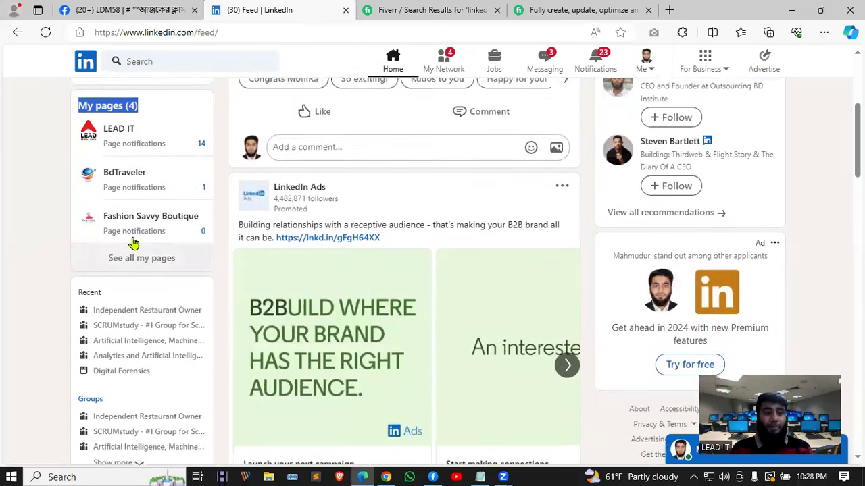
pyautogui.scroll(2, 144, 188)
pyautogui.scroll(-4, 145, 189)
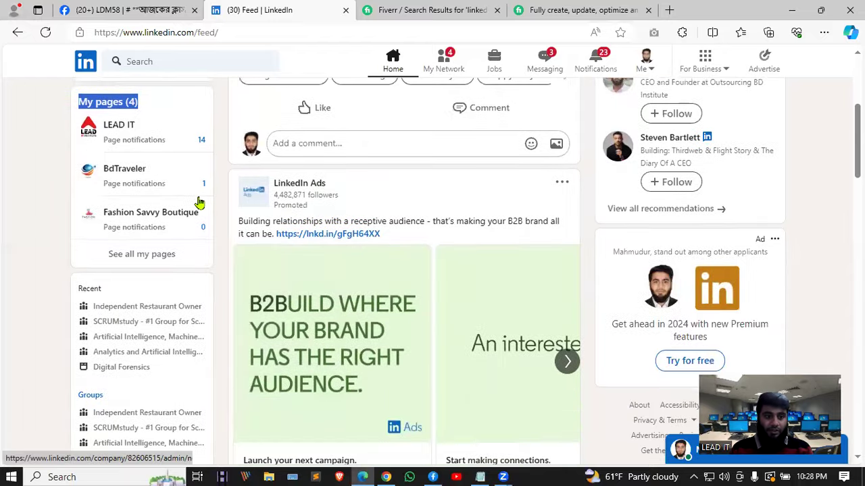
pyautogui.scroll(-3, 115, 223)
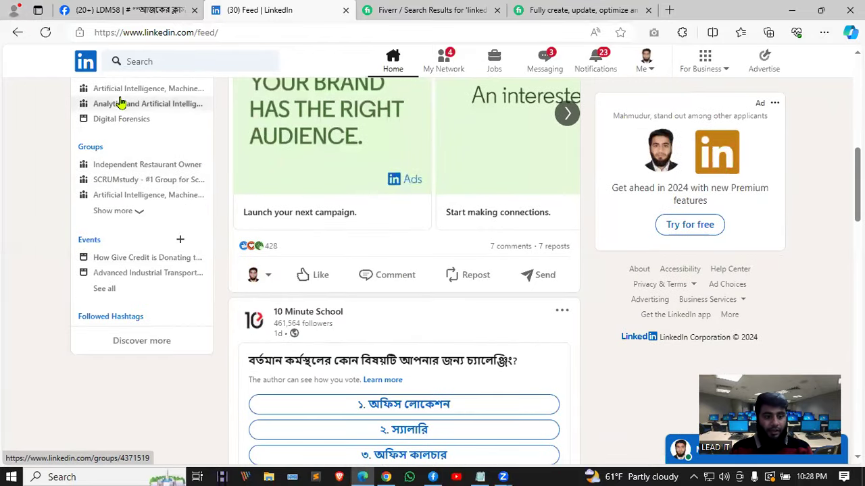
pyautogui.scroll(3, 124, 314)
pyautogui.scroll(3, 139, 237)
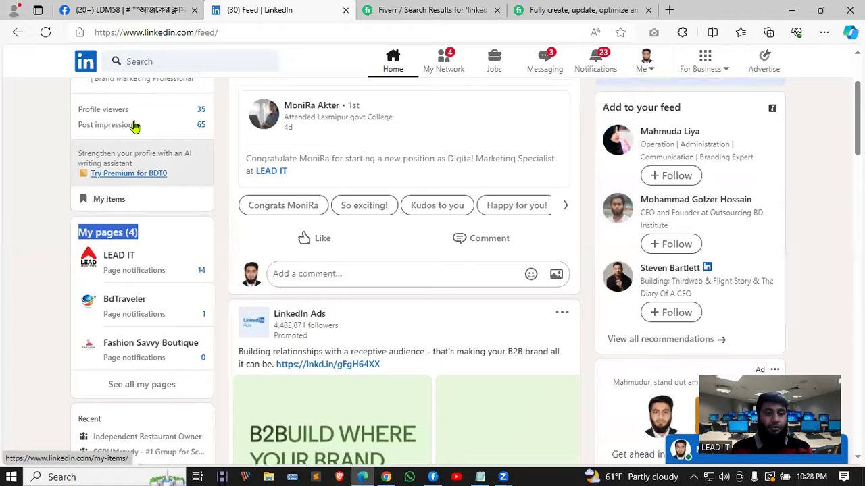
pyautogui.scroll(2, 121, 338)
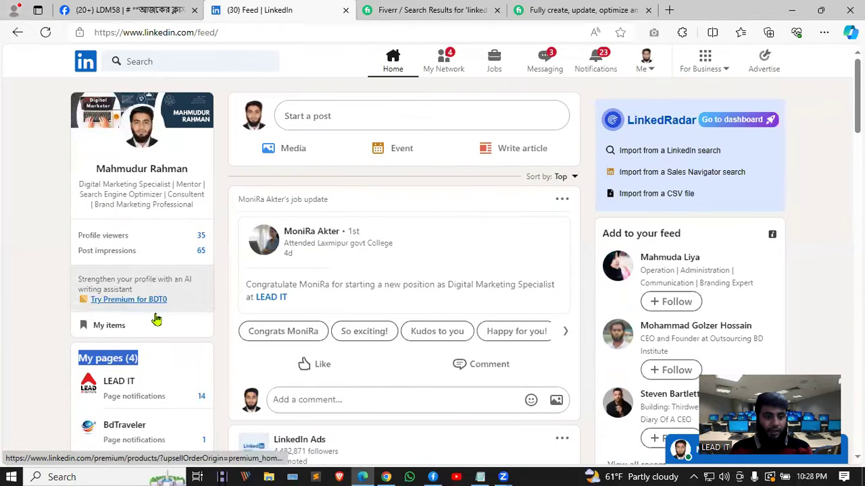
pyautogui.click(135, 186)
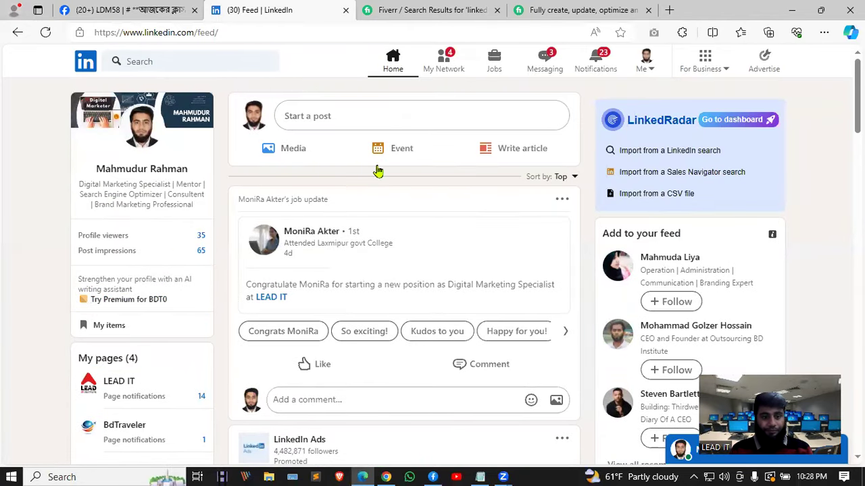
pyautogui.click(432, 62)
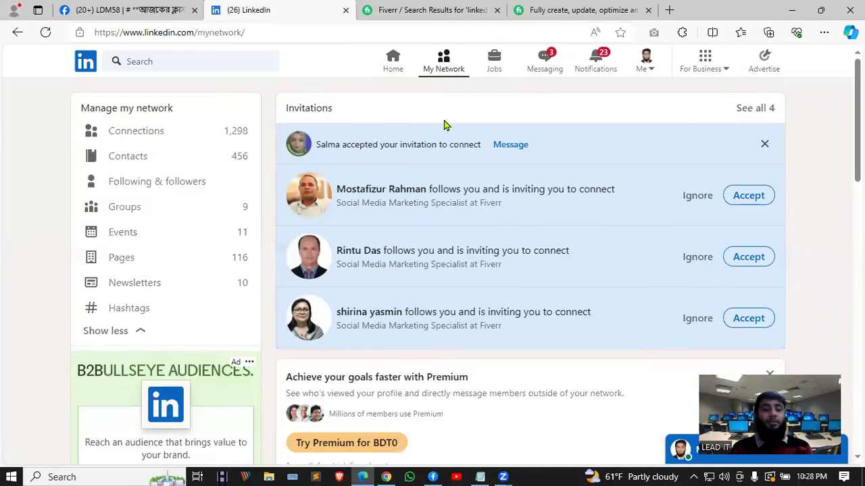
# - Accept all four pending connection invitations, raising connections to 1,302
pyautogui.click(746, 197)
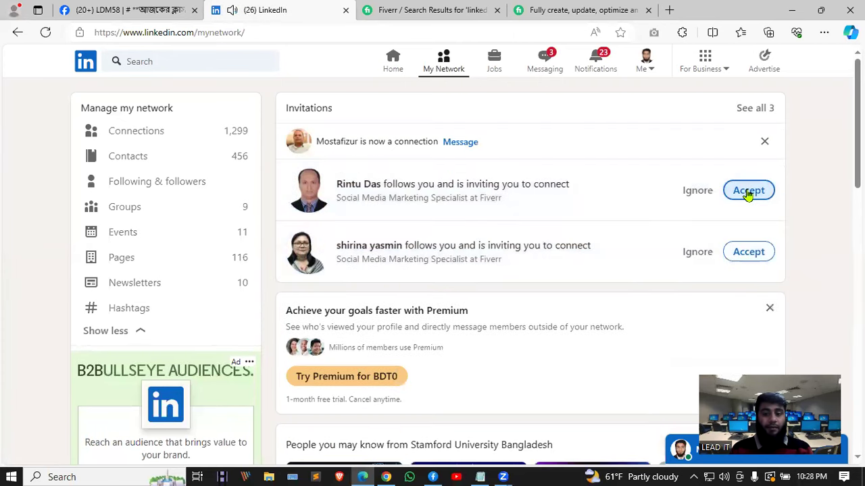
pyautogui.click(749, 194)
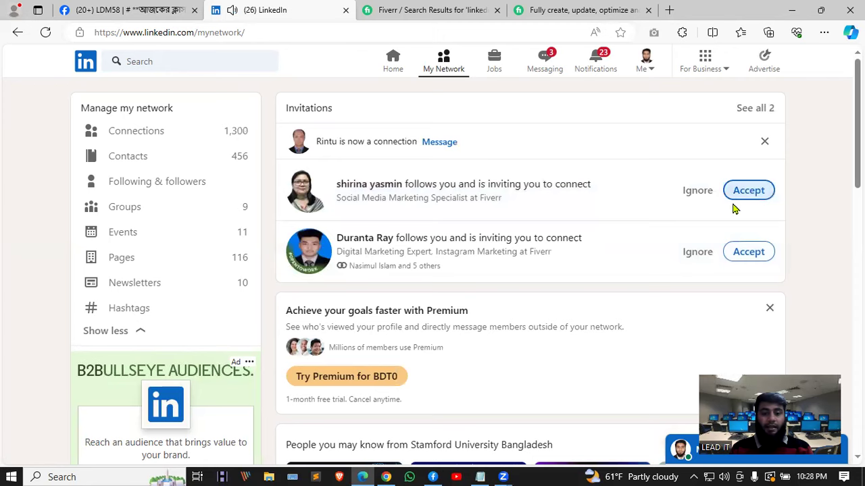
pyautogui.click(738, 197)
pyautogui.click(738, 195)
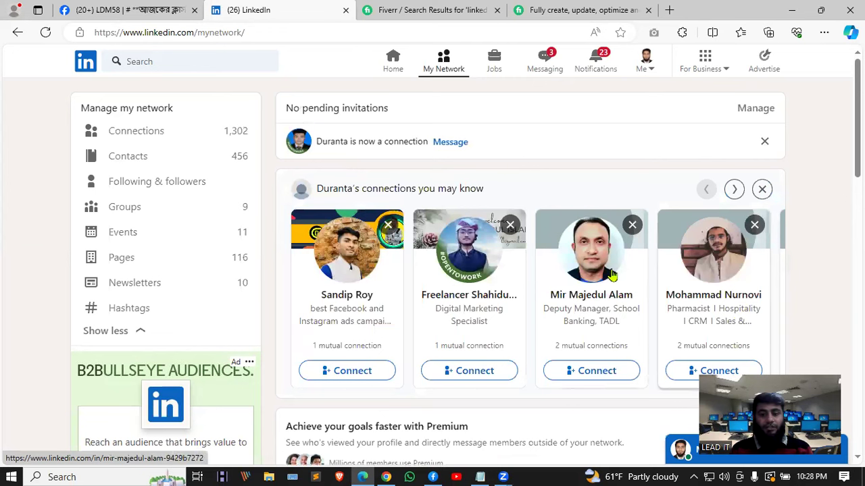
pyautogui.click(144, 61)
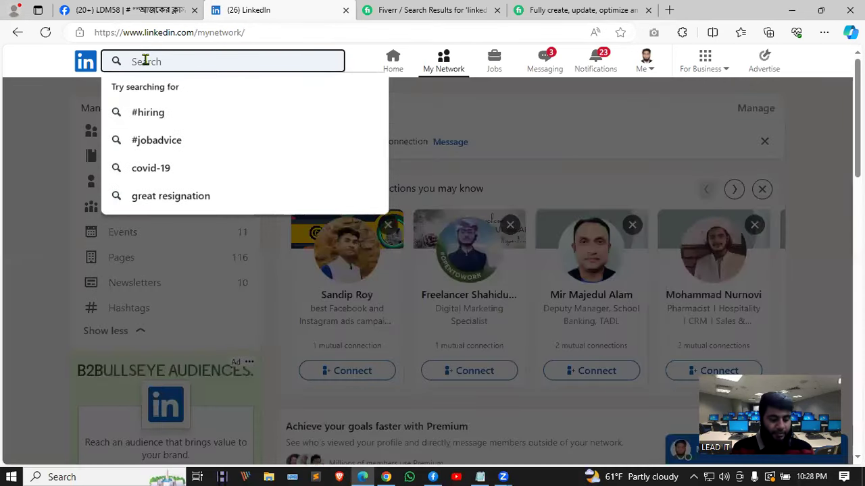
# - Search for CEO, limit the results to People, and bring up All filters
pyautogui.write('CEO')
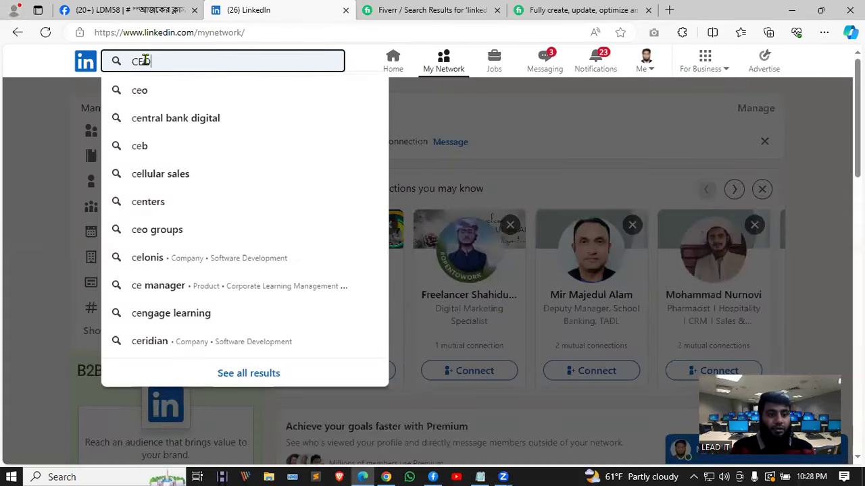
pyautogui.press('Return')
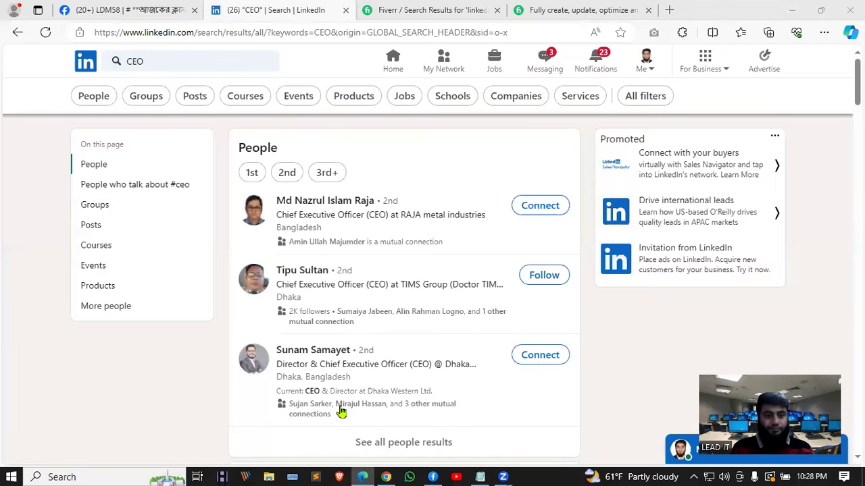
pyautogui.click(100, 98)
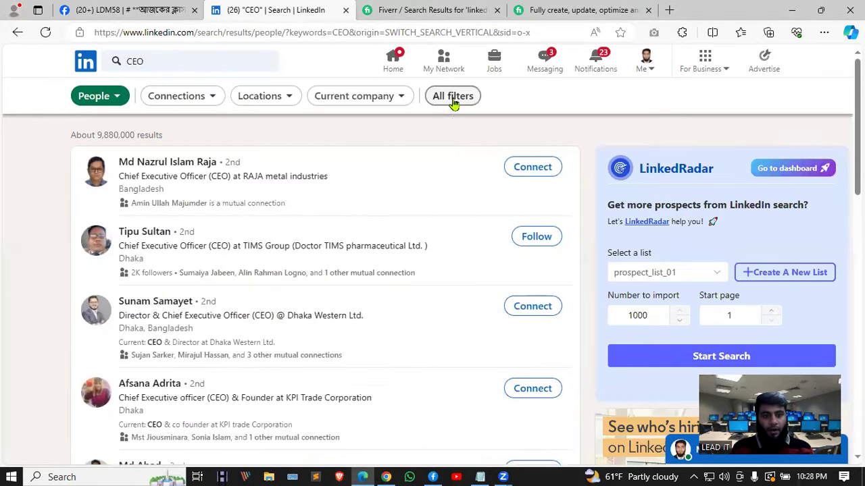
pyautogui.click(446, 100)
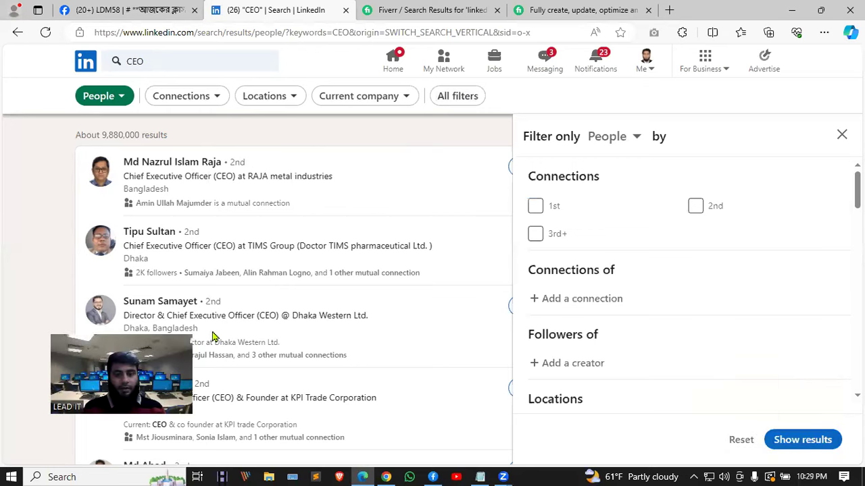
# - Tick the 1st, 2nd and 3rd+ connection degrees in the filter panel
pyautogui.click(534, 207)
pyautogui.click(696, 206)
pyautogui.click(535, 234)
pyautogui.moveTo(527, 180); pyautogui.dragTo(604, 181)
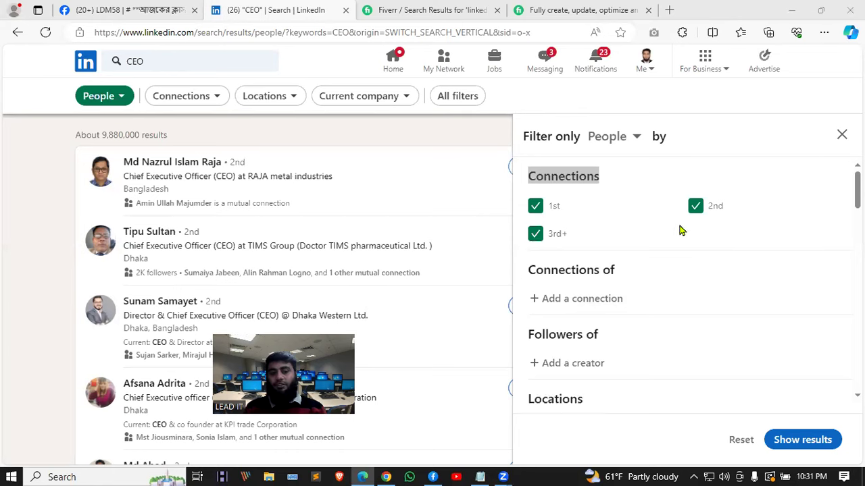
# - Apply the three-degree Connections filter, giving about 9,730,000 CEO people results
pyautogui.scroll(-1, 676, 236)
pyautogui.scroll(-2, 667, 203)
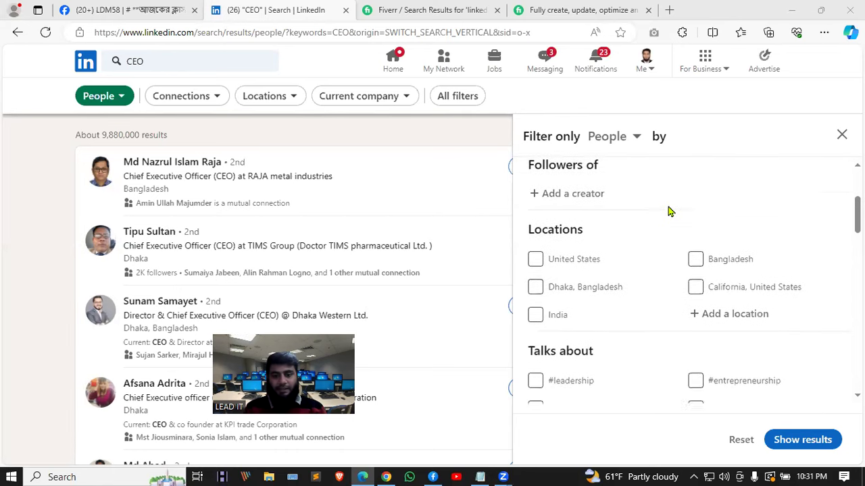
pyautogui.scroll(-1, 667, 202)
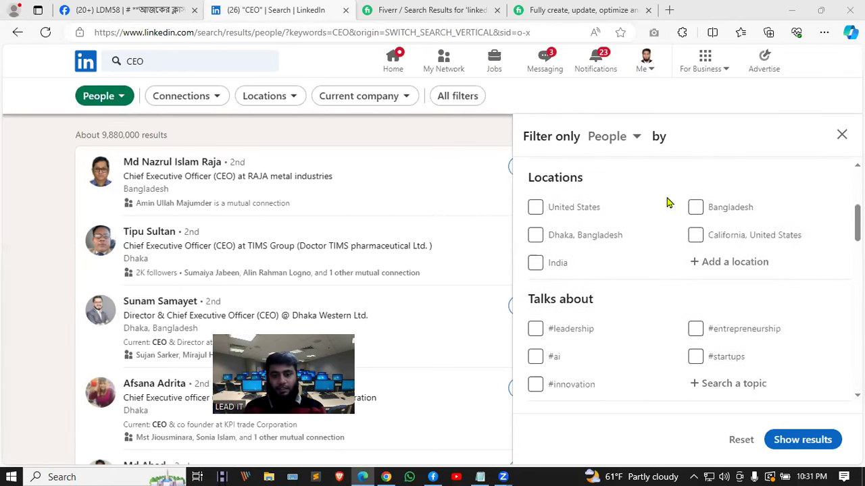
pyautogui.doubleClick(556, 178)
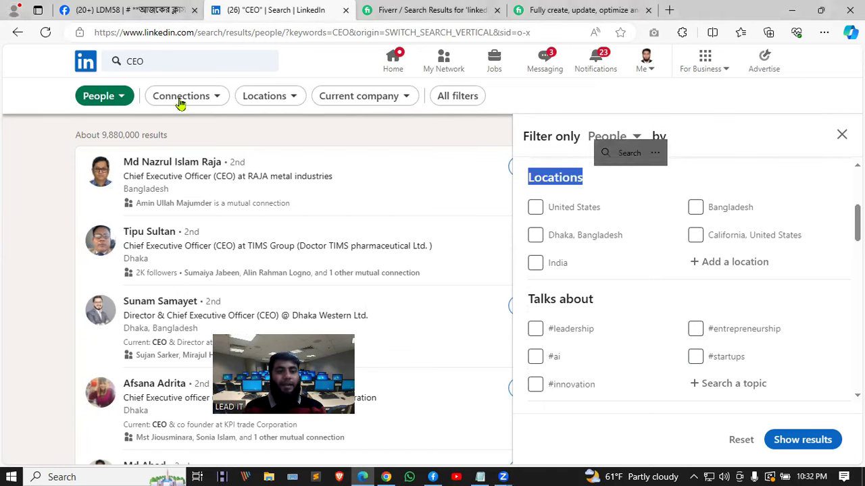
pyautogui.click(135, 62)
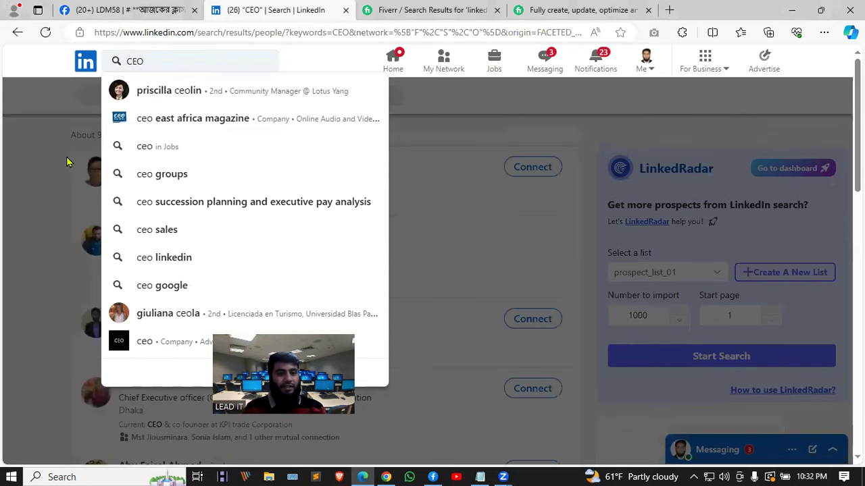
pyautogui.click(168, 60)
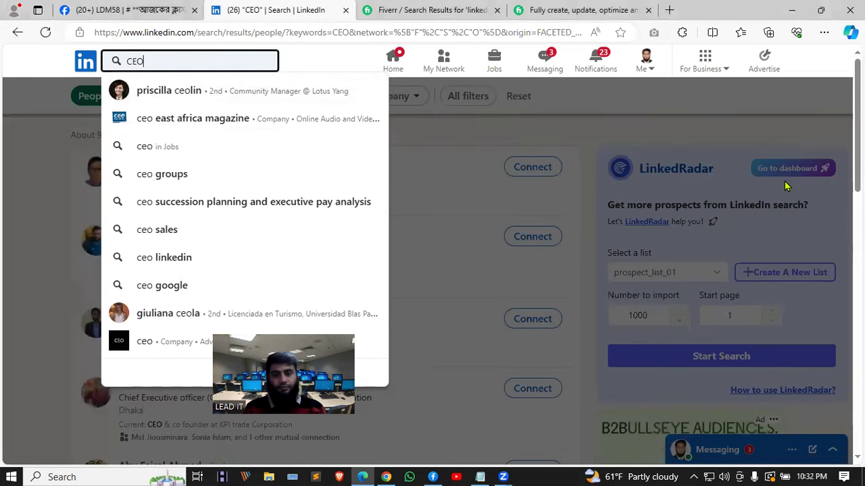
pyautogui.click(787, 185)
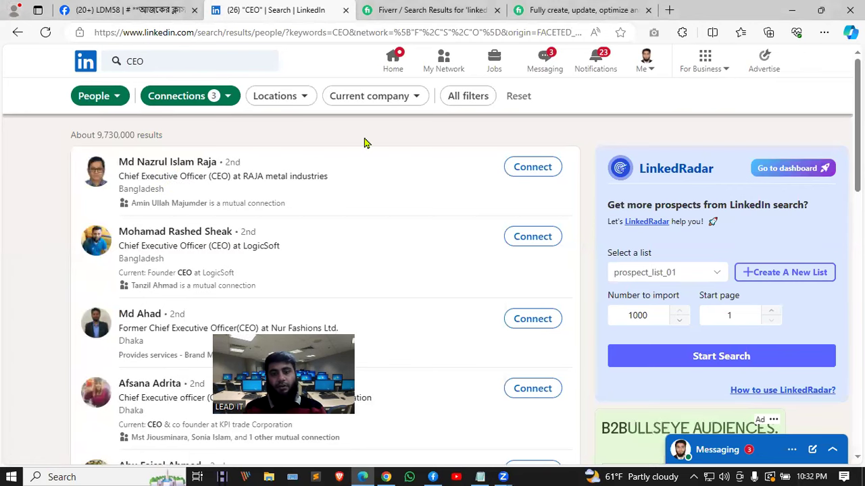
pyautogui.click(473, 99)
# - Add United States and Canada as location filters, then scroll down to the Keywords fields
pyautogui.scroll(-4, 747, 288)
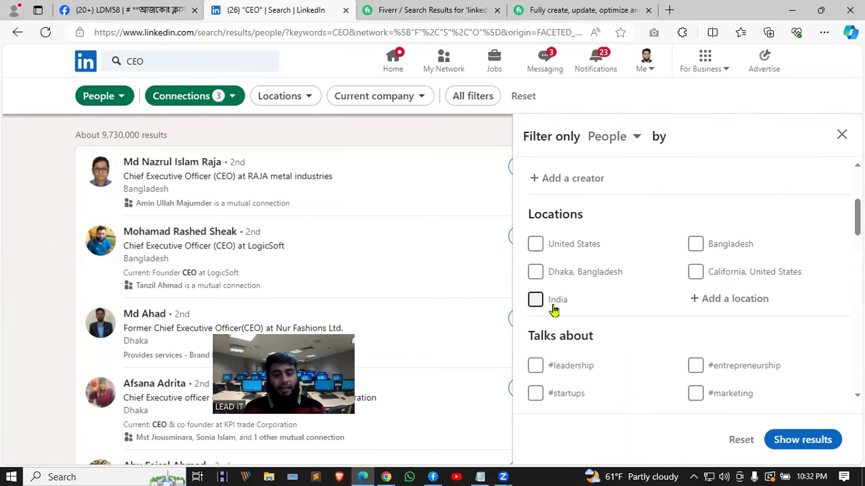
pyautogui.click(581, 251)
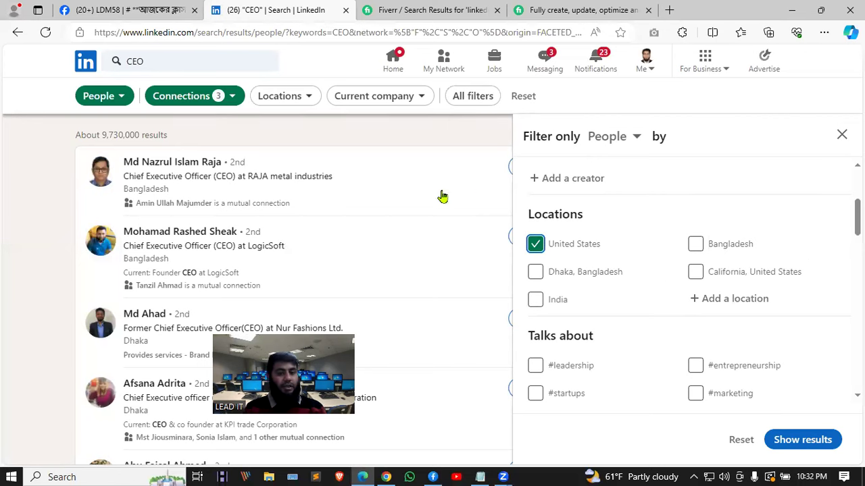
pyautogui.click(742, 302)
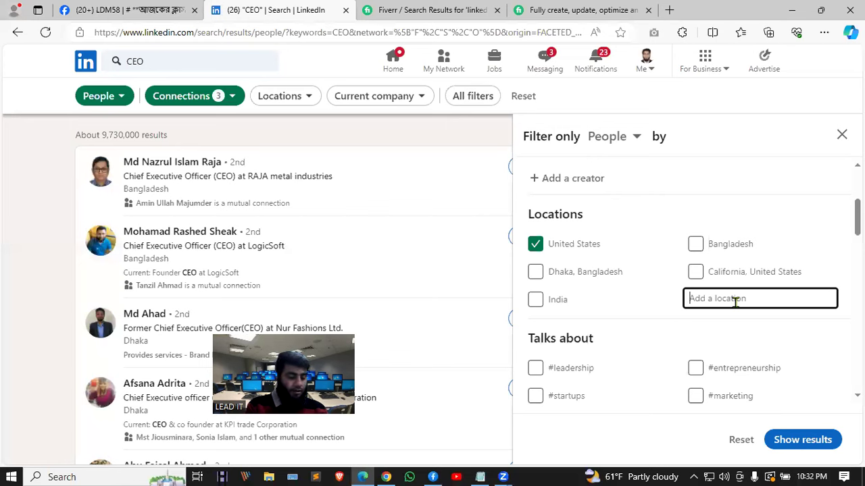
pyautogui.write('canada')
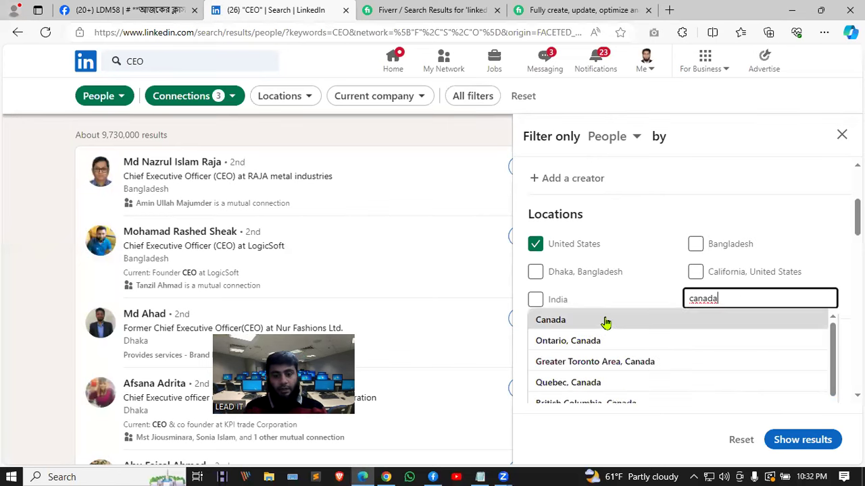
pyautogui.click(604, 323)
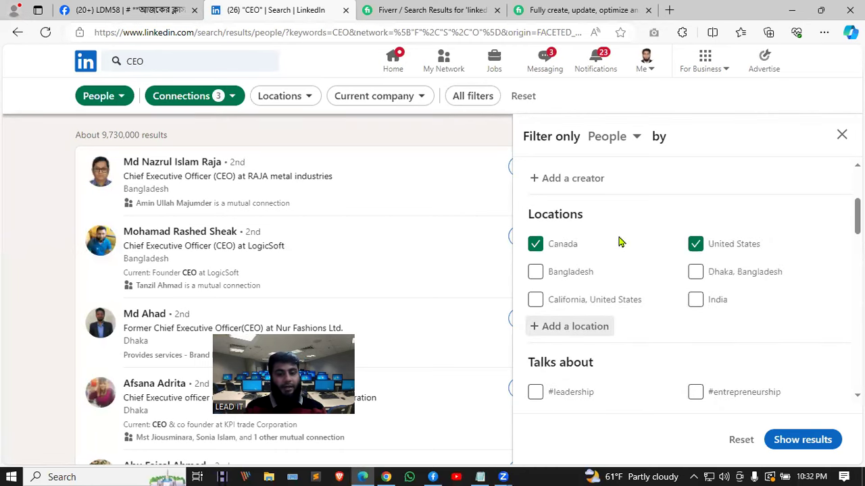
pyautogui.scroll(-2, 621, 242)
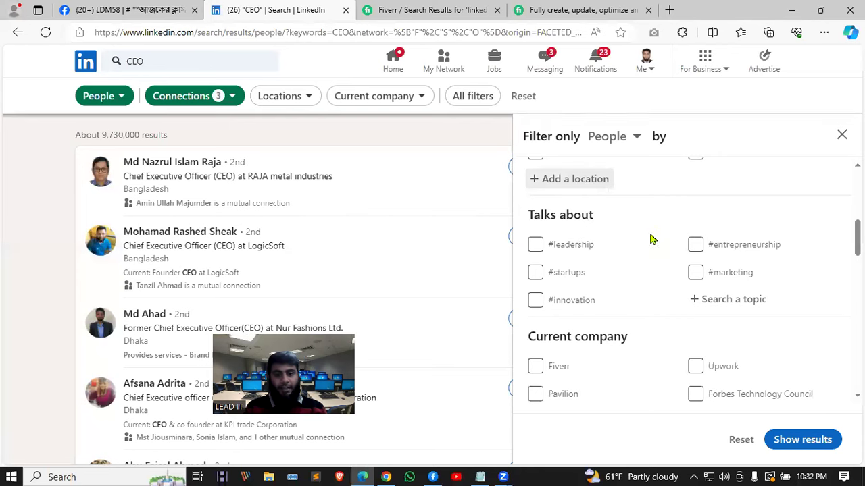
pyautogui.scroll(-1, 652, 240)
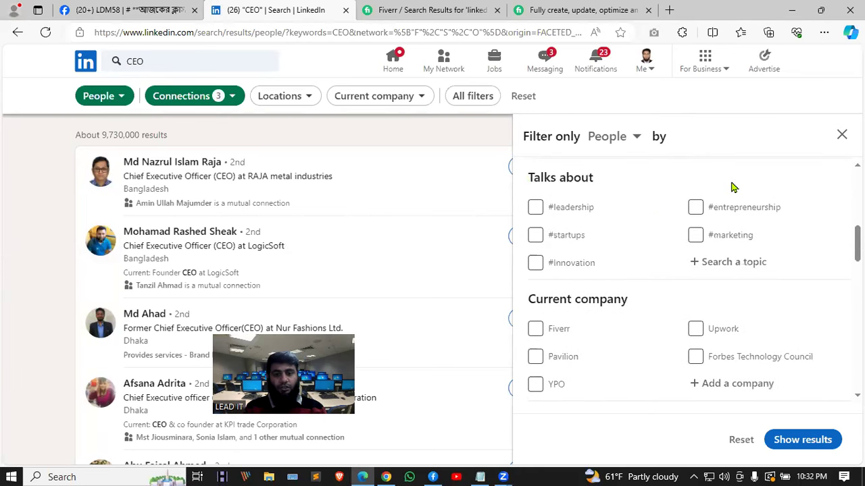
pyautogui.scroll(-3, 728, 238)
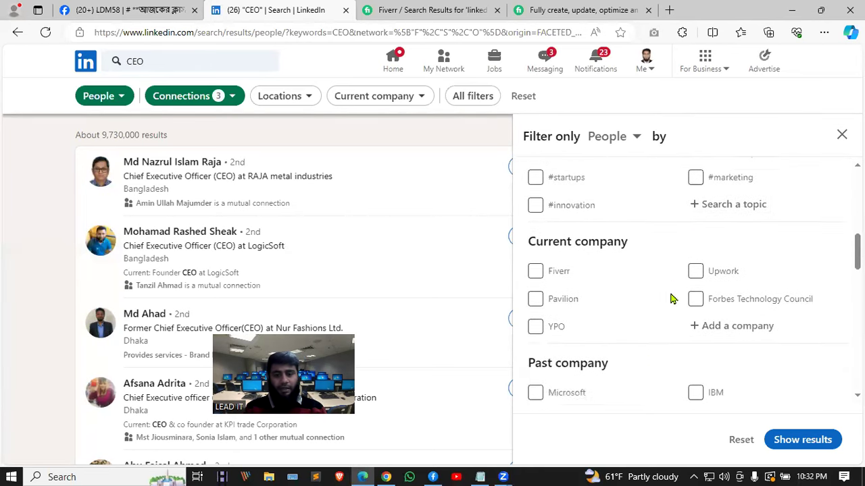
pyautogui.scroll(-5, 691, 250)
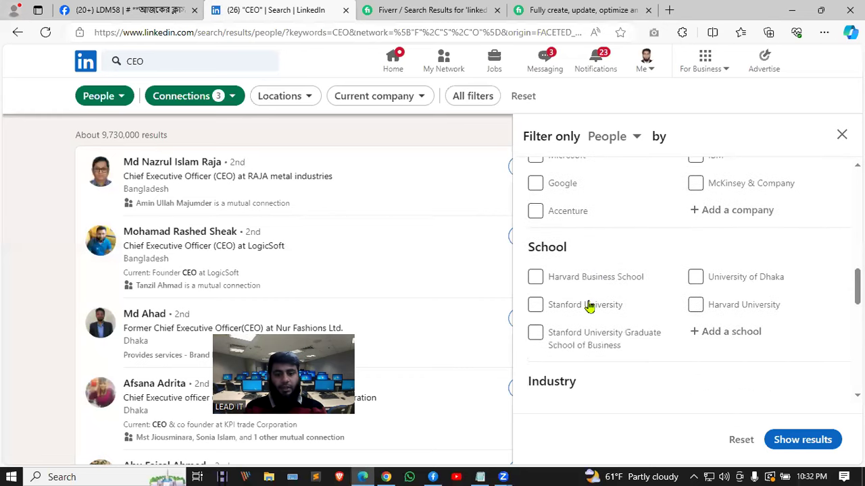
pyautogui.scroll(-4, 608, 250)
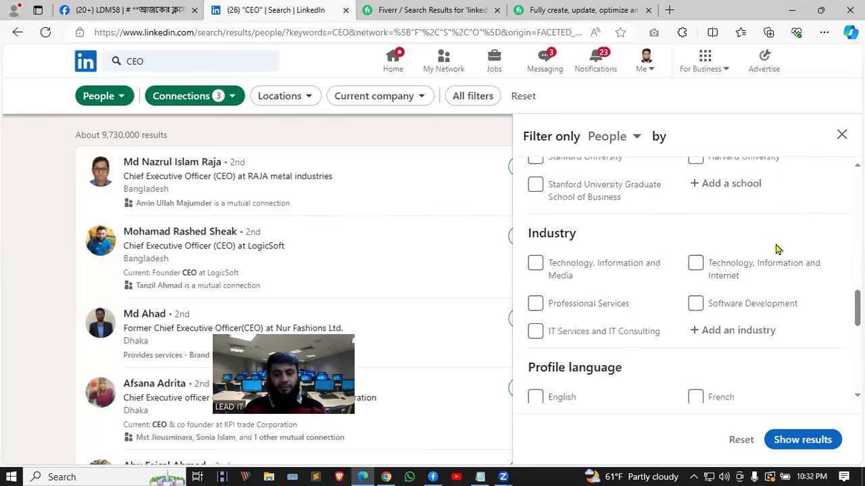
pyautogui.scroll(-1, 725, 262)
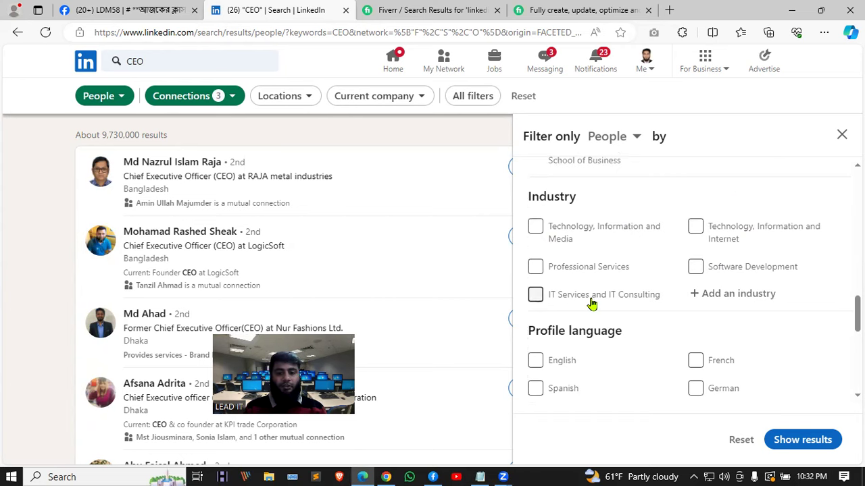
pyautogui.scroll(-2, 678, 258)
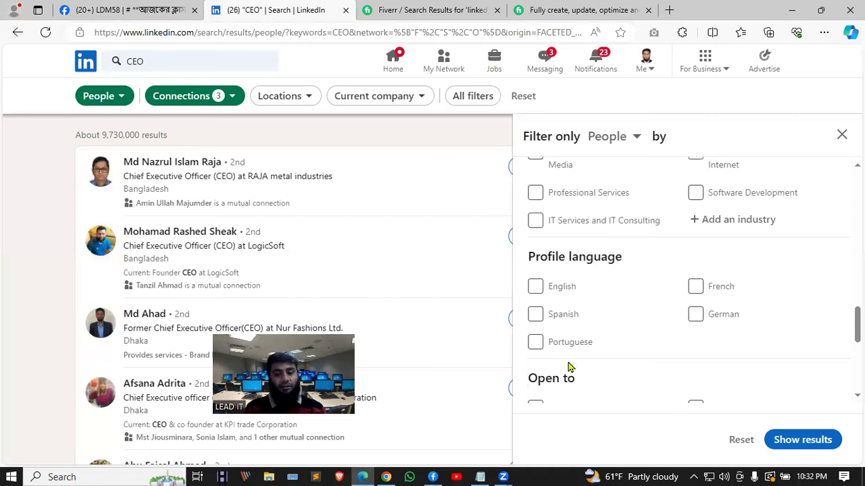
pyautogui.scroll(-7, 620, 287)
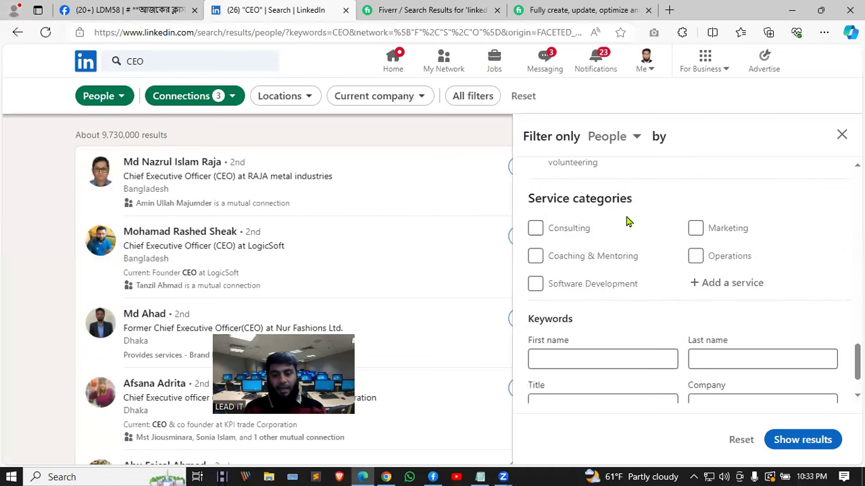
pyautogui.scroll(-2, 692, 251)
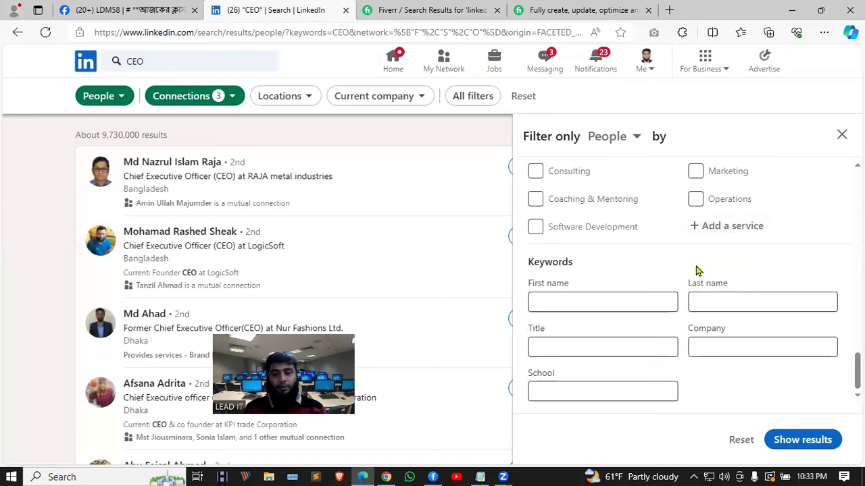
# - Apply the Locations and Connections filters, narrowing CEO results to about 3,400,000
pyautogui.click(803, 440)
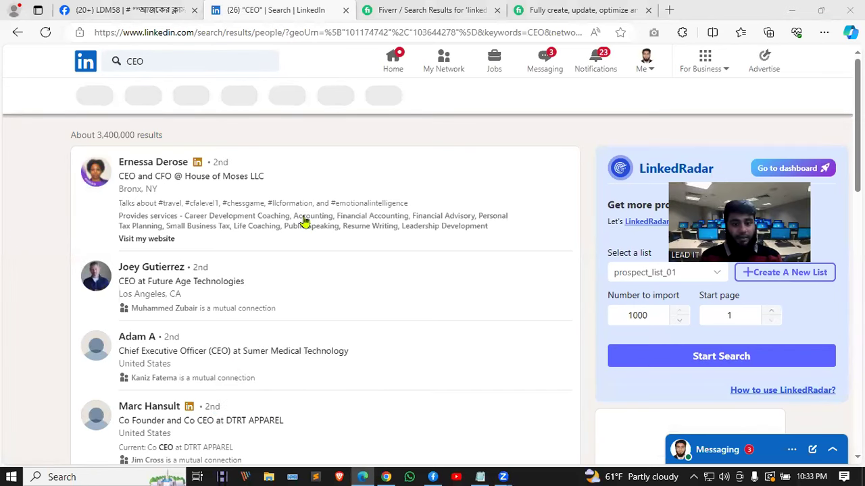
pyautogui.scroll(-15, 304, 220)
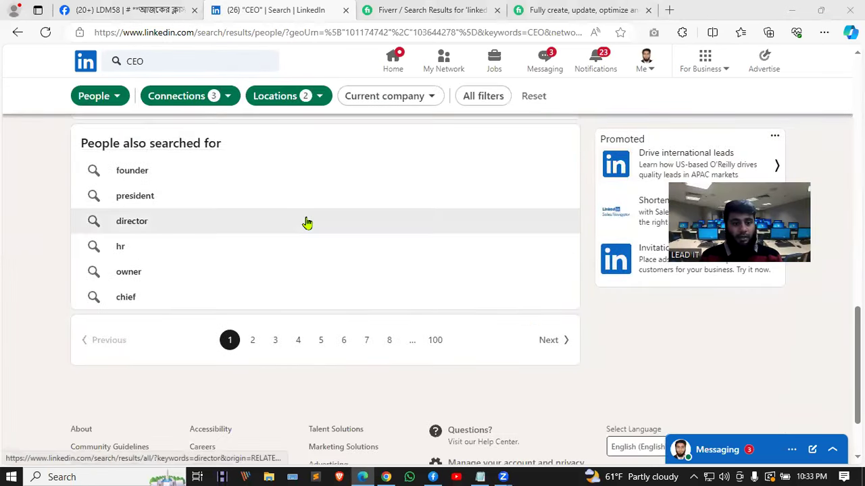
pyautogui.scroll(5, 307, 223)
pyautogui.scroll(10, 267, 322)
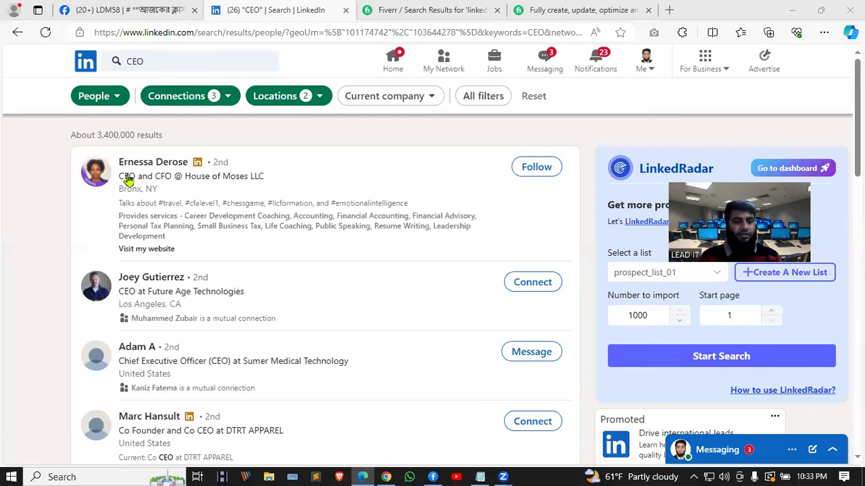
# - Open the first CEO result, the House of Moses LLC CEO, in a new tab
pyautogui.rightClick(151, 167)
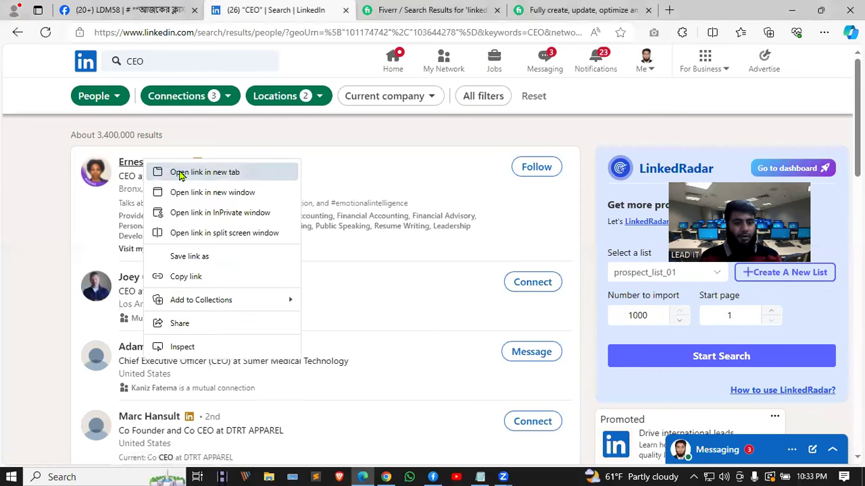
pyautogui.click(180, 173)
pyautogui.click(376, 12)
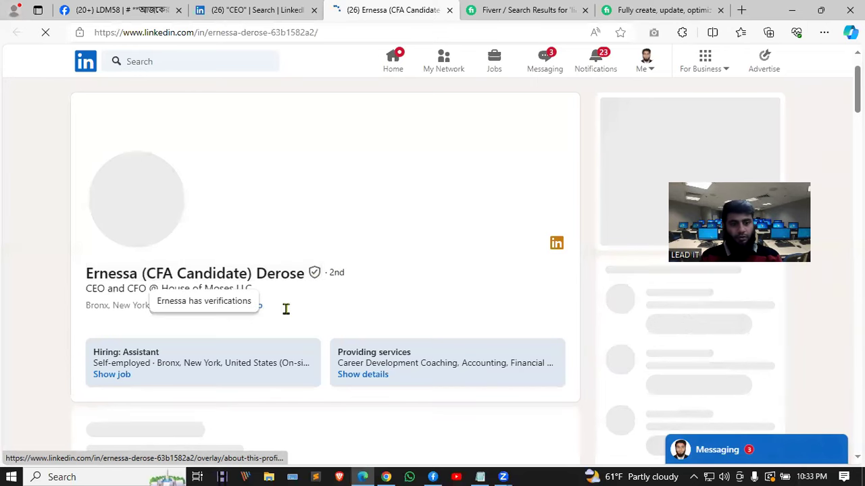
pyautogui.scroll(-1, 270, 311)
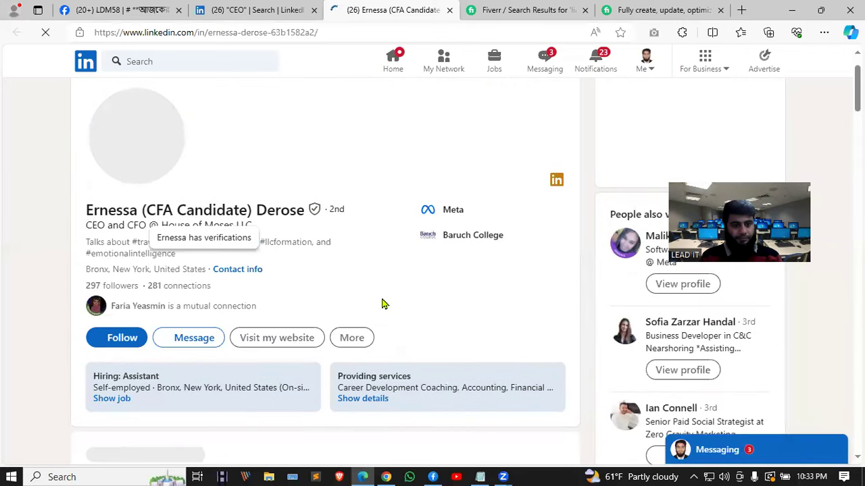
# - Send this CEO a connection invitation without a personal note
pyautogui.click(353, 340)
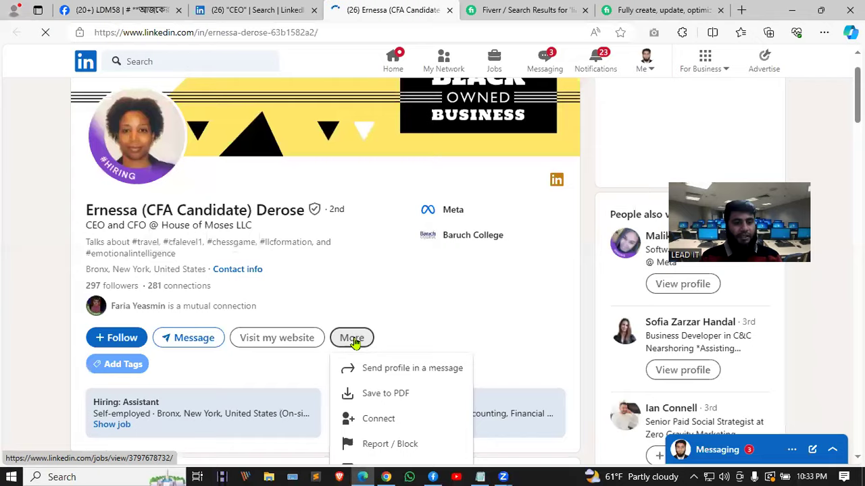
pyautogui.scroll(-2, 359, 264)
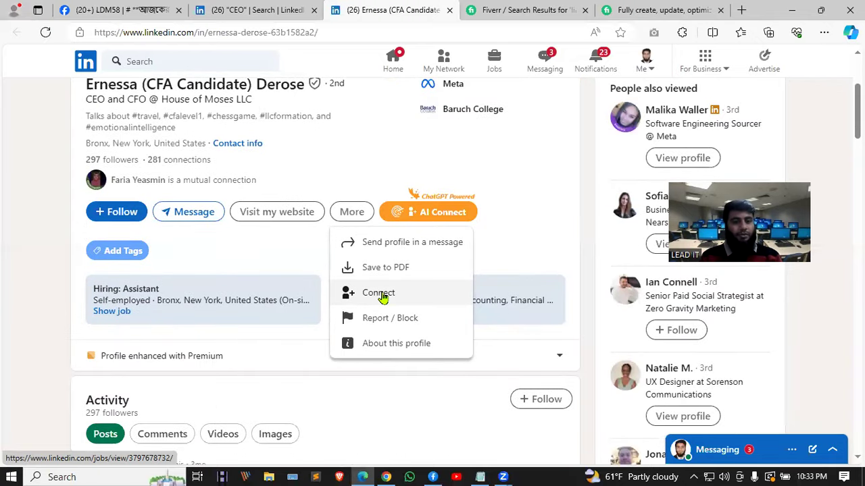
pyautogui.click(380, 295)
pyautogui.moveTo(272, 120); pyautogui.dragTo(303, 171)
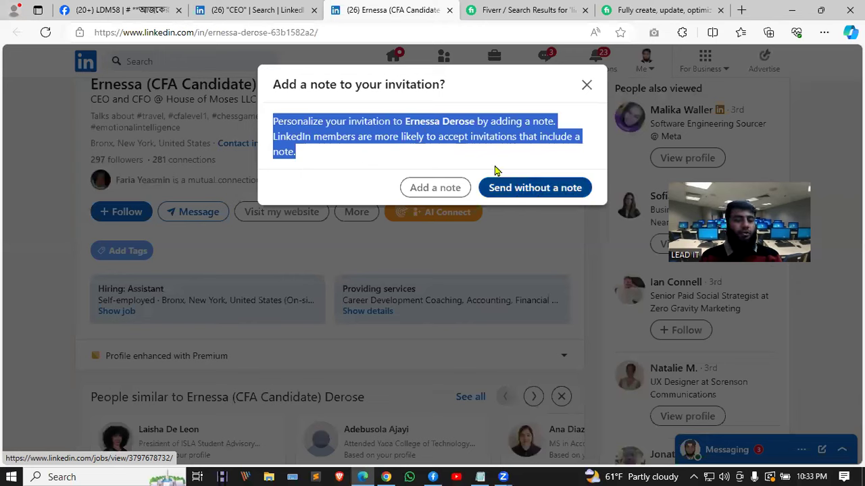
pyautogui.click(300, 158)
pyautogui.moveTo(290, 151); pyautogui.dragTo(272, 120)
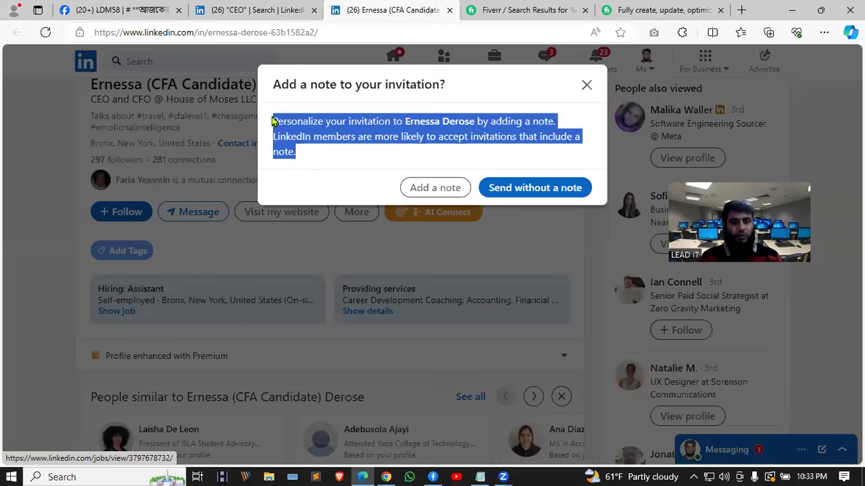
pyautogui.click(323, 156)
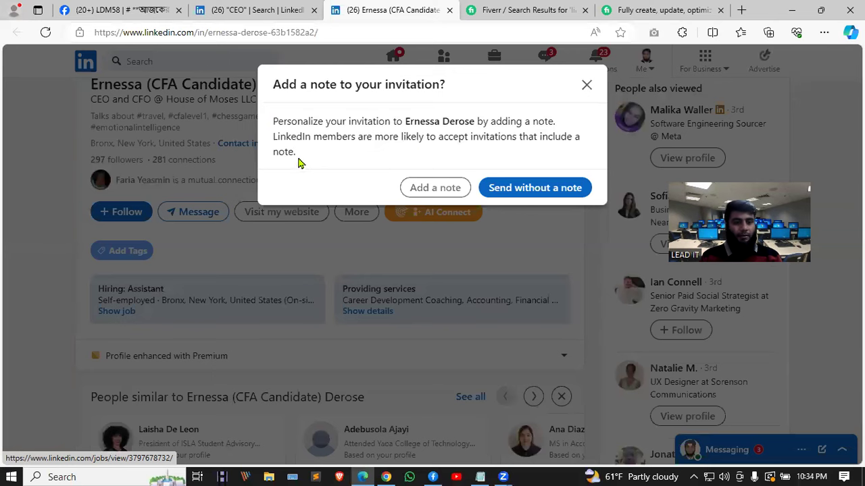
pyautogui.moveTo(300, 163); pyautogui.dragTo(272, 119)
pyautogui.click(324, 159)
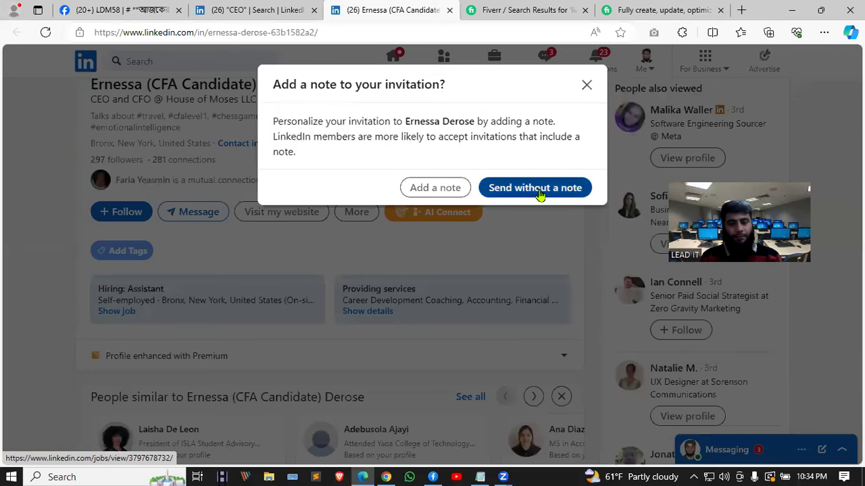
pyautogui.moveTo(307, 159); pyautogui.dragTo(263, 117)
pyautogui.click(517, 192)
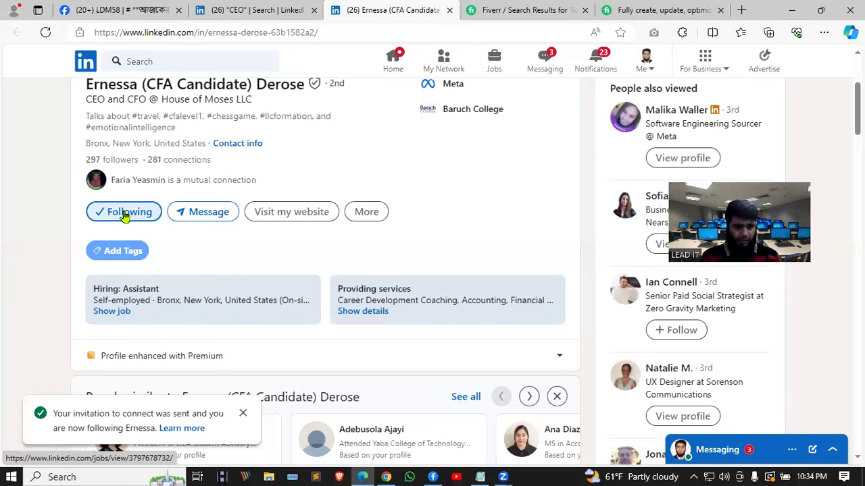
# - Unfollow the House of Moses LLC CEO and return to the CEO search results
pyautogui.click(125, 214)
pyautogui.click(498, 279)
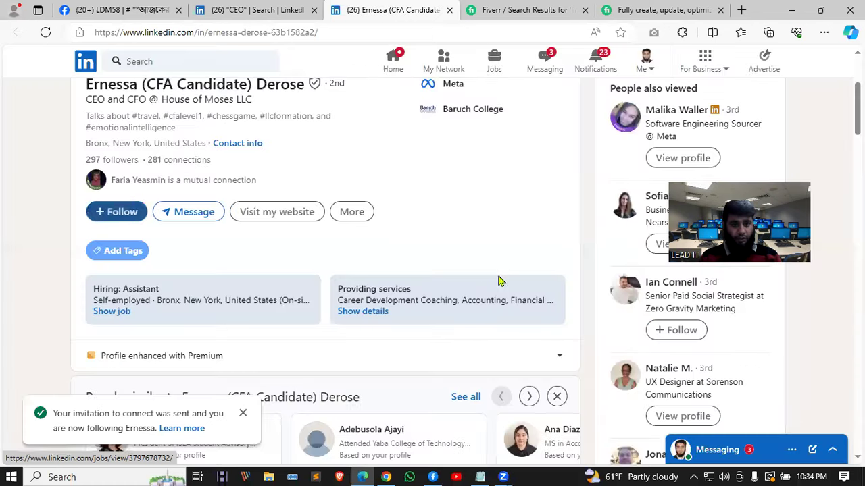
pyautogui.click(349, 216)
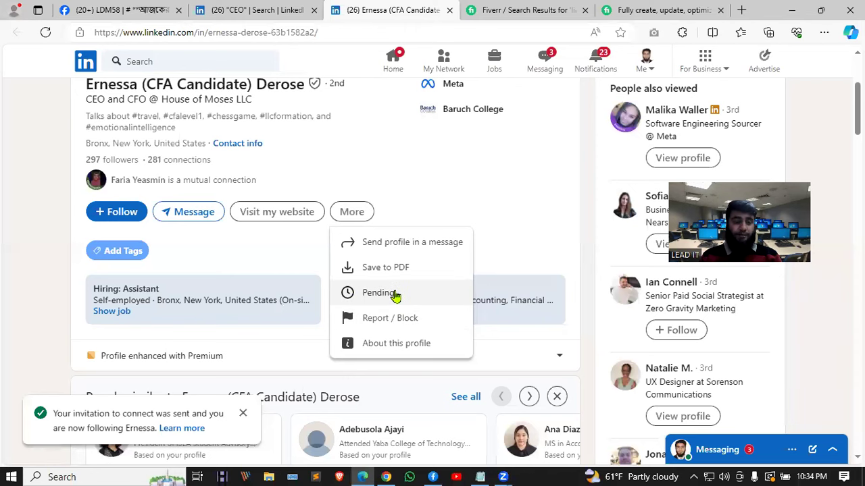
pyautogui.click(250, 9)
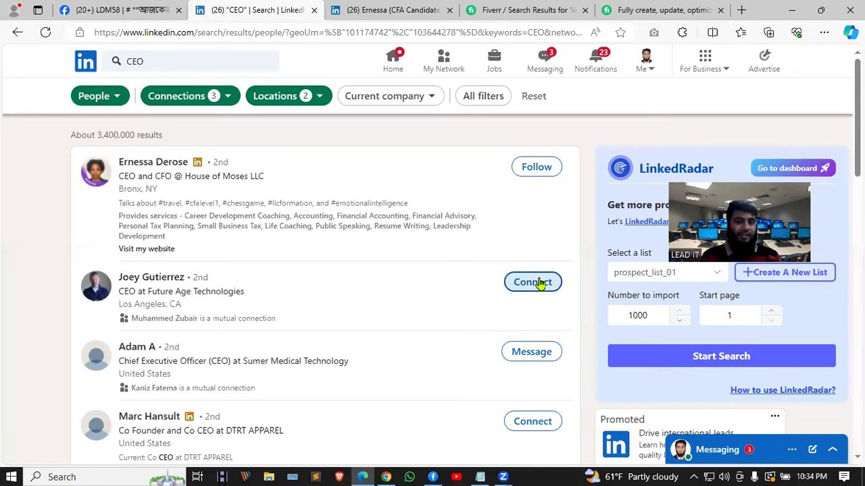
# - Send the Future Age Technologies CEO a connection invitation without a note
pyautogui.click(534, 282)
pyautogui.click(539, 194)
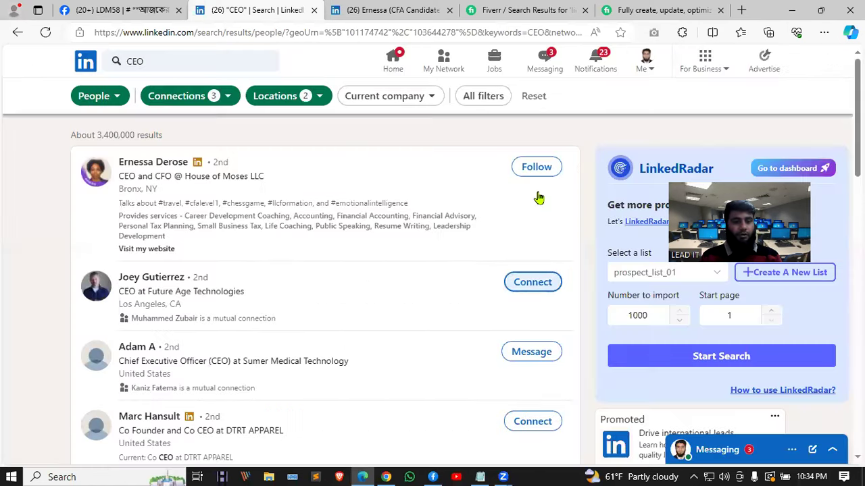
pyautogui.scroll(-1, 71, 270)
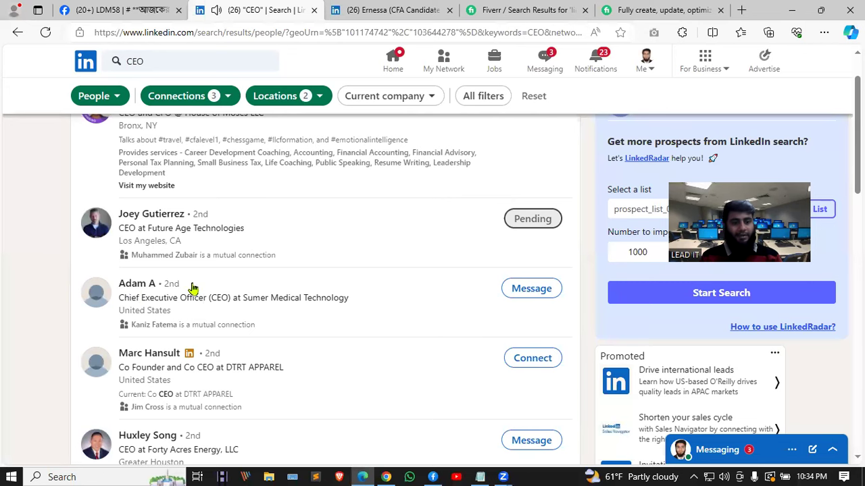
# - Check the Sumer Medical Technology CEO's profile and contact info in a new tab, then close it
pyautogui.rightClick(136, 283)
pyautogui.click(206, 91)
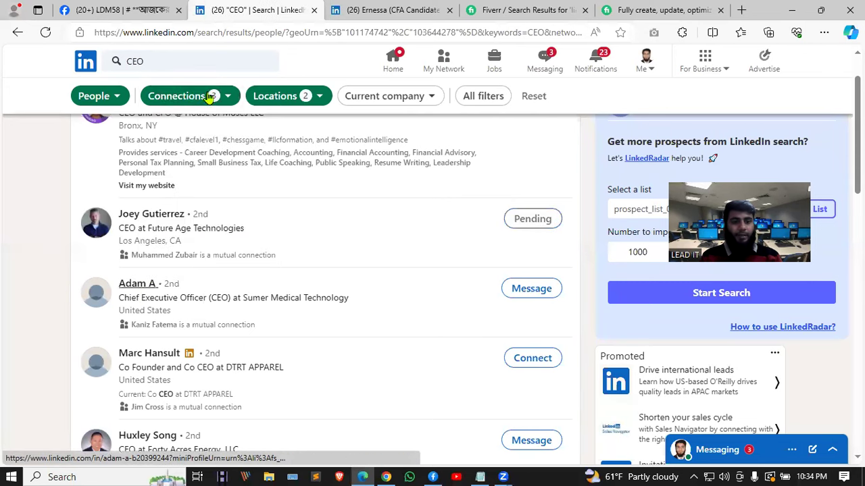
pyautogui.click(483, 7)
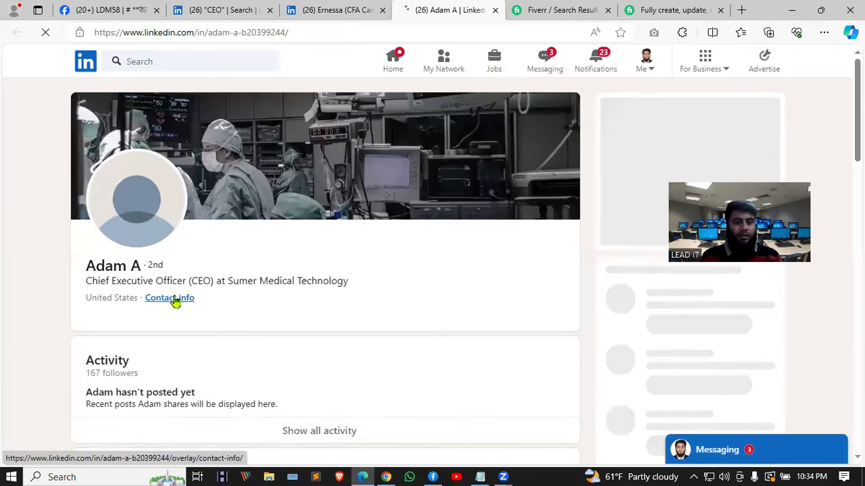
pyautogui.click(177, 303)
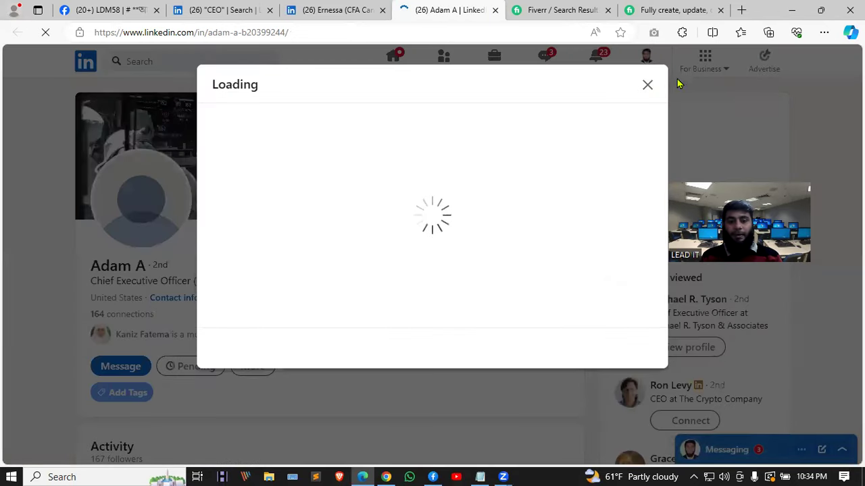
pyautogui.click(649, 86)
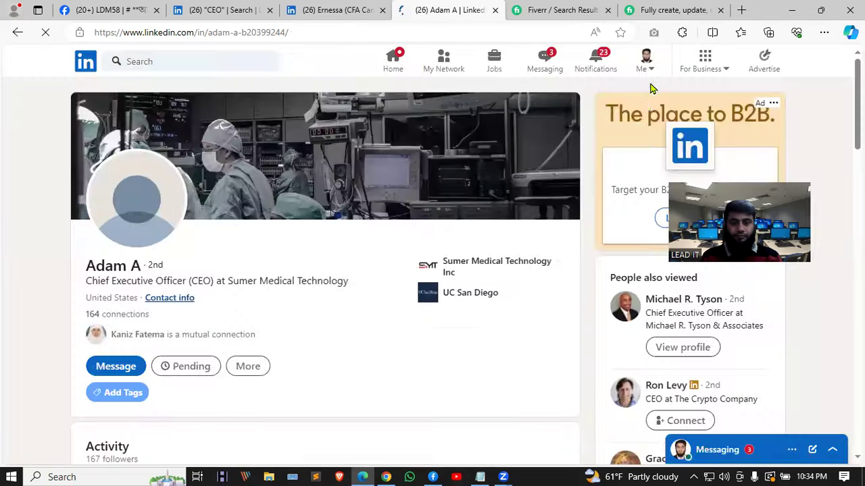
pyautogui.click(257, 373)
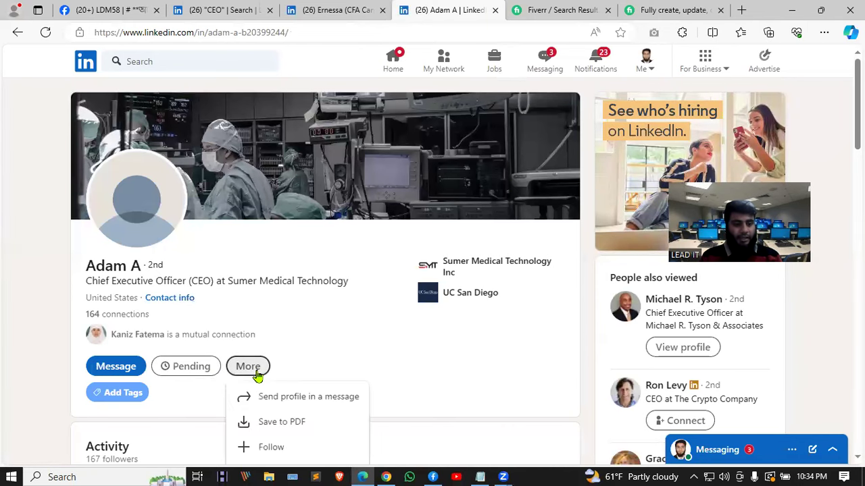
pyautogui.scroll(-2, 343, 377)
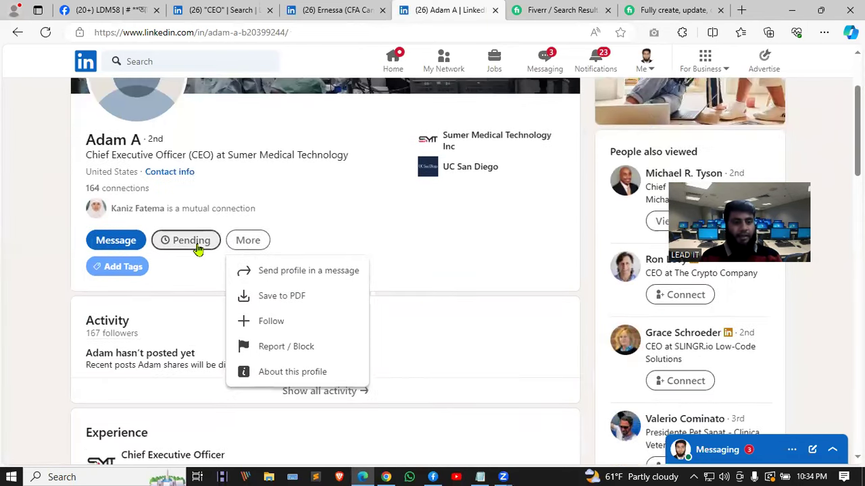
pyautogui.click(496, 11)
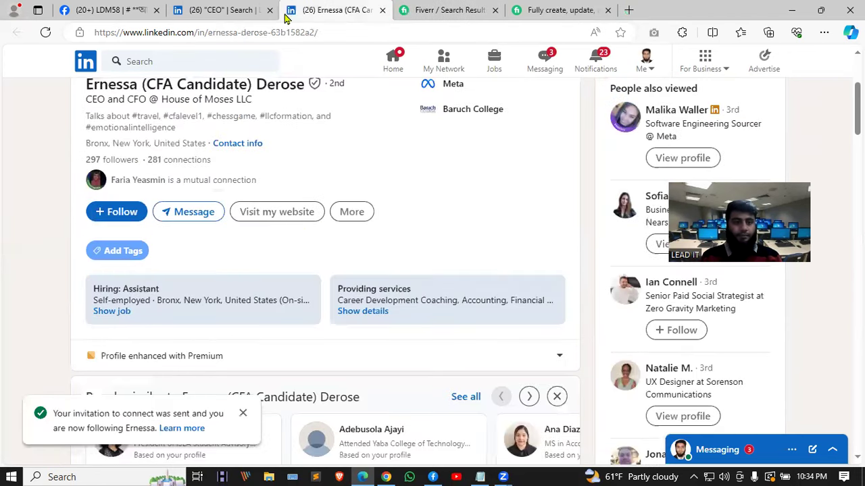
pyautogui.click(193, 9)
pyautogui.scroll(-2, 203, 297)
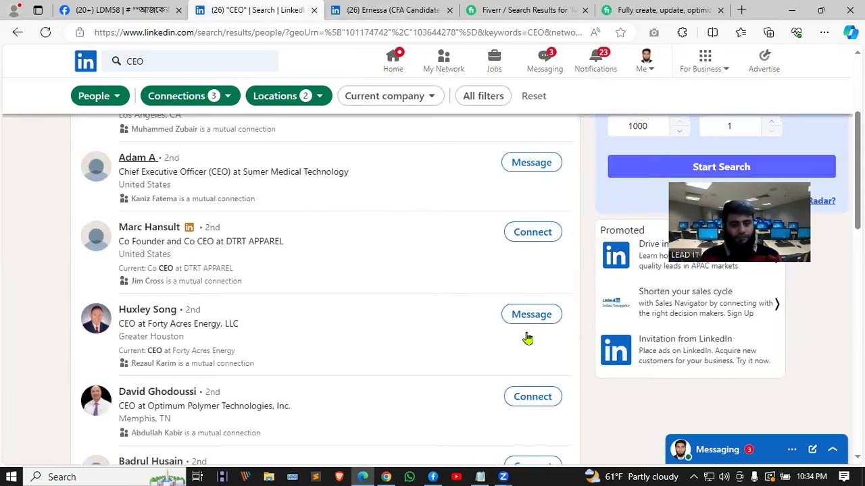
pyautogui.click(169, 311)
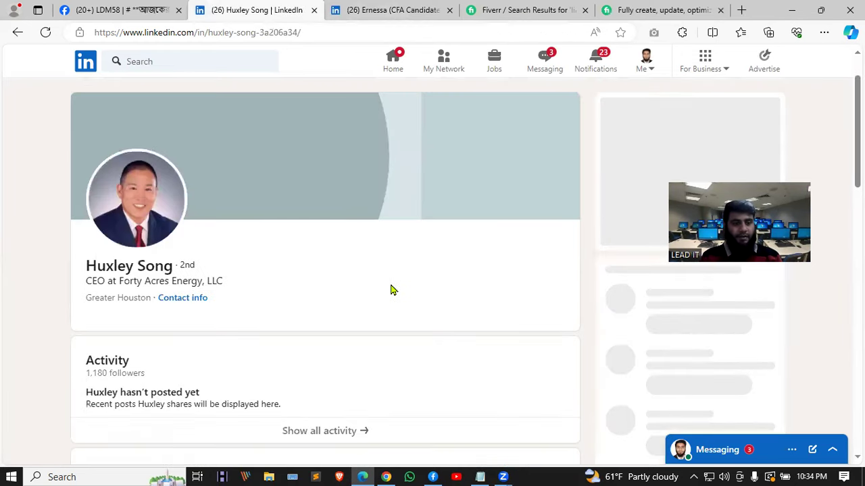
pyautogui.scroll(-1, 324, 318)
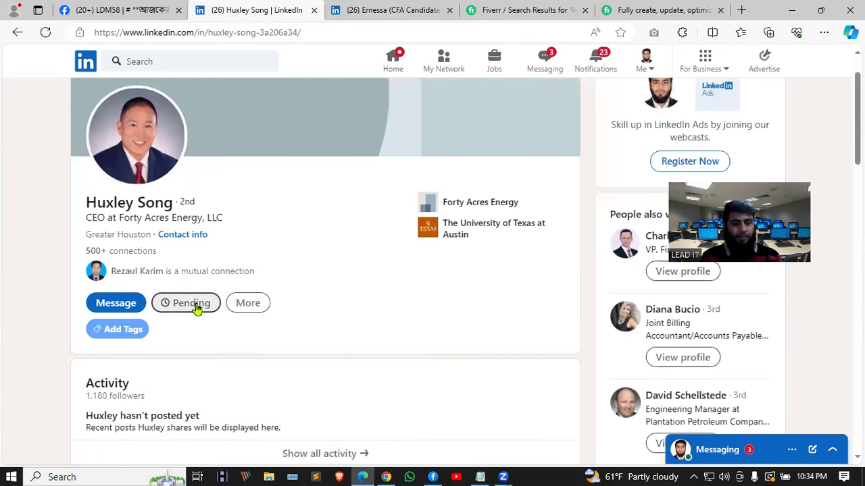
pyautogui.click(197, 308)
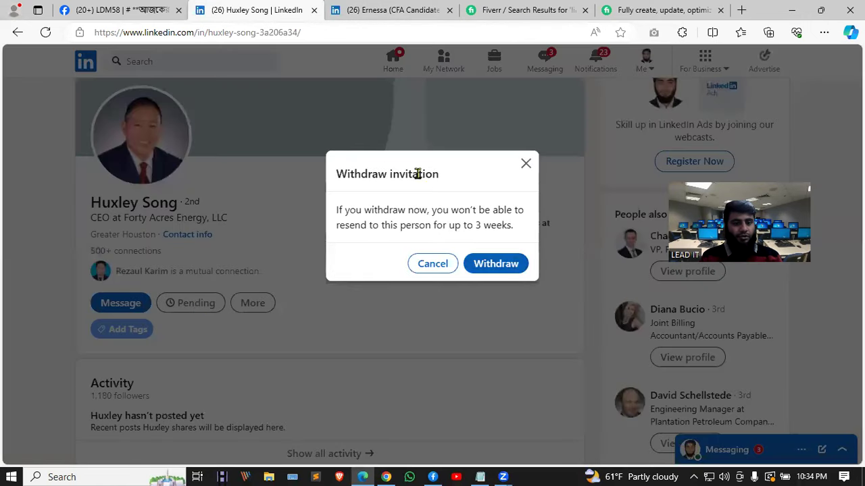
pyautogui.click(526, 164)
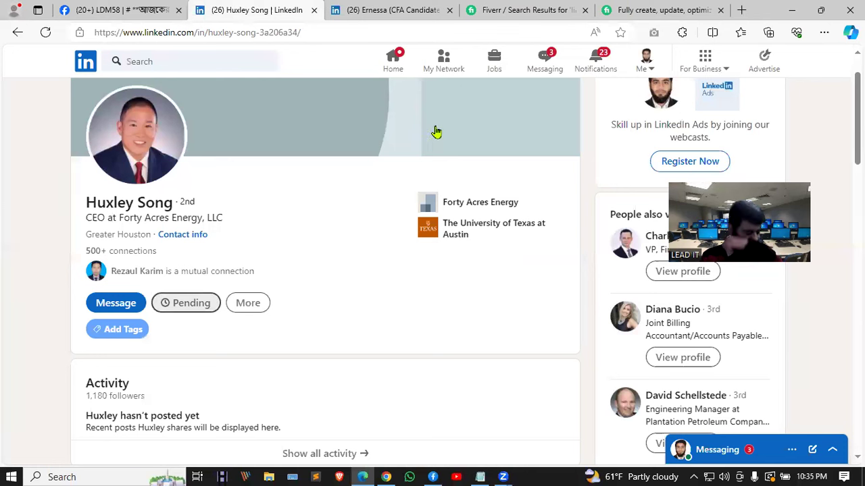
pyautogui.click(142, 8)
pyautogui.click(250, 9)
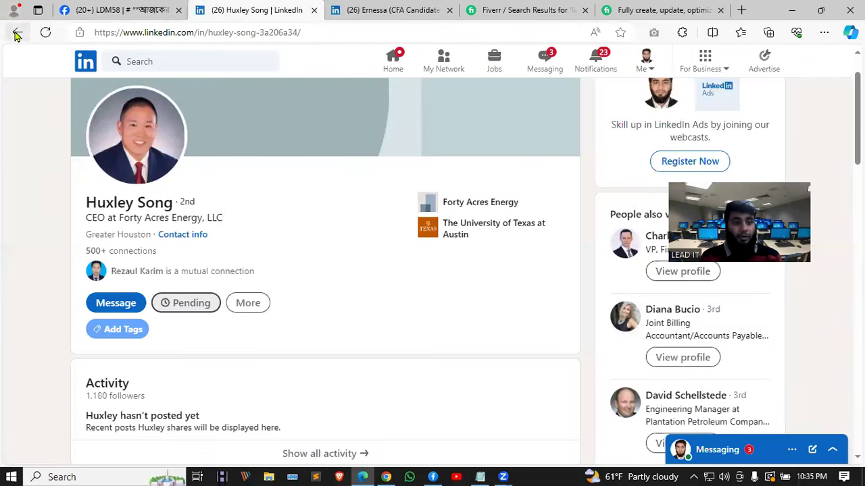
pyautogui.click(17, 32)
pyautogui.scroll(-7, 246, 278)
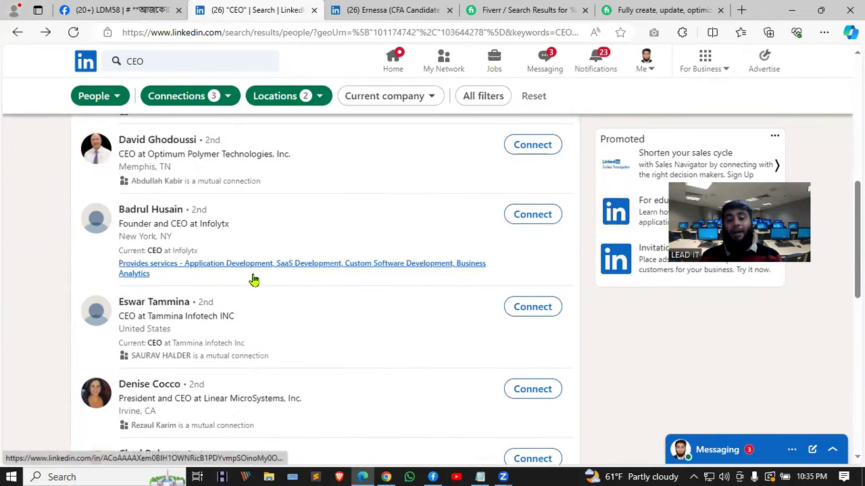
# - Search LinkedIn for "hr manager" via the suggestion offered after entering HR
pyautogui.click(111, 61)
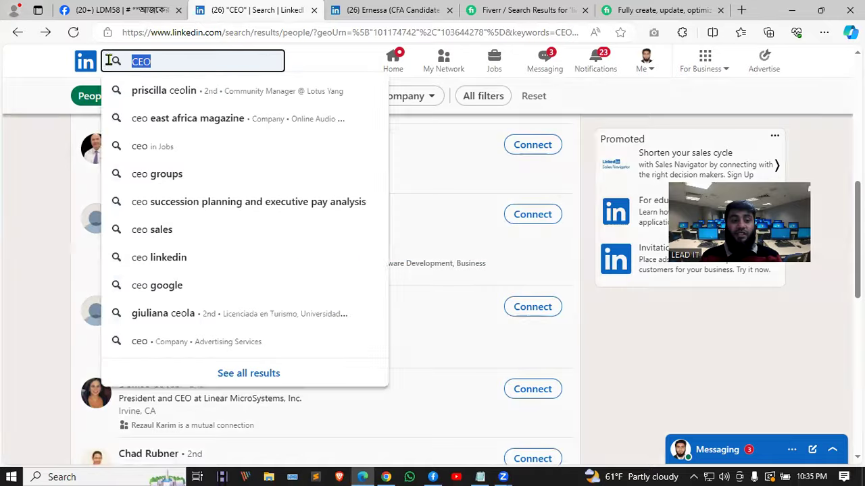
pyautogui.write('HR')
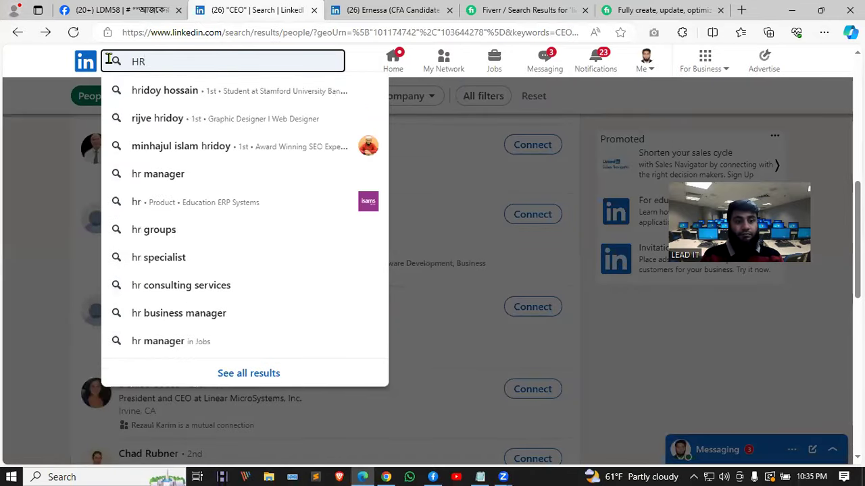
pyautogui.click(166, 175)
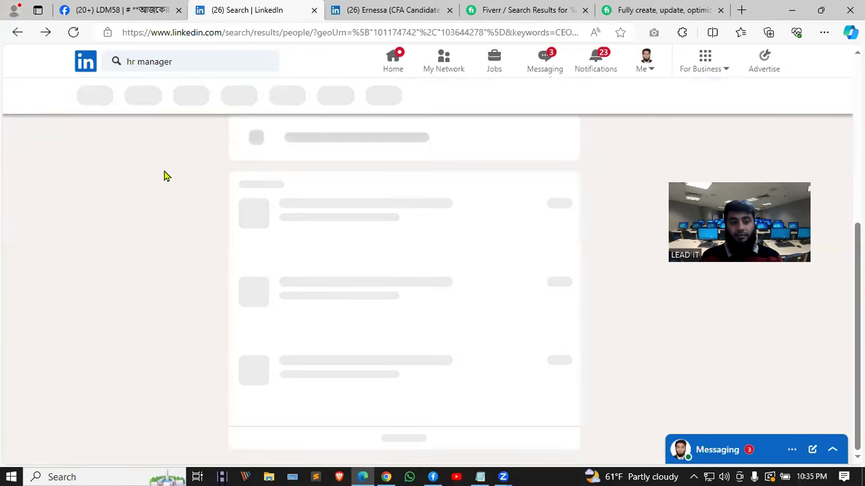